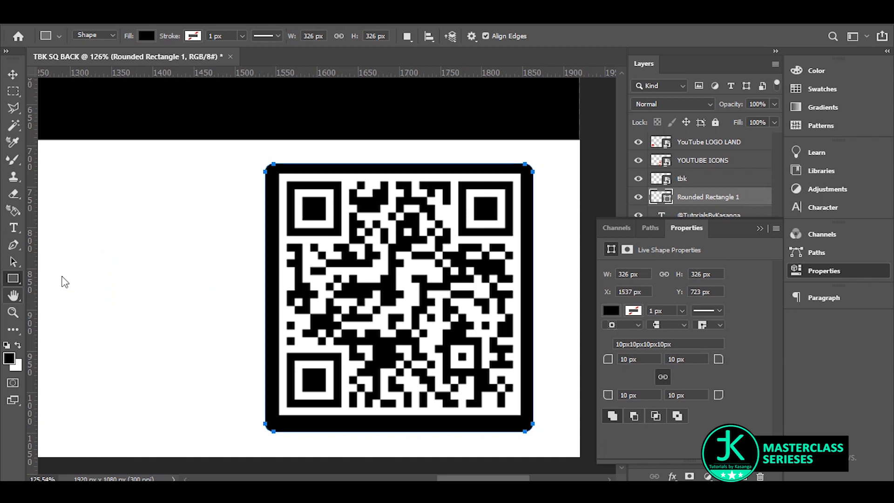
- Draw a black rounded rectangle about 297 × 92 px with 10 px corners and place it against the QR code frame's left side
right_click(13, 279)
left_click(46, 290)
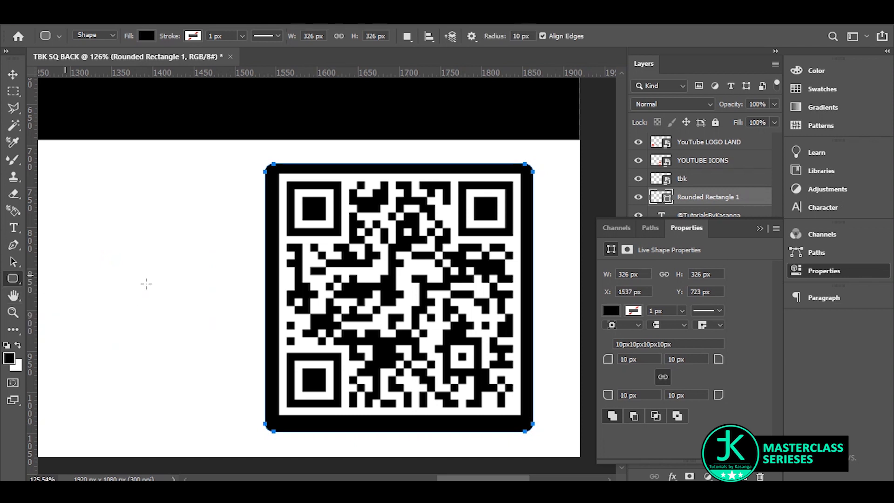
left_click_drag(104, 259, 347, 335)
key("v")
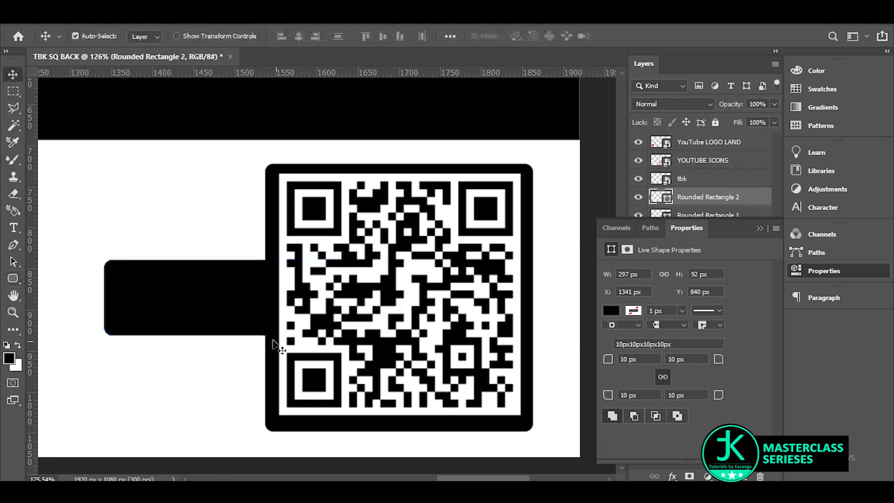
left_click_drag(247, 308, 186, 305)
left_click_drag(479, 479, 461, 478)
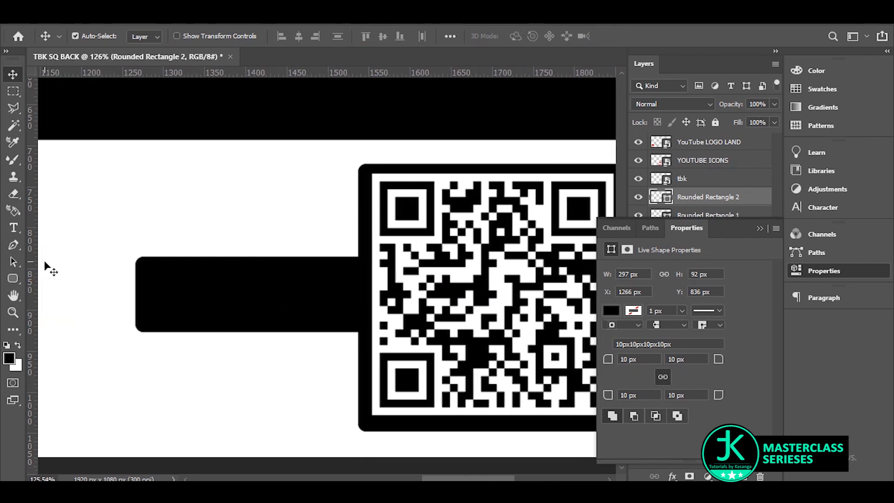
- Add the text "SCAN ME" in 17 pt Calibri Regular on the white area above the new black bar
left_click(15, 228)
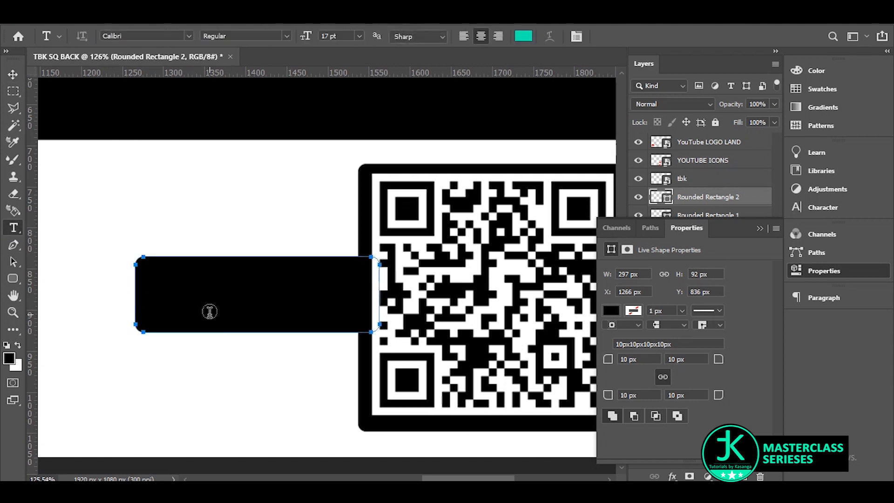
left_click(150, 199)
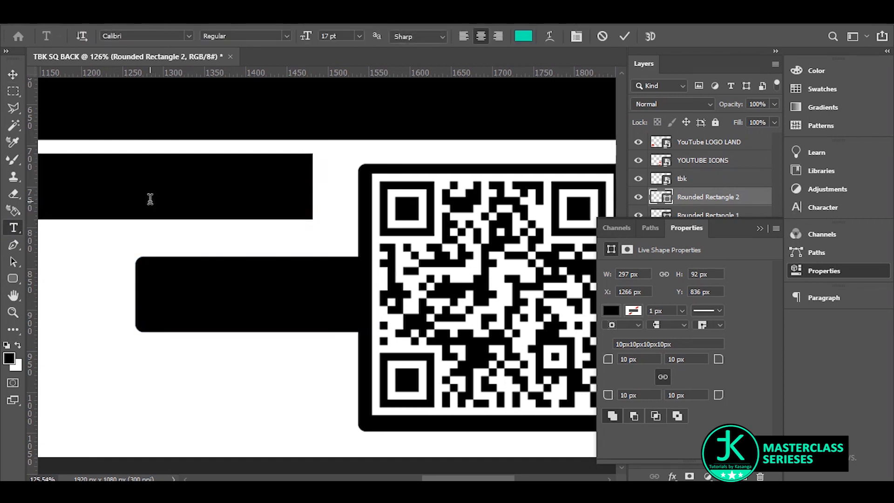
type("SC")
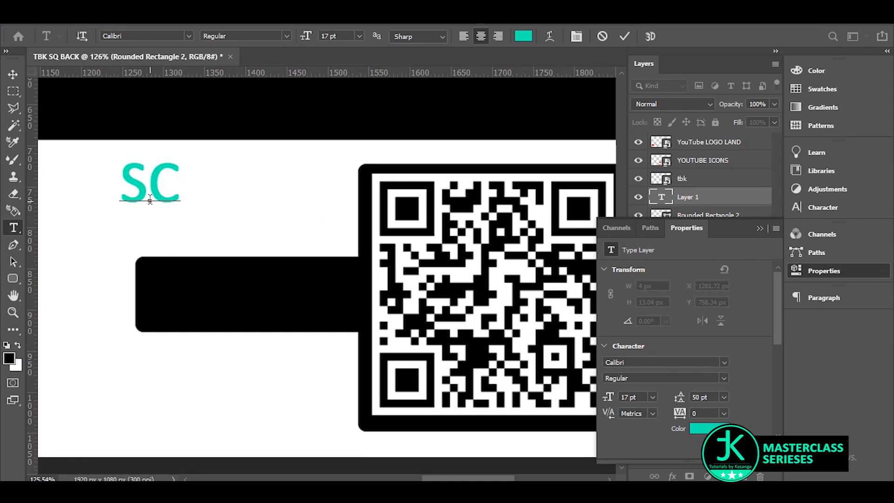
type("AN ME")
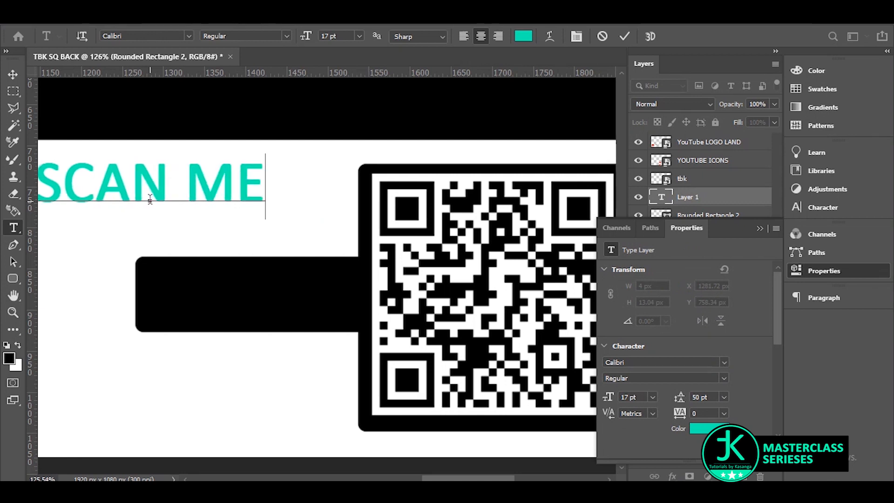
key("ctrl+a")
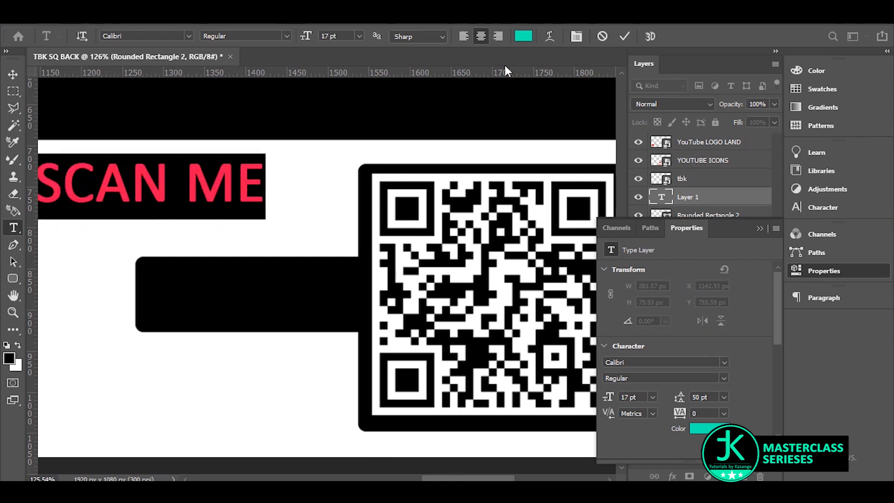
left_click(12, 75)
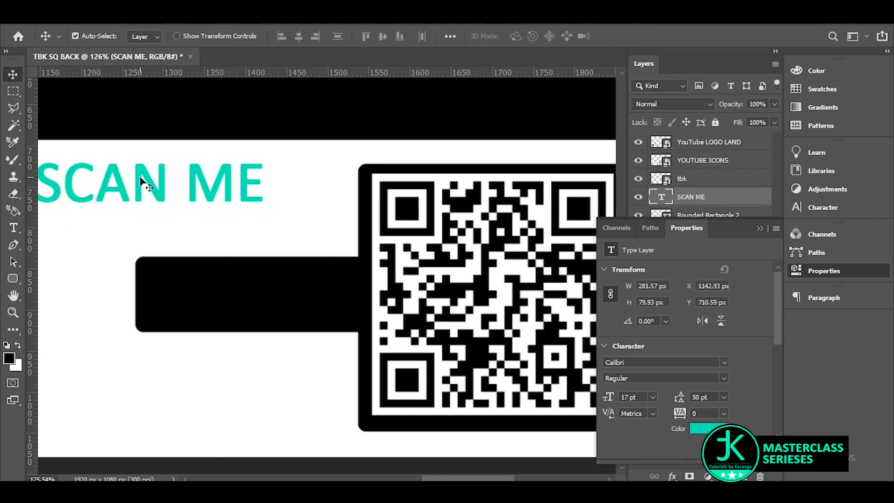
- Move the SCAN ME text onto the black bar and narrow it to about 85% width so it fits beside the QR frame
left_click_drag(152, 176, 231, 286)
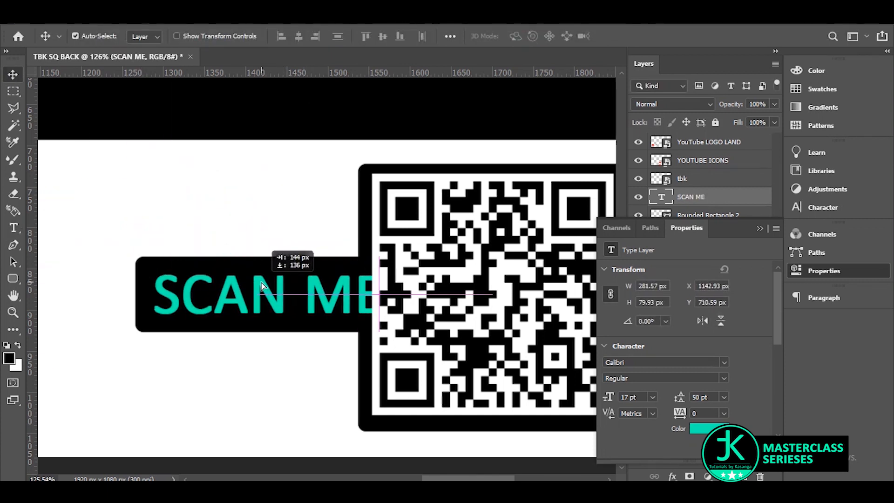
key("ctrl+t")
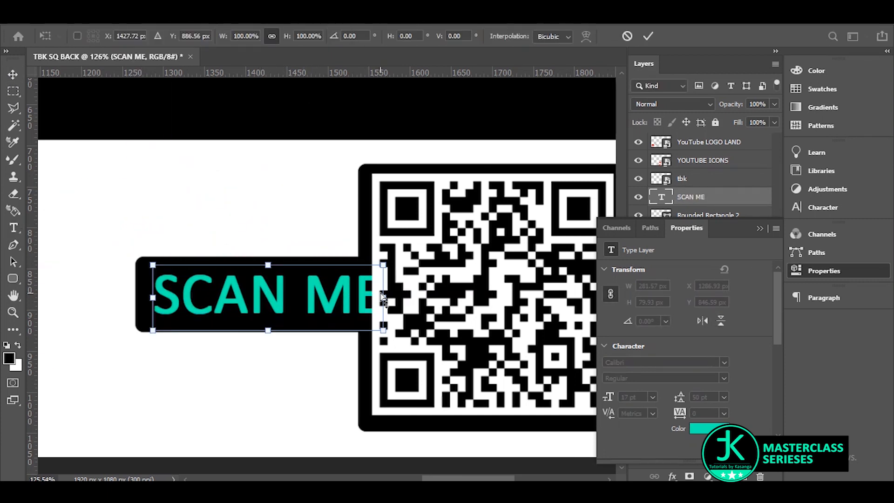
left_click_drag(383, 297, 347, 299)
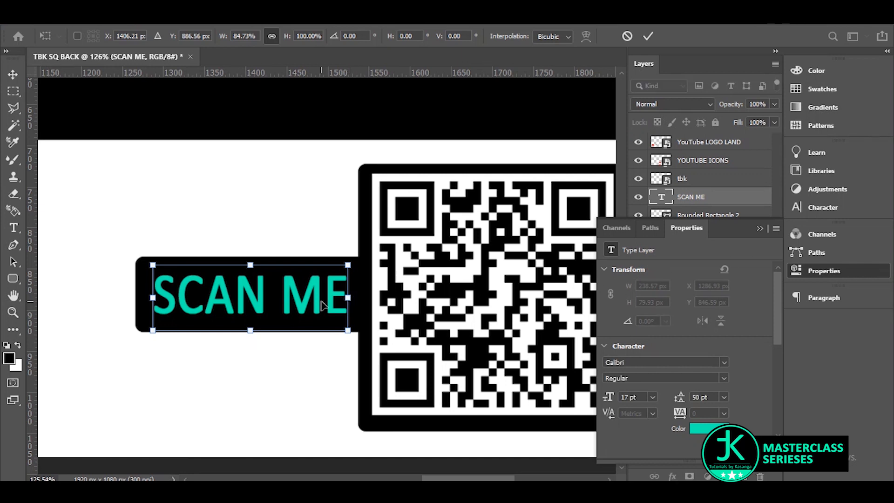
key("Return")
- Change the SCAN ME text color to white
double_click(328, 308)
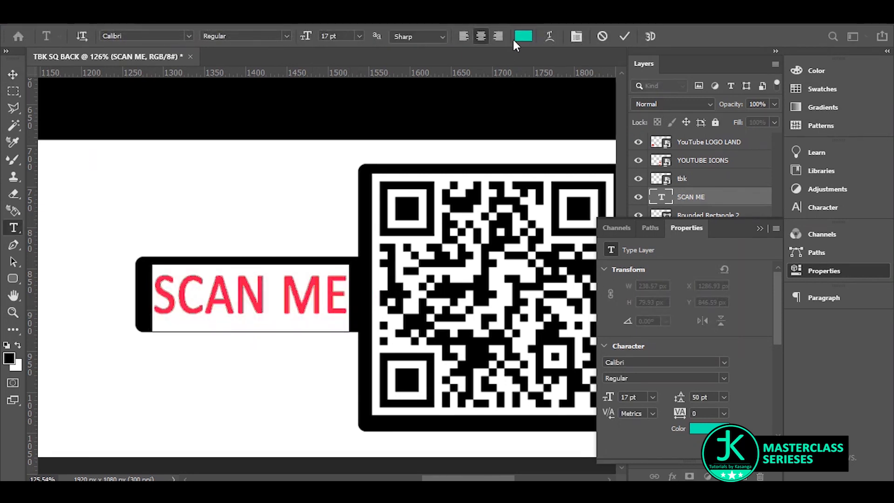
left_click(523, 35)
left_click(336, 183)
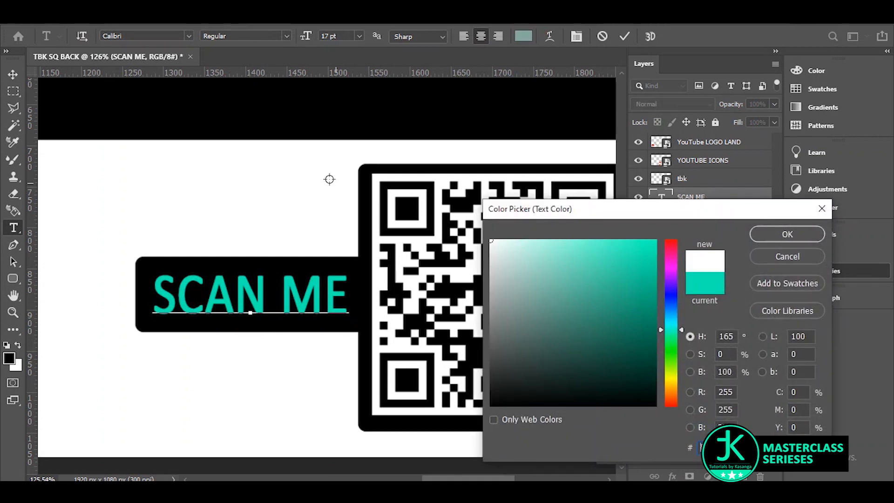
left_click(778, 236)
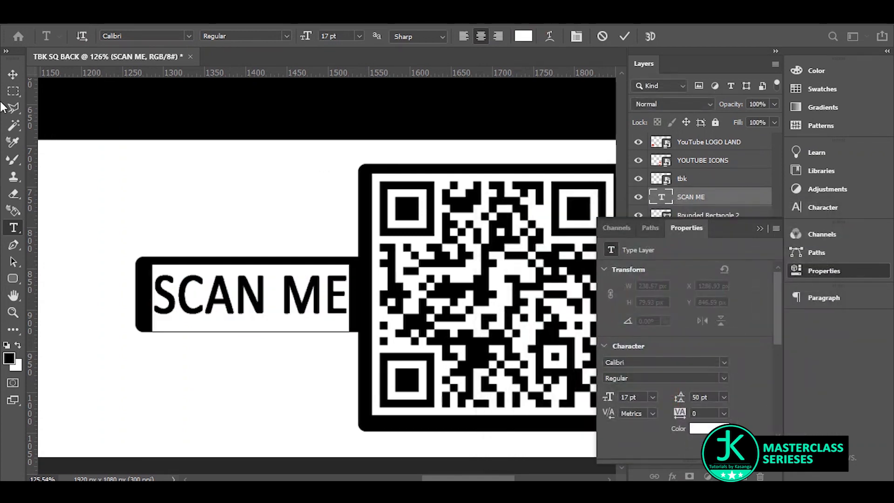
left_click(13, 75)
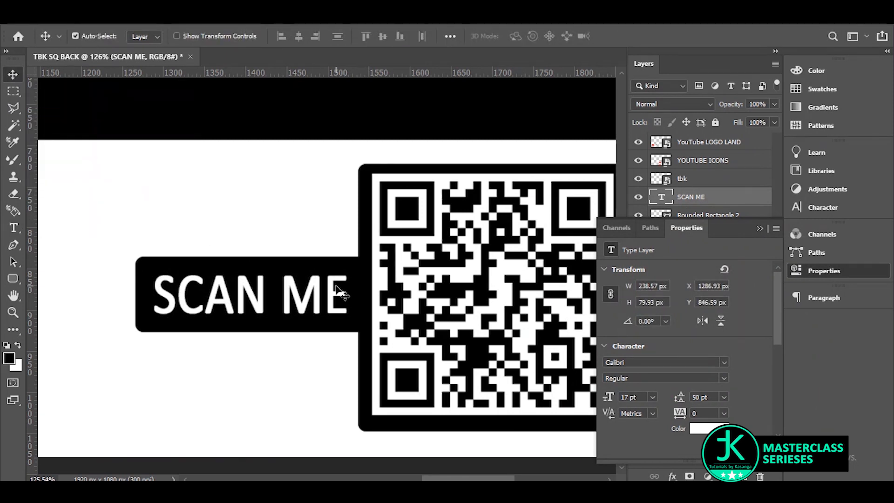
- Group the tbk QR code, SCAN ME text, Rounded Rectangle 2 and Rounded Rectangle 1 layers
scroll(340, 292, "down", 8)
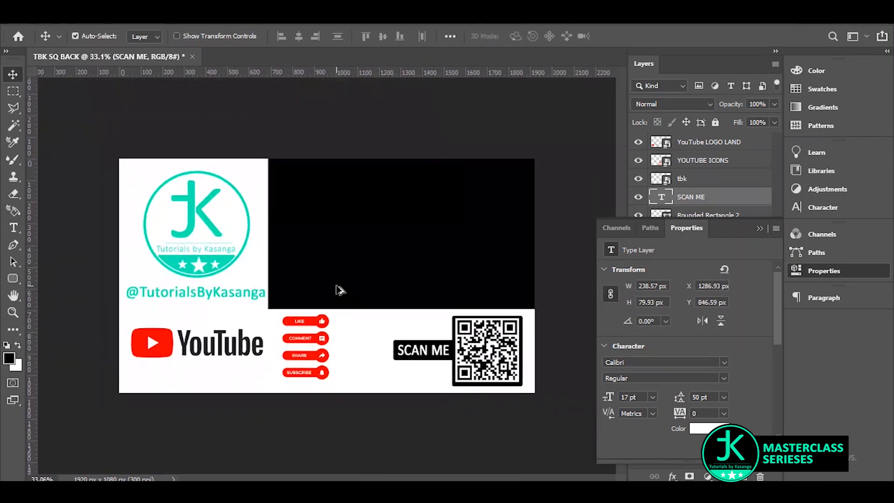
scroll(340, 291, "down", 1)
scroll(340, 291, "down", 1)
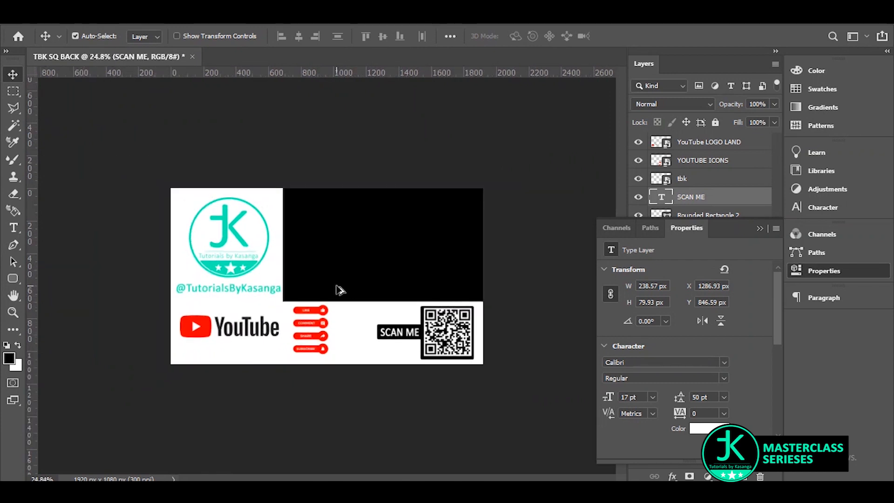
left_click(759, 228)
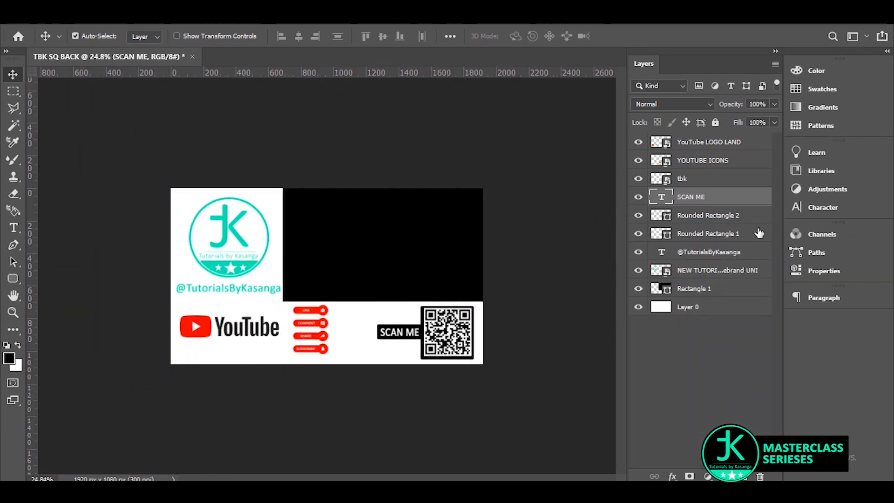
left_click(640, 179)
left_click(726, 185)
left_click(638, 234)
left_click(640, 236)
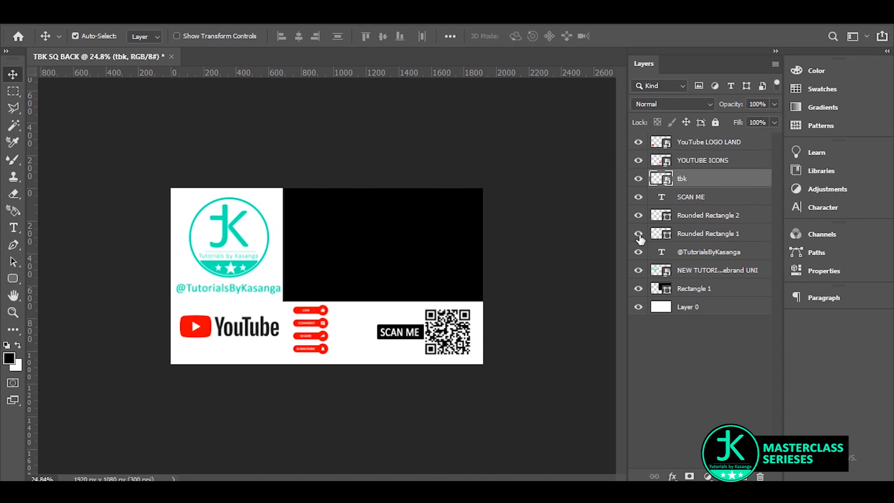
left_click(716, 239, "shift")
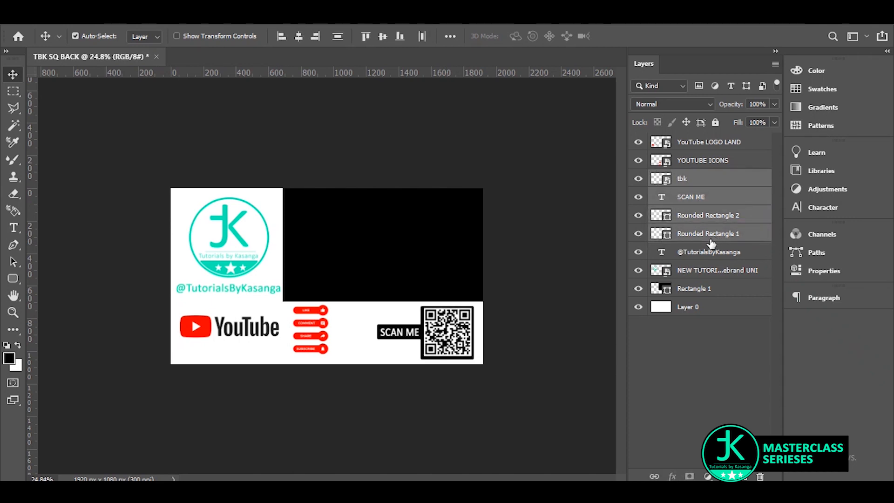
key("ctrl+g")
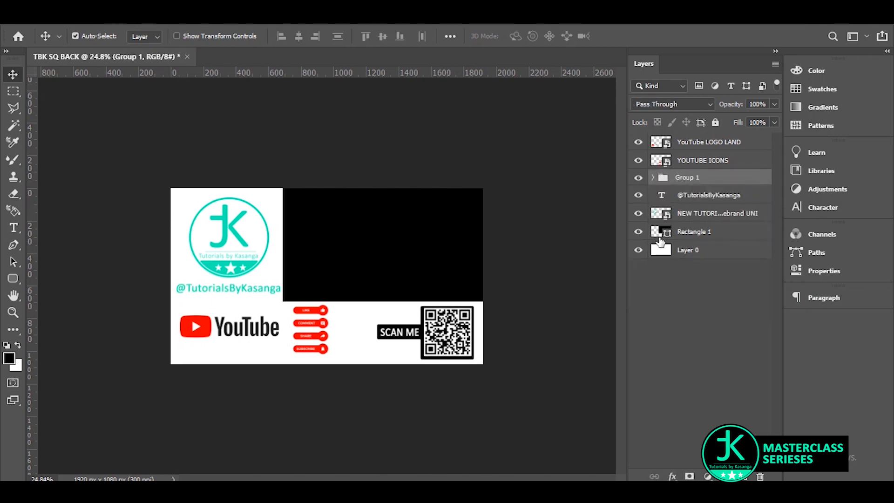
- Move the QR code group left, away from the design's right edge, to about X 1484 px and Y 890 px
left_click(637, 179)
left_click(637, 180)
key("ctrl+t")
left_click_drag(452, 344, 436, 340)
key("Down")
key("Down")
key("Down")
key("Down")
key("Down")
key("Down")
key("Down")
key("Up")
key("Up")
key("Up")
key("Up")
key("Right")
key("Right")
key("Right")
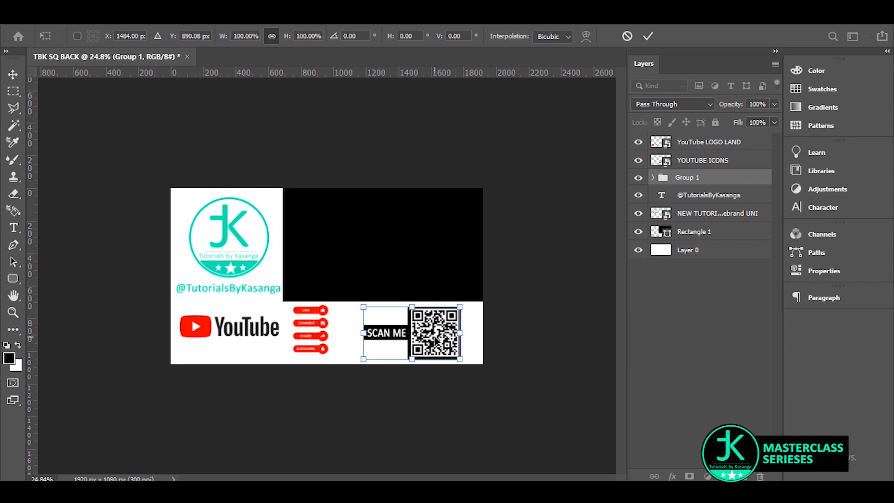
key("Return")
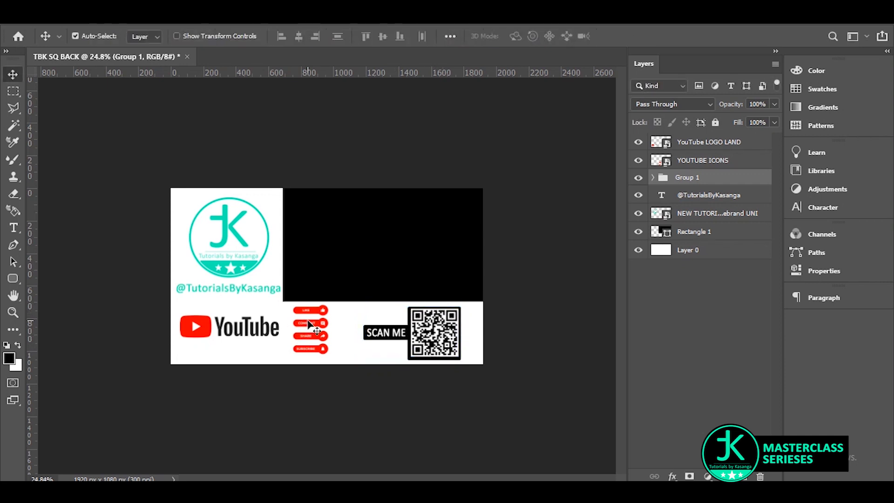
- Reposition the YouTube icons midway between the YouTube logo and SCAN ME label, and lower the logo to line up with them
left_click_drag(309, 321, 319, 327)
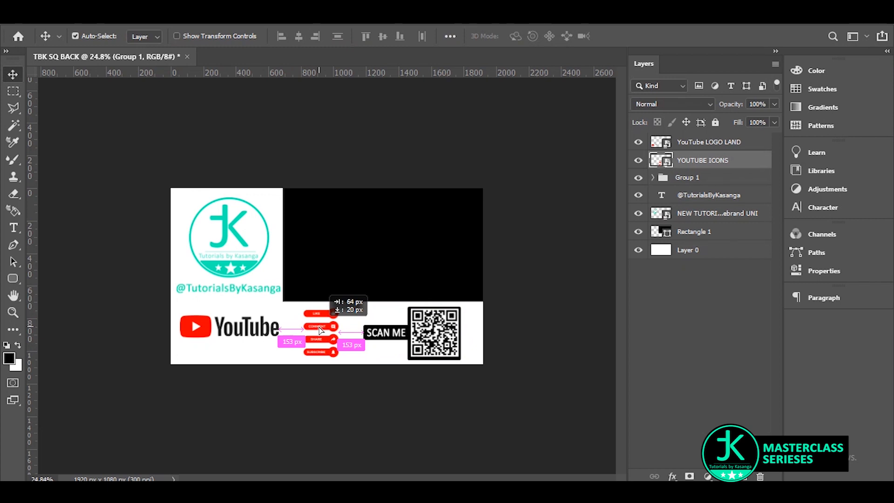
left_click_drag(320, 330, 320, 332)
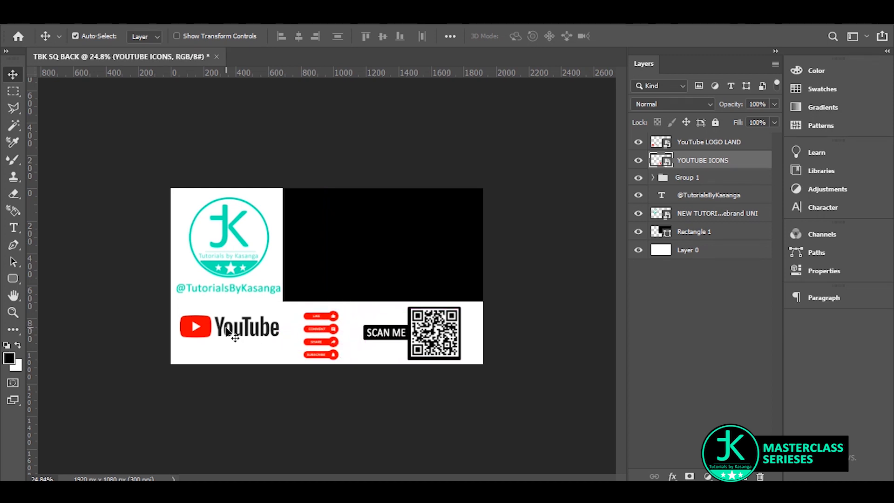
left_click_drag(212, 331, 209, 336)
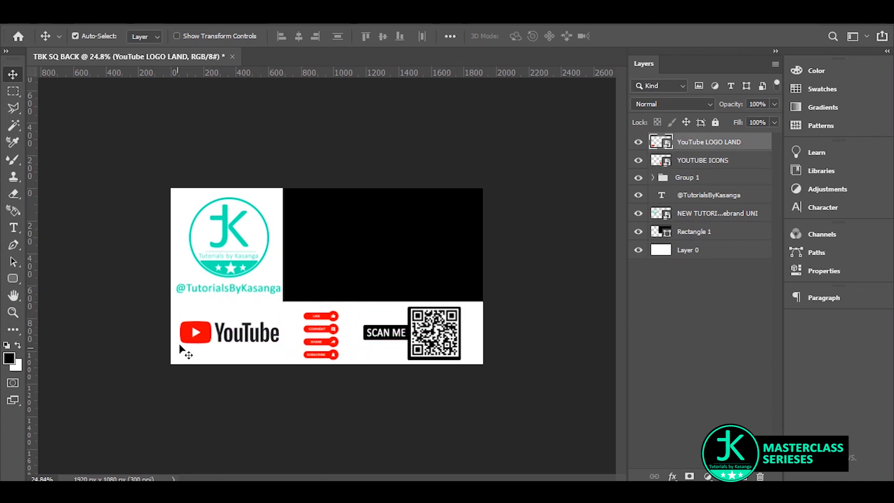
- Scale the channel handle text under the round logo slightly narrower so it clears the black rectangle
left_click(225, 292)
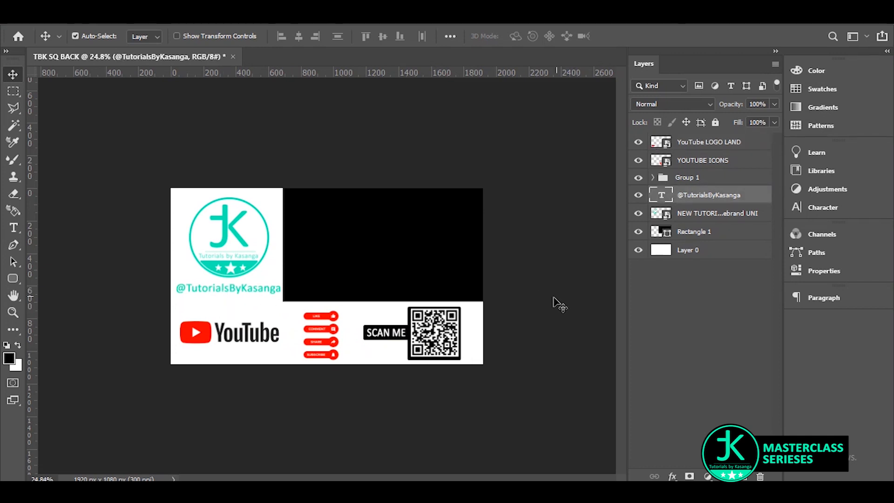
key("ctrl")
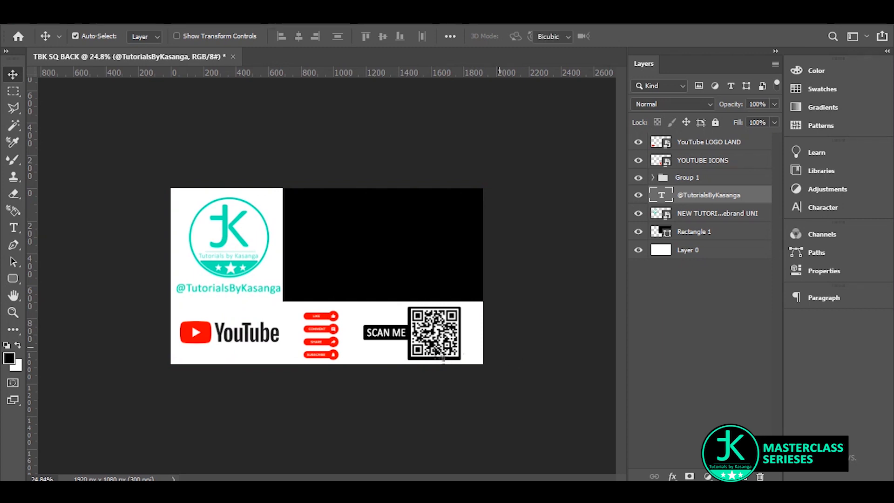
key("ctrl+t")
scroll(247, 297, "up", 9)
scroll(428, 292, "down", 3)
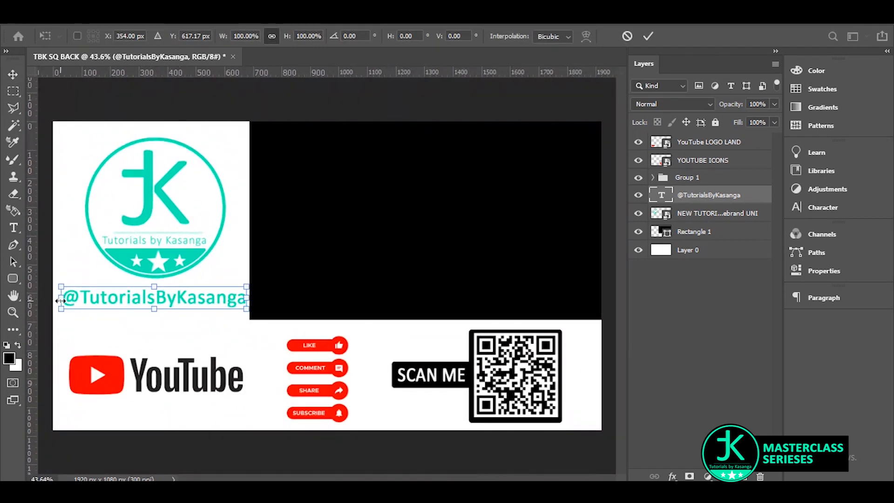
scroll(59, 302, "up", 2)
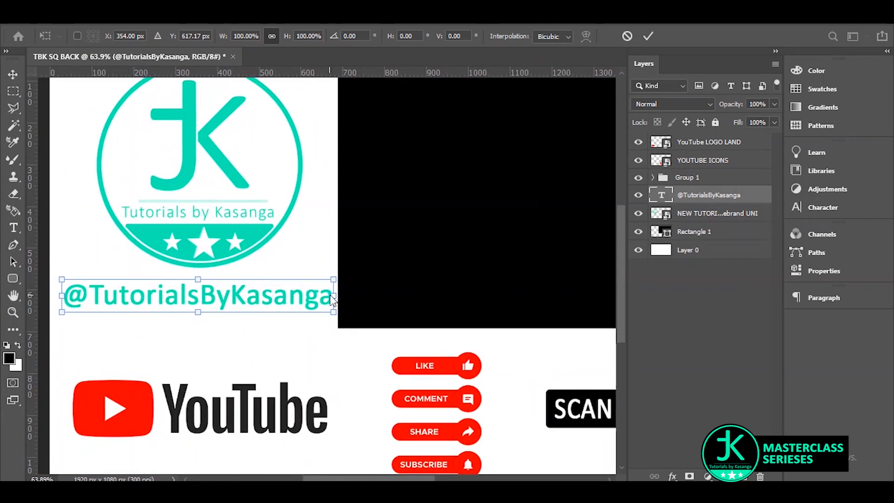
left_click_drag(333, 297, 325, 268)
key("Return")
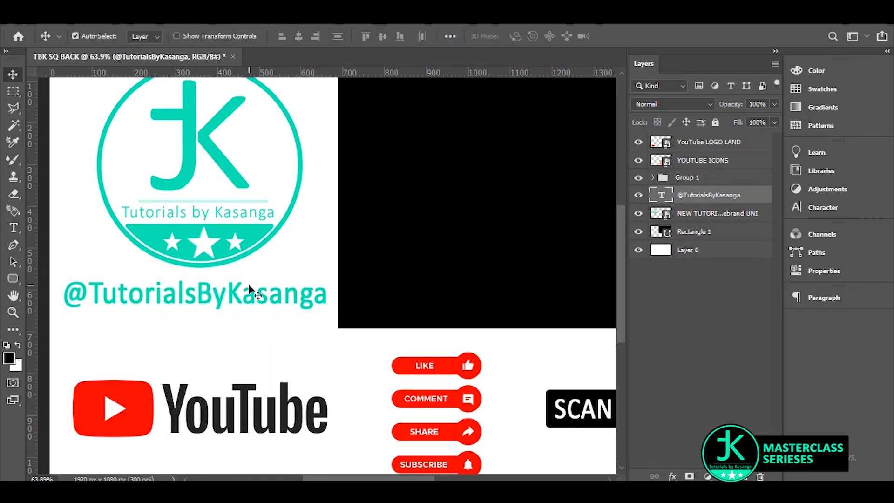
- Add a Gradient Overlay to the white background layer, Layer 0, keeping the whole design visible for previewing
scroll(243, 275, "down", 1)
scroll(243, 275, "down", 2)
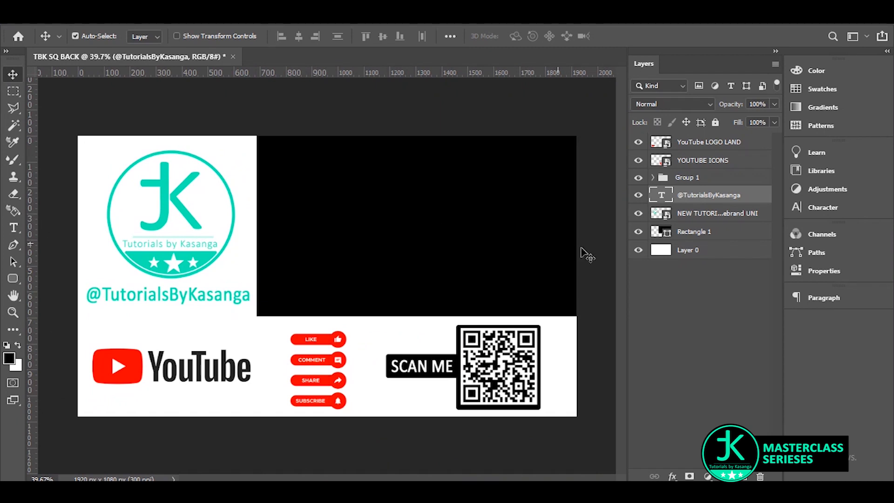
left_click(742, 255)
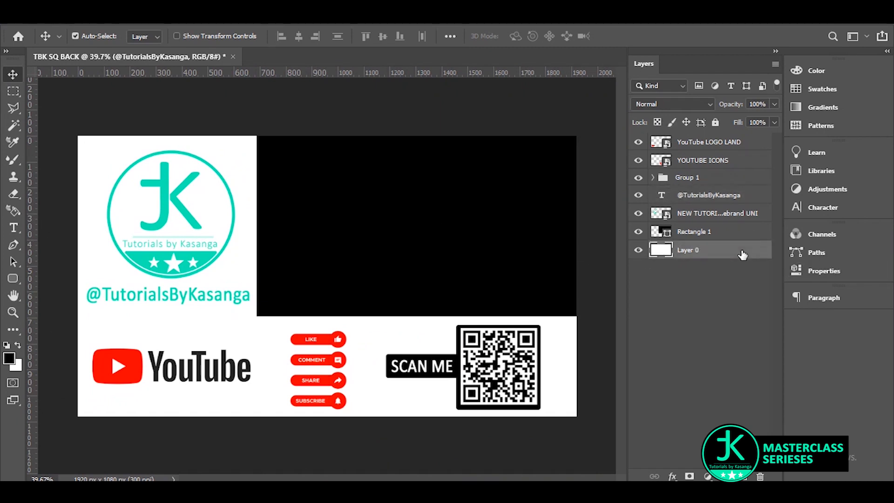
double_click(742, 254)
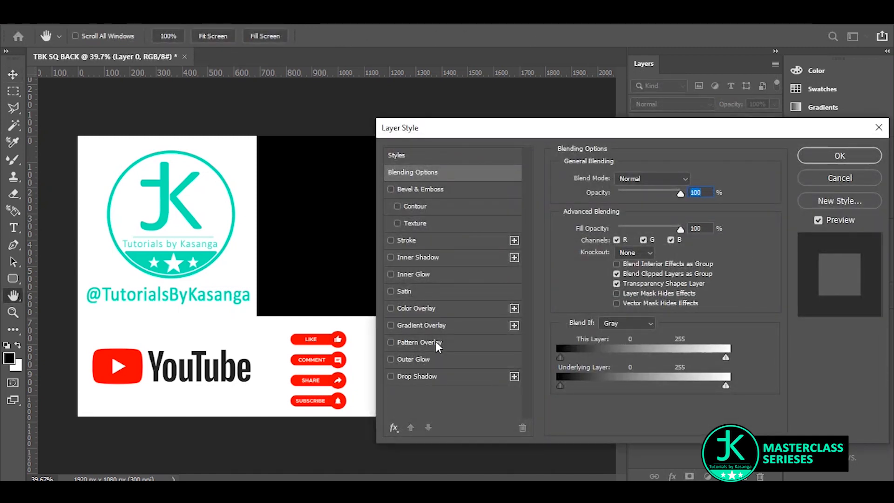
left_click(439, 324)
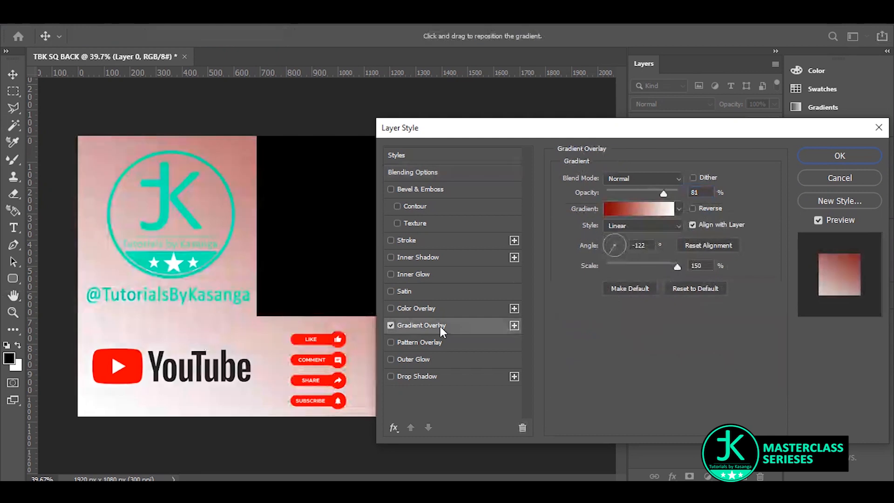
left_click_drag(502, 132, 686, 214)
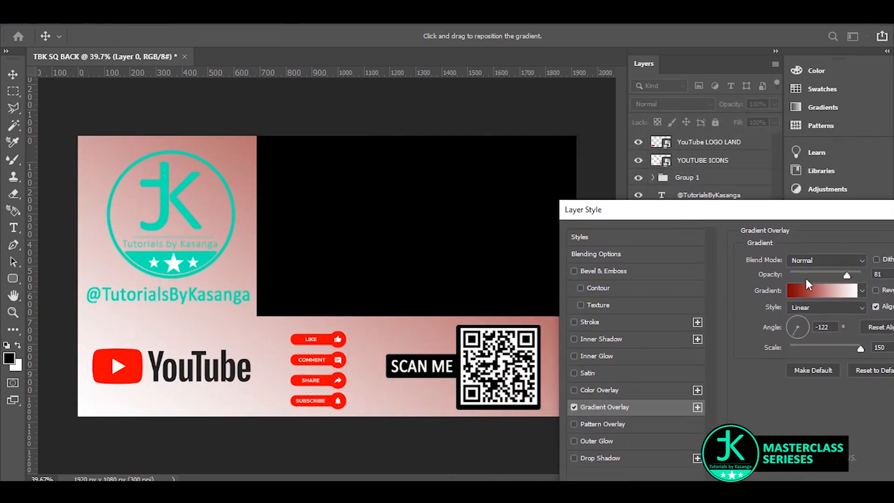
- Change the overlay gradient's dark red colour stop to the teal sampled from the round logo
left_click(808, 291)
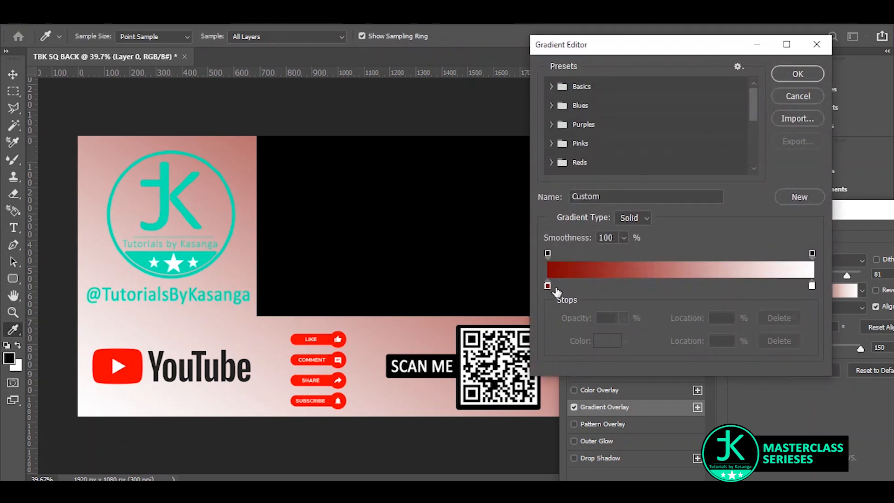
left_click(547, 285)
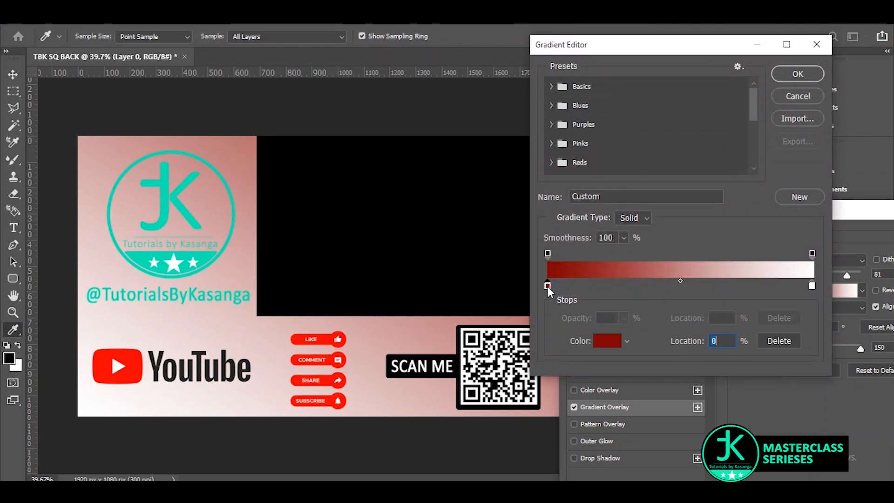
left_click(606, 341)
left_click(138, 258)
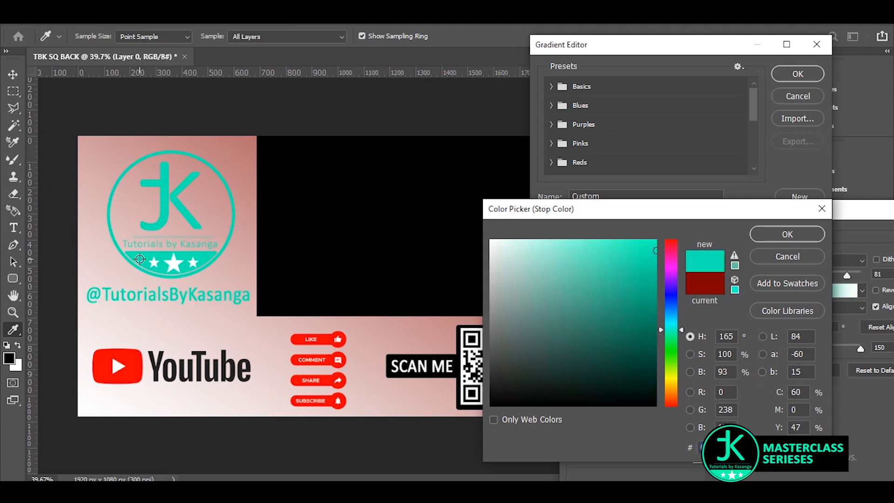
left_click(772, 236)
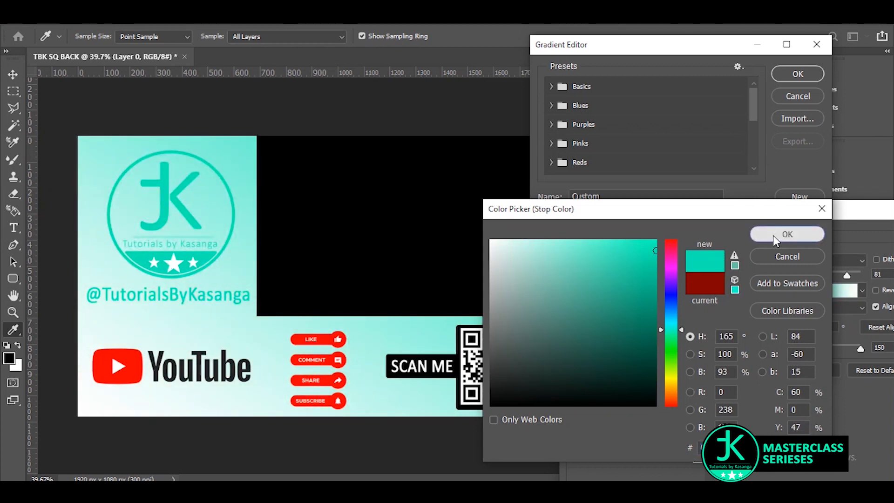
- Move the gradient's white colour stop to 78% and set the overlay's angle to 135°
left_click_drag(811, 286, 784, 286)
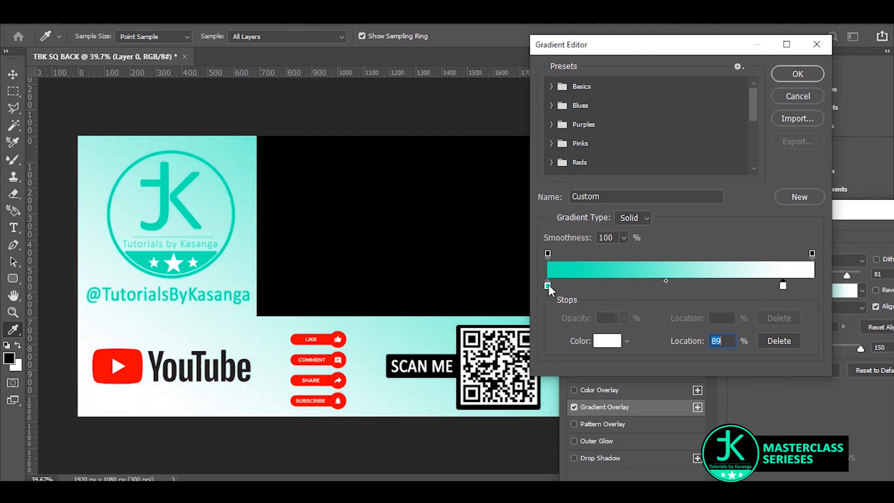
left_click_drag(783, 286, 755, 286)
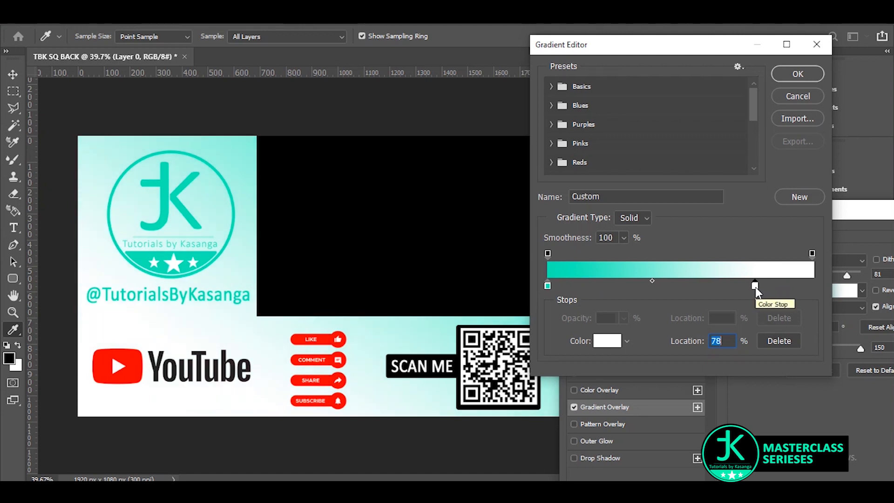
left_click(788, 76)
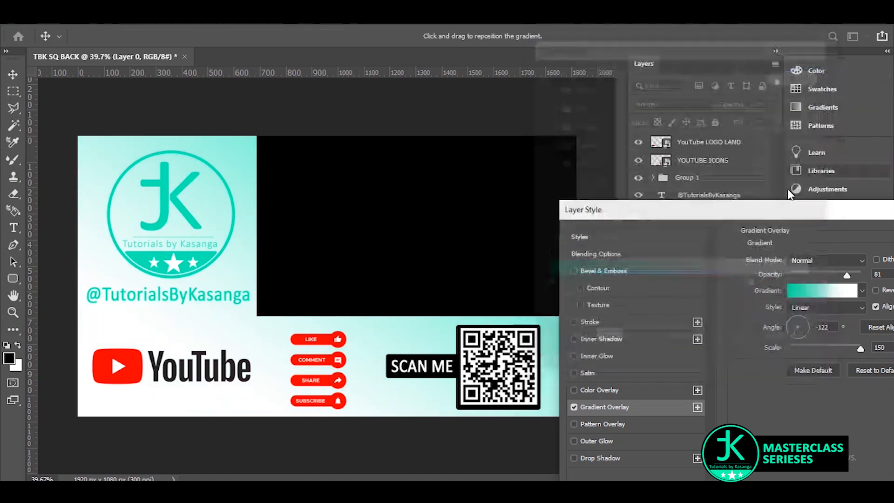
left_click(789, 329)
left_click_drag(789, 326, 790, 323)
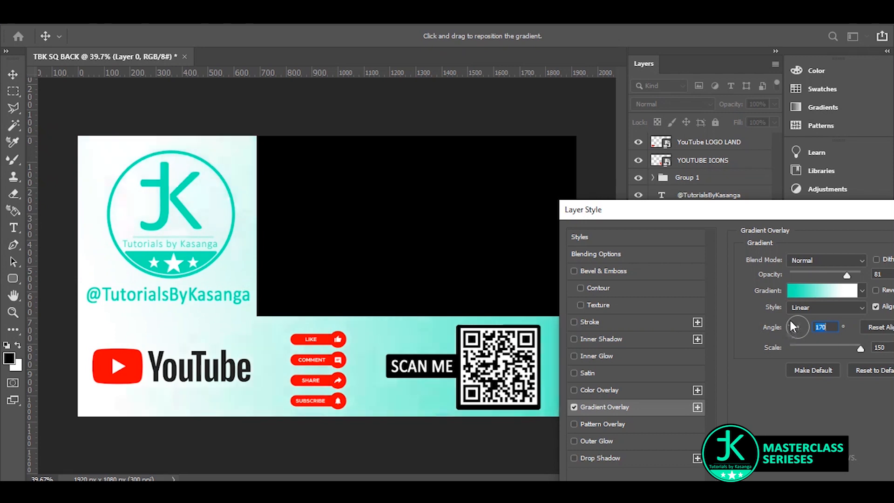
left_click(792, 322)
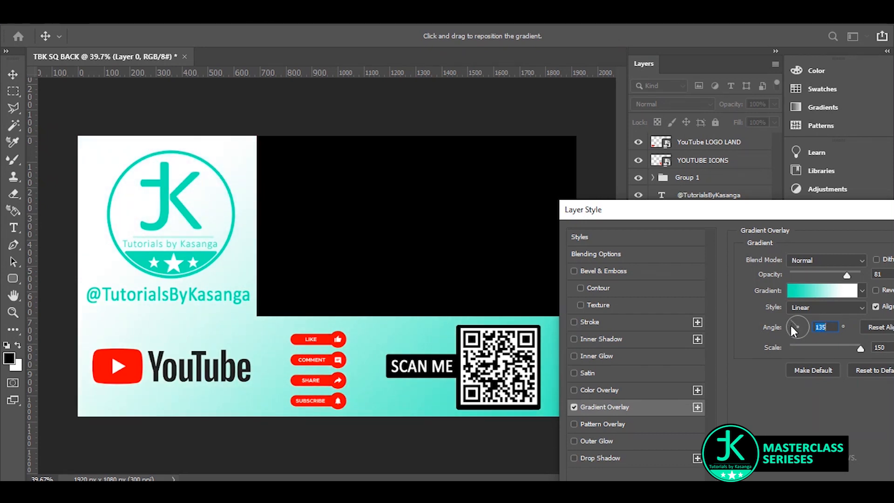
- Move the gradient's white colour stop closer to the teal one, to just under 60%, and apply the background's layer style
left_click(814, 294)
left_click_drag(753, 286, 694, 286)
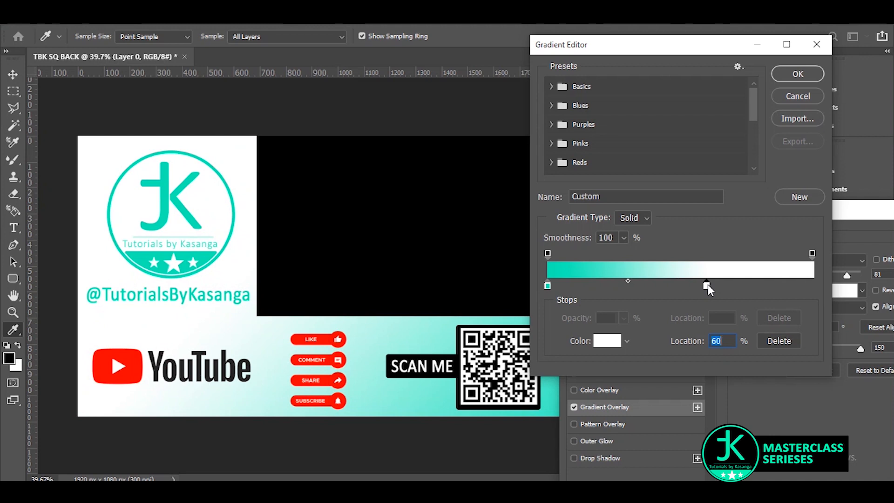
mouse_move(707, 285)
left_mouse_down()
mouse_move(694, 284)
mouse_move(702, 285)
left_mouse_up()
left_click(805, 73)
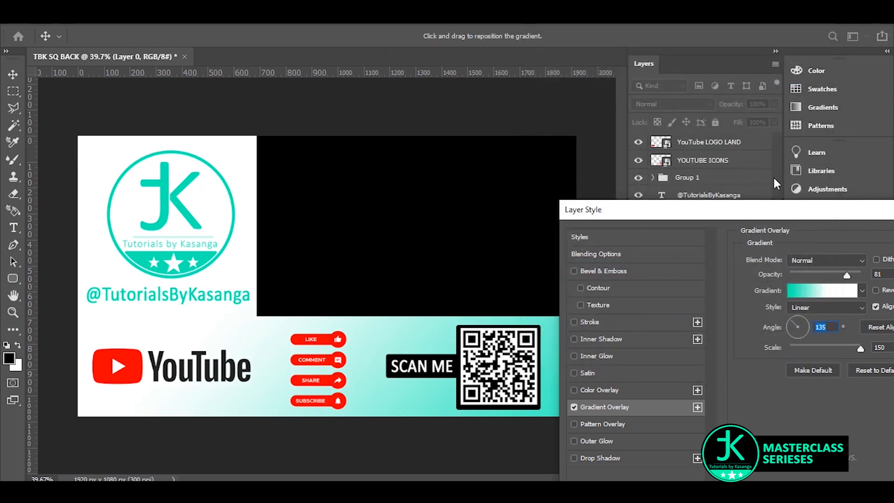
left_click_drag(794, 216, 405, 166)
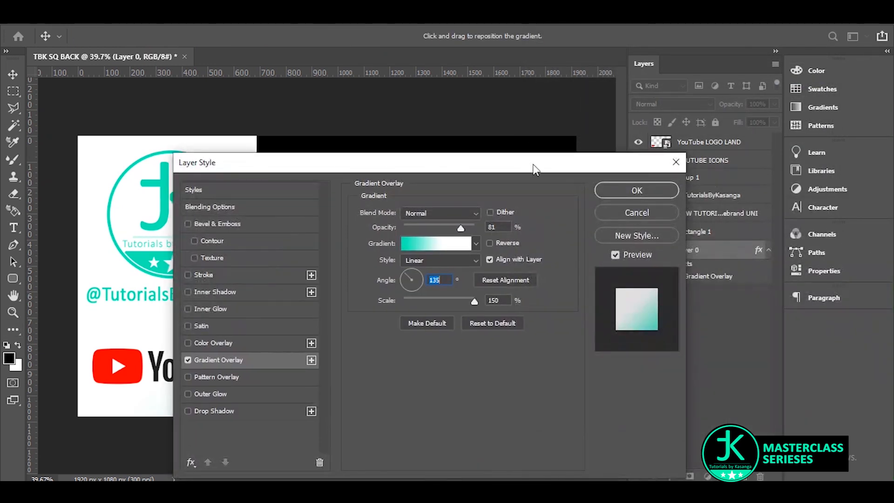
left_click(624, 189)
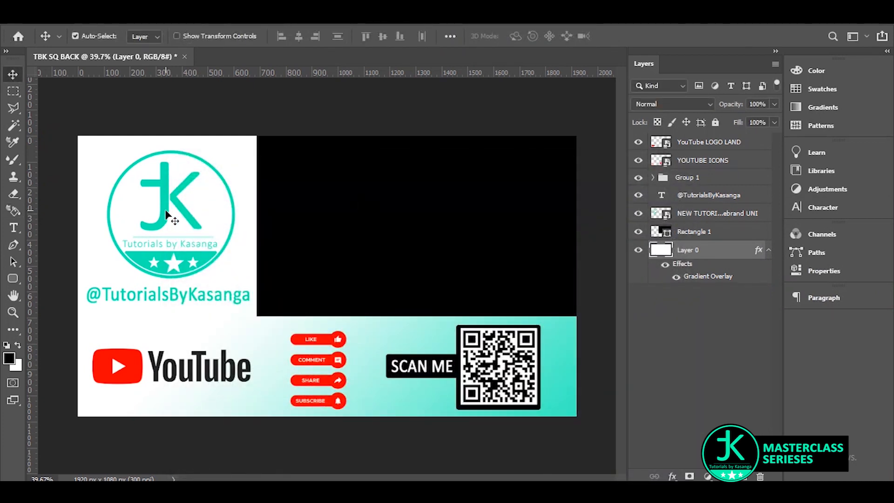
- Group the round logo layer with the channel handle text layer
left_click(166, 215)
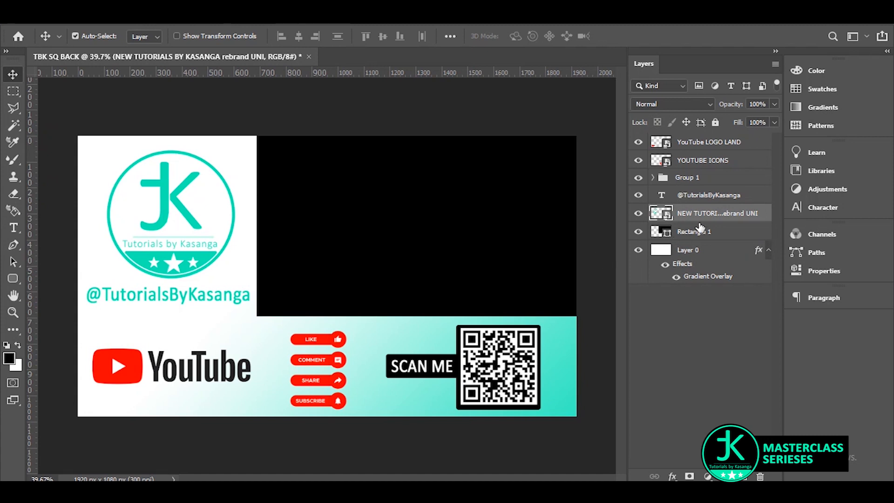
left_click(733, 201, "ctrl")
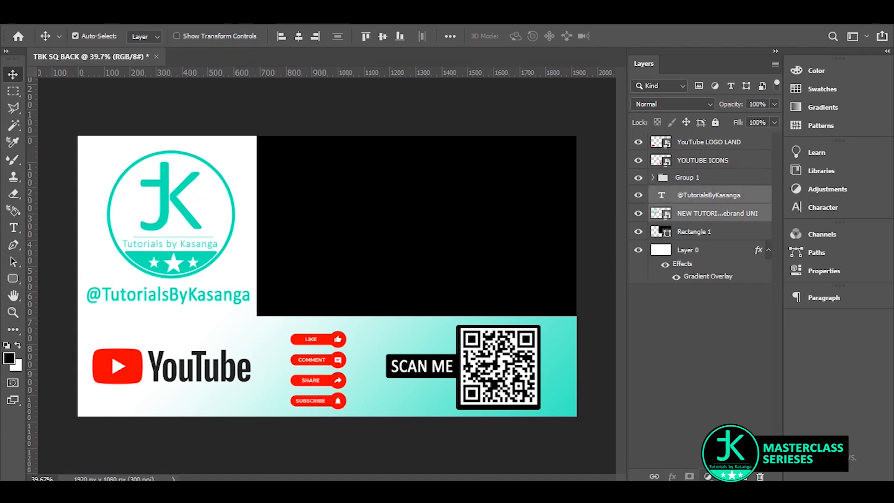
key("ctrl+g")
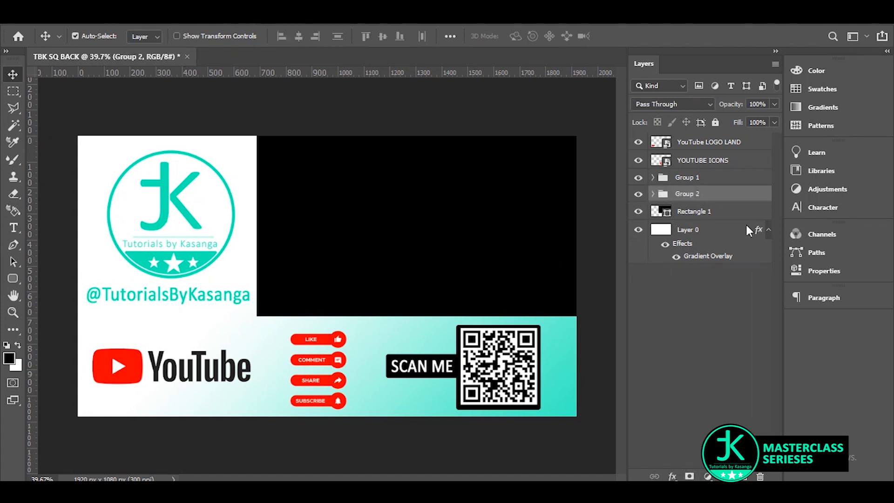
- Add a Drop Shadow to the group holding the round logo and channel handle, keeping the logo in view
double_click(752, 197)
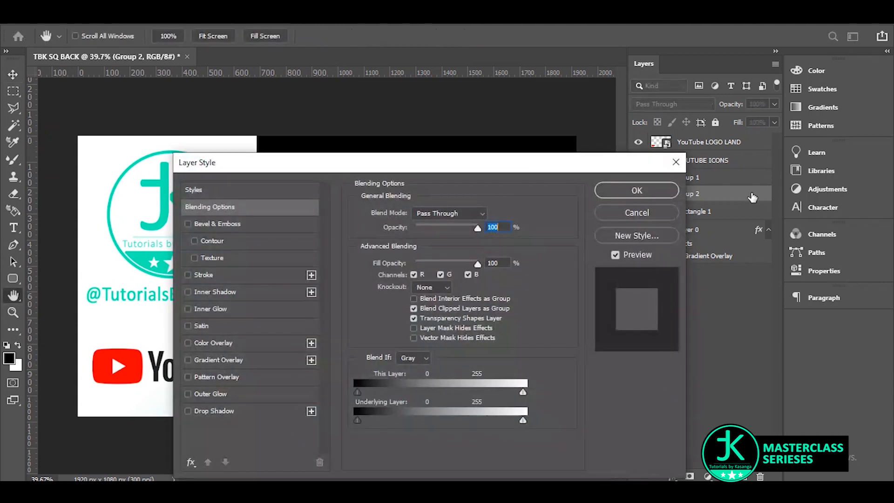
left_click(230, 409)
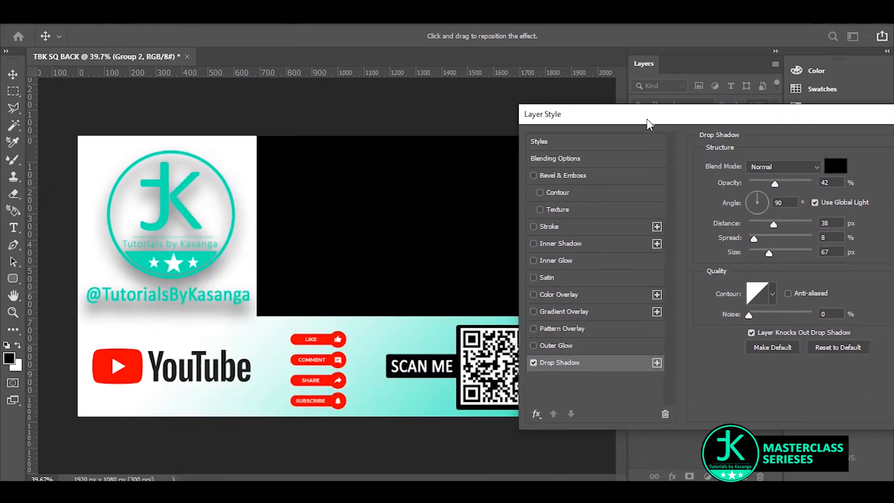
left_click_drag(650, 118, 643, 122)
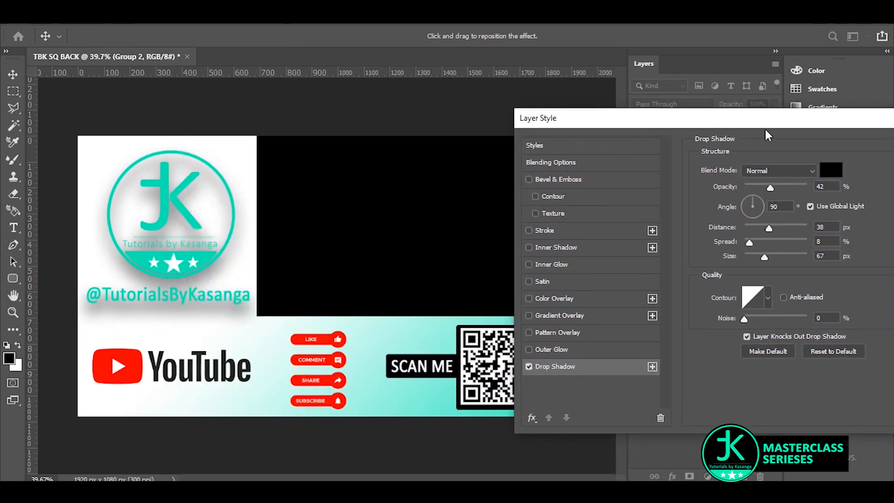
left_click_drag(765, 123, 674, 109)
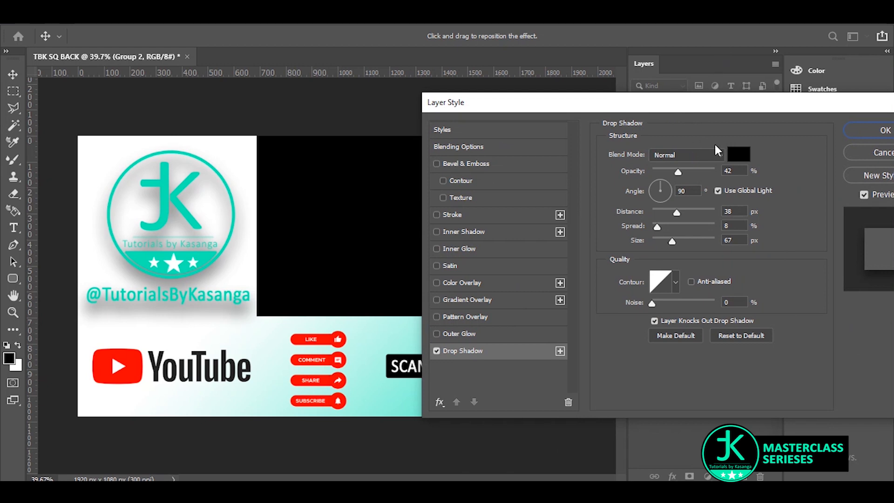
- Set the logo group's drop shadow to 76% opacity, 3 px distance, 0% spread and 0 px size
left_click_drag(677, 174, 700, 168)
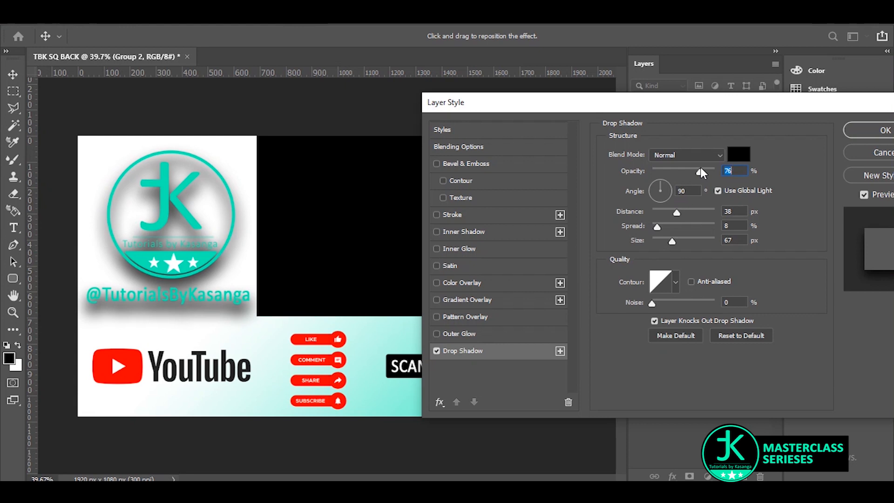
left_click_drag(676, 214, 653, 247)
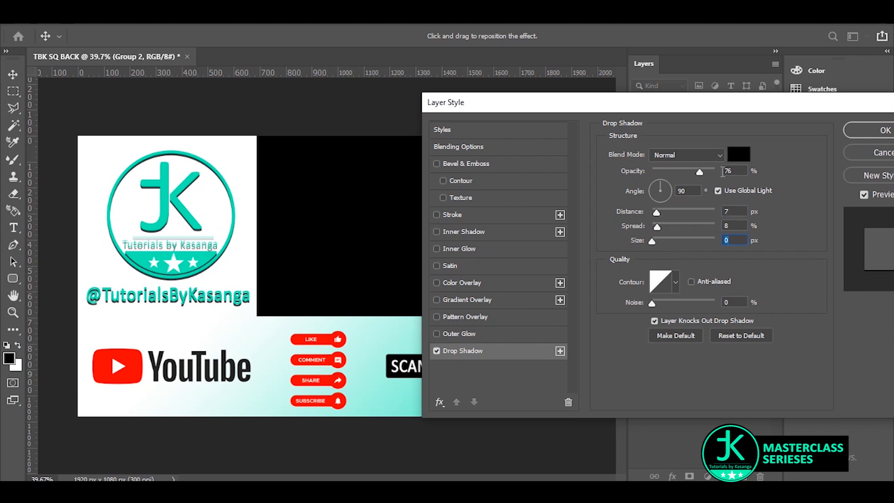
mouse_move(657, 228)
left_mouse_down()
mouse_move(687, 227)
mouse_move(652, 227)
mouse_move(658, 212)
mouse_move(713, 212)
mouse_move(654, 224)
left_mouse_up()
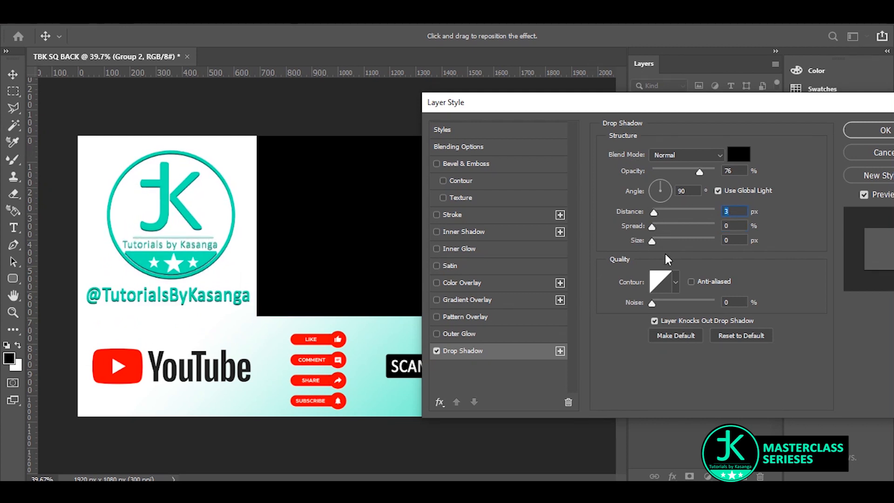
- Set the drop shadow's angle to 45° and its distance to 6 px
left_click(651, 197)
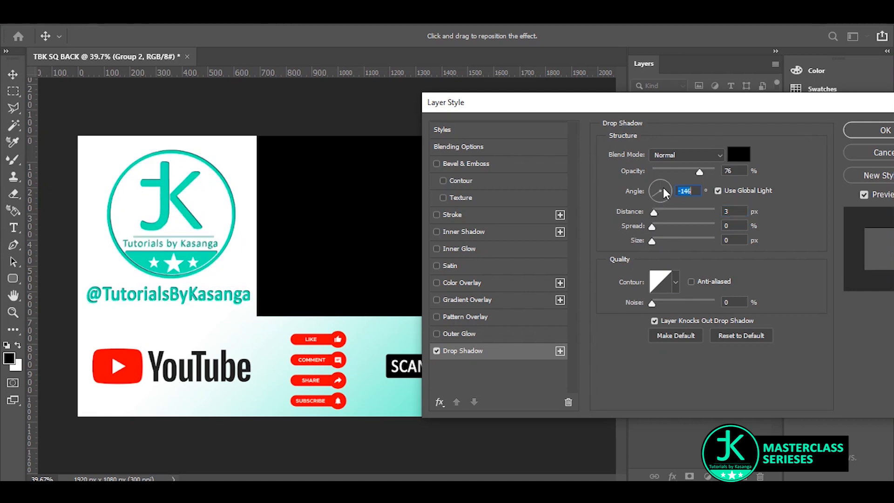
left_click(668, 182)
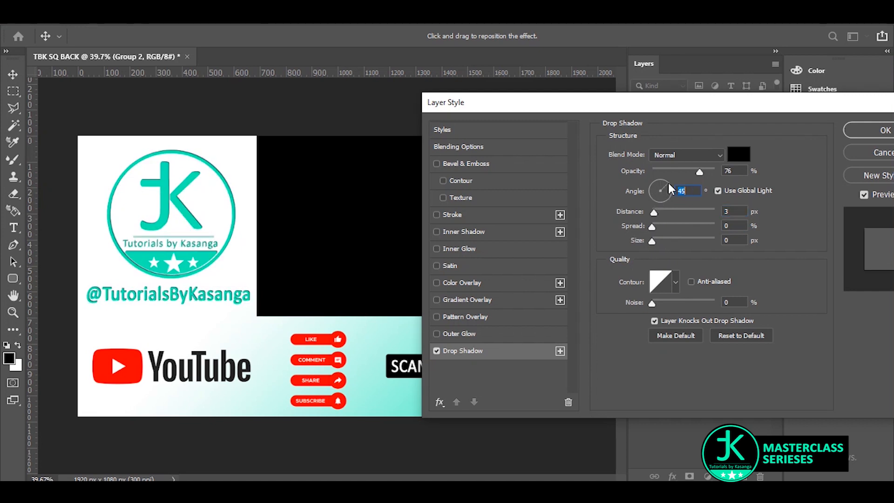
left_click_drag(654, 215, 657, 218)
left_click(656, 214)
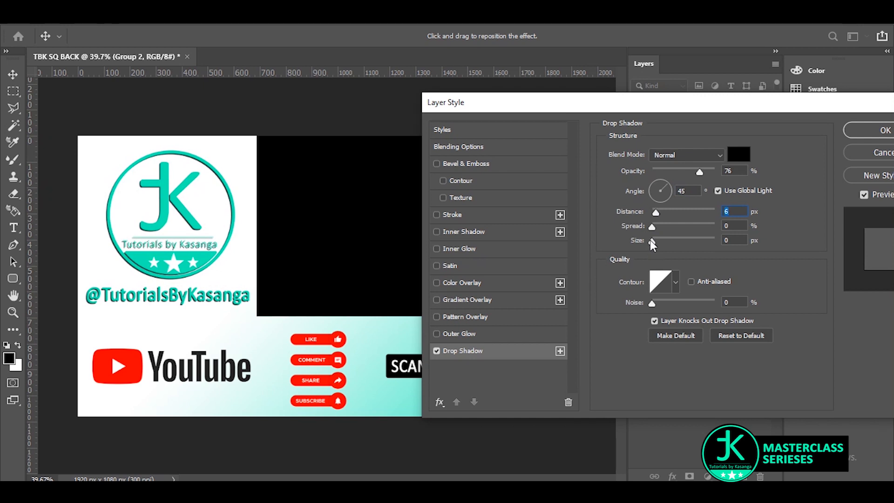
- Set the drop shadow's spread to 100% with 0 px size, reduce its opacity to a faint grey, and apply the style
left_click_drag(654, 228, 646, 247)
left_click(651, 243)
left_click(720, 227)
key("alt")
left_click_drag(700, 175, 648, 170)
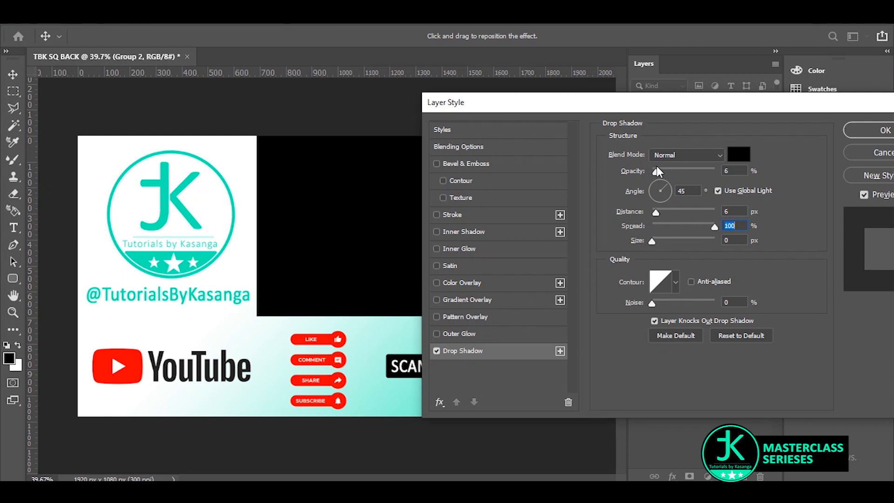
left_click_drag(658, 165, 666, 172)
left_click(862, 130)
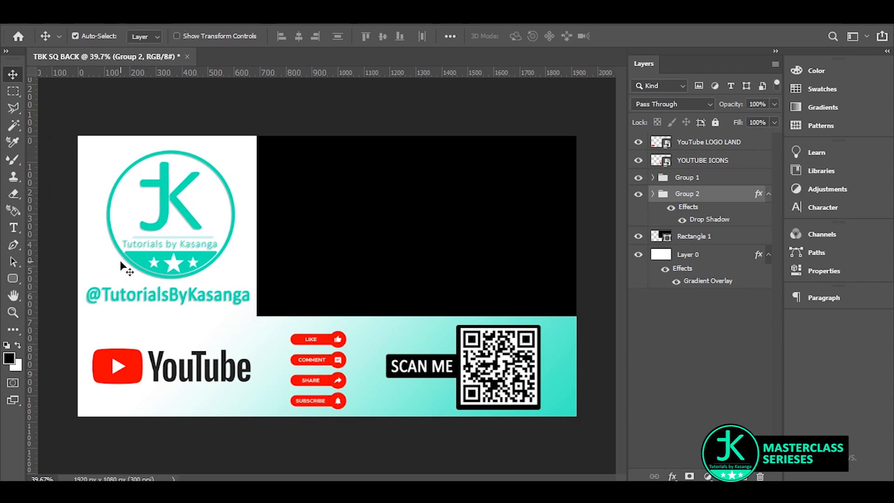
- Examine the drop shadow on the round logo and its lettering up close
scroll(121, 262, "up", 8)
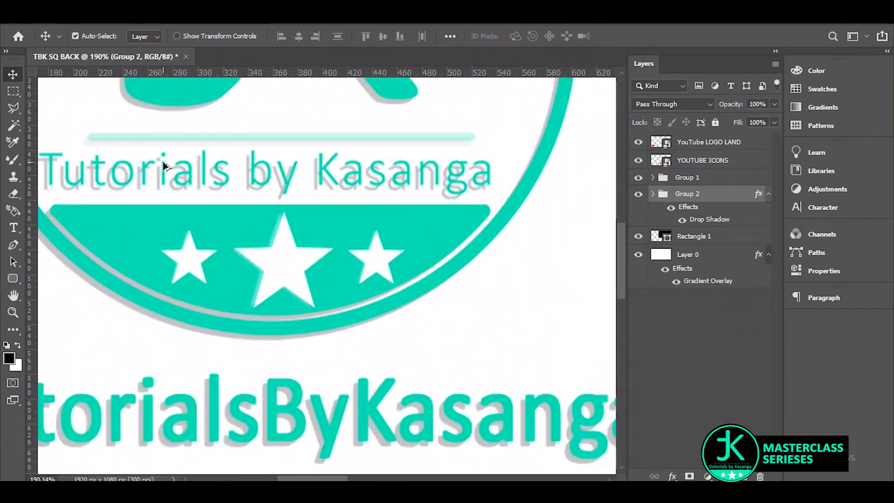
scroll(165, 165, "up", 2)
scroll(227, 454, "down", 2)
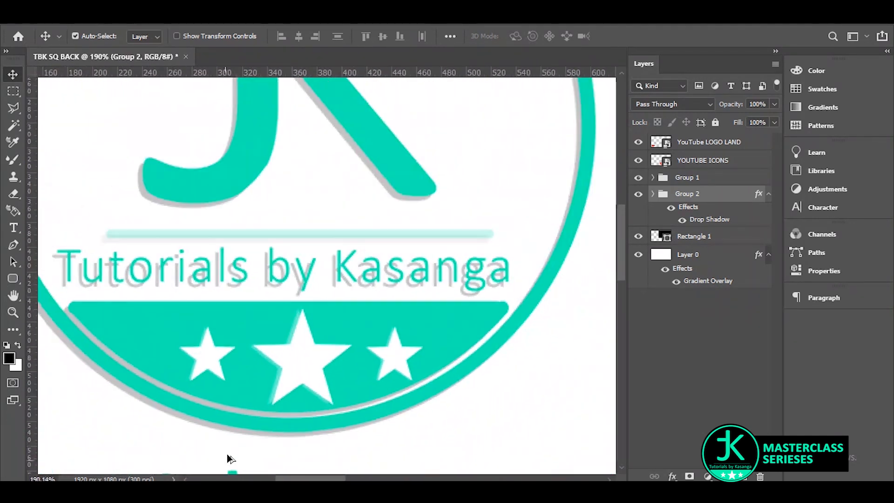
scroll(216, 381, "down", 2)
scroll(186, 340, "up", 4)
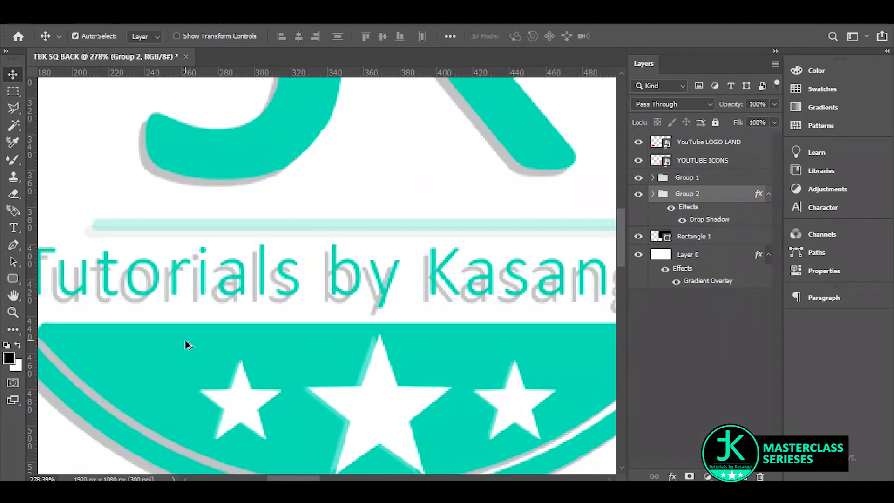
scroll(185, 340, "down", 3)
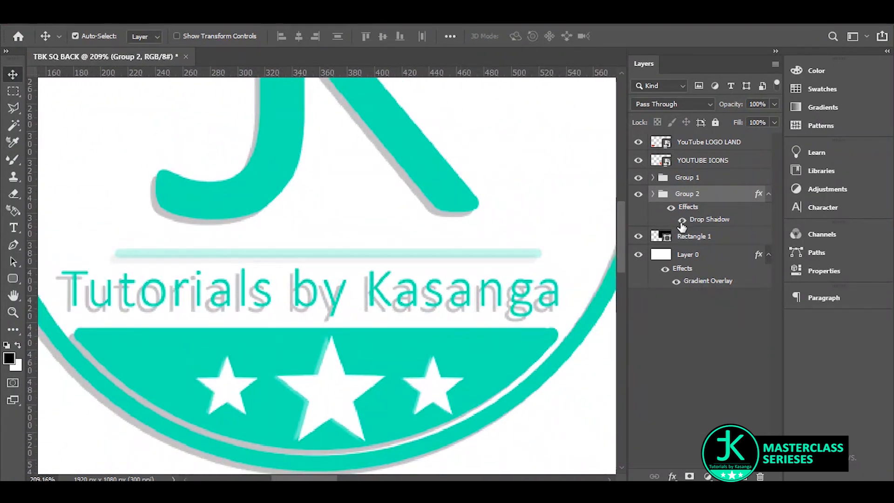
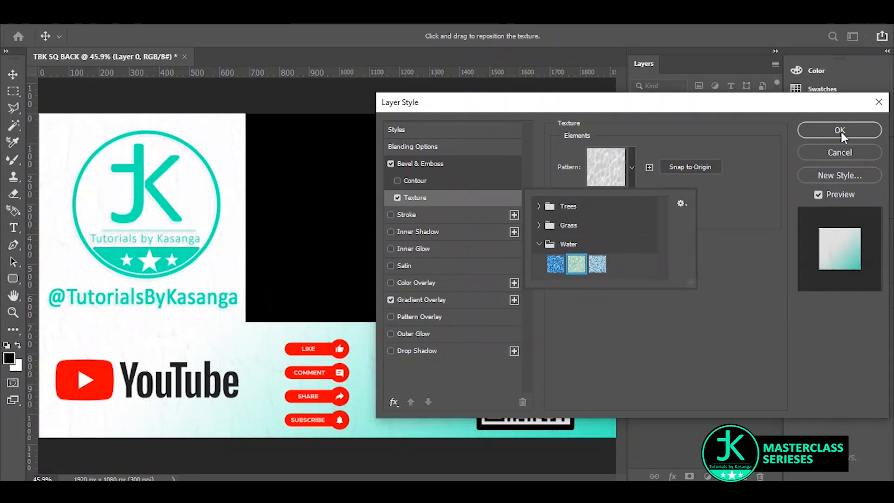
- Set the background texture's scale to 1000% and its depth to -87%, and apply the layer style
left_click(699, 263)
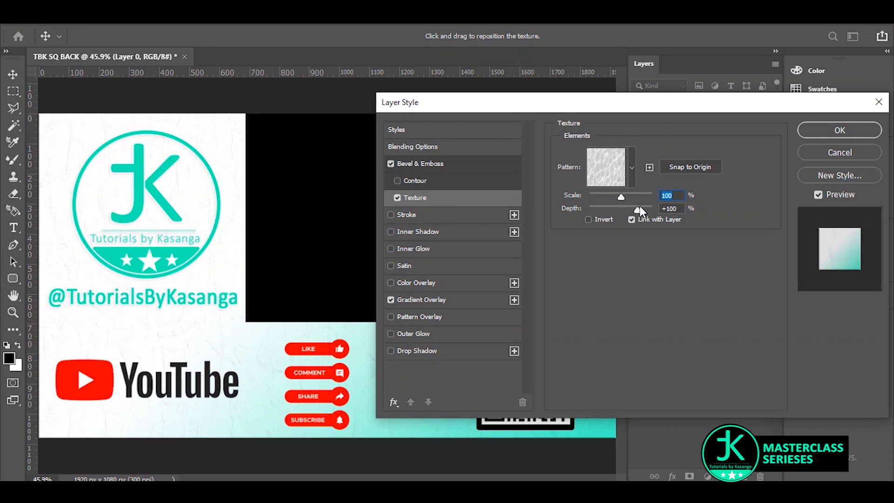
left_click_drag(637, 210, 594, 211)
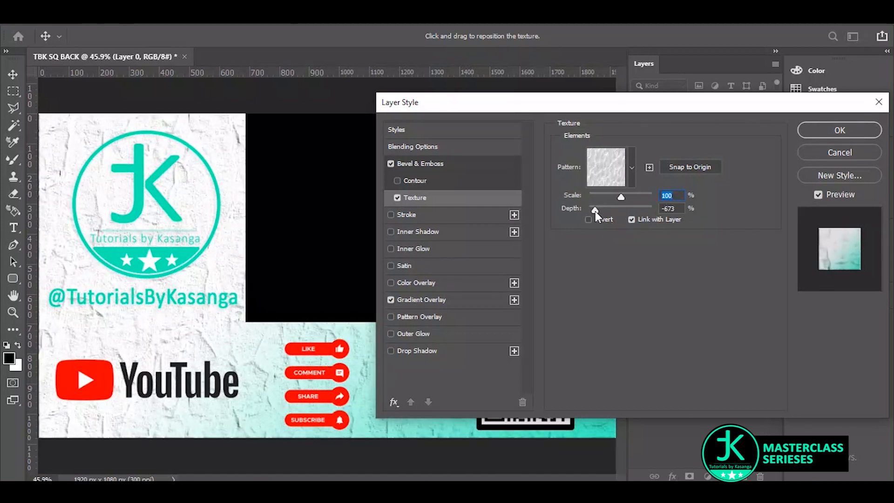
key("Tab")
left_click_drag(622, 197, 656, 205)
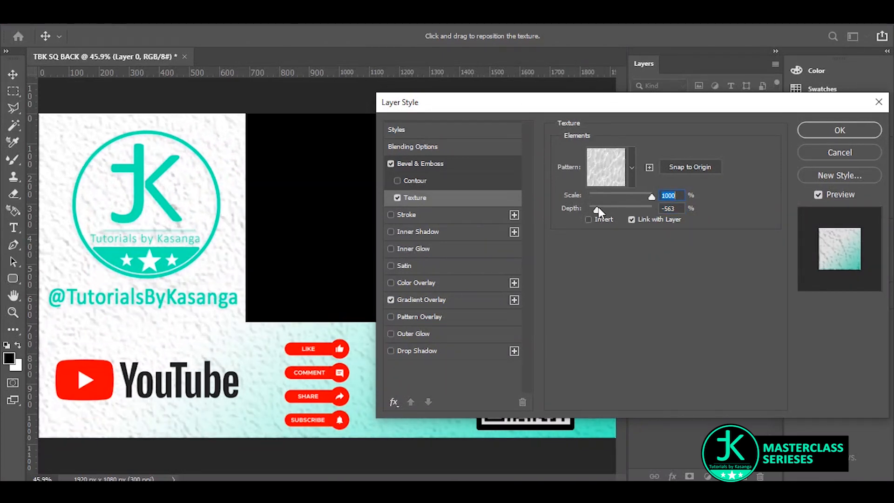
left_click_drag(596, 209, 610, 216)
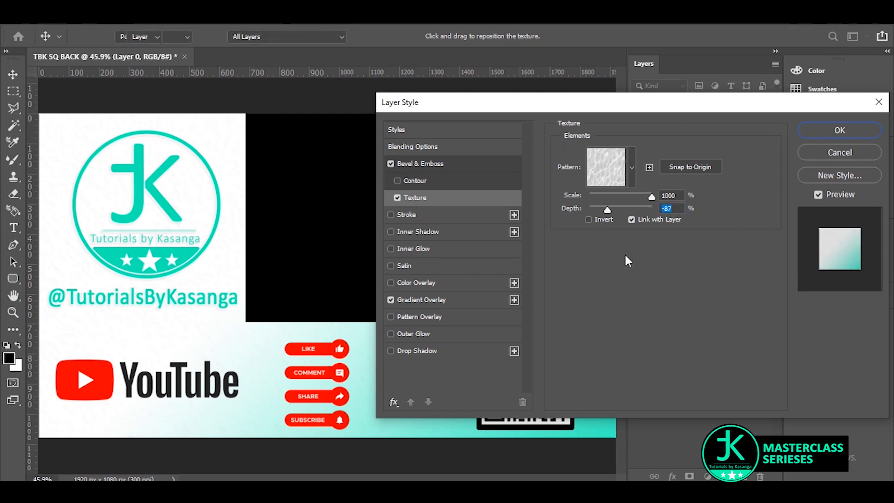
key("Return")
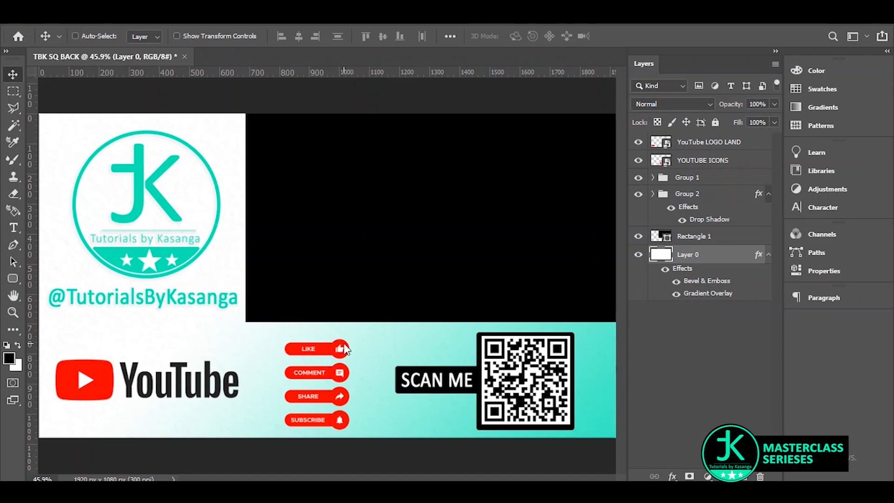
left_click(343, 343)
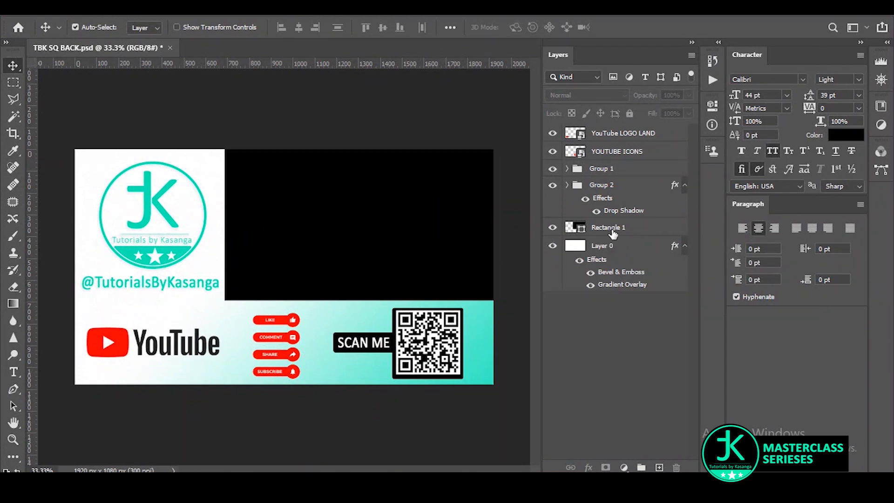
- Group all layers from YouTube LOGO LAND down to Layer 0 and name the group "full screen"
left_click(612, 231)
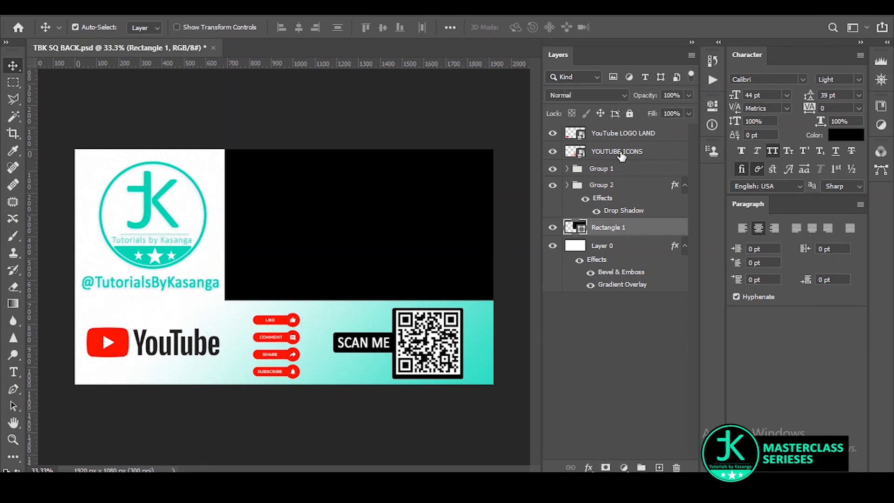
left_click(633, 326)
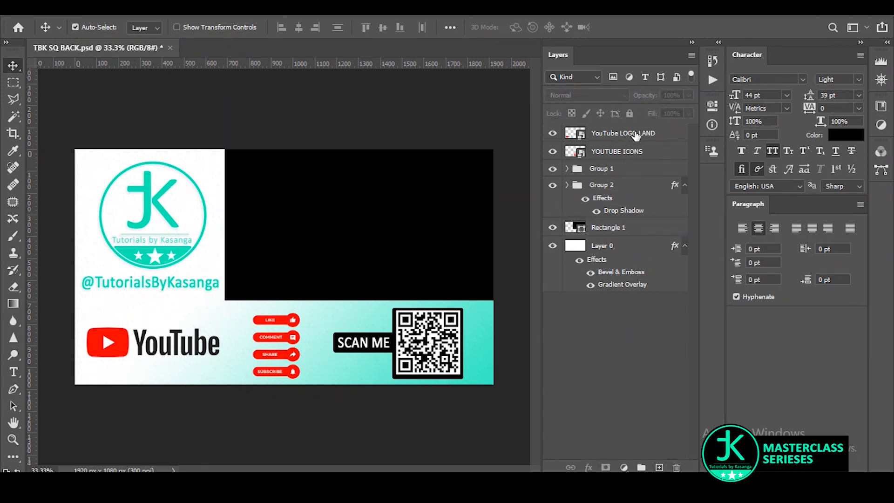
left_click(636, 135)
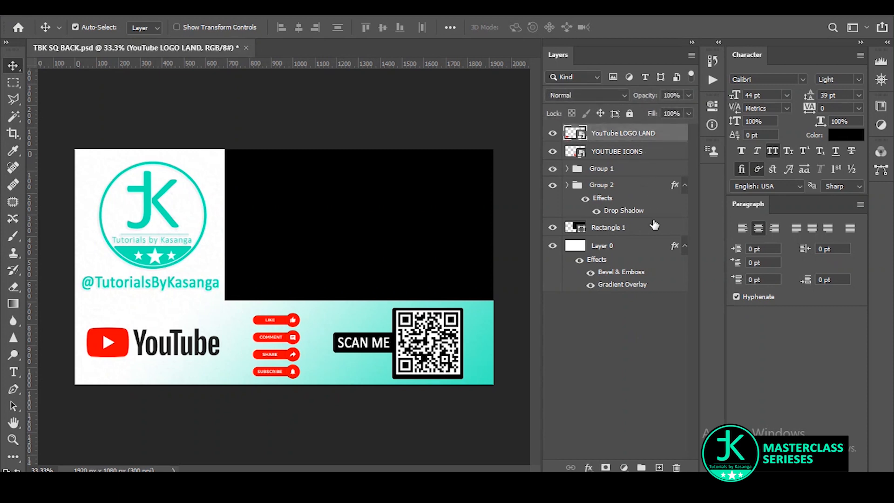
left_click(630, 245, "shift")
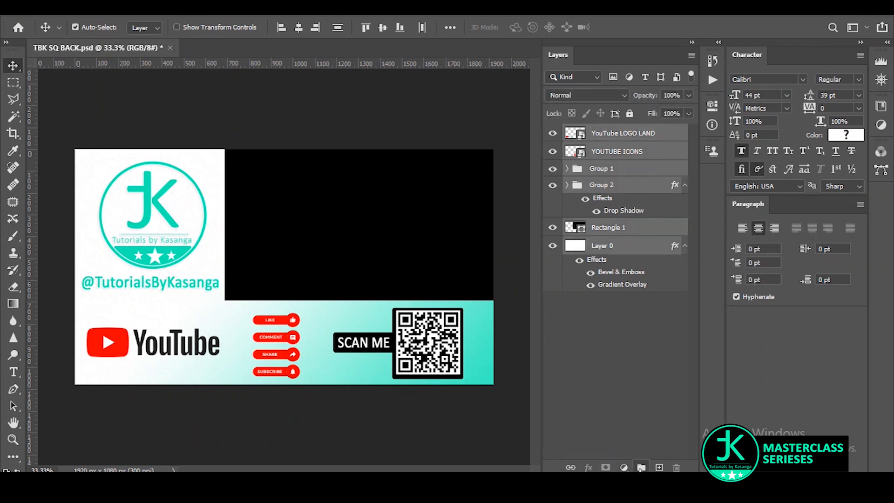
left_click(641, 467)
double_click(596, 134)
type("full screen")
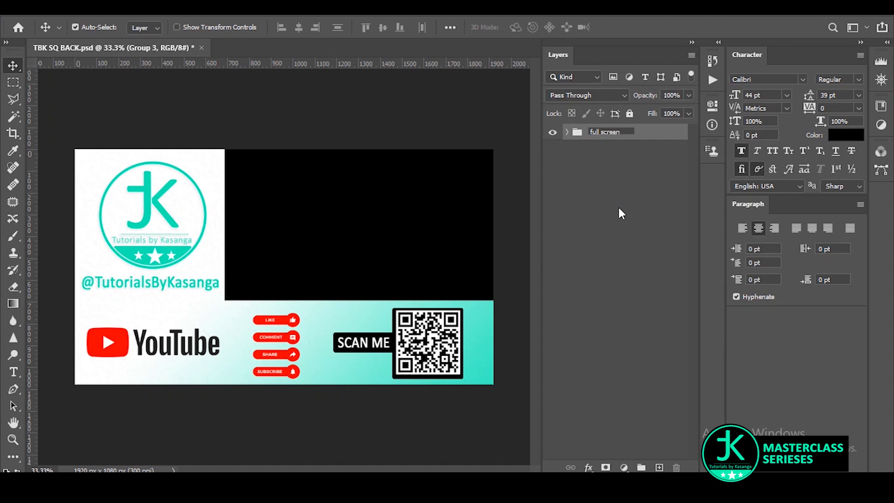
key("Return")
- Duplicate the full screen group, hide the original, and rename the copy "bottom"
right_click(634, 137)
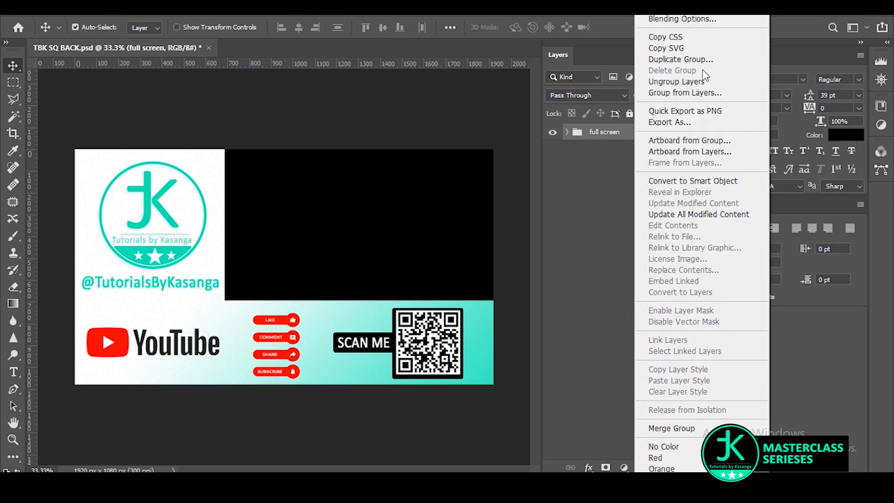
left_click(680, 59)
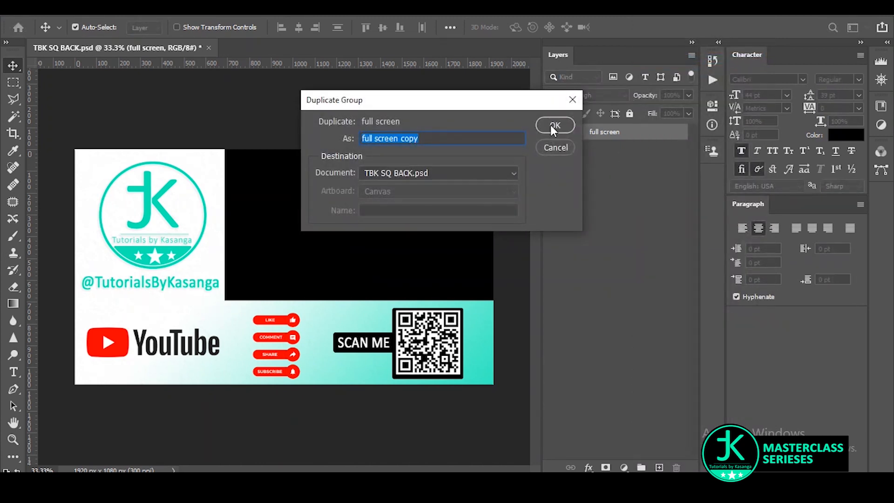
left_click(552, 128)
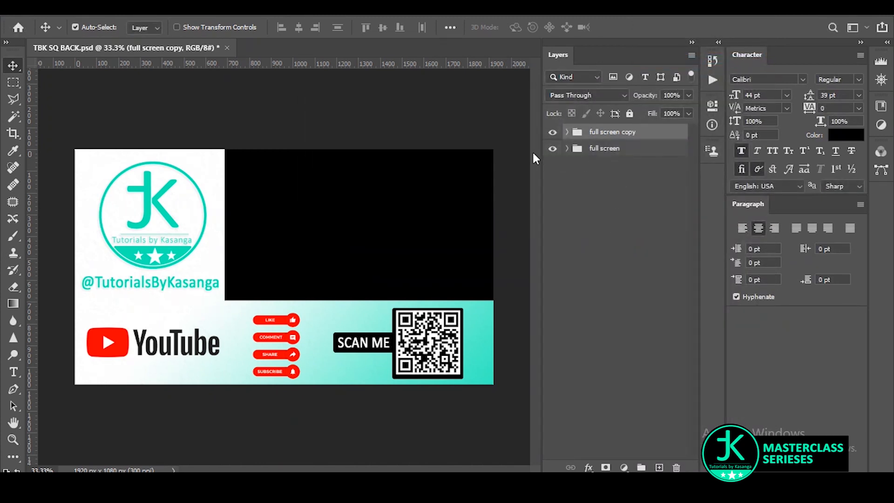
left_click(553, 149)
double_click(615, 133)
type("bottom")
key("Return")
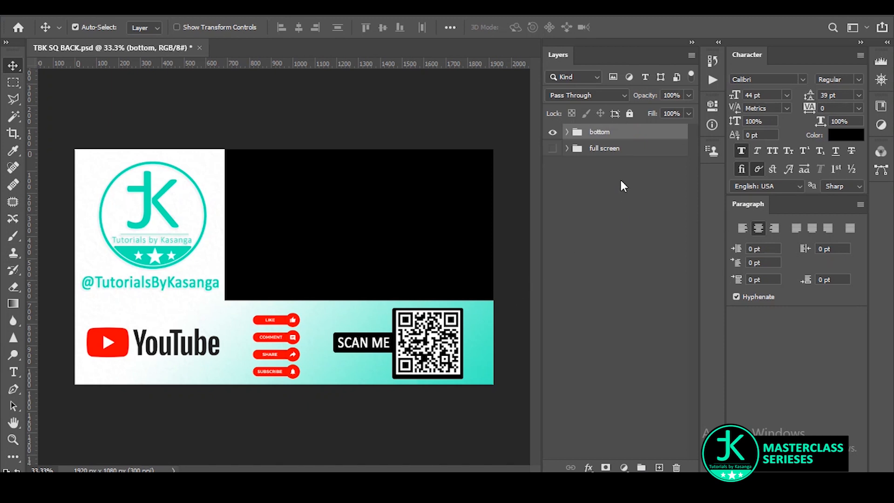
- Squash the bottom group's background Layer 0 to about 22.21% height, forming a strip along the canvas's lower edge
left_click(568, 133)
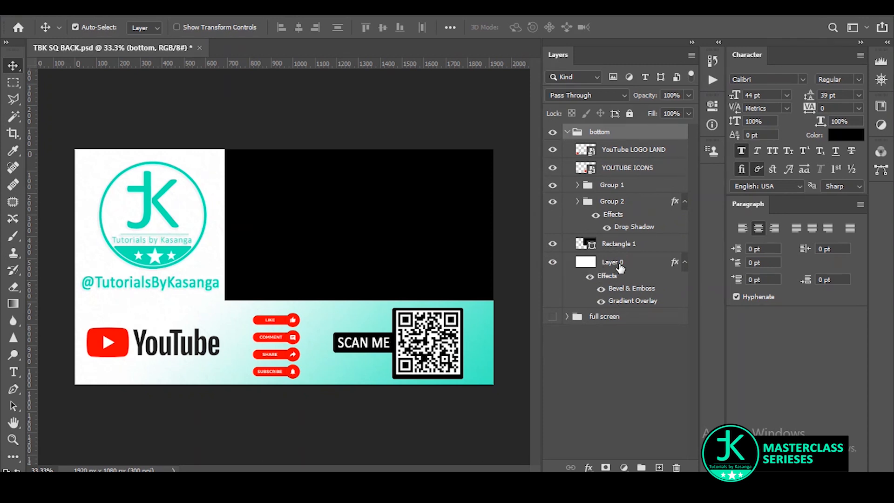
left_click(619, 266)
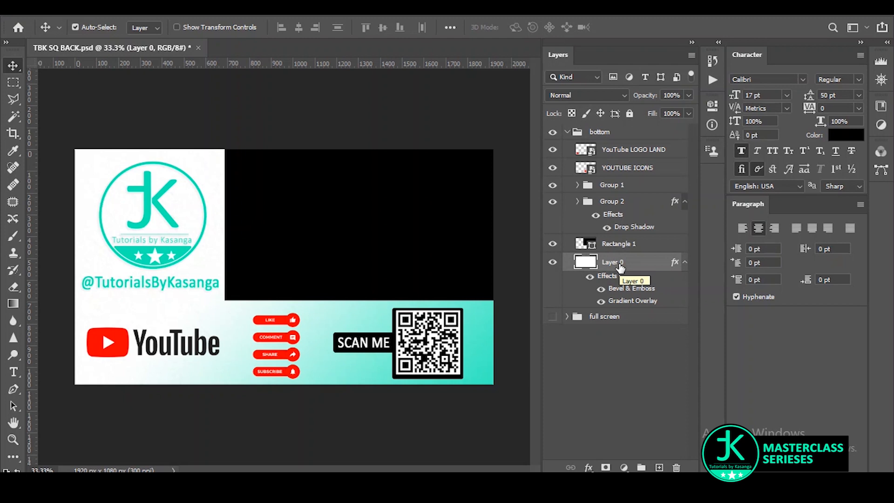
key("ctrl+t")
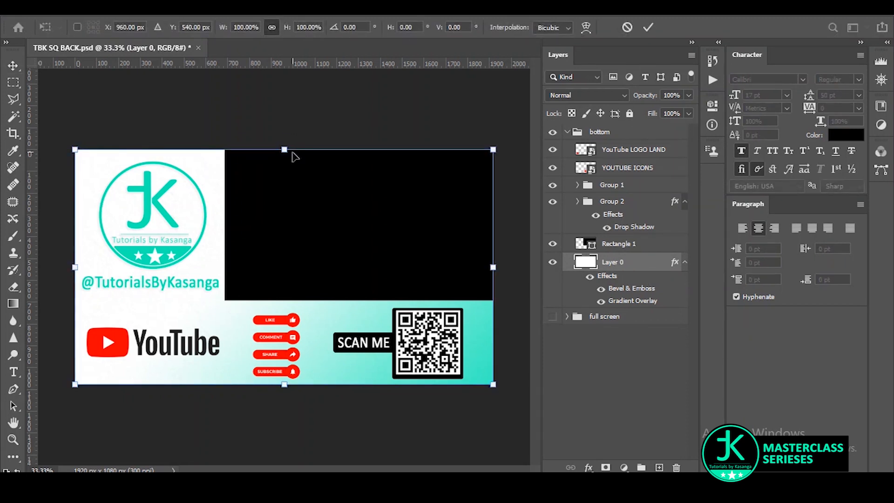
left_click_drag(284, 150, 283, 234)
key("ctrl+z")
left_click_drag(284, 150, 289, 330)
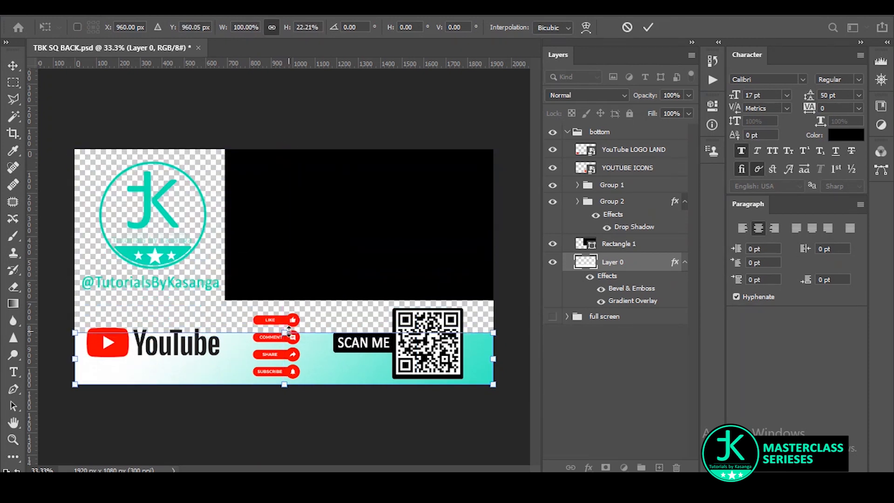
key("Return")
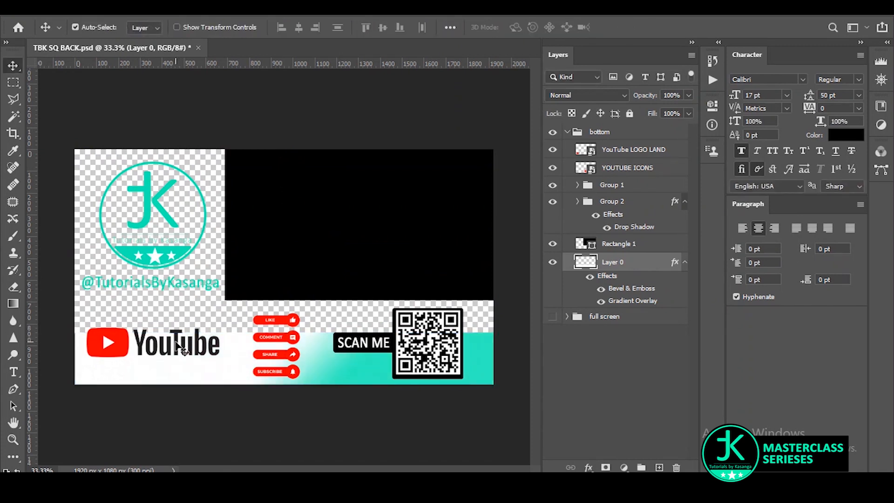
- Scale the SCAN ME and QR code group to about 83.44% and shift it about 71 px right over the strip
left_click(122, 353)
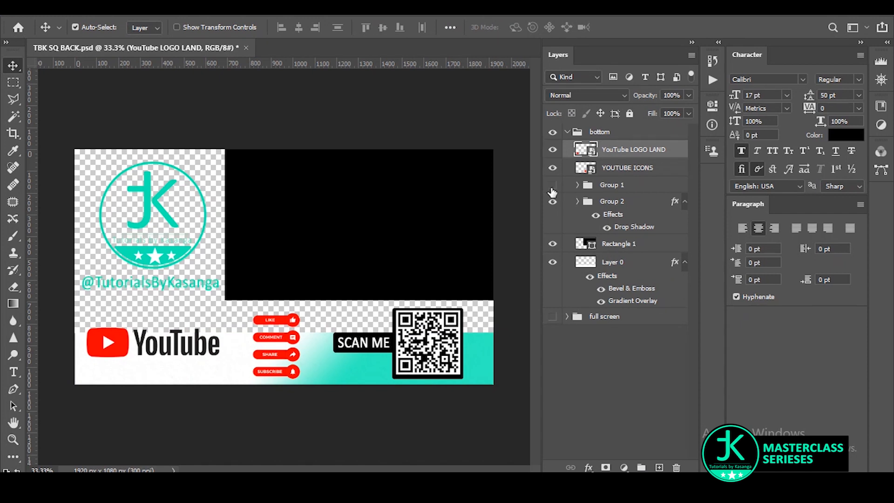
left_click(552, 185)
left_click(605, 185)
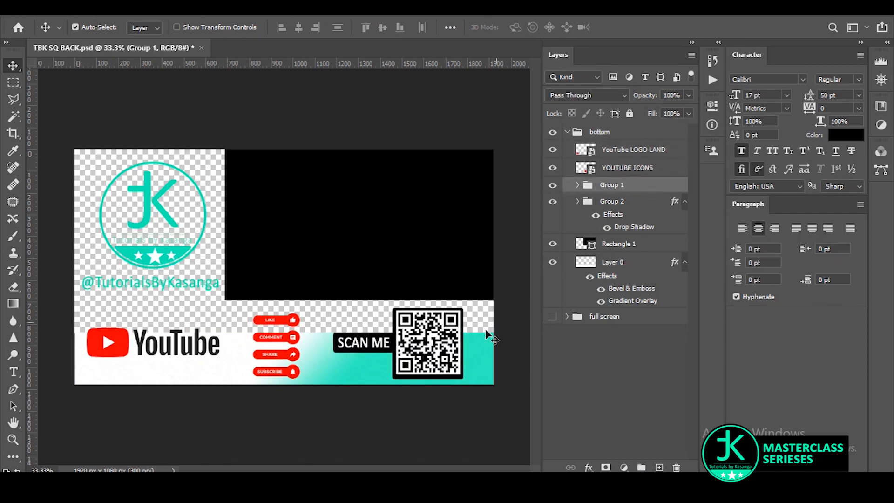
key("ctrl+t")
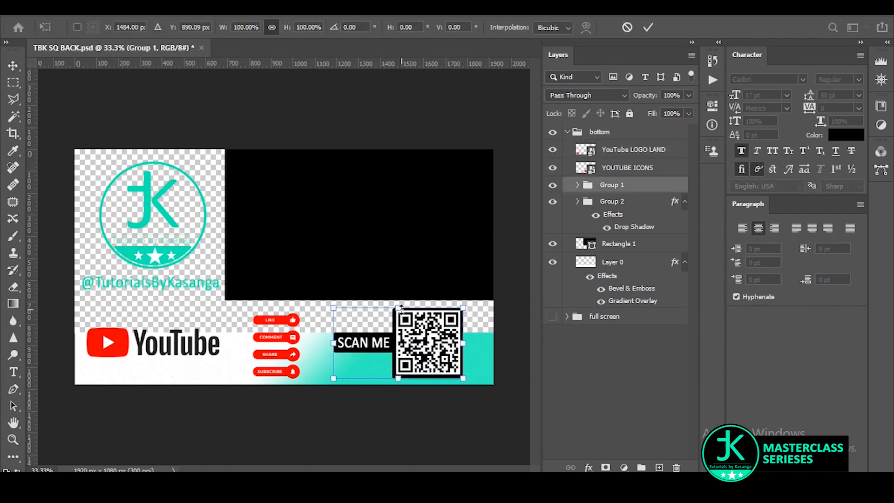
mouse_move(398, 308)
left_mouse_down()
mouse_move(397, 333)
mouse_move(400, 319)
left_mouse_up()
left_click_drag(420, 352, 435, 353)
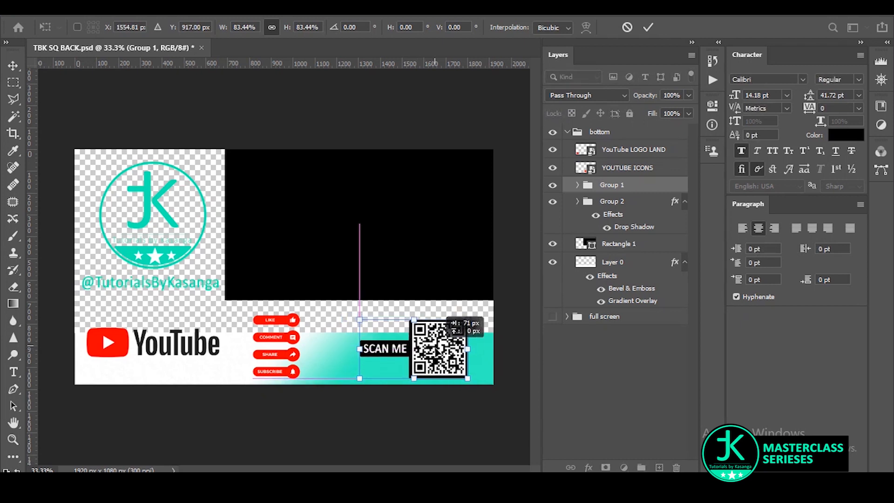
key("Return")
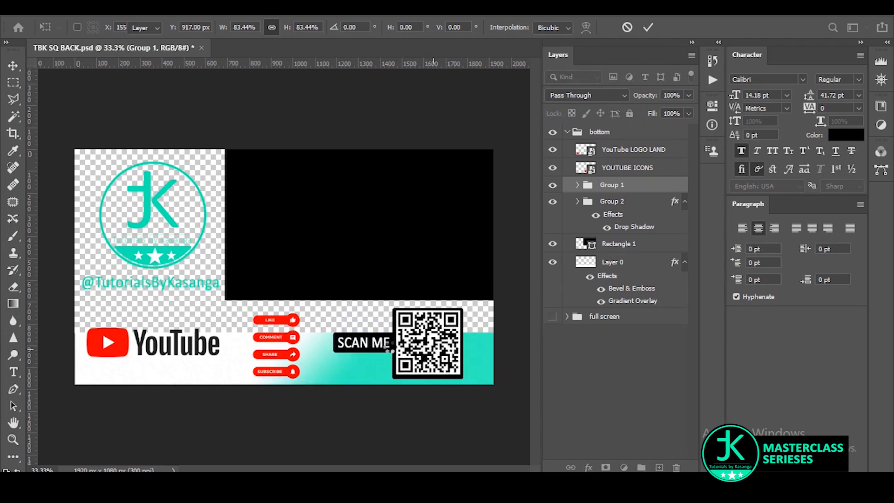
- Shrink the YouTube action icons to fit within the strip's height and place them just left of the SCAN ME label
left_click(285, 360)
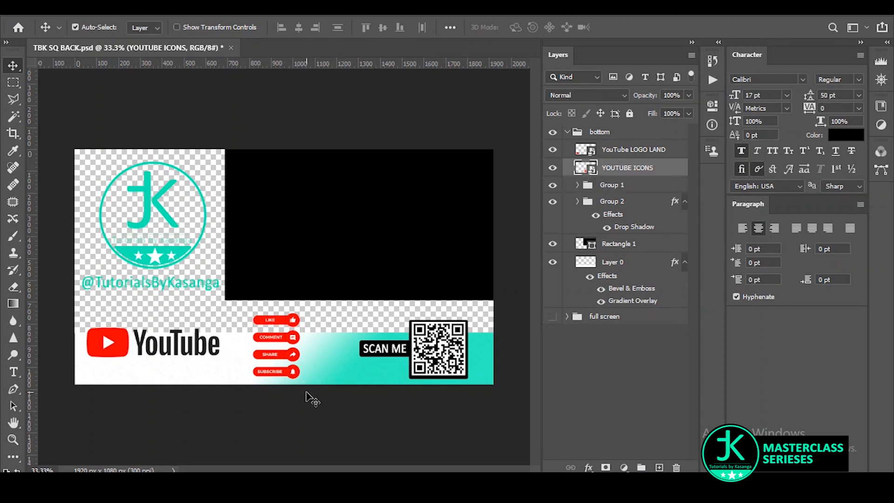
key("ctrl+t")
left_click_drag(280, 308, 319, 355)
key("Return")
- Scale the YouTube logo to about 22.31% and place it on the strip just left of the action icons
left_click(126, 365)
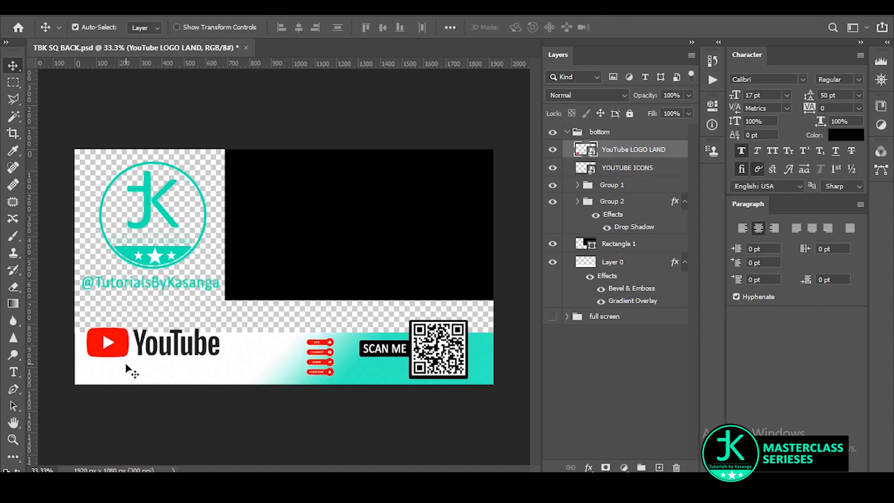
key("ctrl+t")
left_click_drag(152, 274, 266, 345)
key("Return")
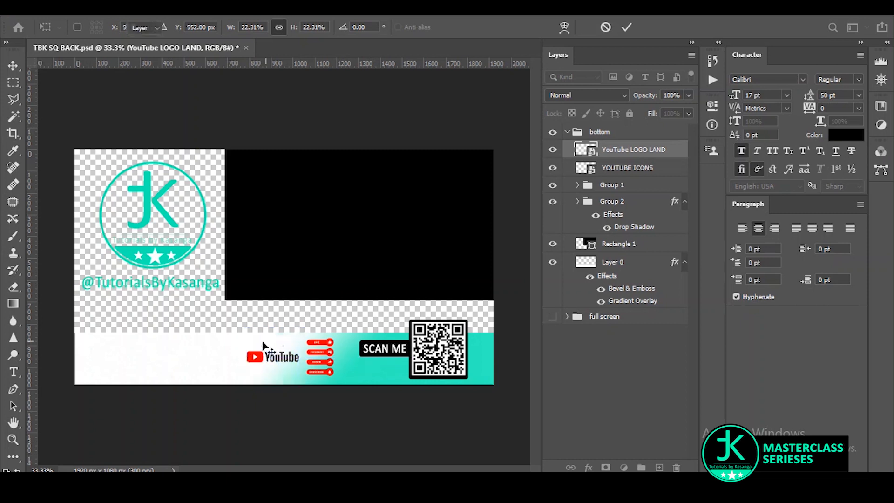
- Scale Group 2 with the JK logo and channel handle to about 46.02% and place it near the strip's left end
left_click(553, 185)
left_click(553, 186)
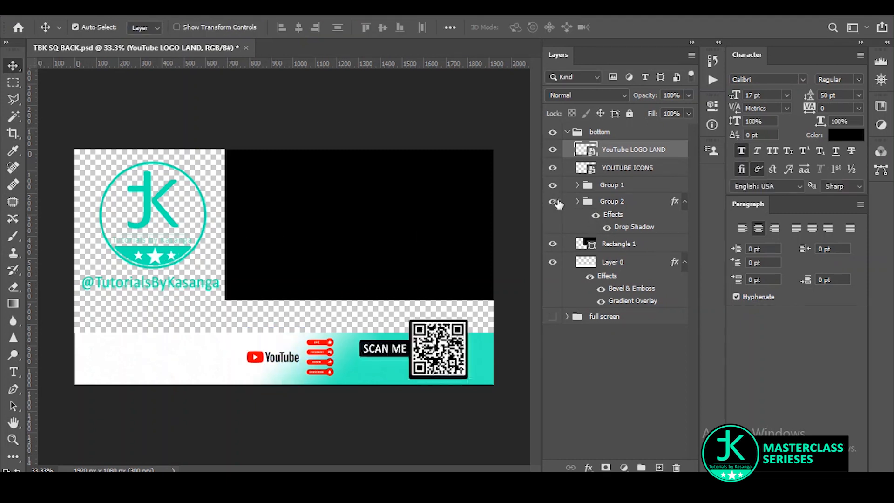
left_click(553, 203)
left_click(553, 203)
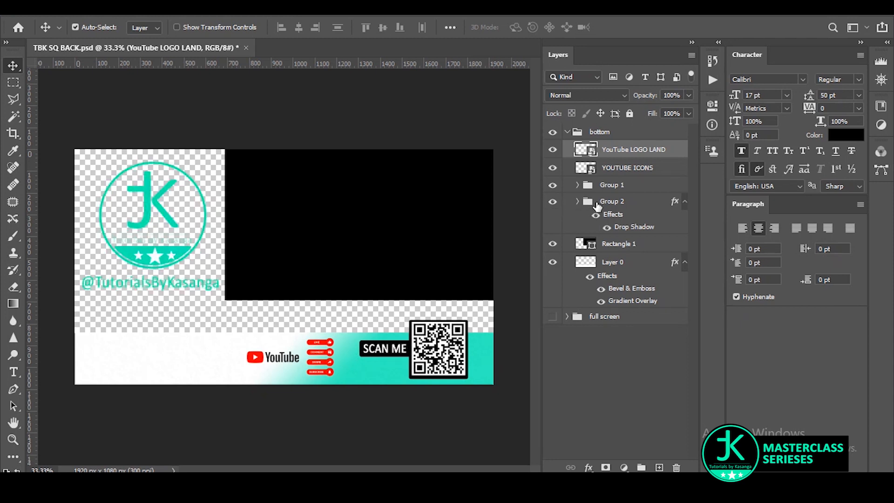
left_click(605, 202)
key("ctrl+t")
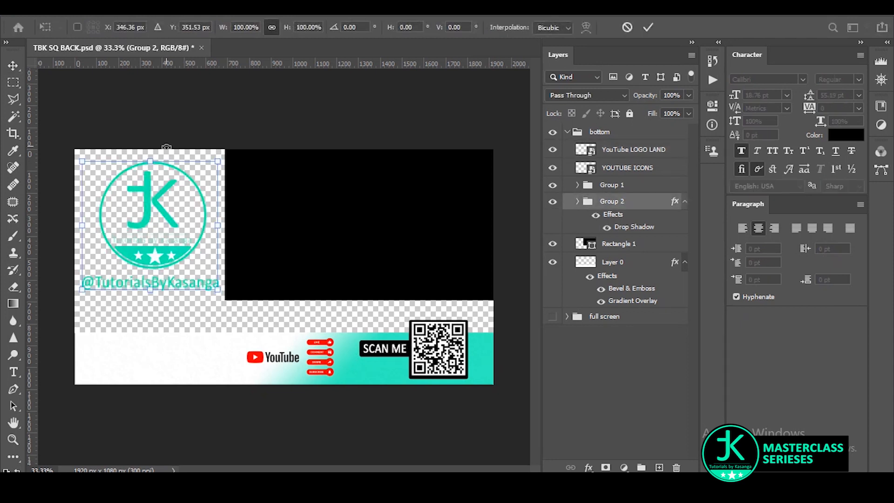
left_click_drag(144, 208, 147, 296)
left_click_drag(155, 249, 145, 319)
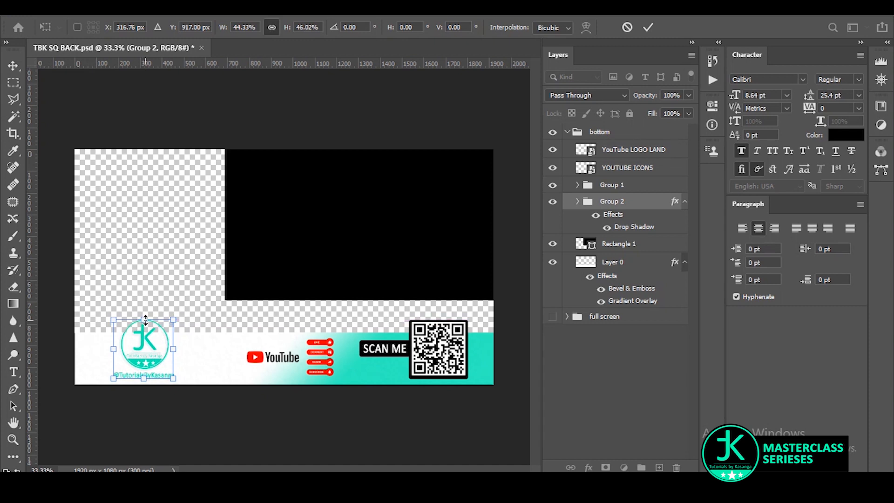
key("ctrl+z")
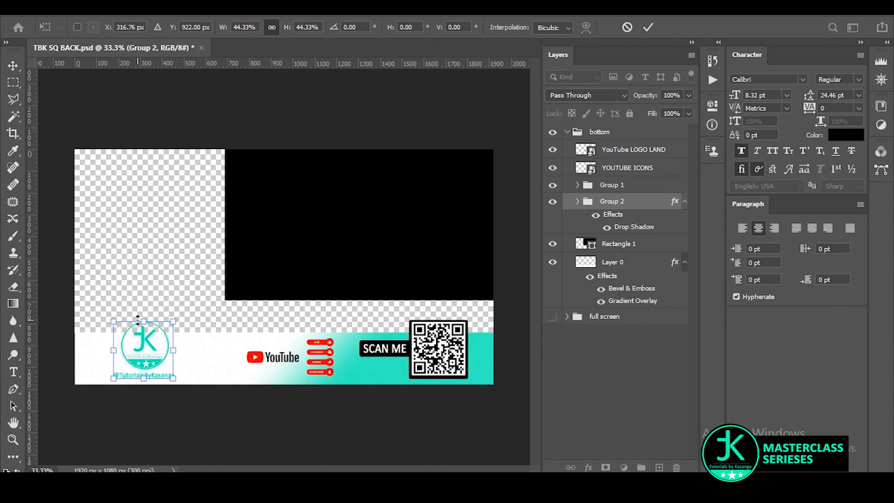
left_click_drag(141, 321, 144, 318)
key("Return")
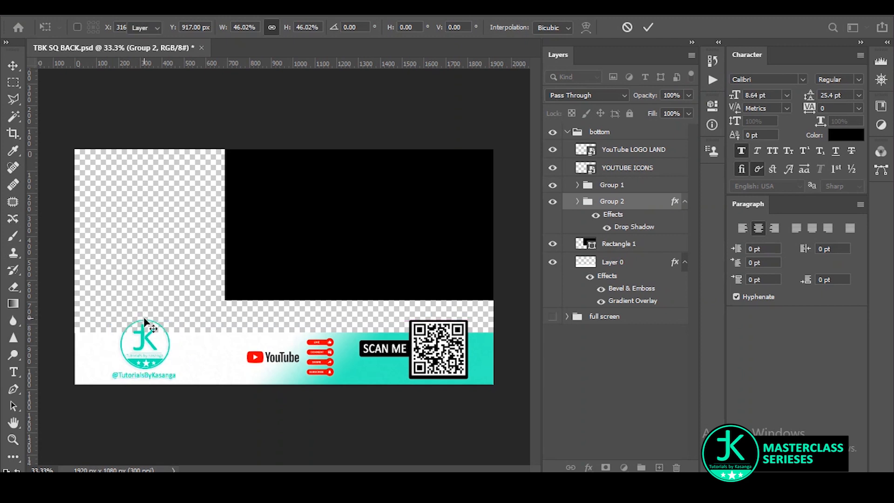
- Delete the black rectangle from the bottom group and collapse the Character and Paragraph panels
left_click(298, 252)
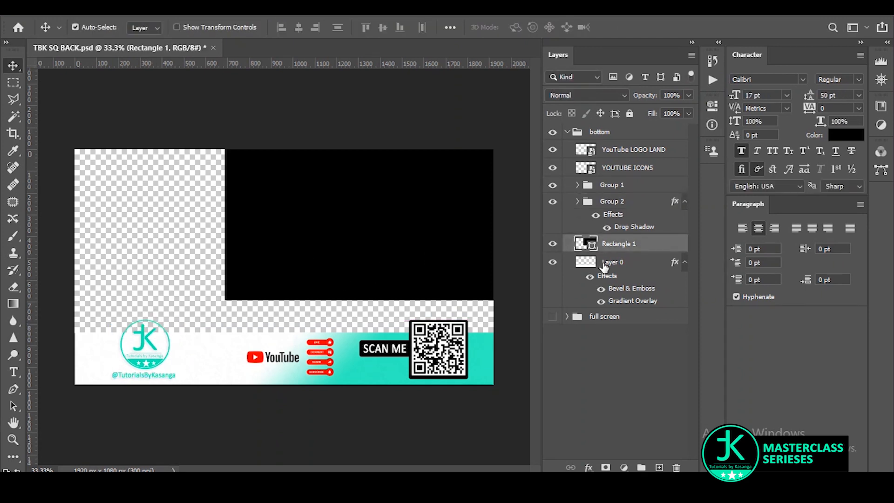
key("Delete")
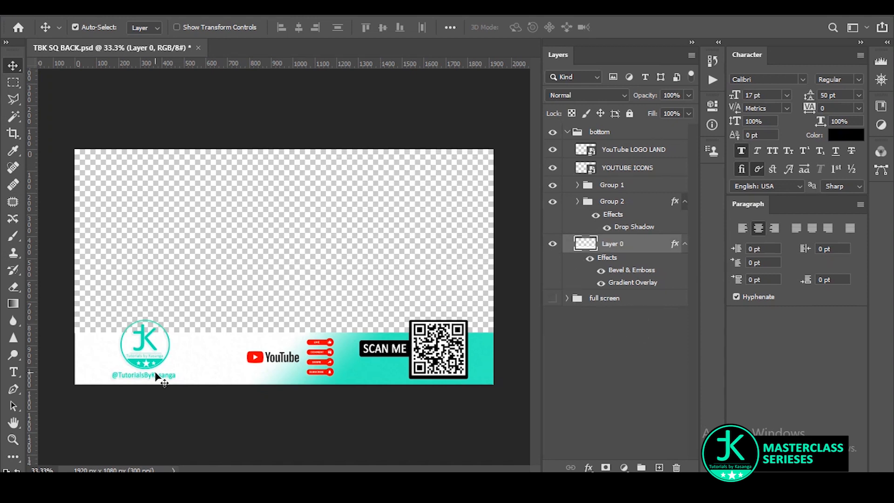
left_click(861, 43)
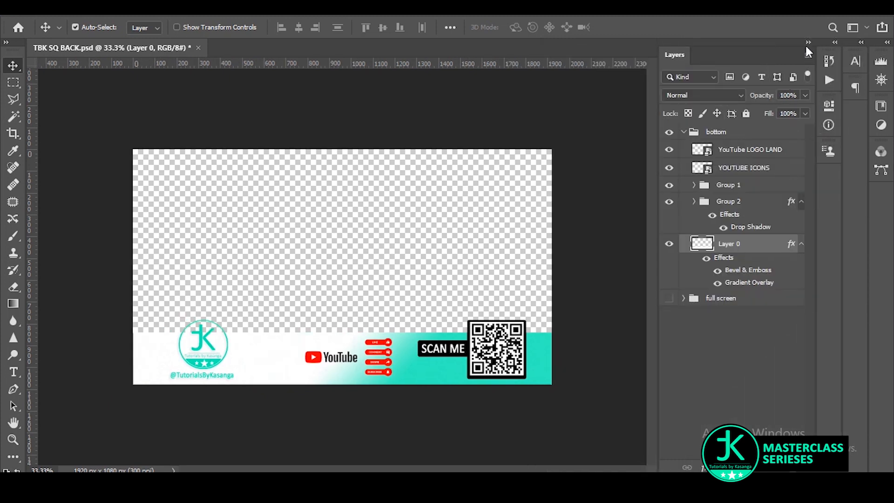
- Move the YouTube logo and the action icons left along the strip, away from the SCAN ME label
scroll(349, 415, "up", 2)
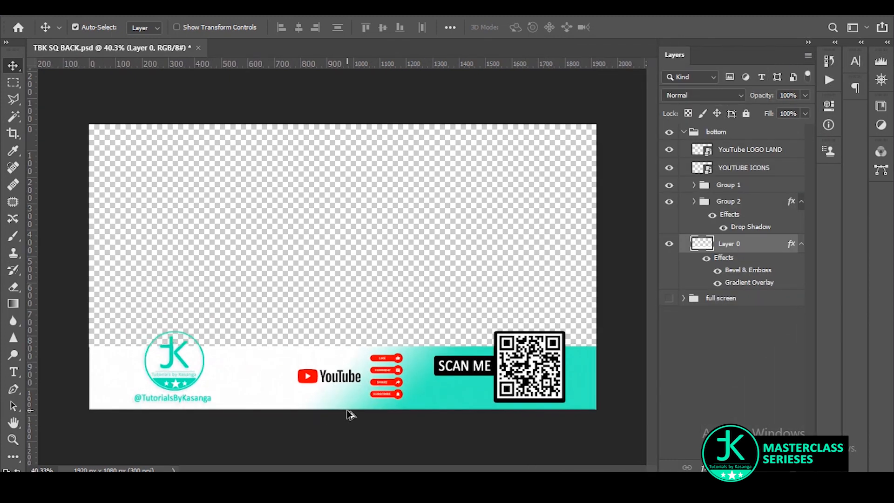
left_click_drag(310, 382, 252, 383)
left_click_drag(390, 381, 342, 376)
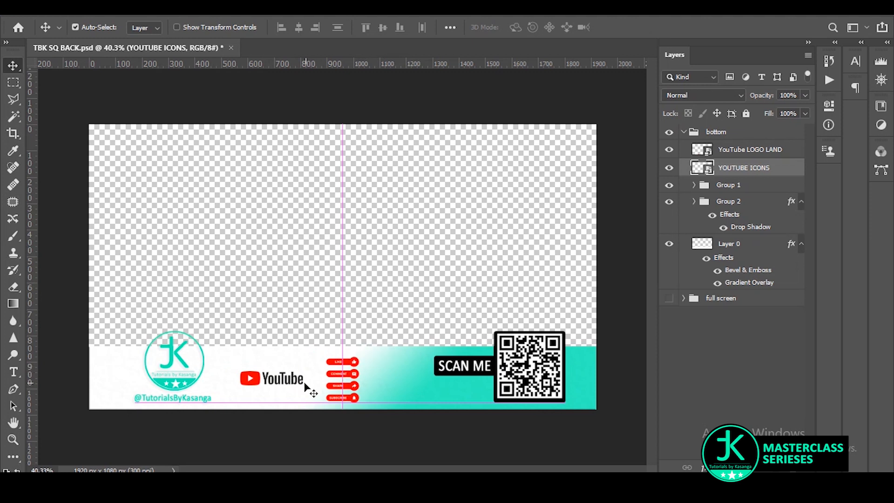
- Scale the YouTube logo to about 30.32% and position it between the channel logo and the action icons
left_click(256, 380)
key("ctrl")
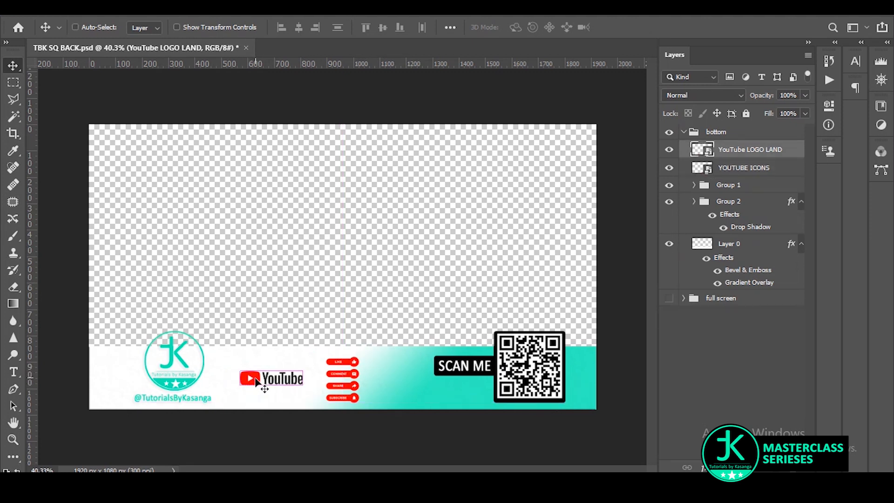
key("ctrl+t")
left_click_drag(306, 377, 284, 390)
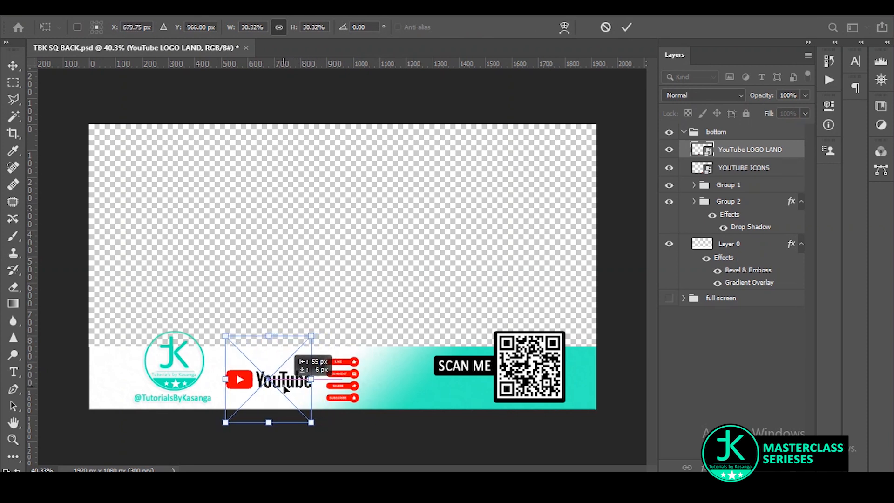
key("Return")
- Shift the YouTube logo and action icons together slightly right, toward the middle of the strip
key("ctrl")
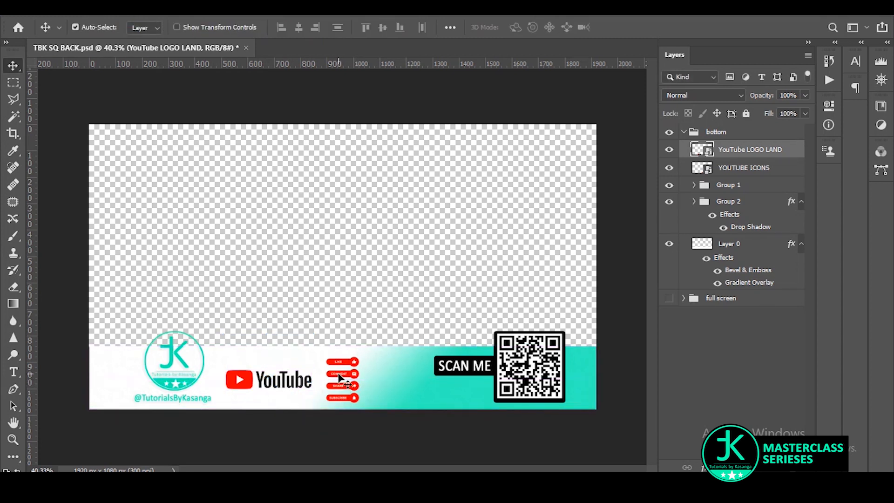
left_click(341, 384, "shift")
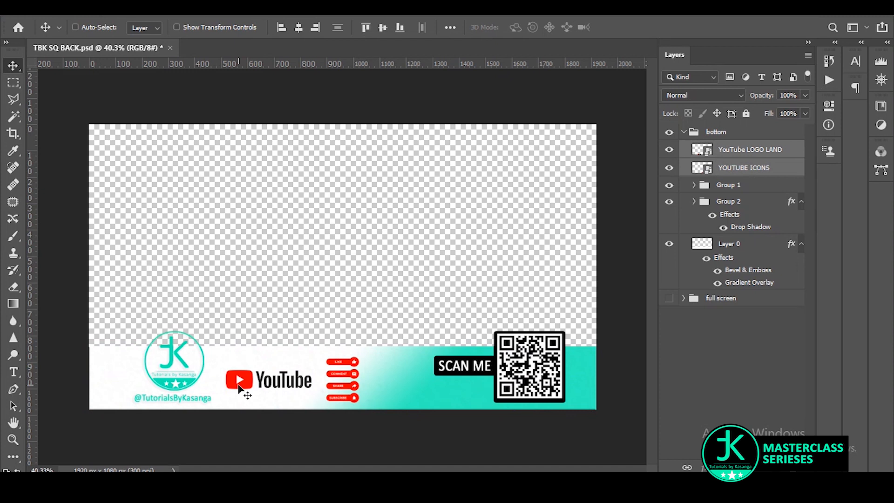
key("ctrl+t")
left_click_drag(267, 381, 296, 380)
key("Return")
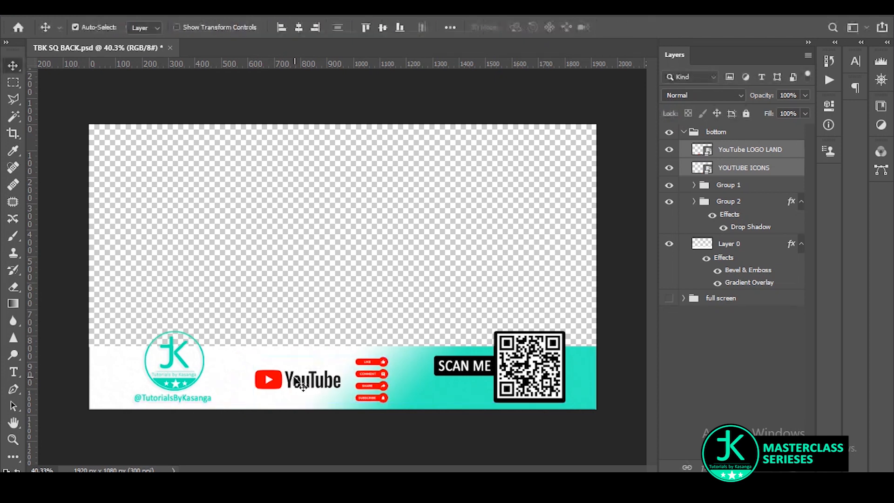
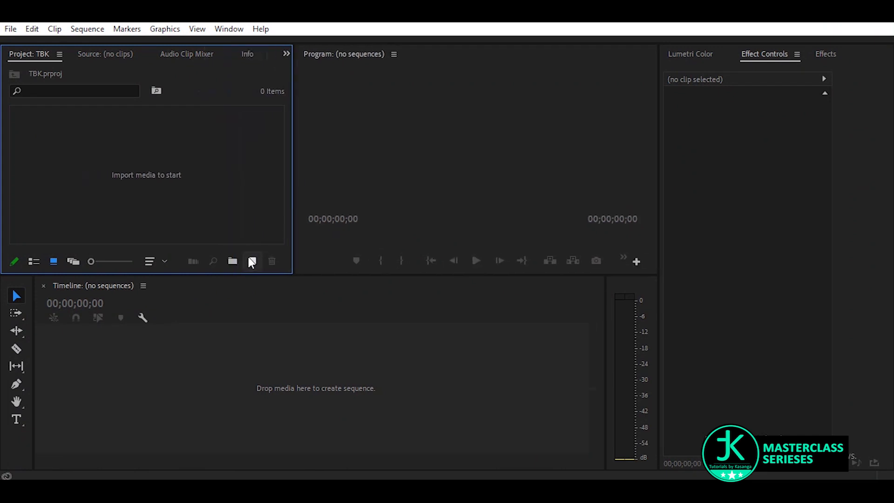
- Switch to Premiere Pro and set up a new sequence using the HDV 1080p30 preset
left_click(251, 261)
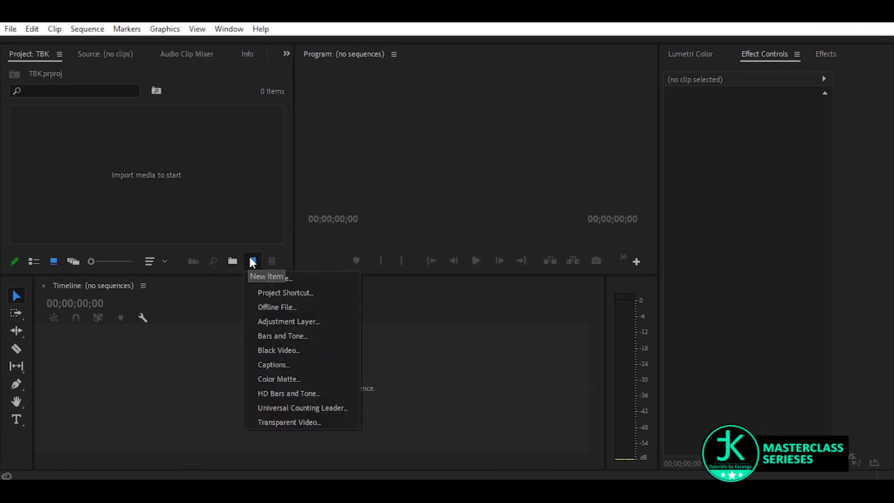
left_click(288, 279)
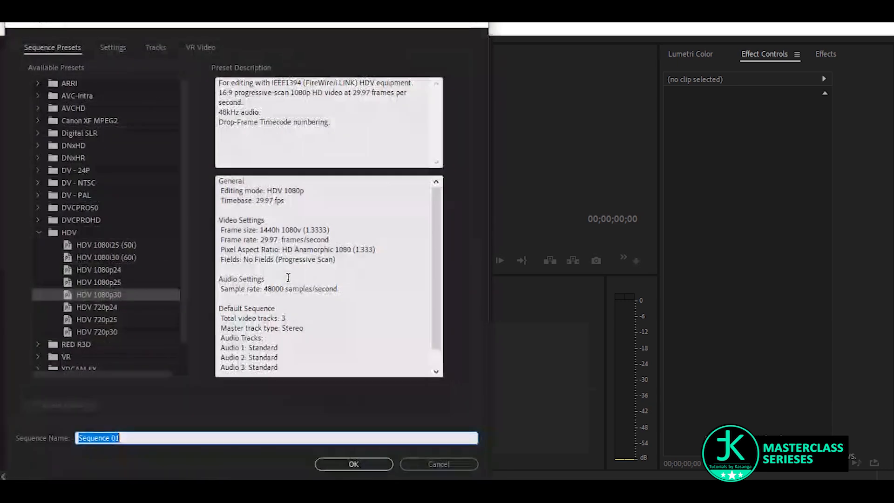
left_click(90, 297)
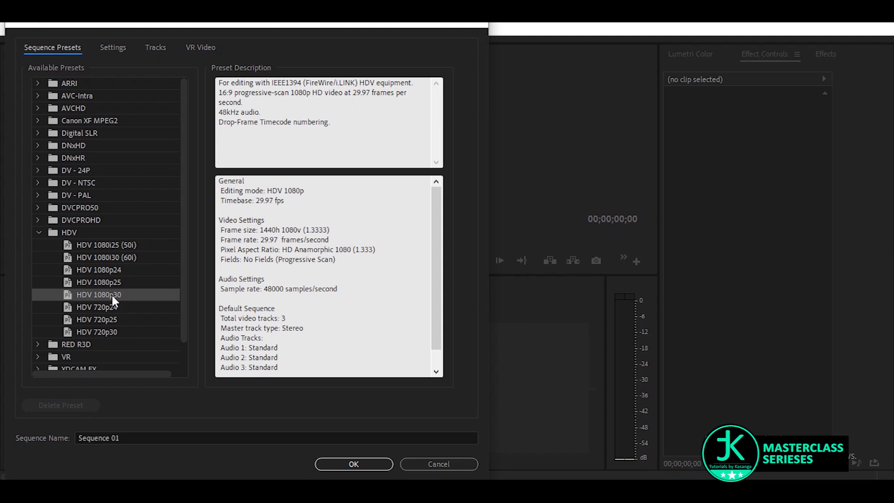
scroll(372, 310, "down", 1)
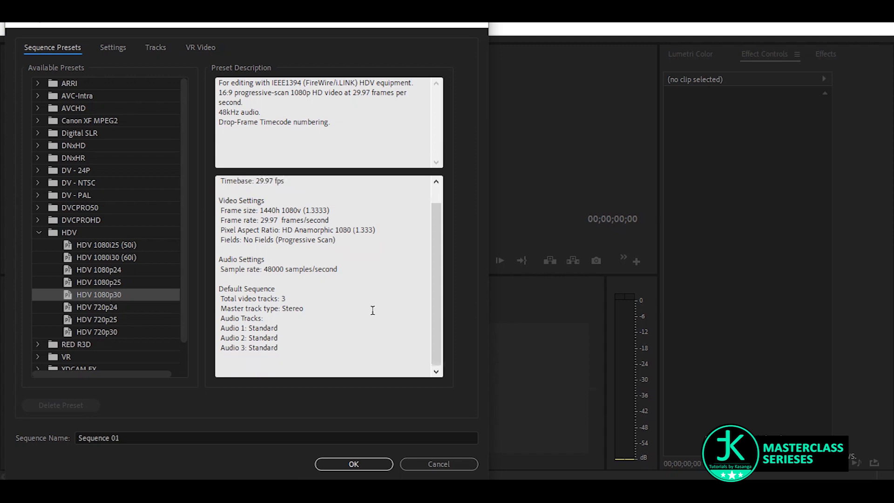
scroll(373, 310, "up", 1)
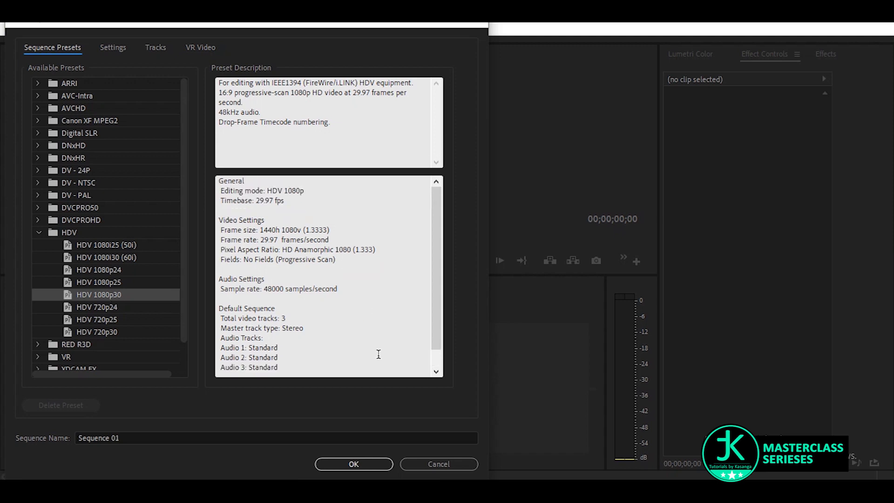
- Name the new sequence SQ BCK and create it
left_click(213, 436)
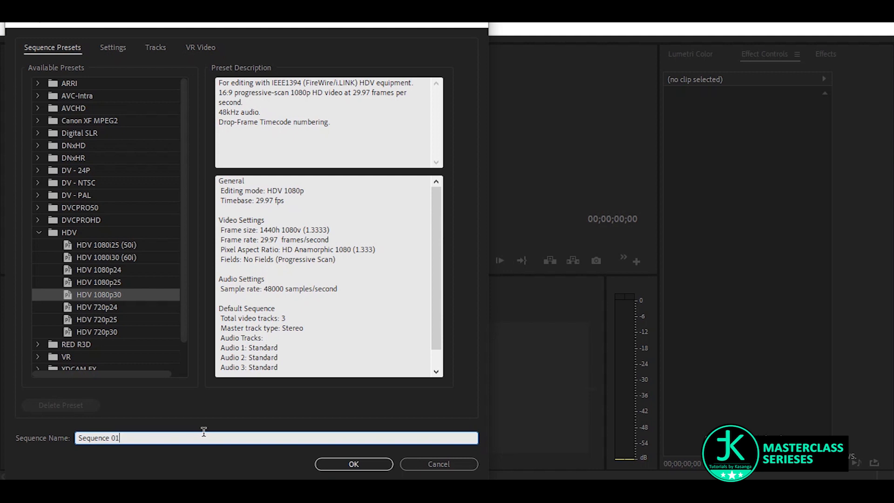
key("ctrl+a")
type("SQUEZE")
key("BackSpace")
key("BackSpace")
key("BackSpace")
key("BackSpace")
type("BCK")
key("Return")
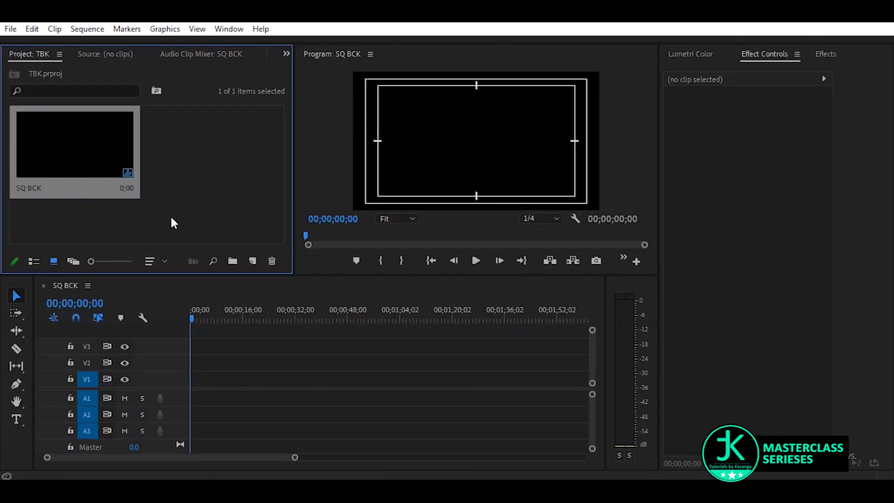
- Set the SQ BCK sequence's out point at 00;00;32;05
left_click(292, 315)
left_click_drag(294, 315, 298, 314)
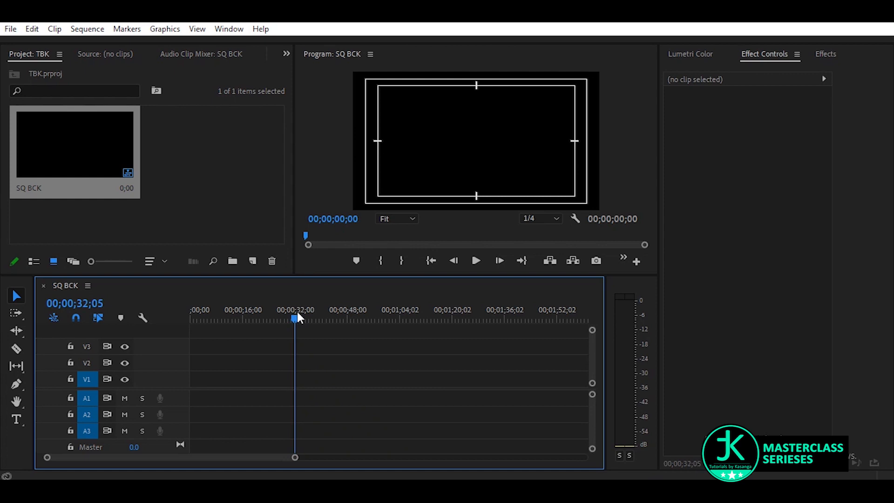
key("o")
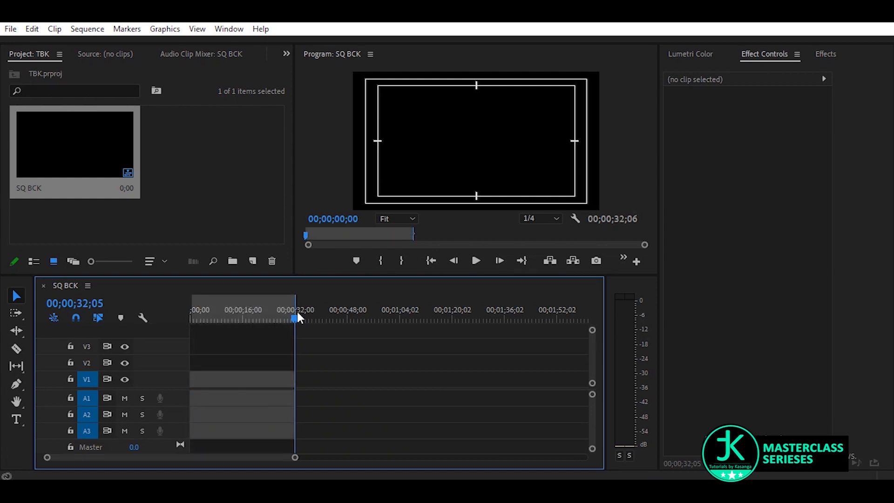
- Import the background, channel logo, QR code, YouTube logo and YouTube icons PNGs, and close the Chrome window to free memory
double_click(241, 145)
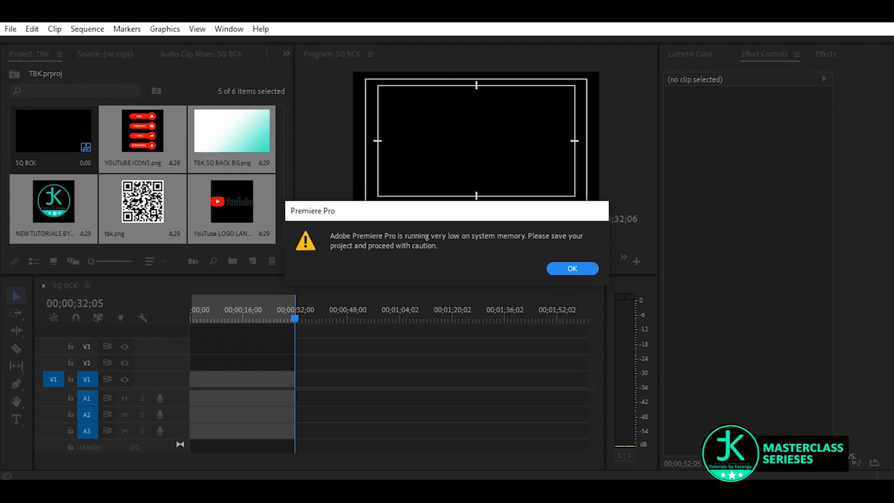
key("Return")
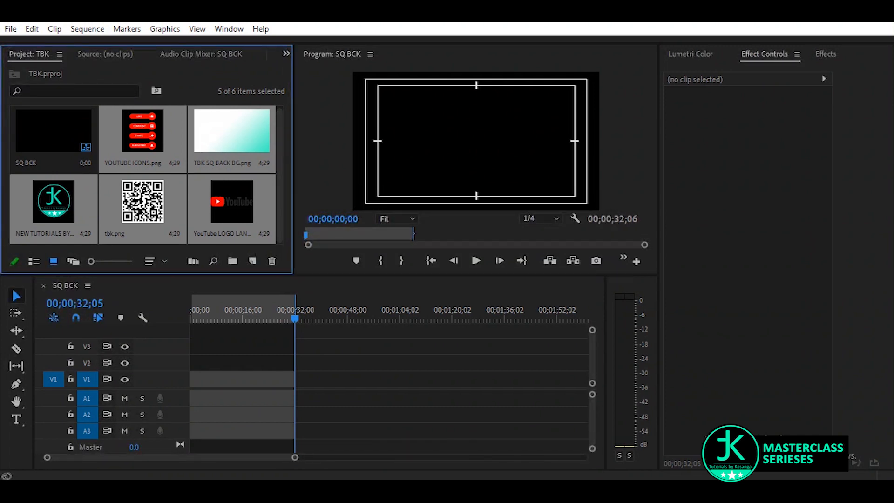
mouse_move(526, 488)
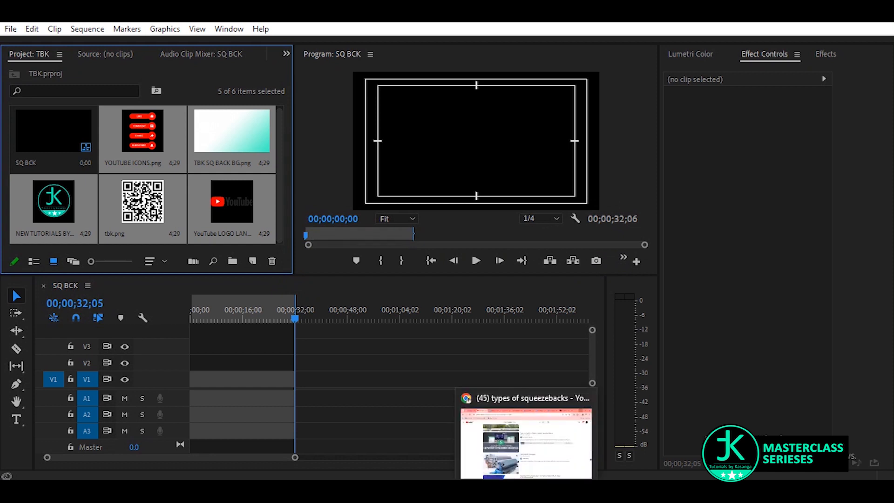
left_click(584, 399)
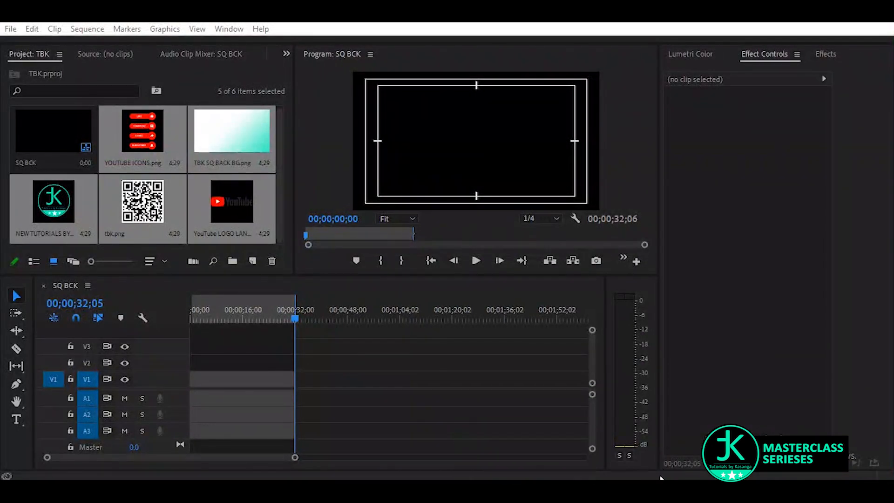
left_click(374, 369)
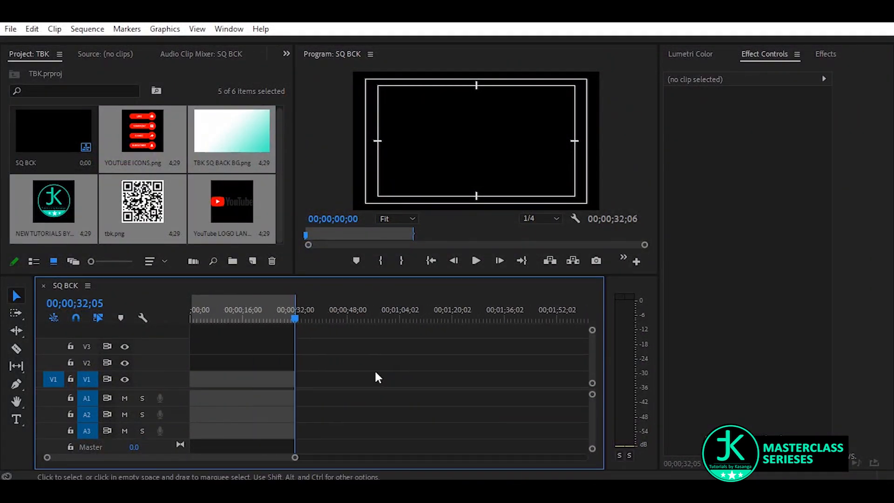
- Place TBK SQ BACK BG.png on V1 from the sequence start to the out point and move the playhead to 00;00;14;12
left_click(41, 127)
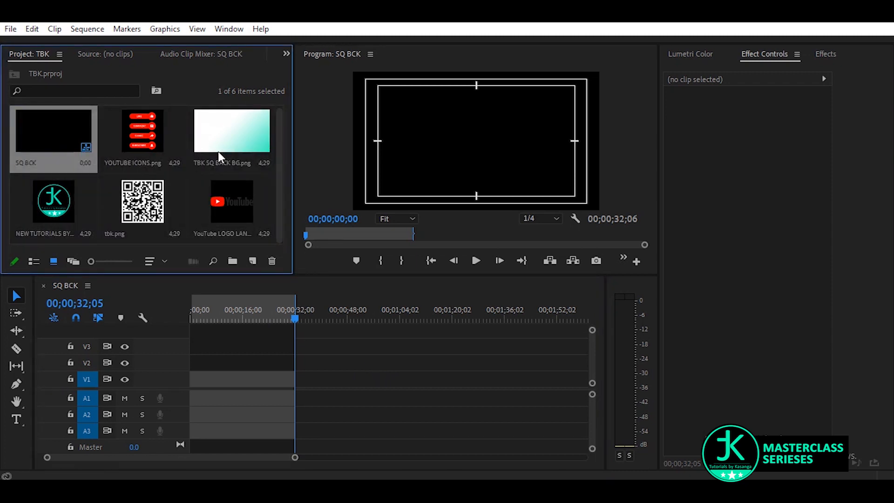
left_click(232, 132)
left_click_drag(222, 136, 294, 381)
left_click(239, 311)
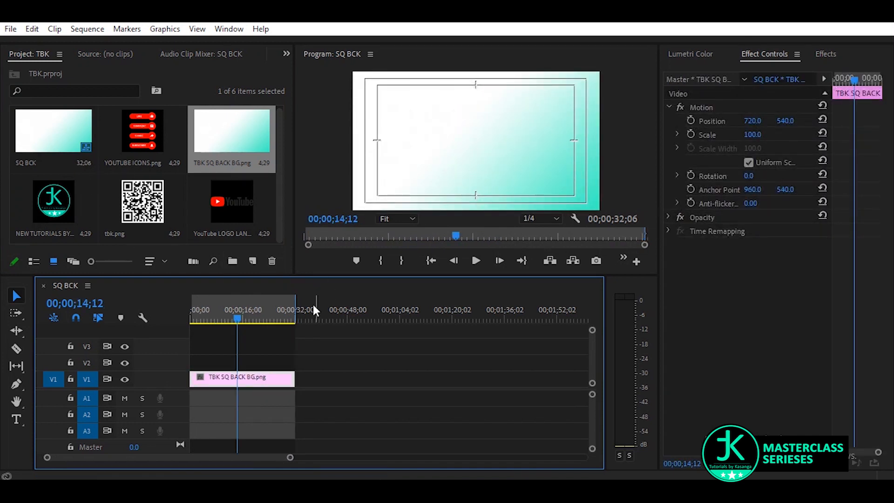
- Create a 1440 x 1080 Black Video item and place it on V2 across the full length of the background clip
left_click(252, 261)
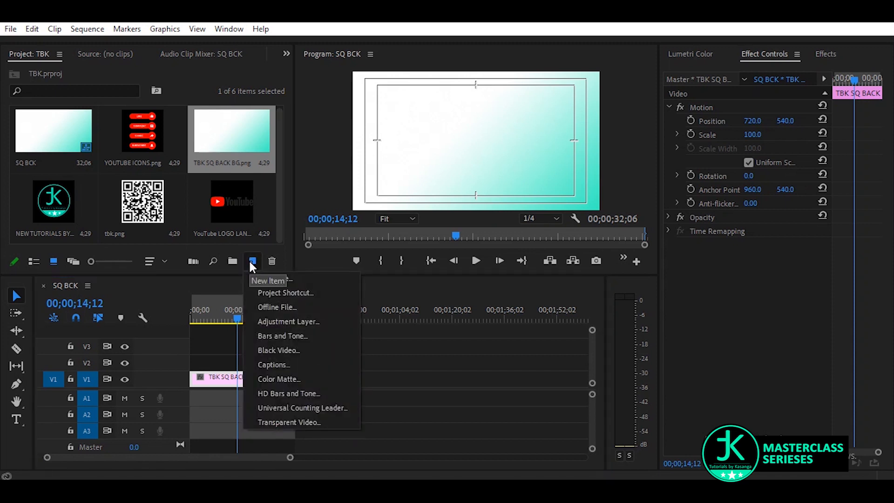
left_click(282, 354)
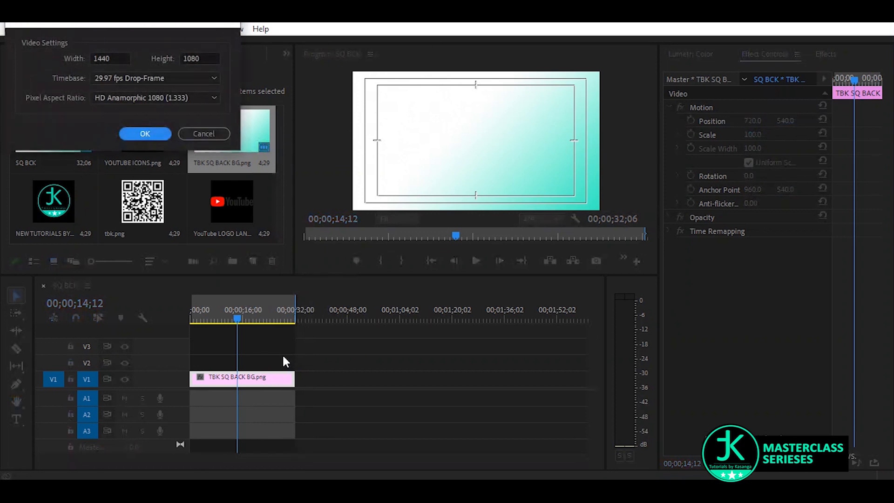
left_click(153, 134)
left_click_drag(53, 210, 295, 370)
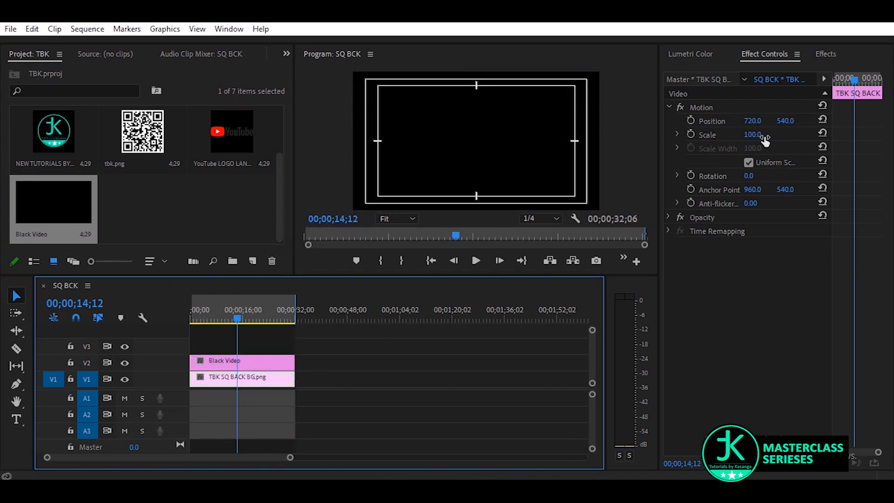
- Scale the Black Video clip on V2 to 64 and set its position to 981, 346
mouse_move(758, 136)
left_mouse_down()
mouse_move(739, 134)
mouse_move(750, 134)
left_mouse_up()
left_click(822, 106)
left_click(233, 362)
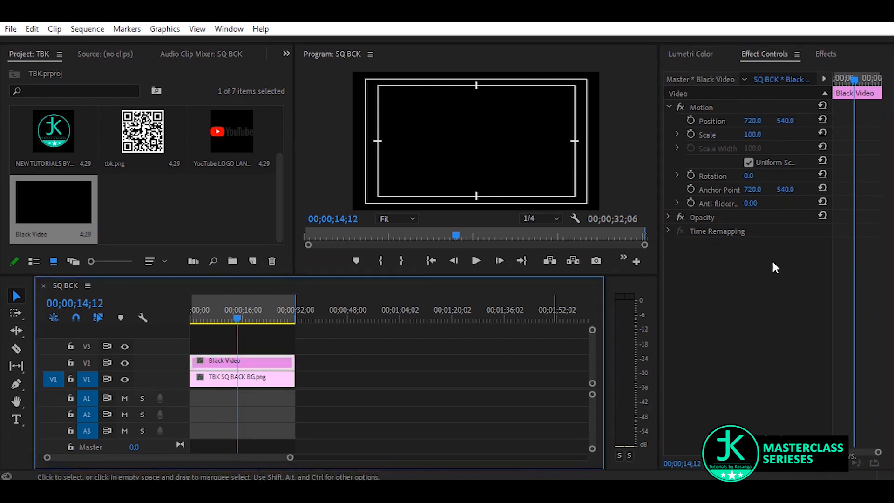
mouse_move(750, 134)
left_mouse_down()
mouse_move(741, 135)
mouse_move(762, 135)
left_mouse_up()
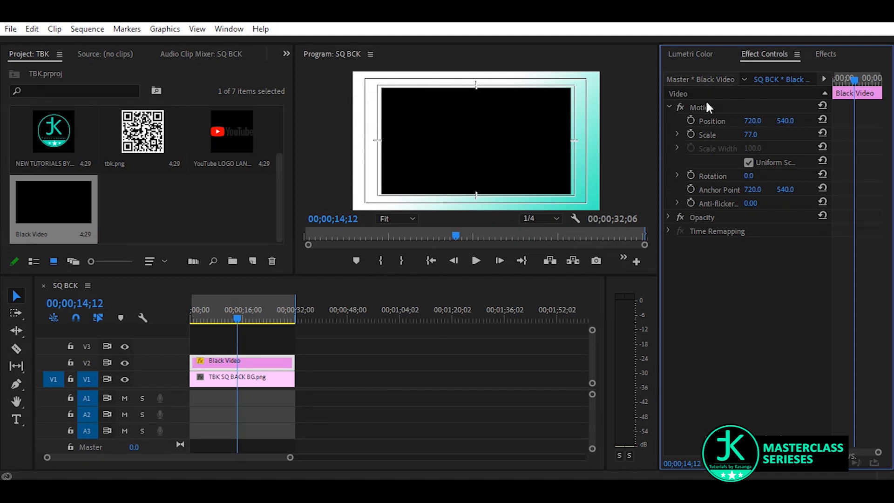
mouse_move(752, 121)
left_mouse_down()
mouse_move(827, 121)
mouse_move(731, 122)
mouse_move(749, 135)
mouse_move(752, 121)
mouse_move(798, 120)
mouse_move(748, 121)
left_mouse_up()
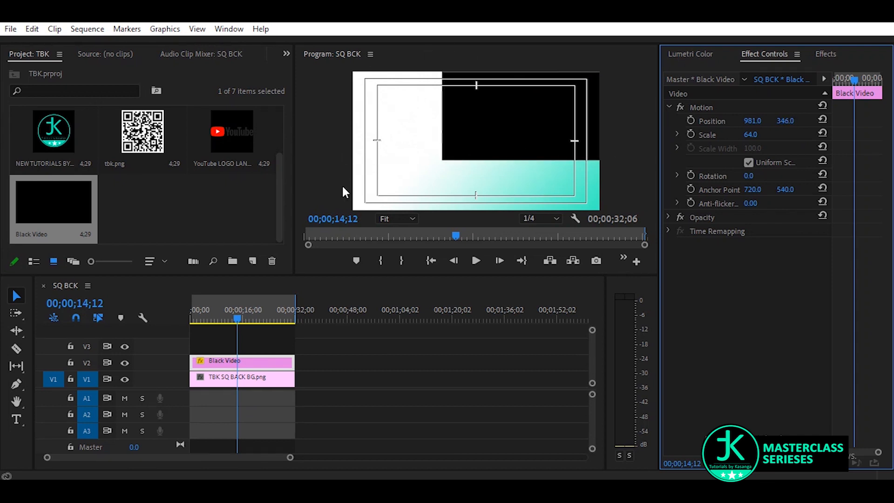
- Place the channel logo PNG on V3 for the full length, scaled to 54 and positioned at 276, 293
left_click(182, 228)
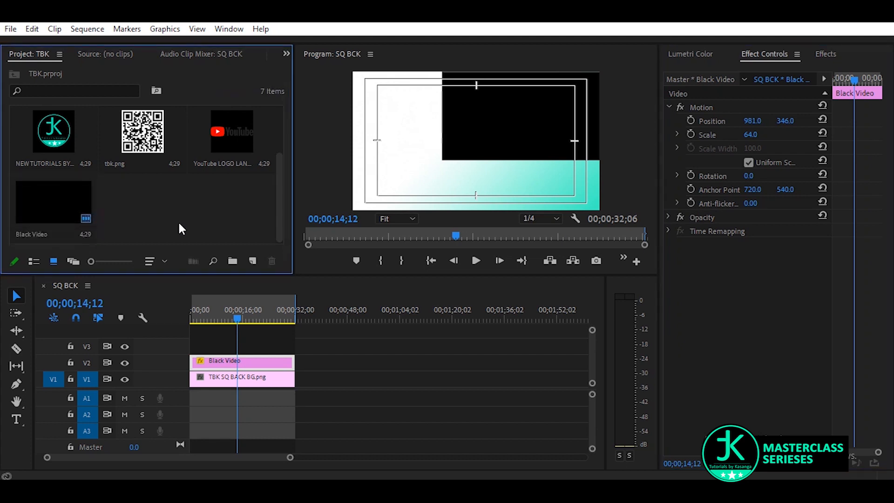
left_click(139, 141)
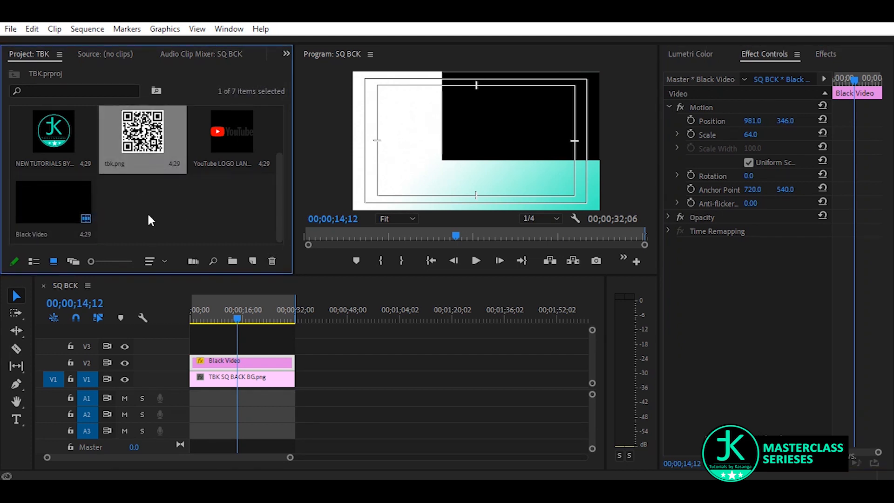
left_click(47, 129)
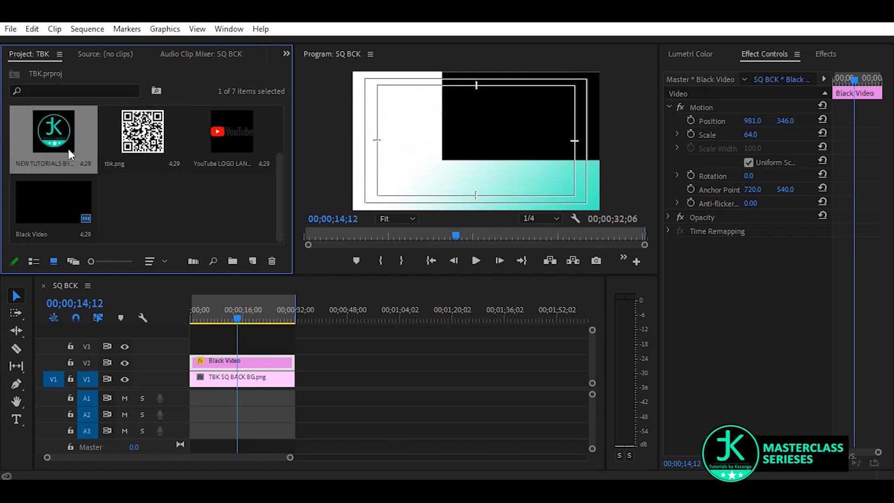
left_click_drag(61, 140, 295, 345)
left_click(254, 345)
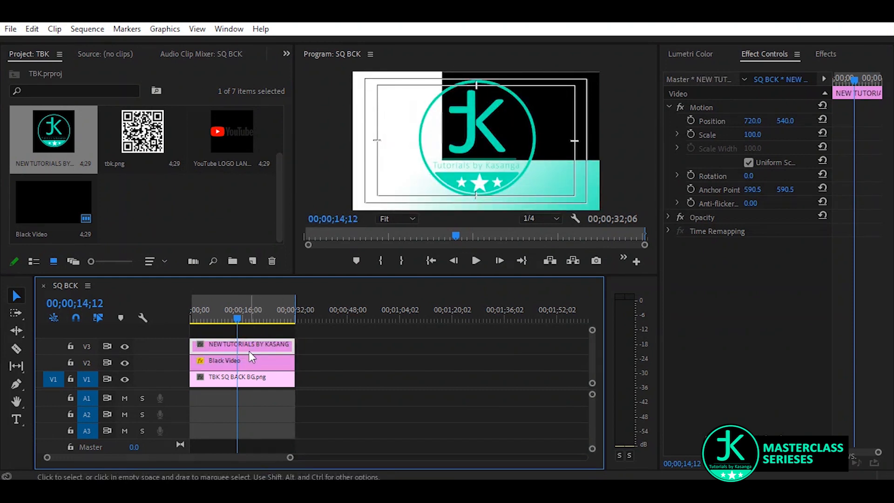
left_click_drag(752, 134, 688, 120)
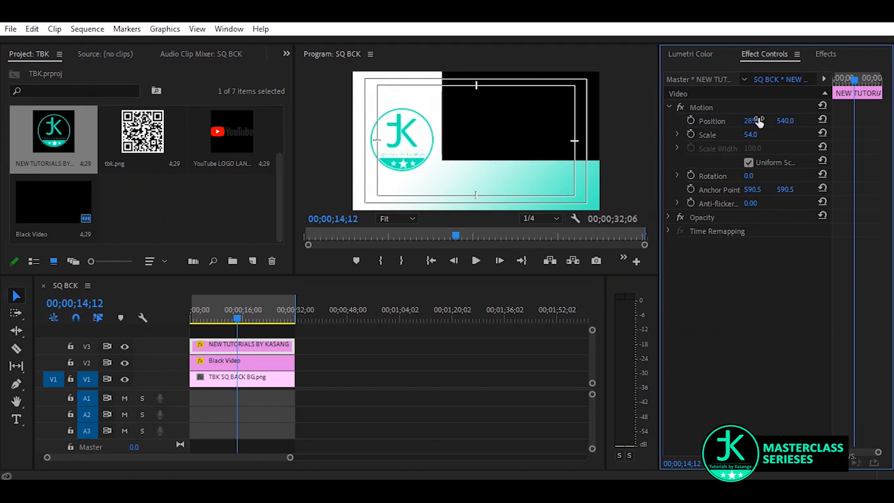
left_click_drag(784, 121, 746, 121)
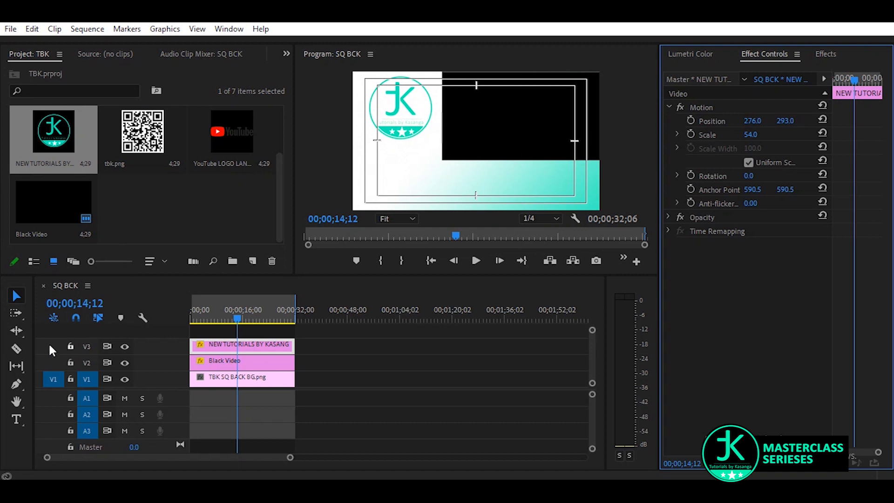
- Add a text layer below the channel logo containing the channel's @ handle
left_click(17, 420)
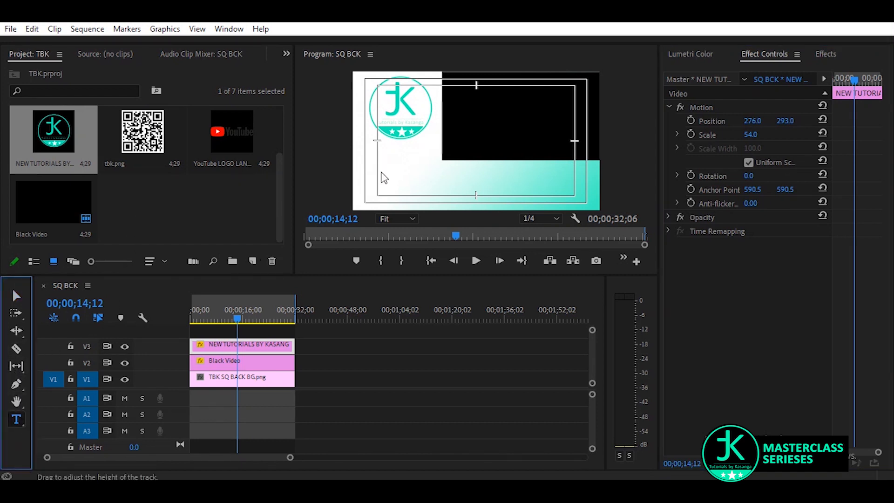
left_click(388, 166)
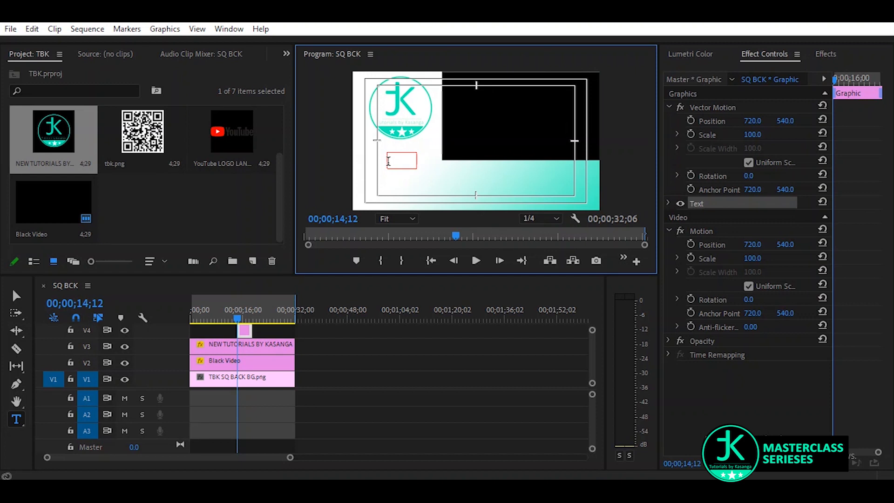
type("lsBy")
type("Kasanga")
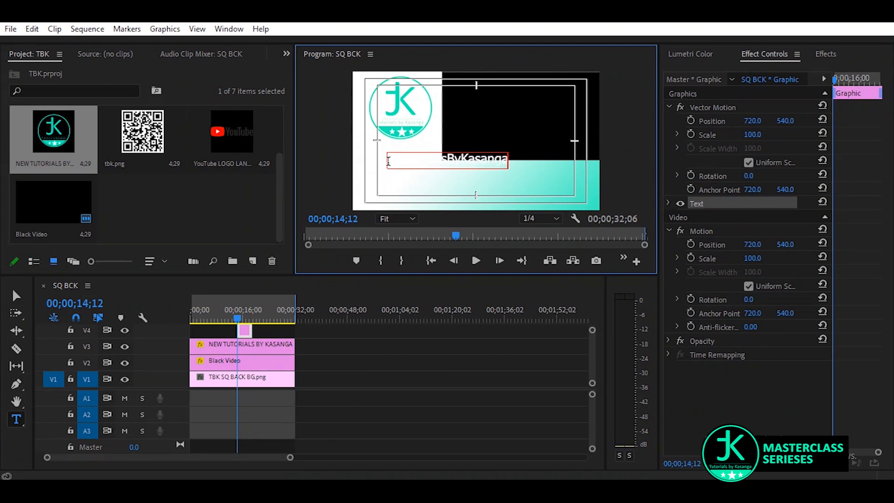
- Change the fill of the whole channel handle text to the teal sampled from the channel logo
key("ctrl+a")
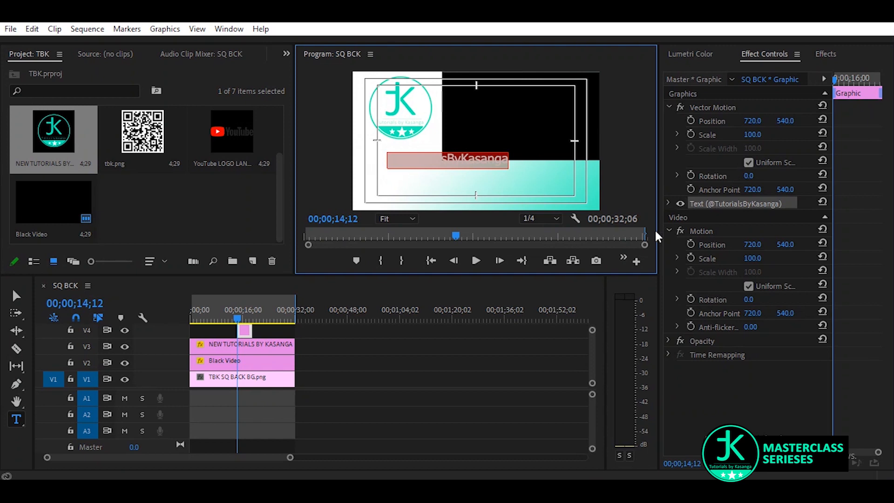
left_click(667, 204)
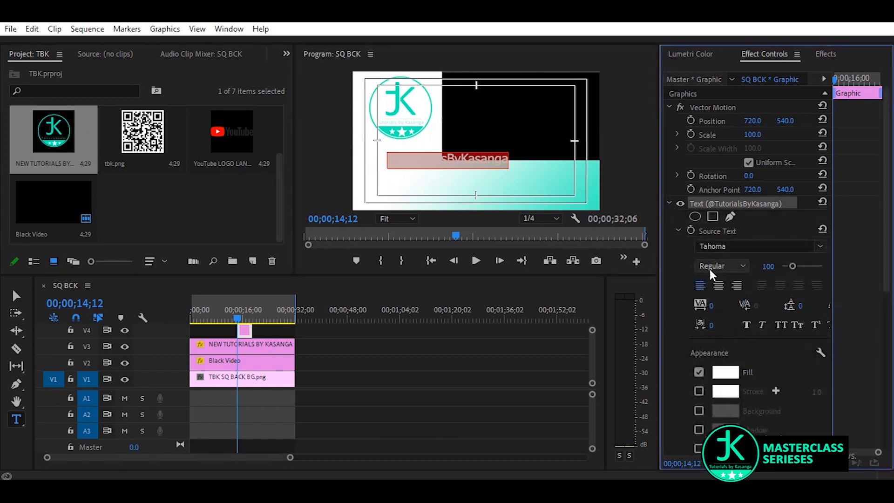
left_click(724, 374)
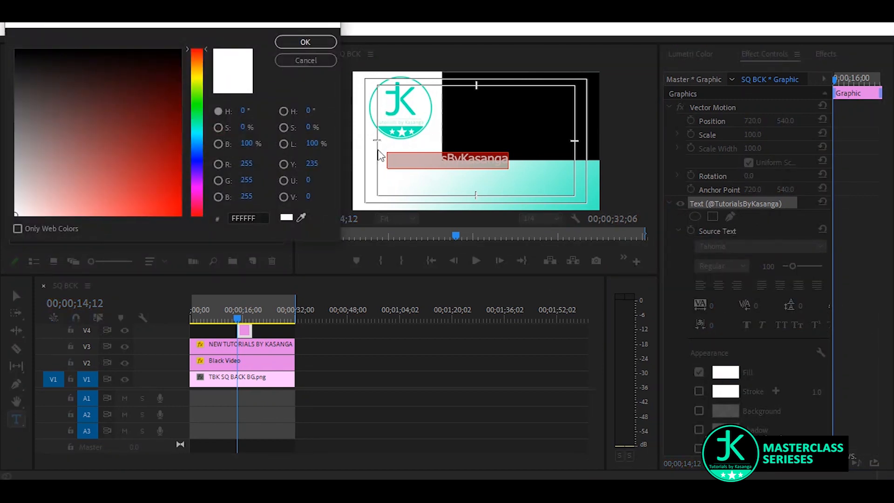
left_click(301, 217)
left_click(399, 100)
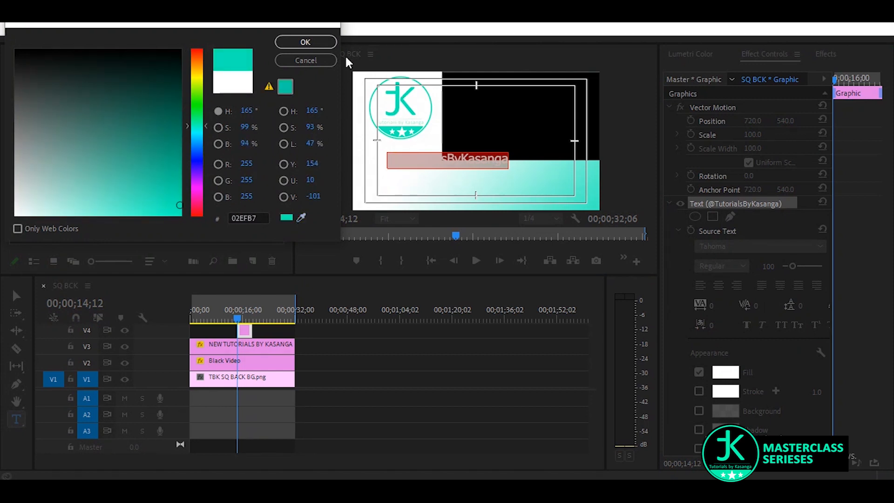
left_click(318, 41)
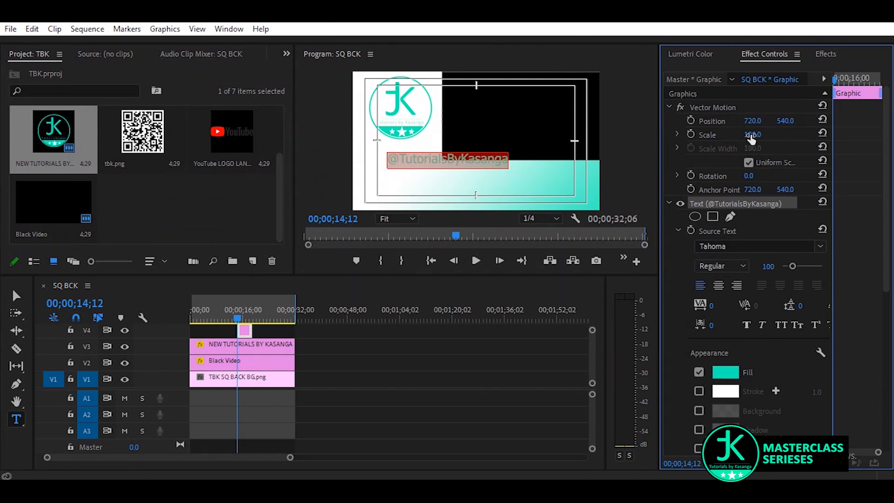
- Reduce the channel handle text to size 63 and move it directly beneath the channel logo
mouse_move(768, 266)
left_mouse_down()
mouse_move(750, 267)
mouse_move(759, 266)
left_mouse_up()
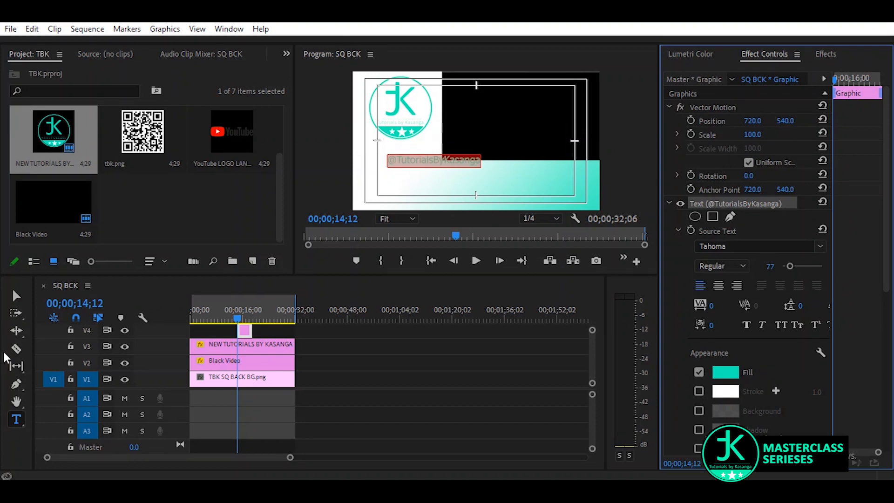
left_click(16, 295)
left_click_drag(437, 163, 415, 156)
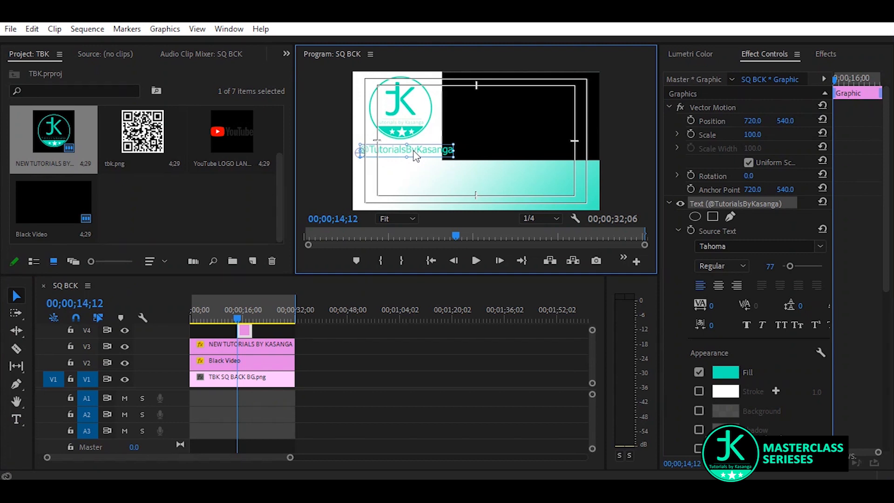
left_click_drag(414, 151, 415, 151)
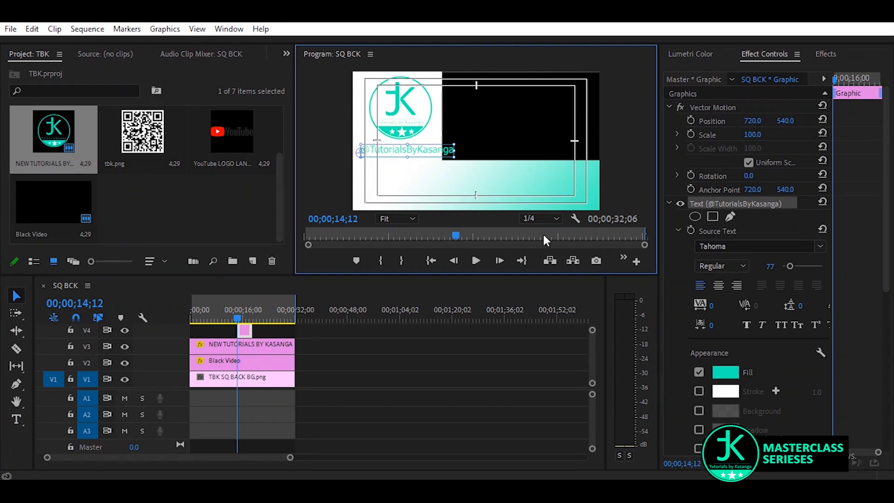
left_click(771, 266)
left_click_drag(770, 266, 765, 266)
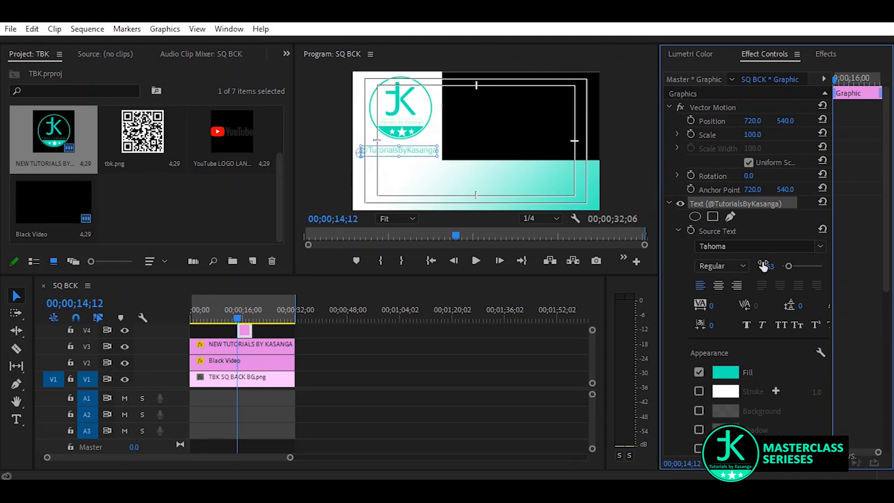
- Enlarge the video track area and extend the handle text clip on V4 from the sequence start to the out point
left_click(189, 211)
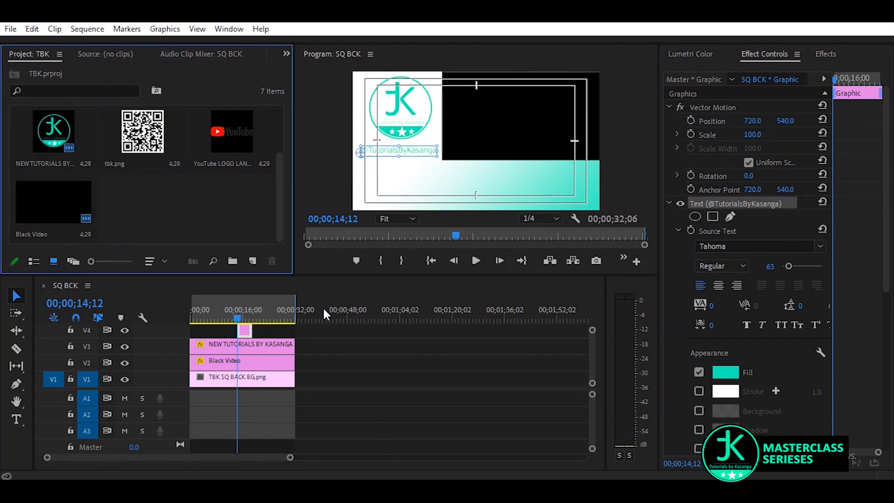
left_click(405, 387)
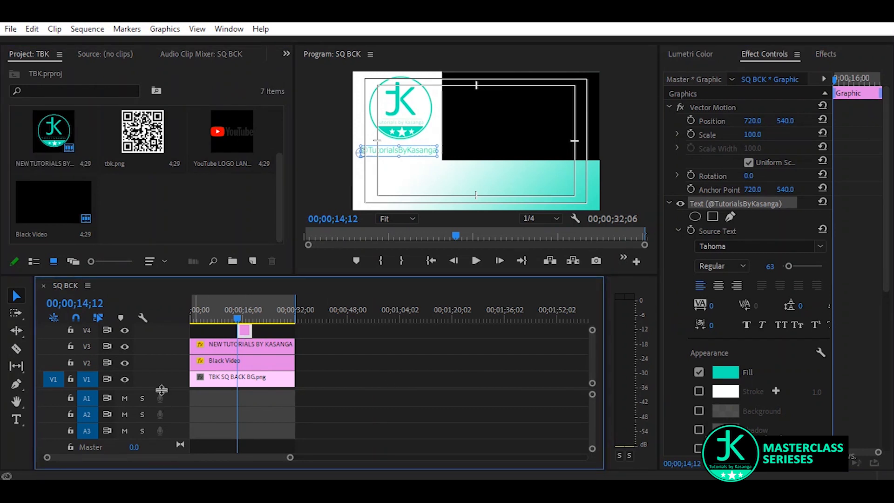
left_click_drag(161, 392, 159, 441)
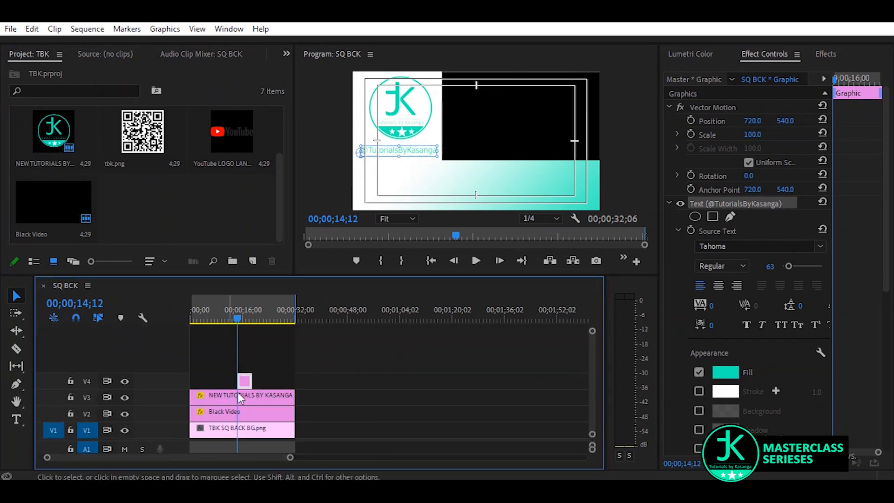
left_click_drag(240, 381, 141, 375)
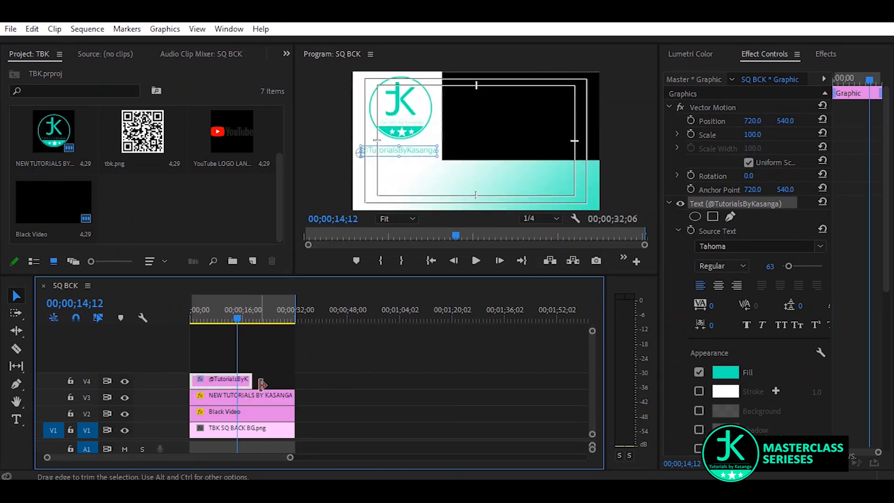
left_click_drag(256, 380, 294, 381)
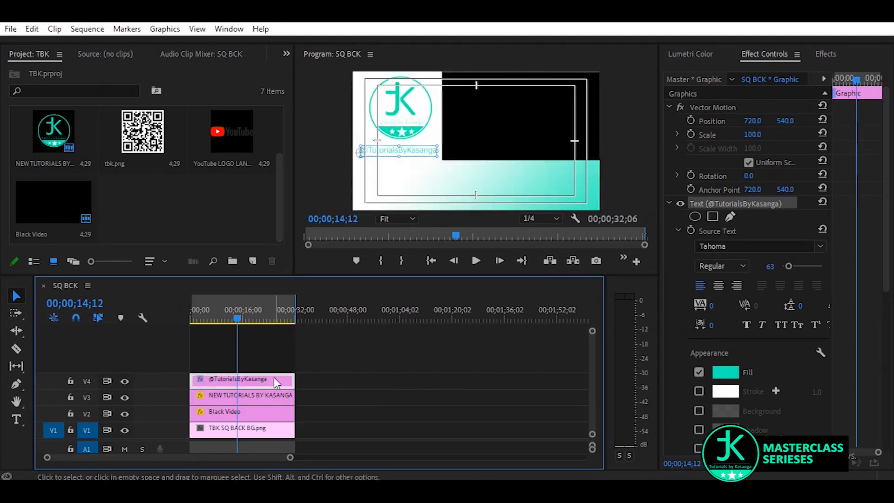
left_click(251, 333)
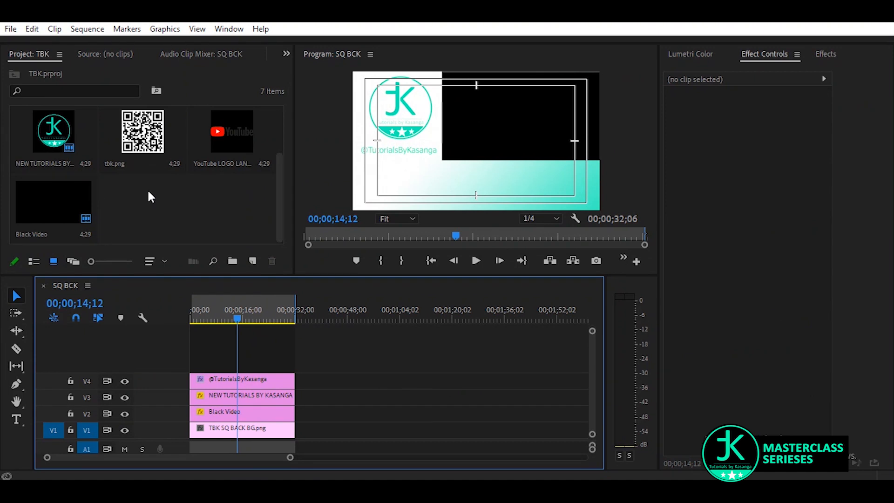
- Place YouTube LOGO LAND.png on V5 for the full length, scaled to 56 and positioned at 272, 856
left_click(244, 147)
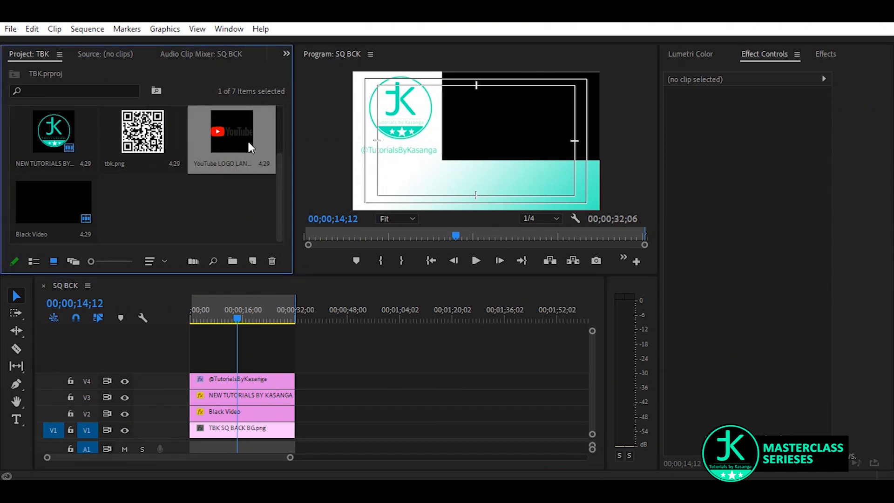
left_click_drag(211, 319, 294, 375)
left_click(265, 366)
left_click_drag(750, 134, 542, 121)
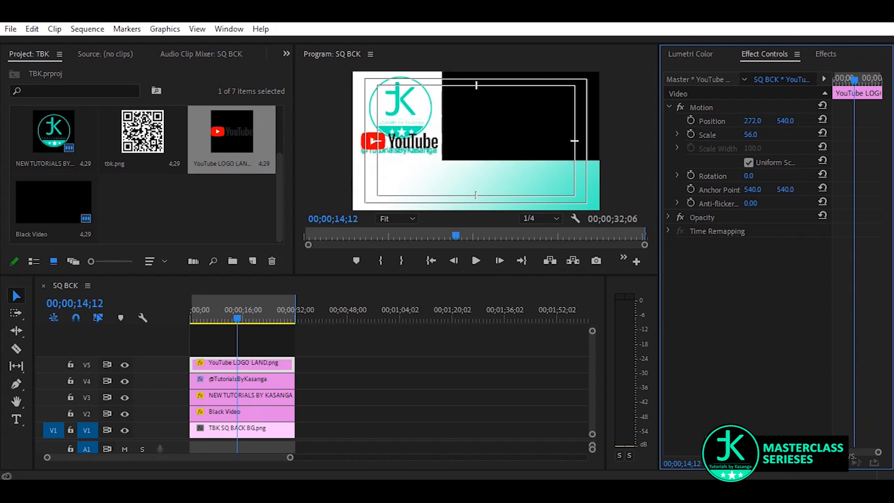
left_click_drag(781, 122, 855, 122)
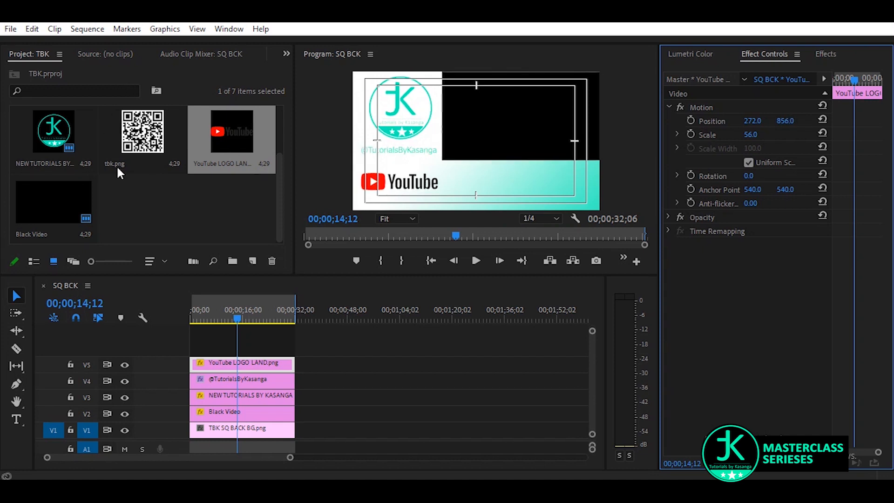
- Place YOUTUBE ICONS.png on V6 for the full sequence length, scaled to 31 and positioned at 720, 890
scroll(116, 165, "up", 2)
left_click_drag(142, 121, 145, 182)
left_click_drag(178, 301, 287, 349)
left_click(270, 347)
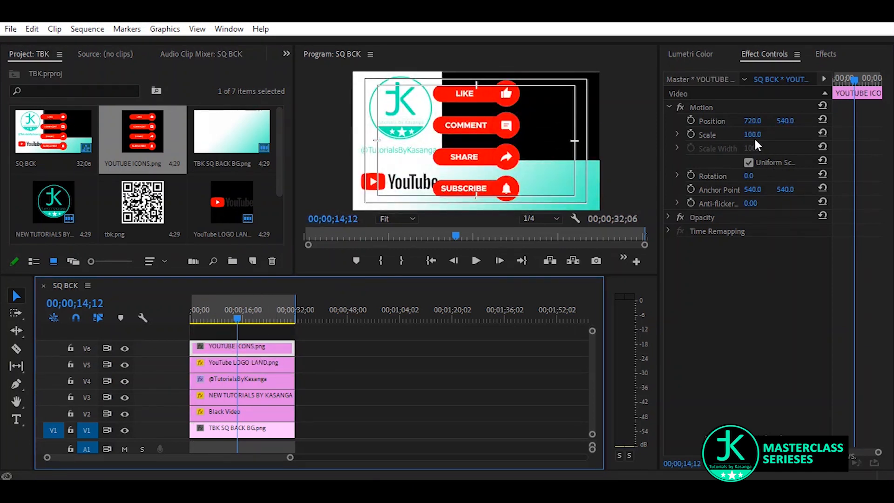
left_click_drag(752, 134, 730, 134)
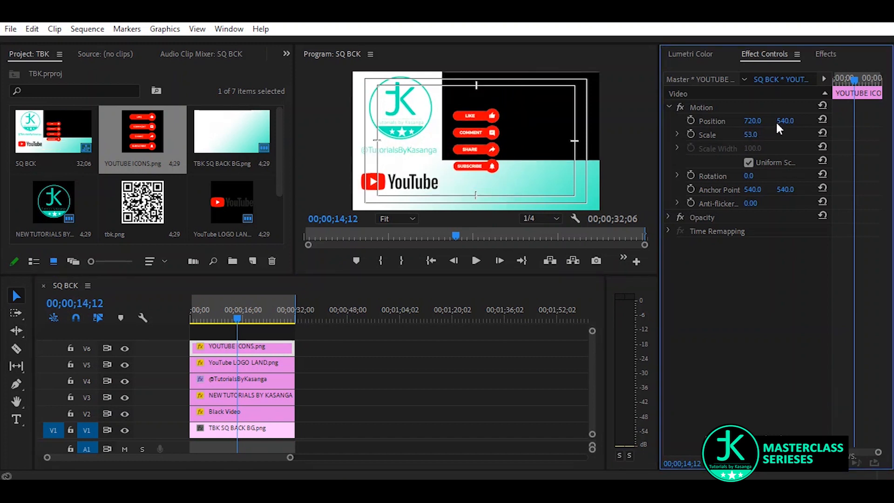
left_click_drag(785, 120, 893, 120)
left_click_drag(743, 133, 735, 134)
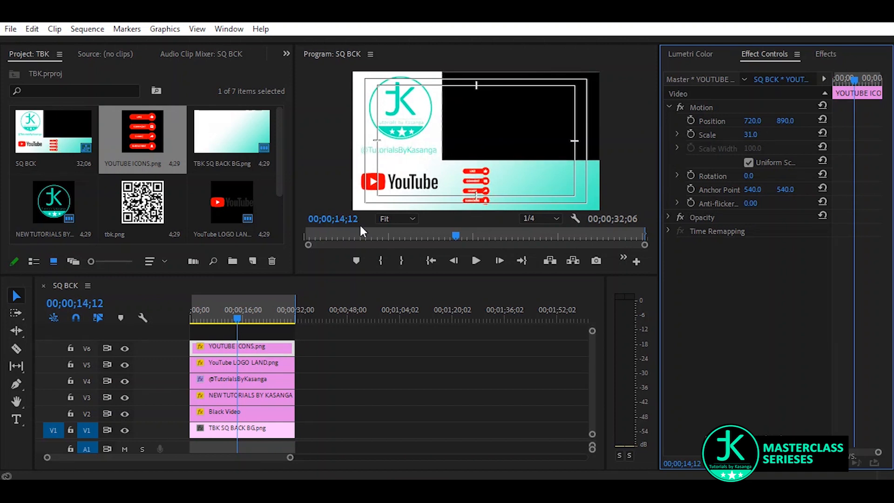
- Place the QR code image tbk.png on V7 for the full sequence length and select the clip
left_click(152, 212)
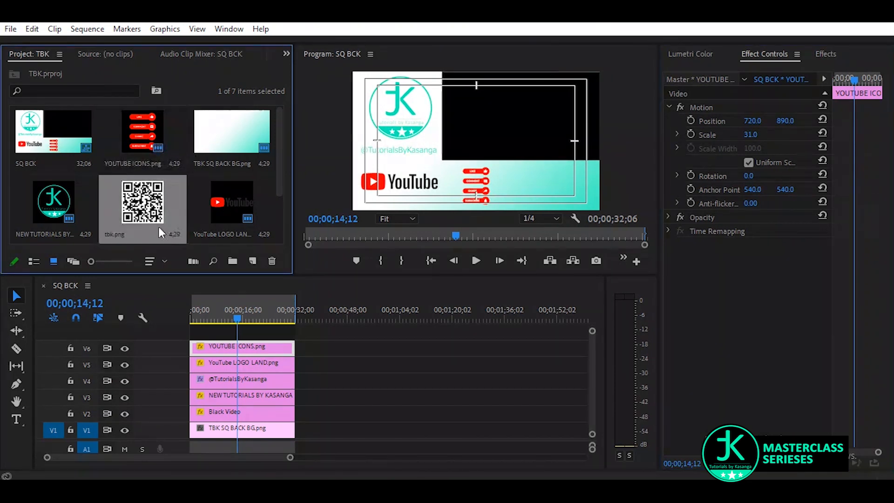
left_click_drag(144, 204, 209, 331)
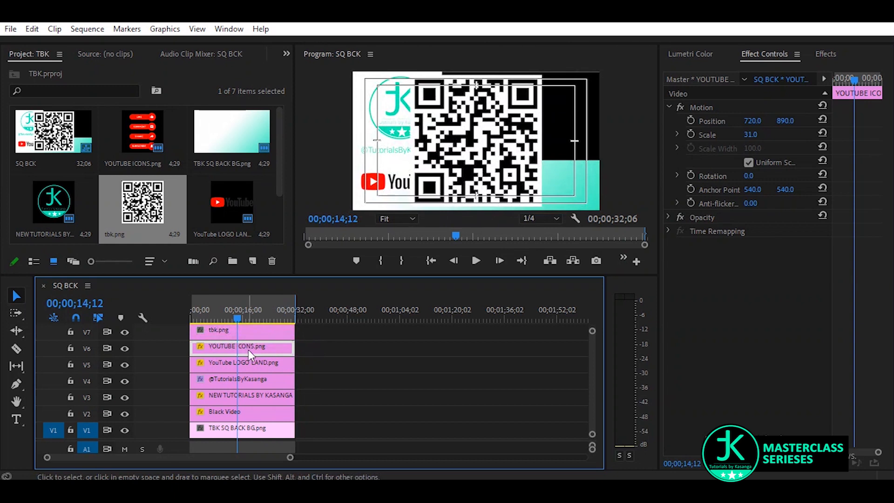
left_click(241, 329)
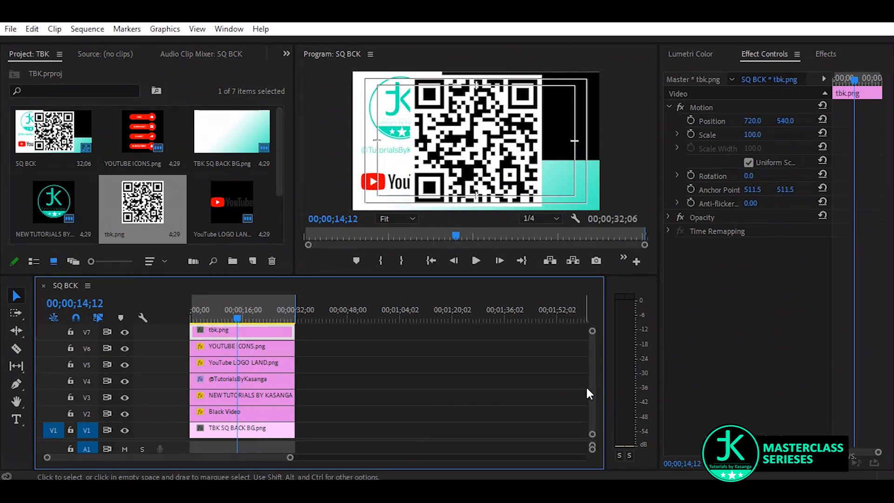
- Move the tbk.png clip up to V9 and place Black Video beneath it on V7 for the full sequence length
scroll(589, 383, "up", 2)
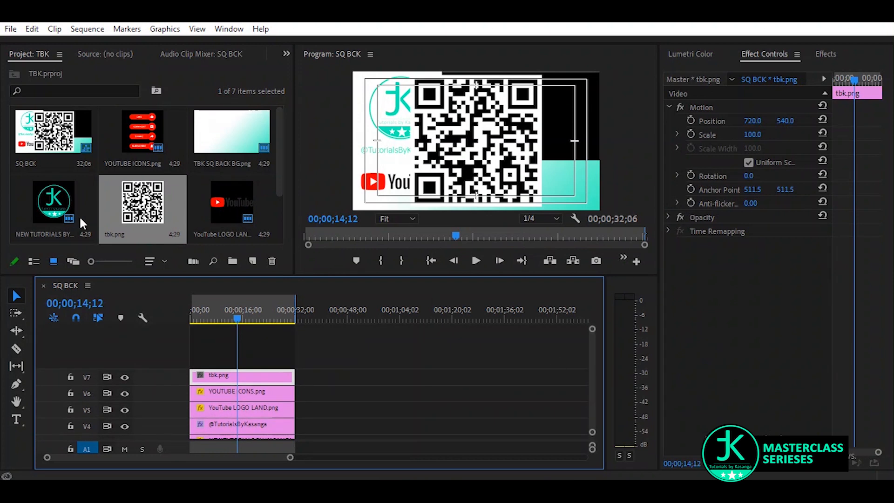
left_click_drag(279, 177, 278, 214)
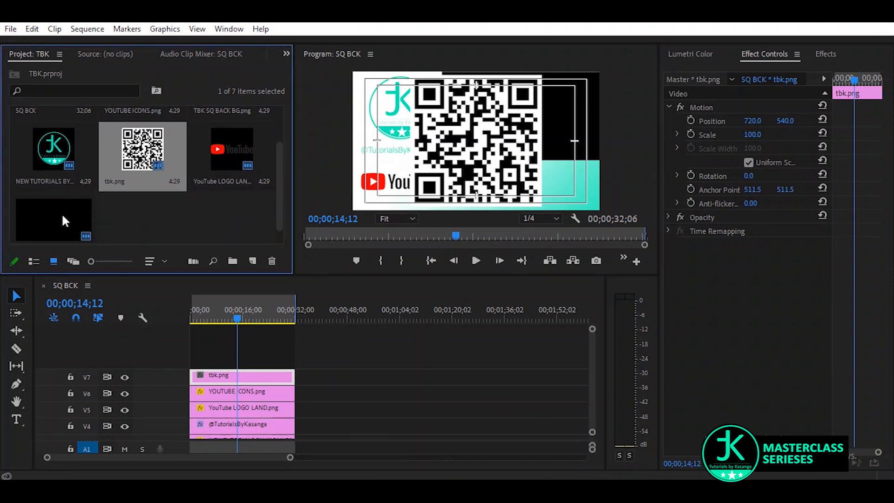
left_click(46, 228)
left_click_drag(44, 219, 309, 359)
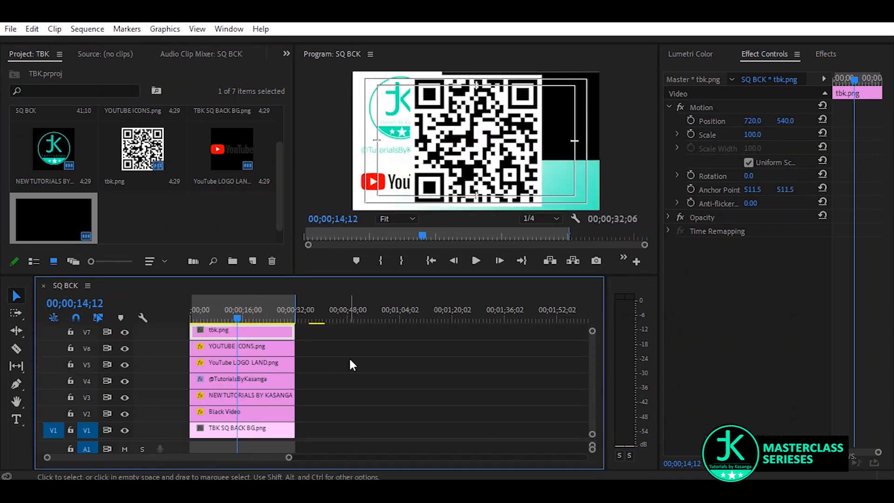
left_click_drag(589, 402, 589, 390)
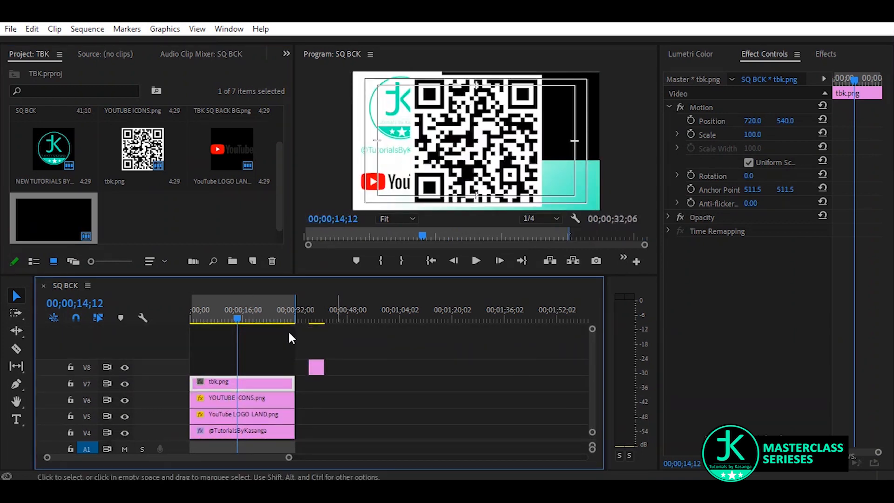
left_click_drag(259, 382, 261, 367)
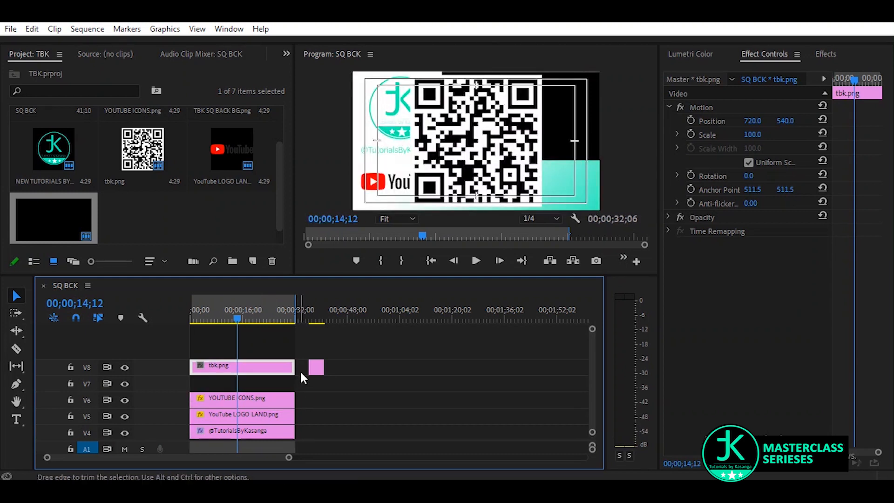
left_click_drag(320, 371, 261, 358)
mouse_move(49, 217)
left_mouse_down()
mouse_move(169, 323)
mouse_move(59, 227)
left_mouse_up()
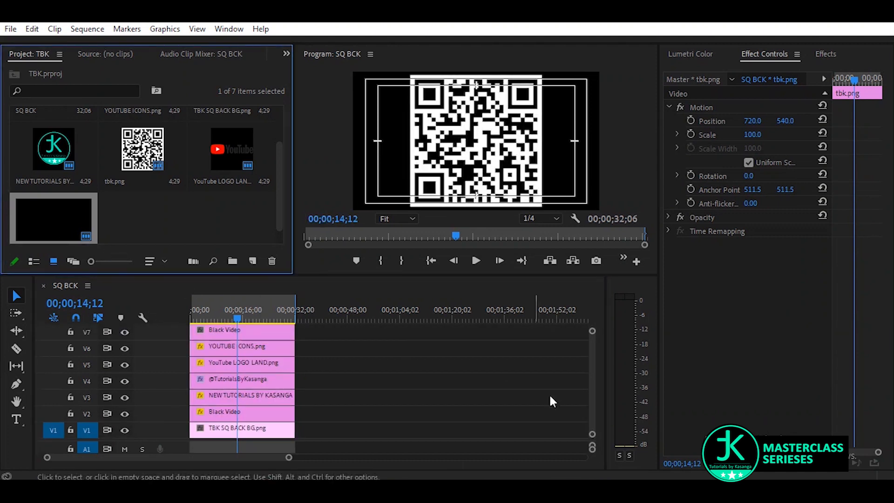
left_click(592, 404)
scroll(592, 404, "up", 3)
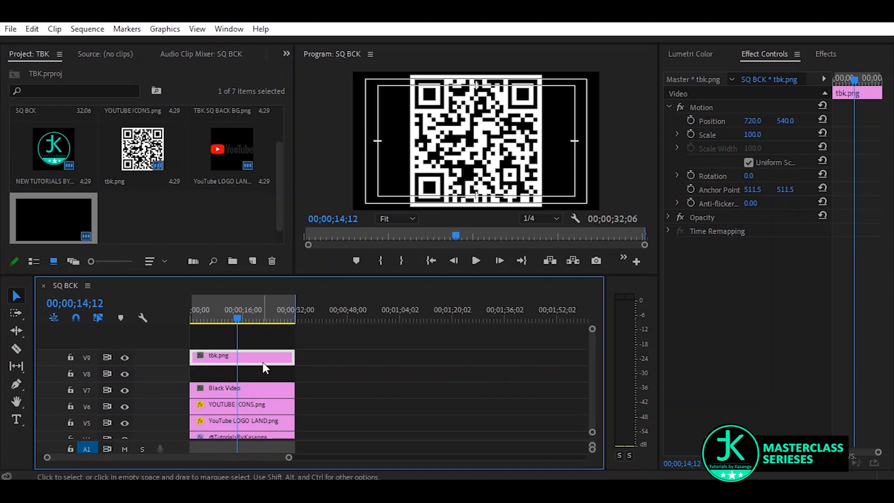
- Scale the QR code to 28 and position it at 1254, 886, hiding track V7 temporarily to check the placement
mouse_move(750, 135)
left_mouse_down()
mouse_move(714, 134)
mouse_move(750, 140)
mouse_move(787, 121)
mouse_move(868, 121)
mouse_move(746, 134)
left_mouse_up()
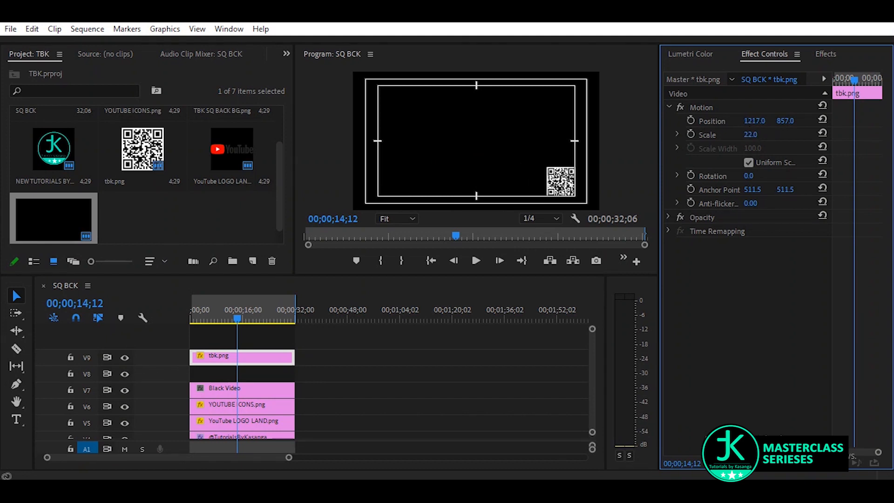
left_click(124, 389)
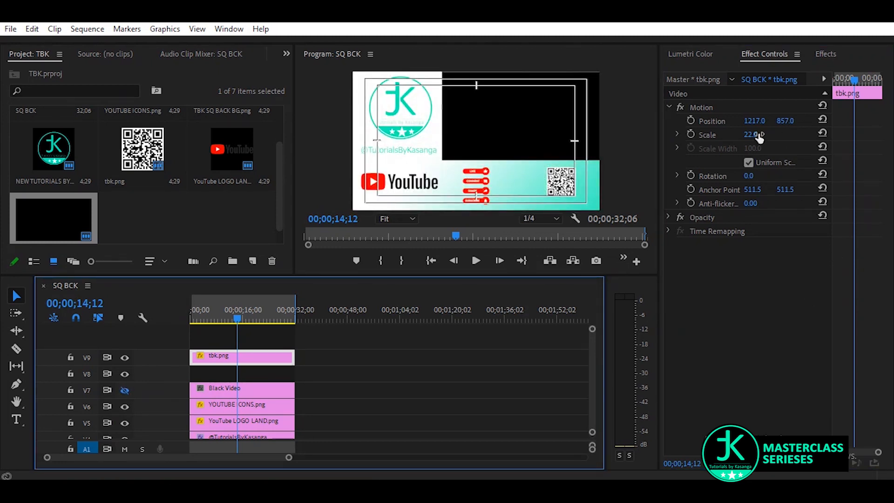
left_click_drag(749, 135, 762, 120)
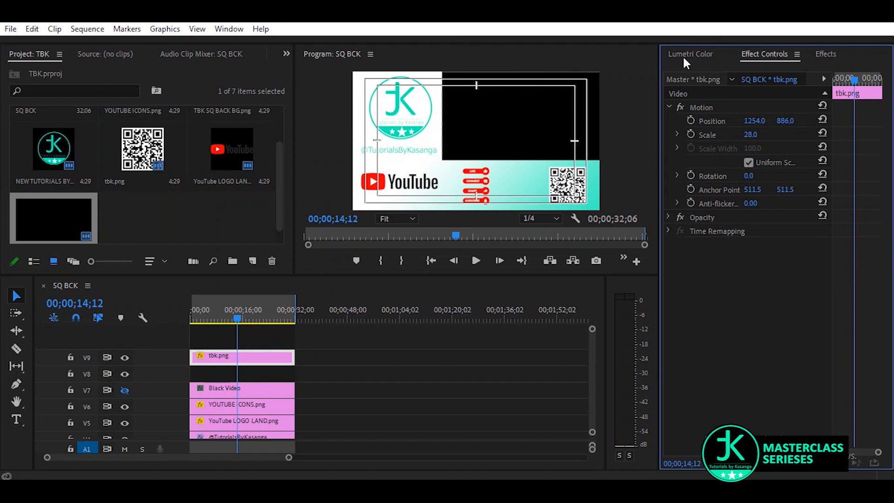
left_click(125, 390)
- Find the Crop effect and apply it to the Black Video clip on V7
left_click(254, 388)
left_click(822, 52)
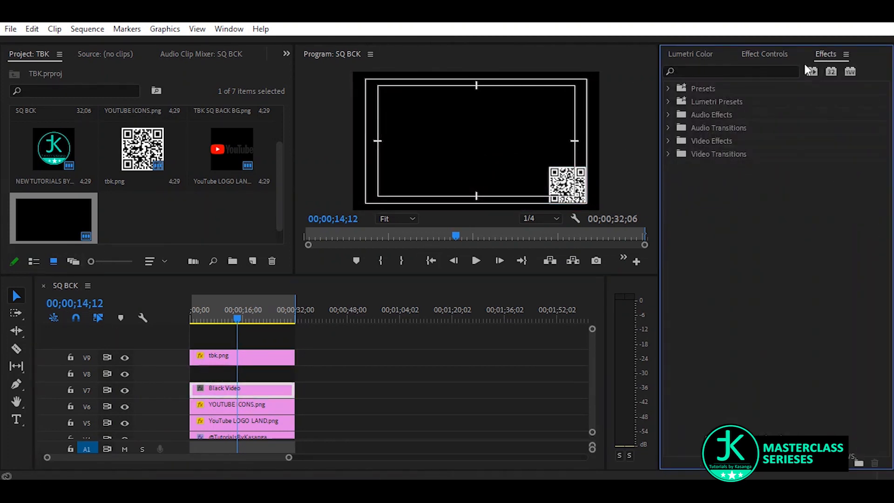
left_click(733, 72)
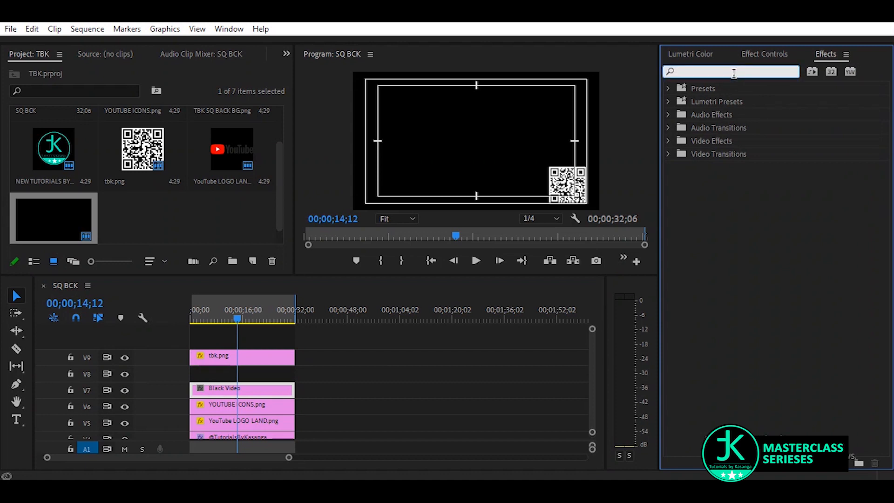
type("crop")
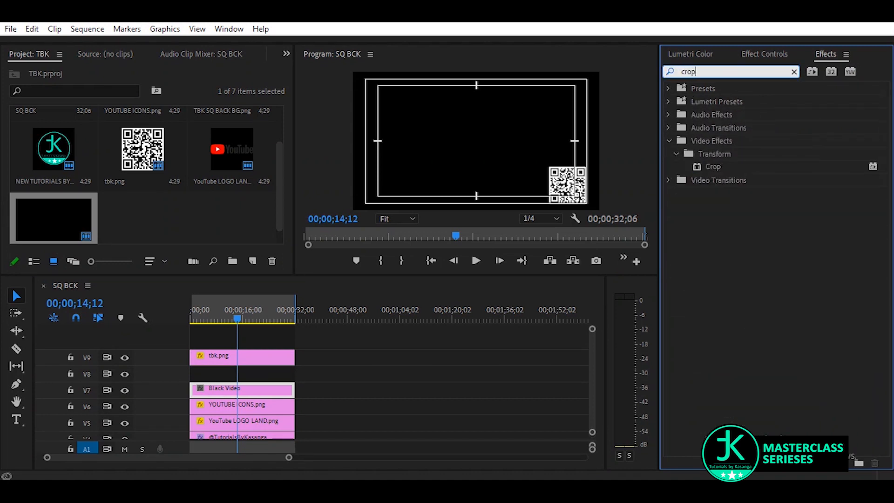
left_click(714, 167)
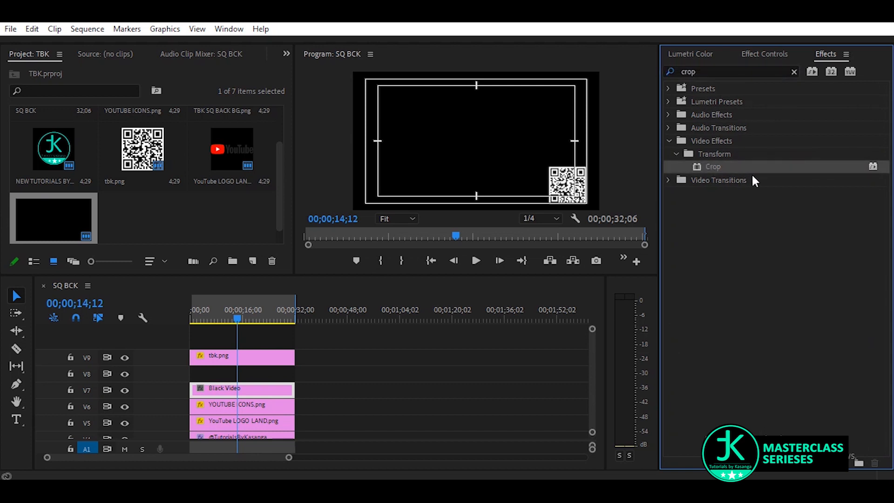
left_click_drag(386, 273, 229, 408)
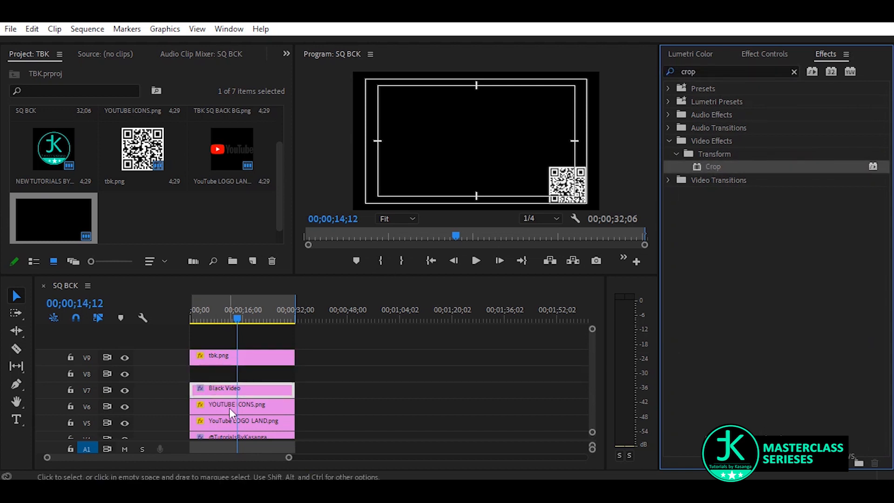
- Crop the V7 Black Video to a frame around the QR code: left 79%, top 67%, right 4%, bottom 4%
left_click(755, 49)
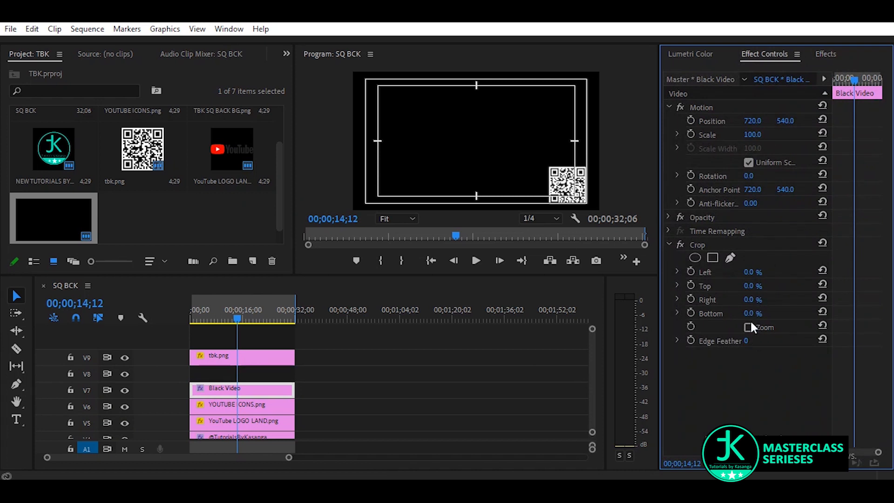
mouse_move(749, 313)
left_mouse_down()
mouse_move(763, 299)
mouse_move(751, 299)
left_mouse_up()
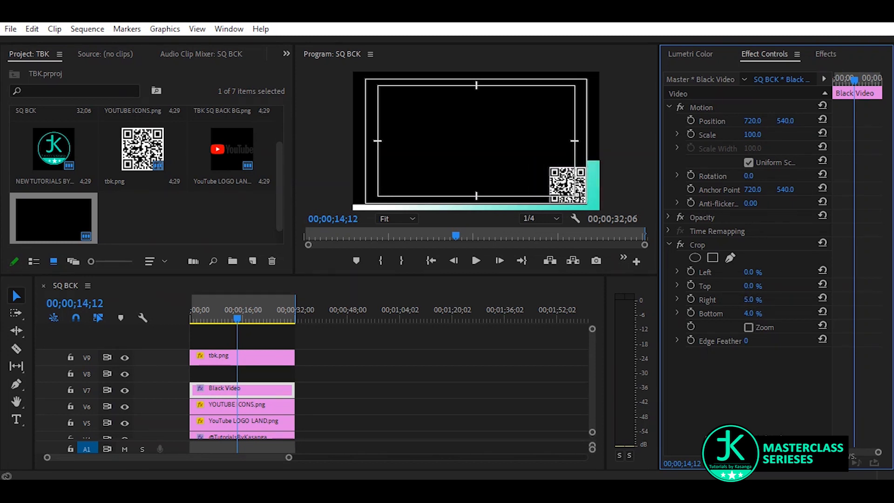
left_click_drag(751, 300, 789, 273)
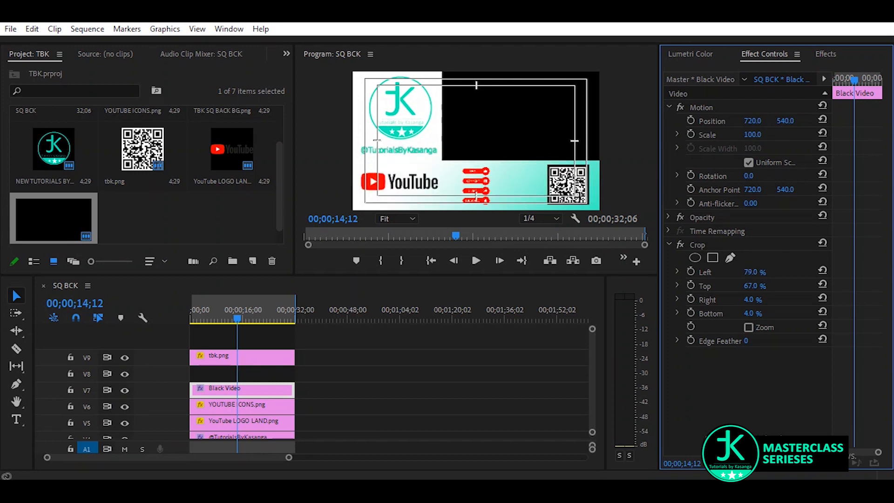
- Center the black frame behind the QR code at 50% preview zoom by setting its position to 714, 548
left_click(386, 219)
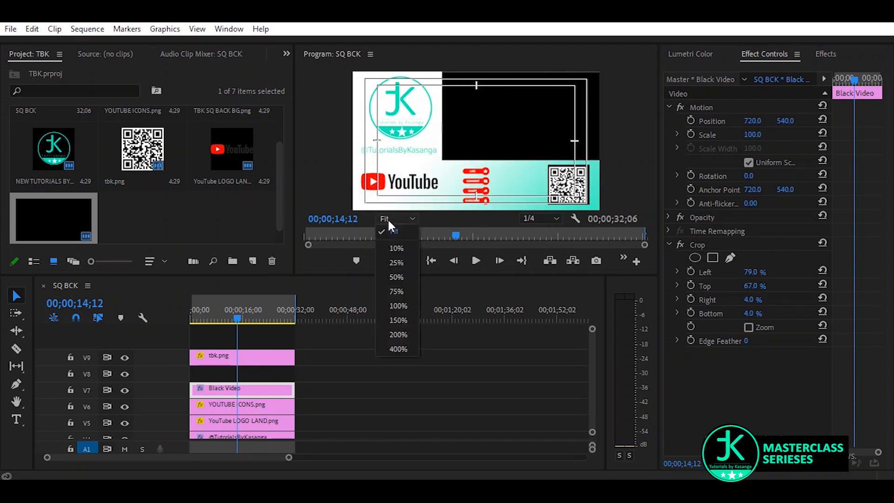
left_click(396, 279)
left_click_drag(645, 137, 649, 170)
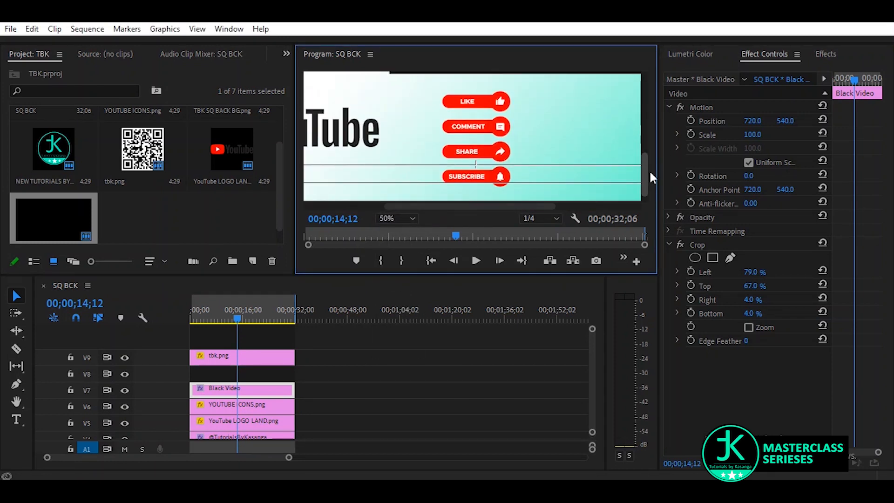
left_click_drag(489, 208, 575, 199)
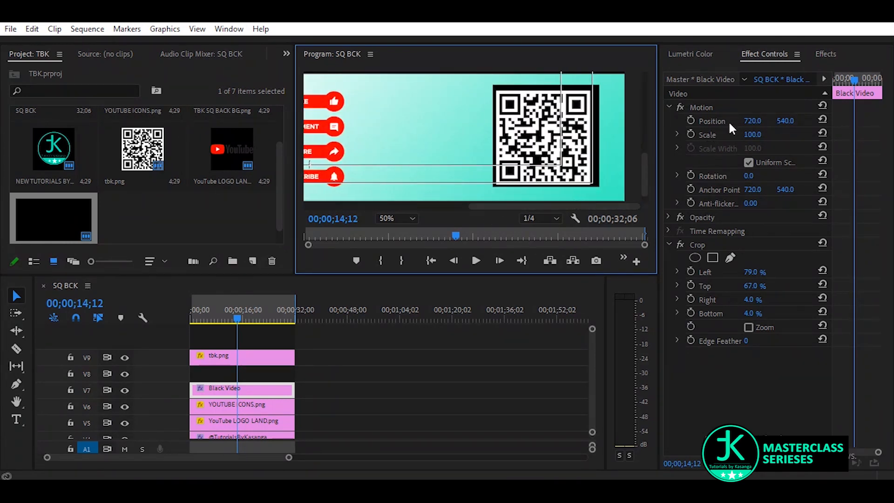
left_click_drag(754, 120, 791, 122)
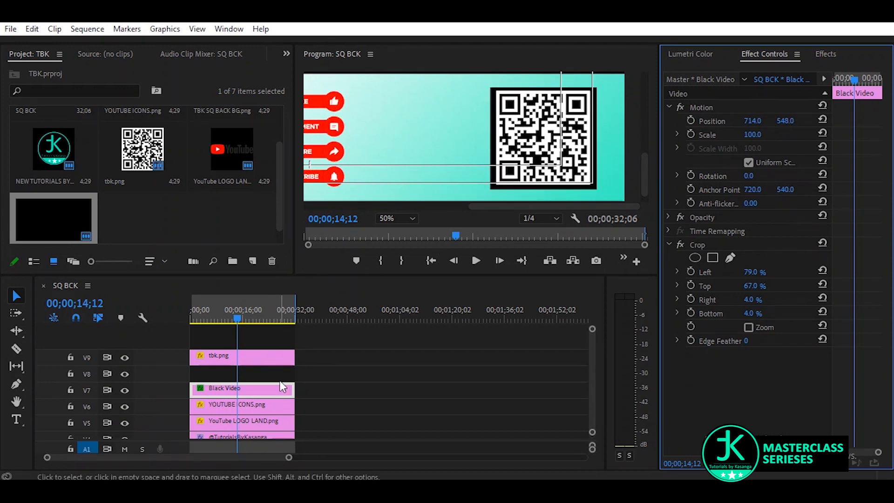
- Place a second Black Video clip on V8 for the full sequence length and apply the Crop effect to it
left_click_drag(60, 232, 294, 373)
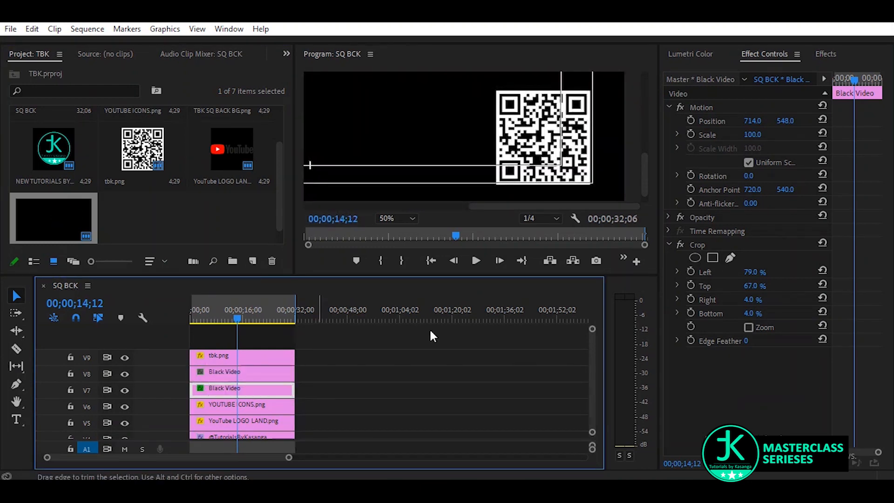
left_click(223, 374)
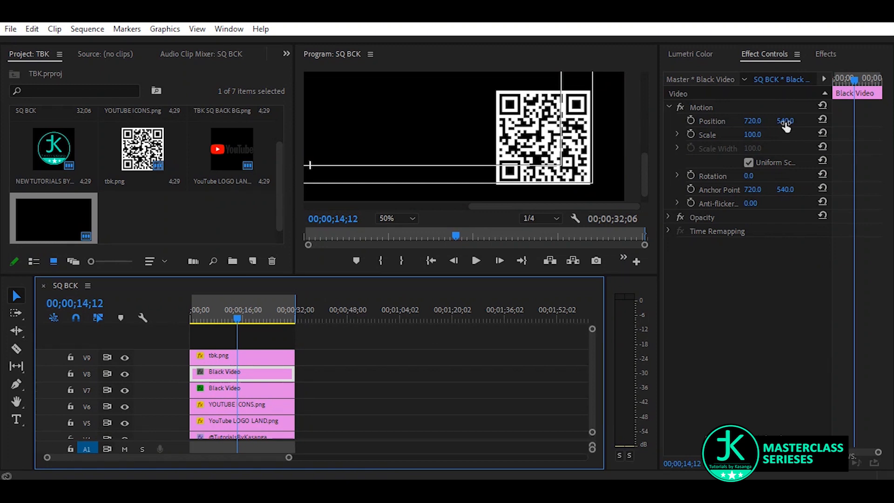
left_click(824, 54)
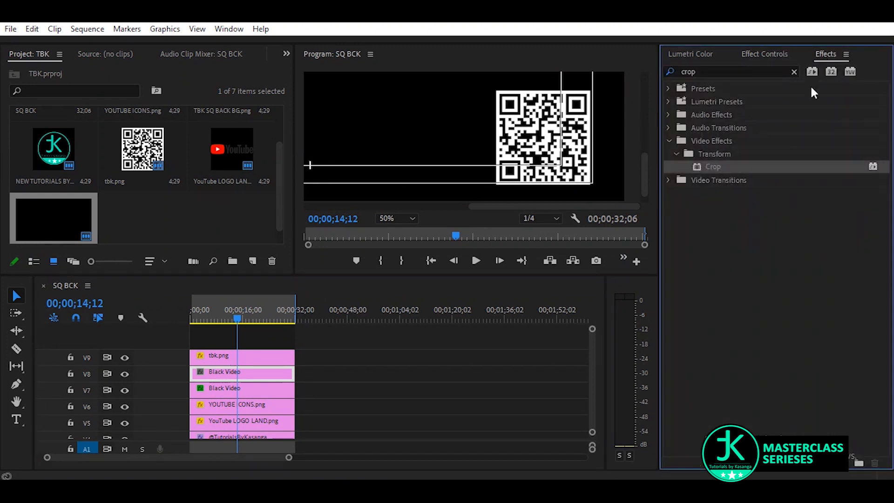
left_click_drag(710, 168, 239, 373)
- Crop the V8 Black Video to a bar beside the QR code: left 65%, top 76%, right 15%, bottom 14%
left_click(767, 54)
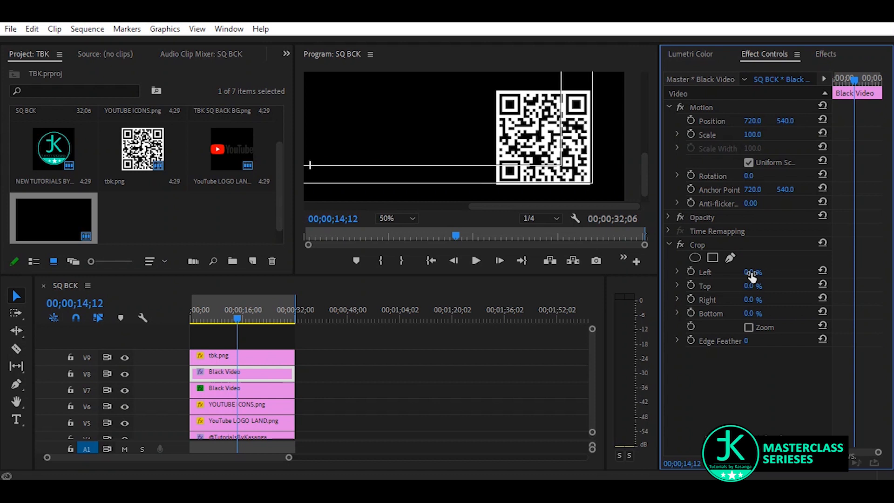
left_click_drag(752, 275, 783, 275)
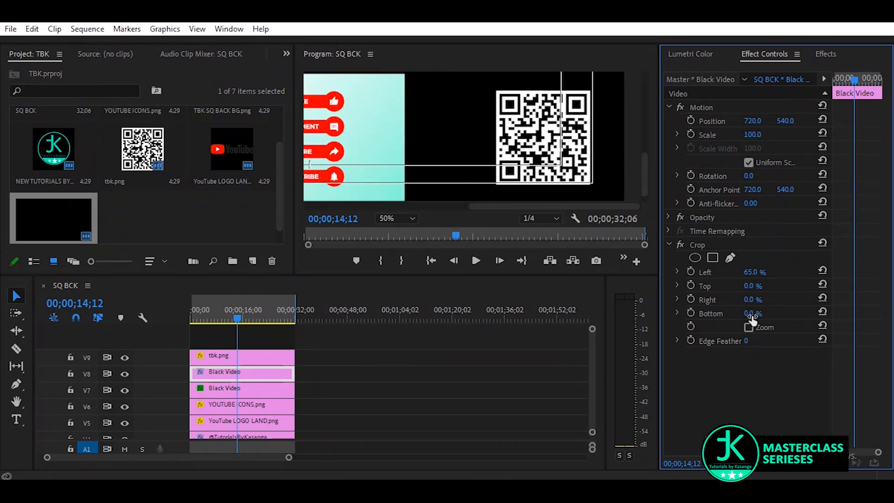
left_click_drag(749, 317, 786, 285)
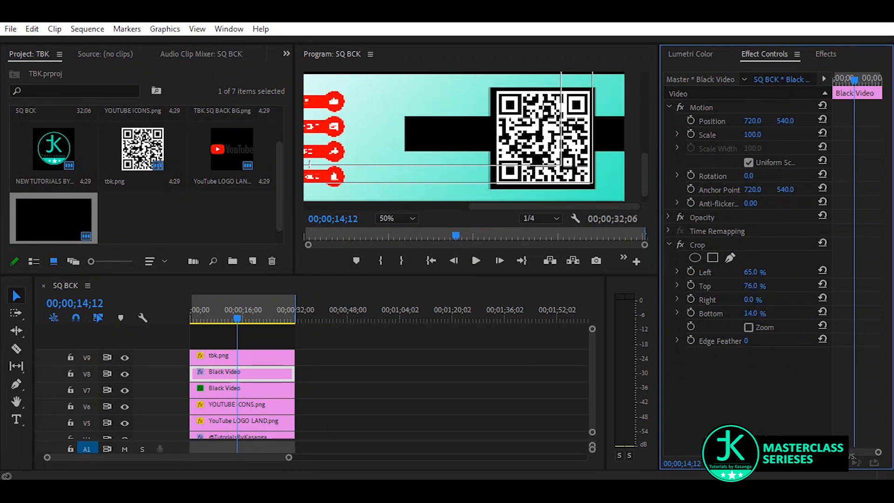
left_click_drag(748, 300, 755, 299)
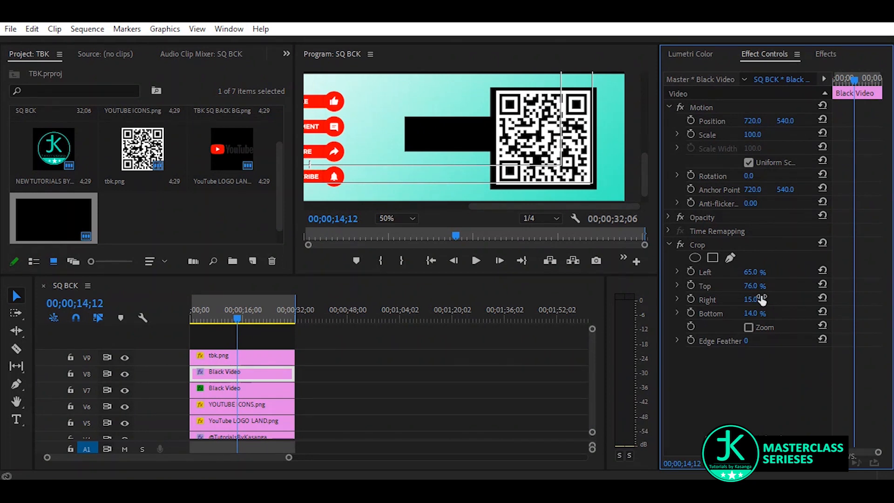
- Set the V8 black bar's horizontal position to 681 and add the text SCAN ME over the bar
left_click_drag(751, 120, 688, 122)
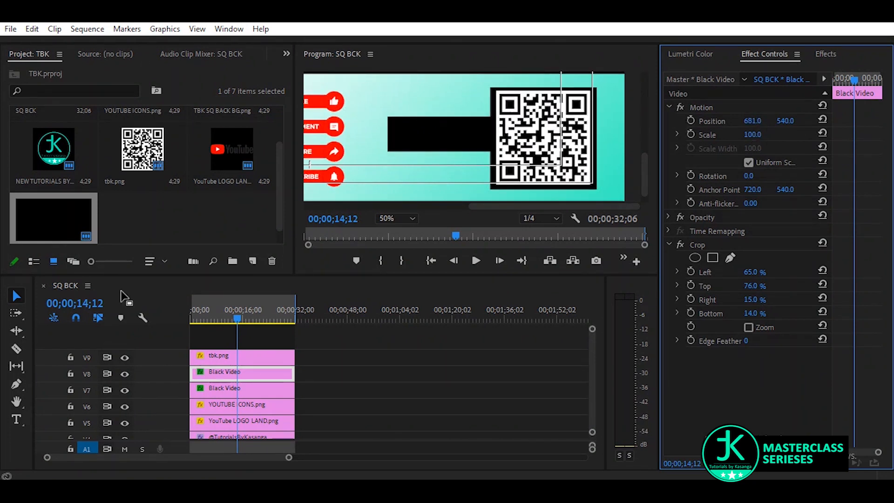
left_click(16, 418)
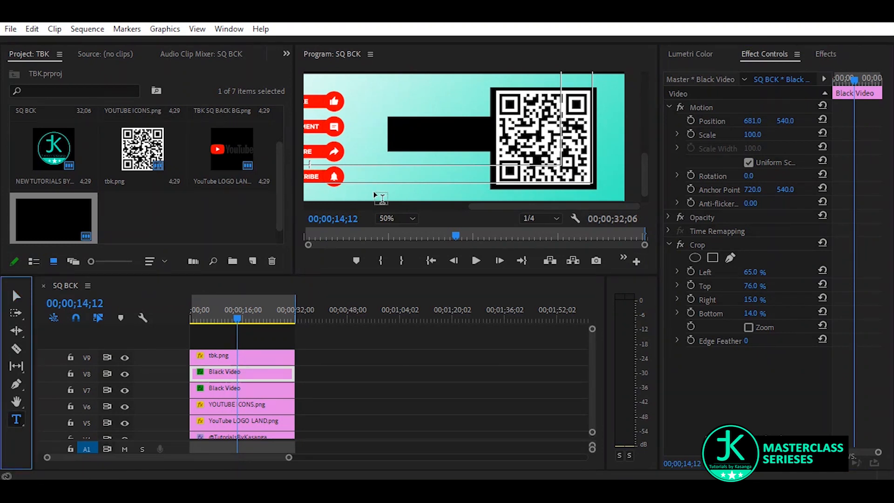
left_click(412, 134)
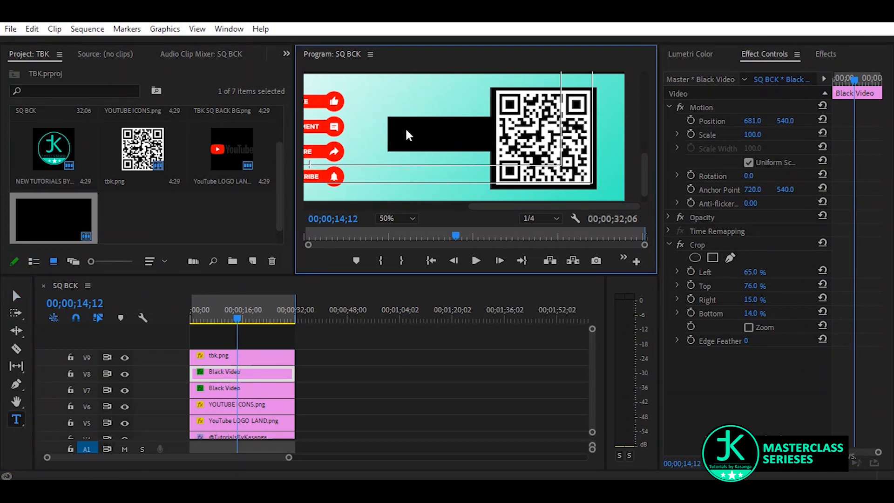
type("SCAN")
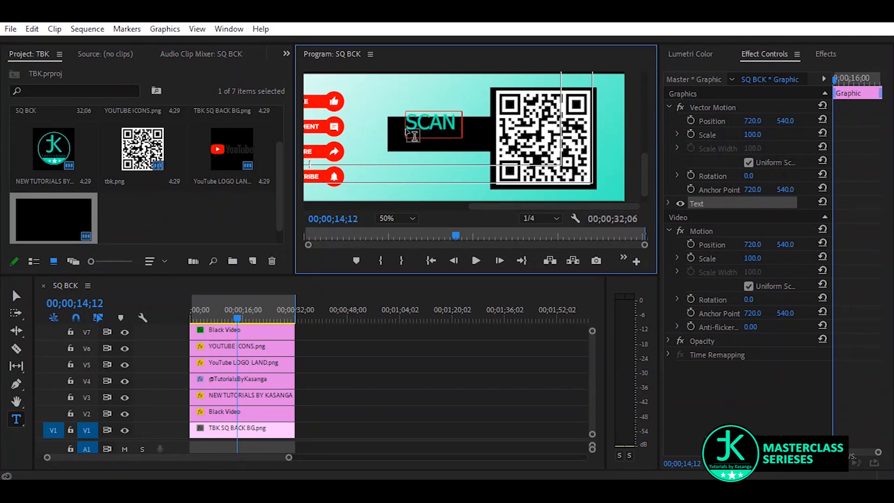
type(" ME")
- Change the fill colour of the SCAN ME text to white (FFFFFF)
key("ctrl+a")
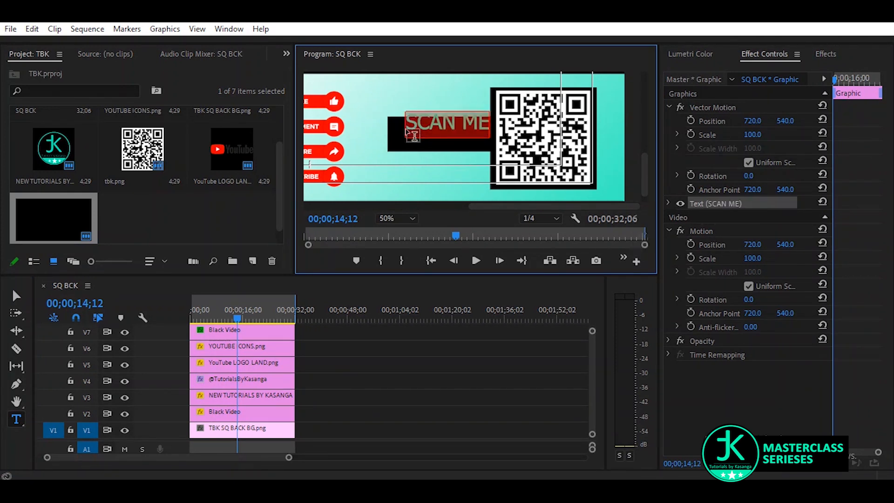
left_click(668, 204)
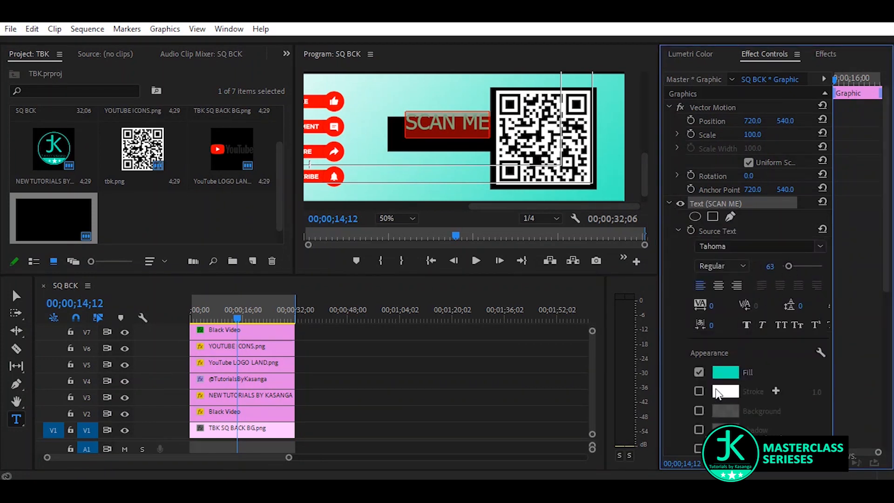
left_click(725, 372)
left_click(15, 214)
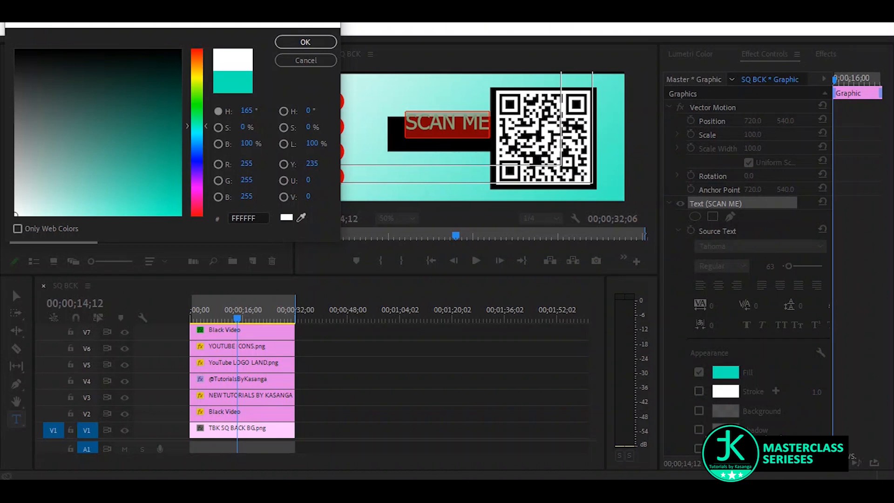
left_click(305, 41)
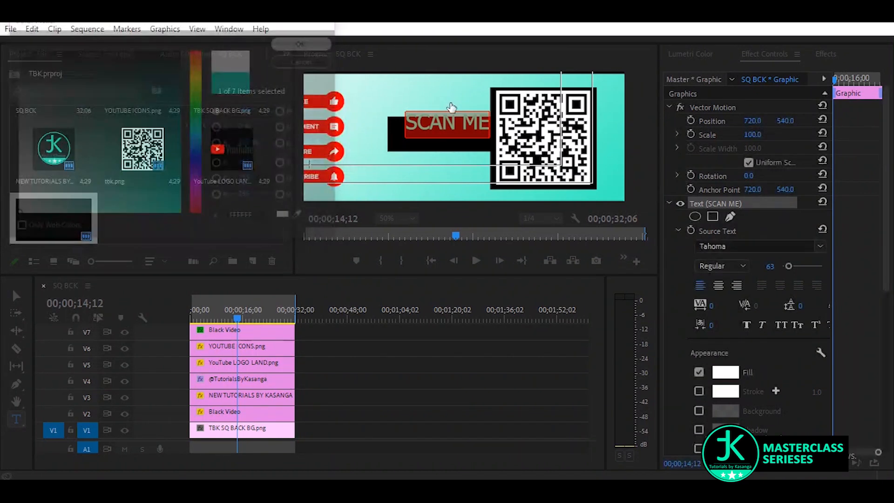
- Set the SCAN ME text's font to Calibri Bold and its tracking to 66
left_click(798, 242)
type("CALIB")
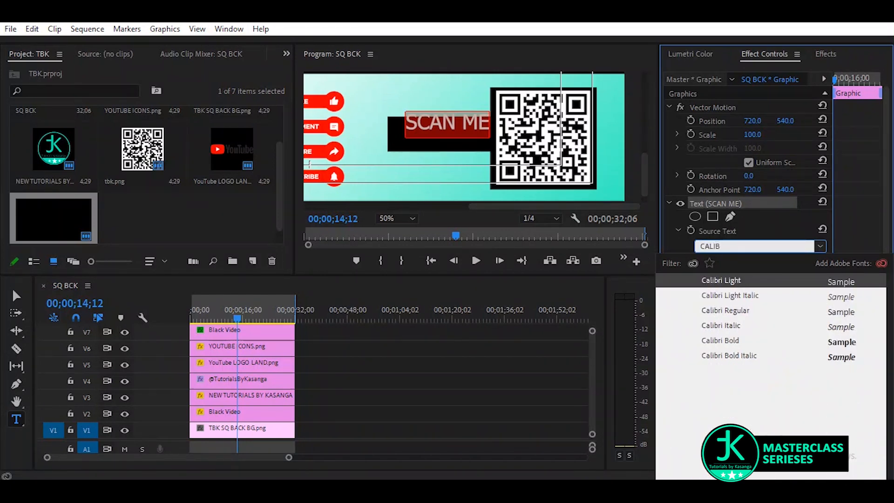
left_click(733, 340)
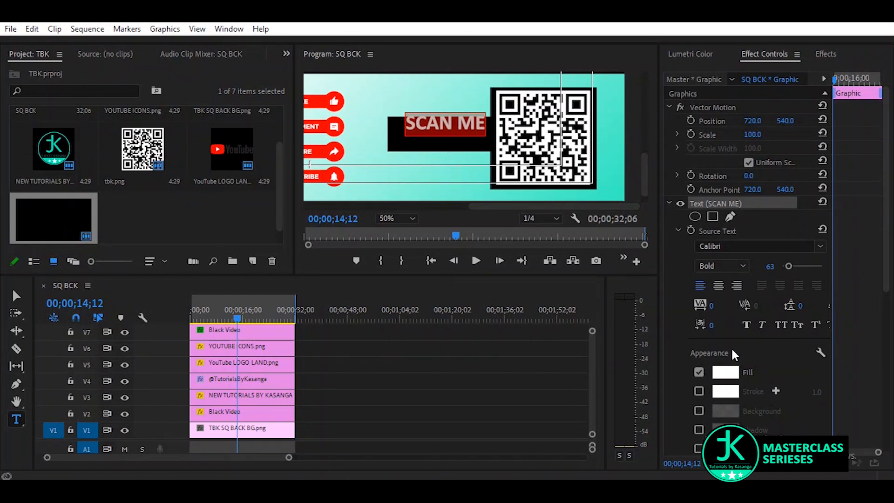
left_click(709, 305)
left_click_drag(709, 305, 737, 304)
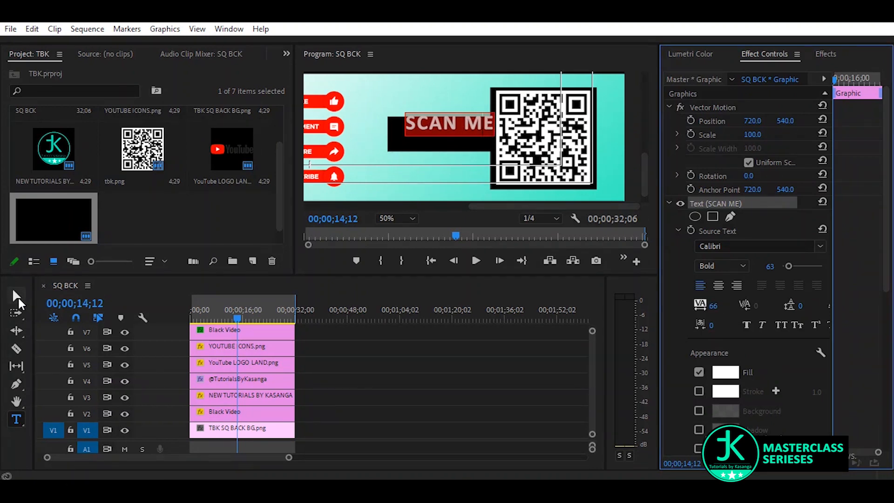
- Center the SCAN ME text on the black bar and stretch its V10 clip to the full length of the other layers
left_click(17, 297)
left_click_drag(479, 126, 469, 134)
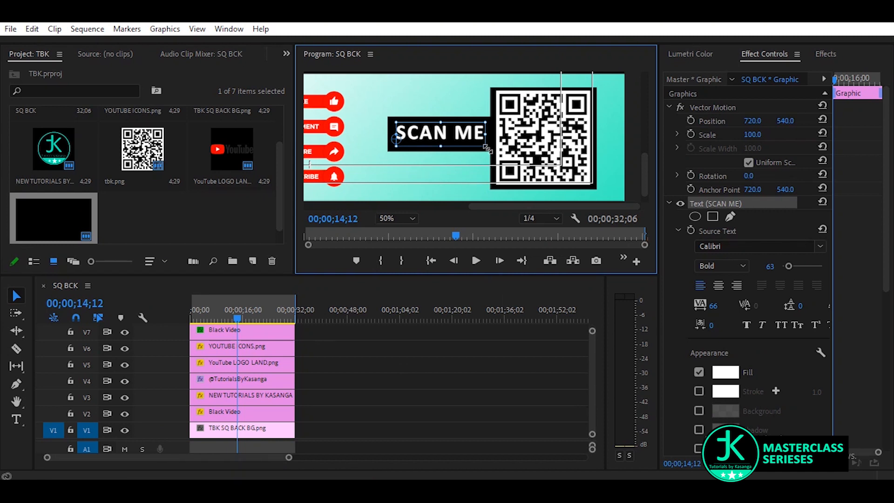
key("End")
key("Home")
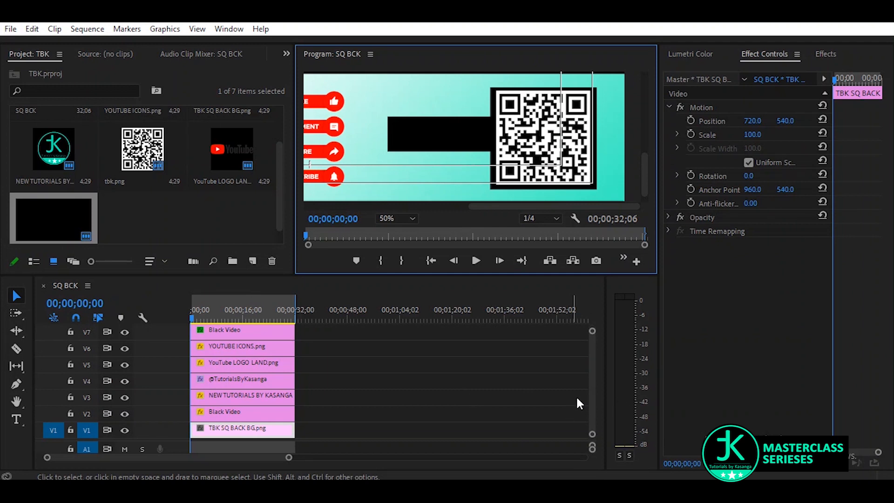
left_click_drag(590, 390, 592, 378)
left_click_drag(236, 347, 294, 353)
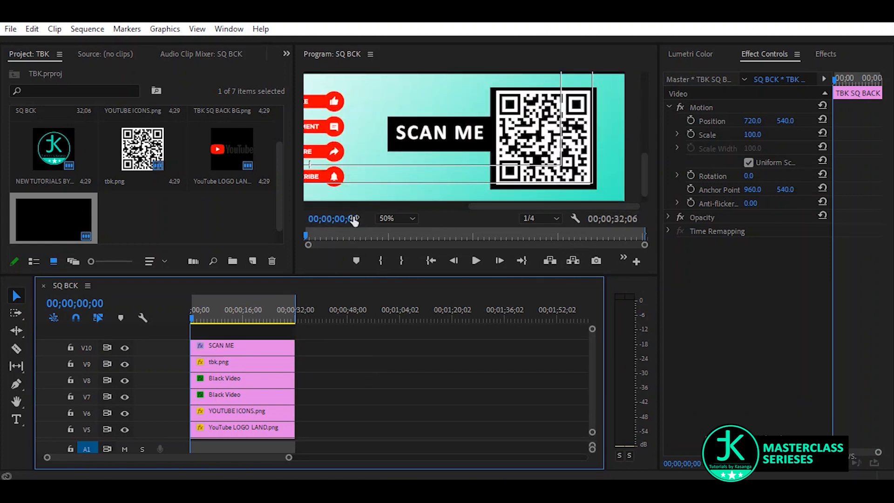
- Set the program preview zoom to Fit to check the whole squeezeback layout
left_click(380, 217)
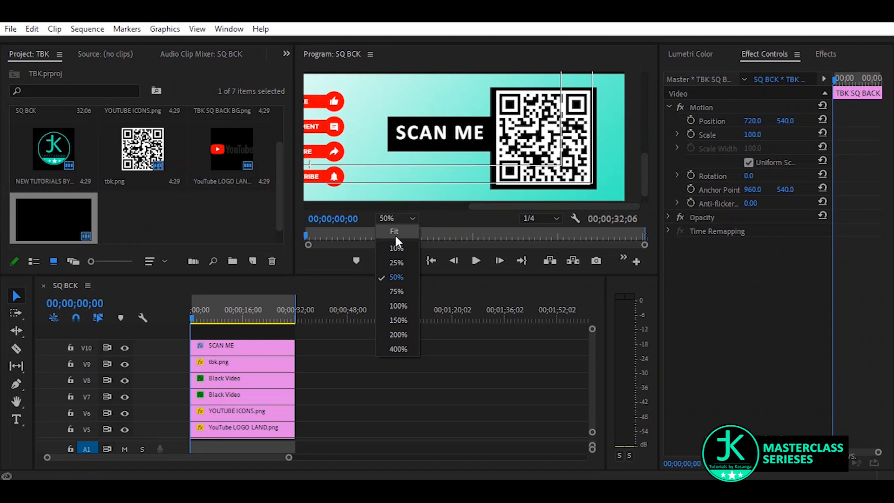
left_click(395, 232)
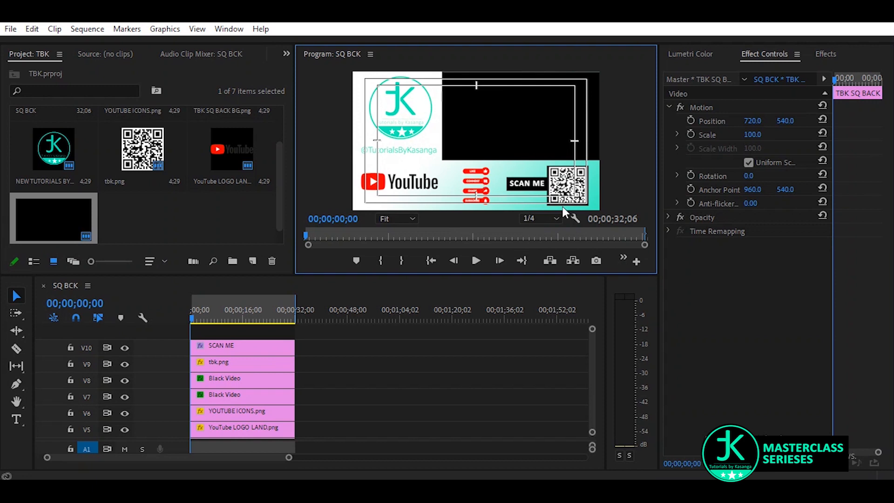
left_click(757, 124)
mouse_move(757, 124)
left_mouse_down()
mouse_move(766, 125)
mouse_move(757, 124)
left_mouse_up()
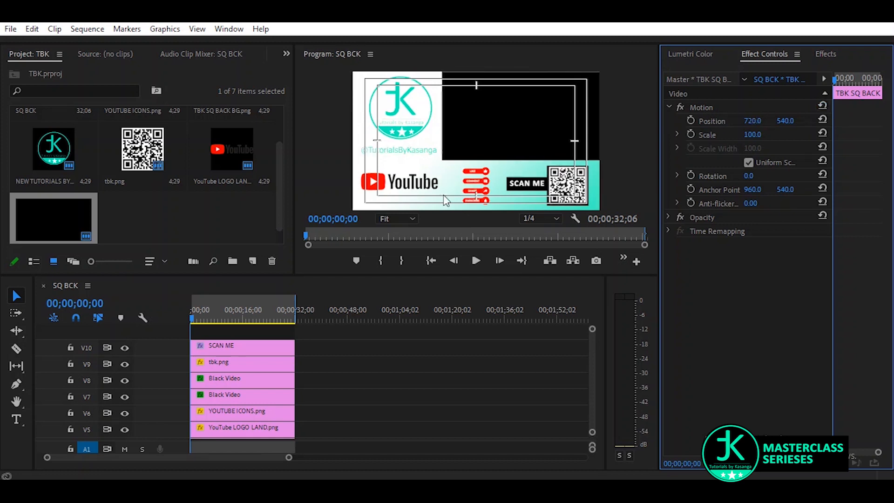
left_click(484, 176)
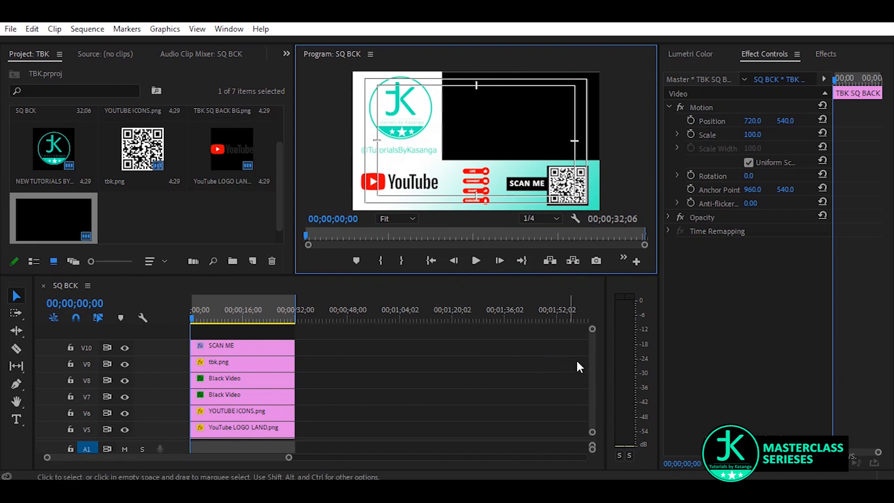
- Toggle the visibility of tracks V4, V5 and V6 to check which layer holds each element of the layout
left_click(589, 360)
scroll(587, 368, "down", 3)
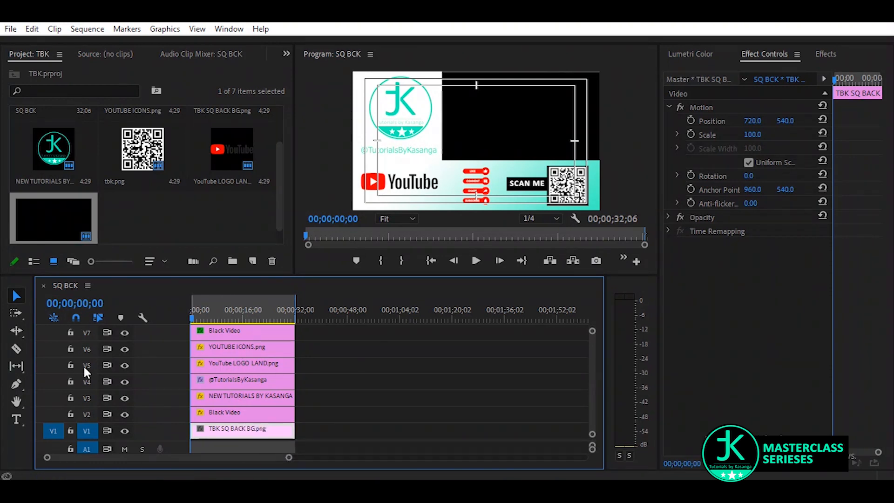
left_click(124, 364)
left_click(124, 364)
left_click(124, 382)
left_click(124, 348)
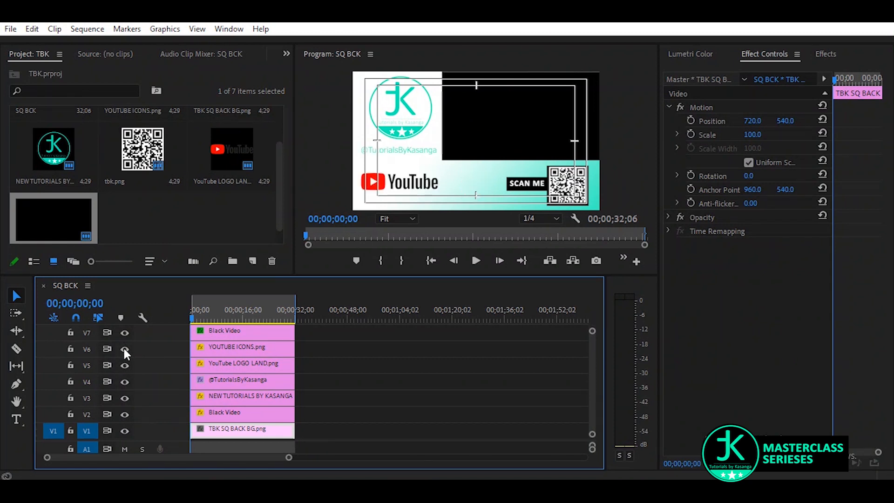
left_click(124, 349)
left_click(233, 348)
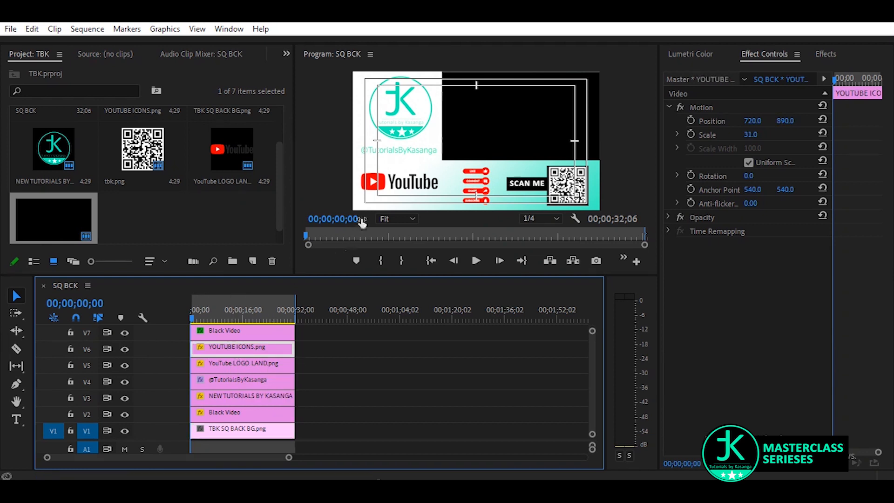
left_click(380, 189)
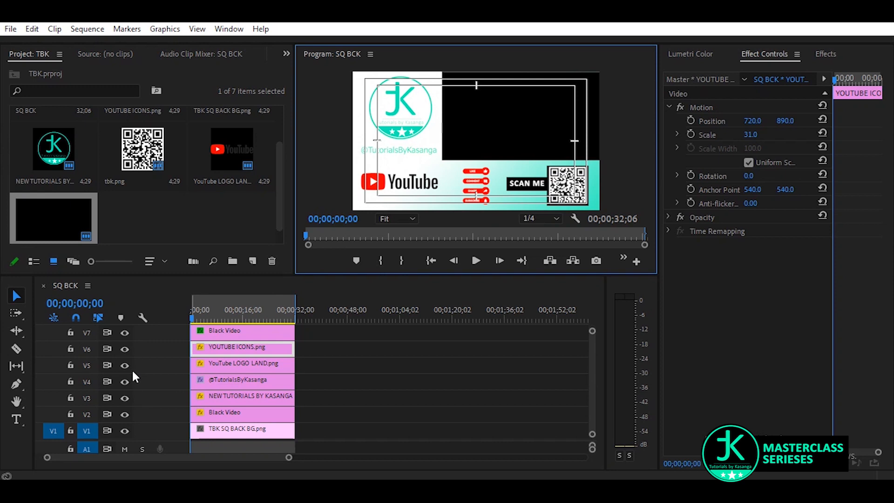
left_click(125, 381)
left_click(125, 381)
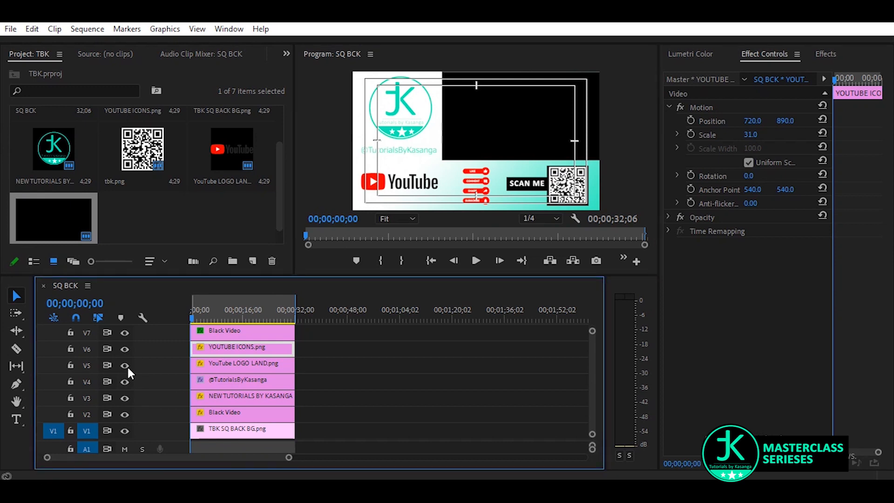
left_click(126, 365)
left_click(126, 365)
- Set the YouTube logo's horizontal position to 284 and its scale to 60, and save the project
left_click(206, 367)
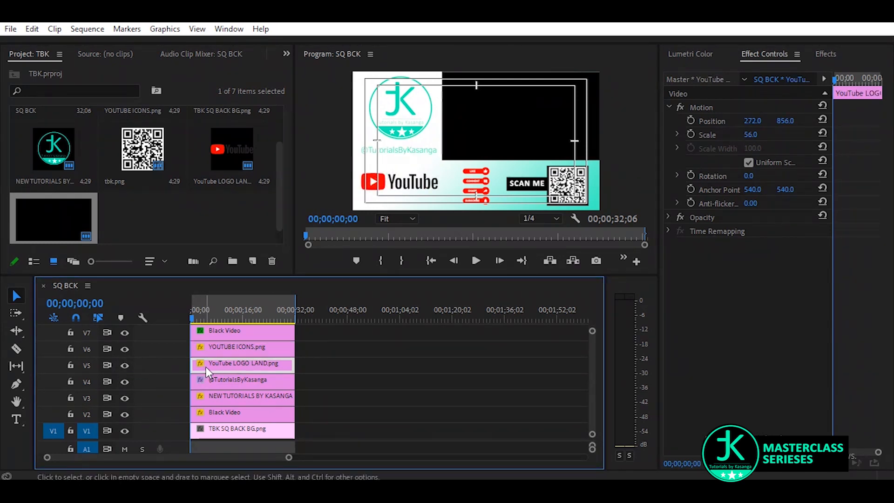
left_click_drag(752, 121, 758, 123)
left_click(748, 135)
type("6")
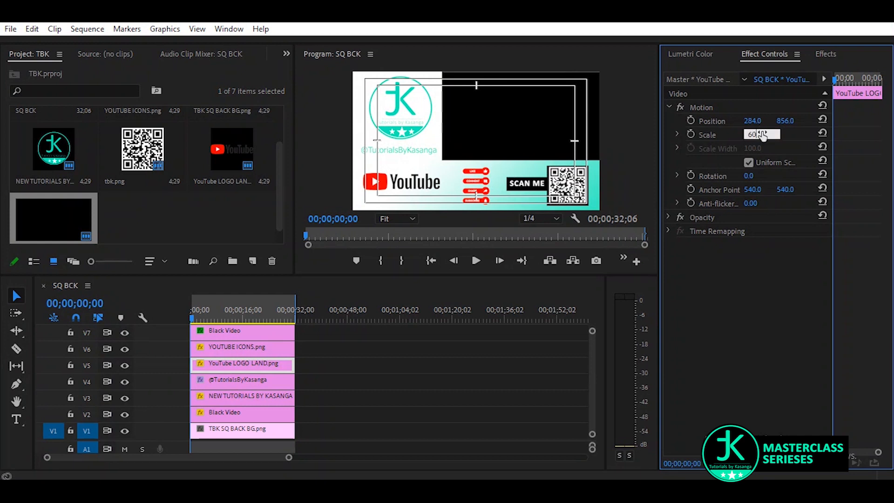
key("Return")
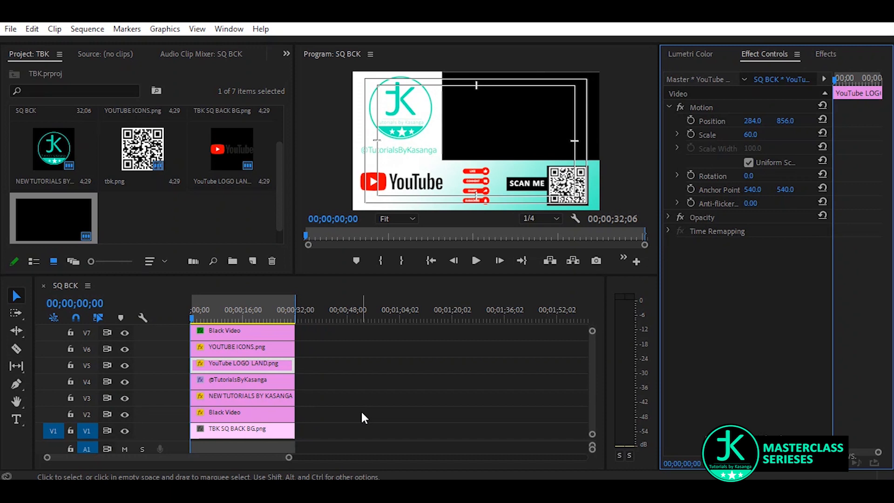
key("ctrl+s")
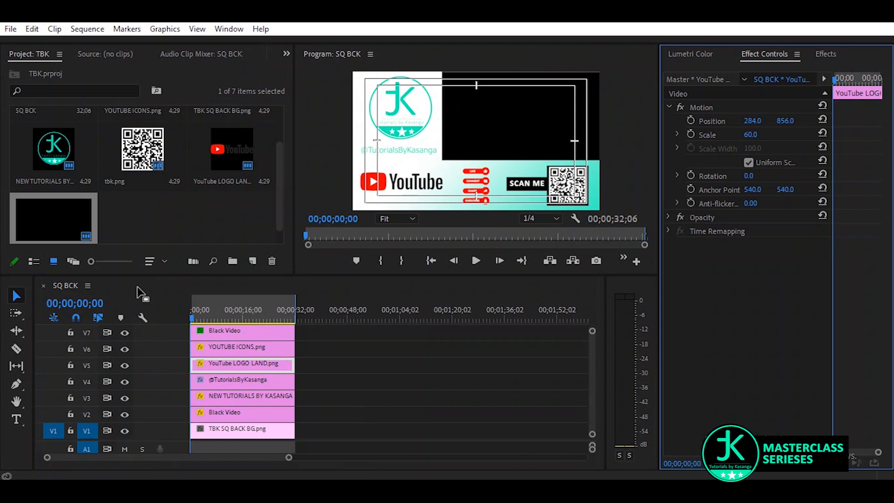
- Place TBK SQ BACK BG.png on V1 at 00;00;47;23, about 26 seconds long, and mark an In point at its start
left_click_drag(214, 312, 158, 322)
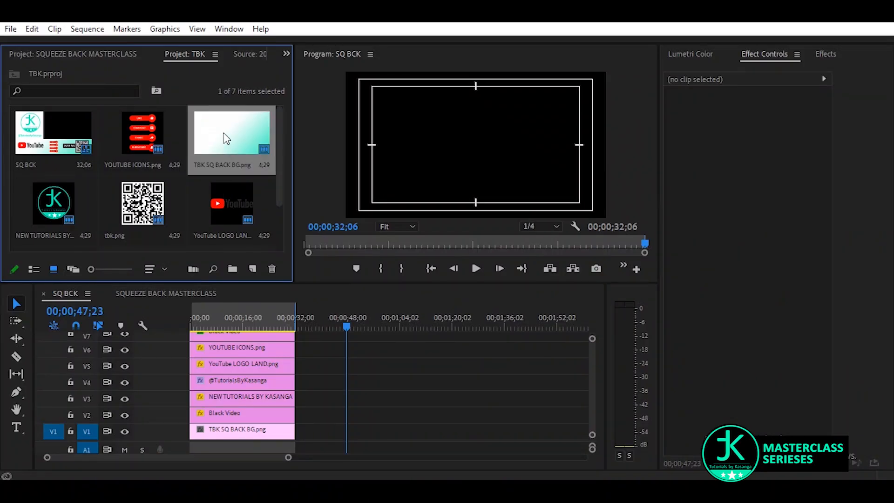
left_click_drag(225, 138, 431, 431)
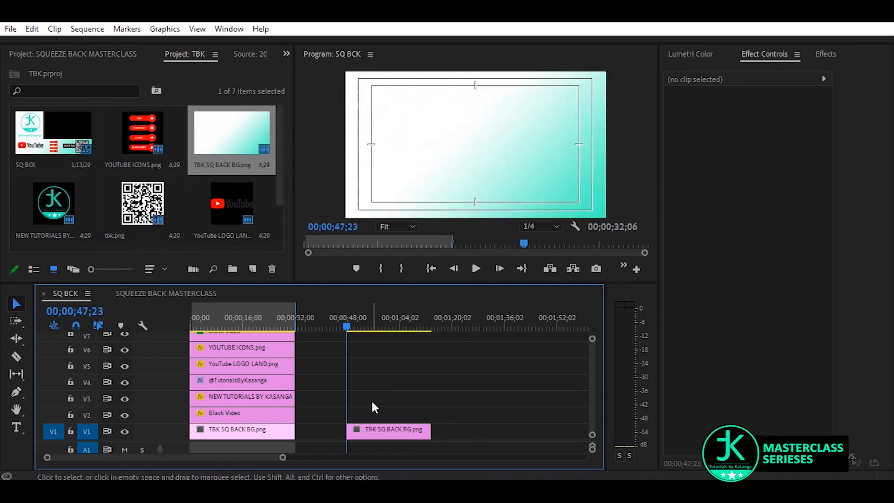
key("i")
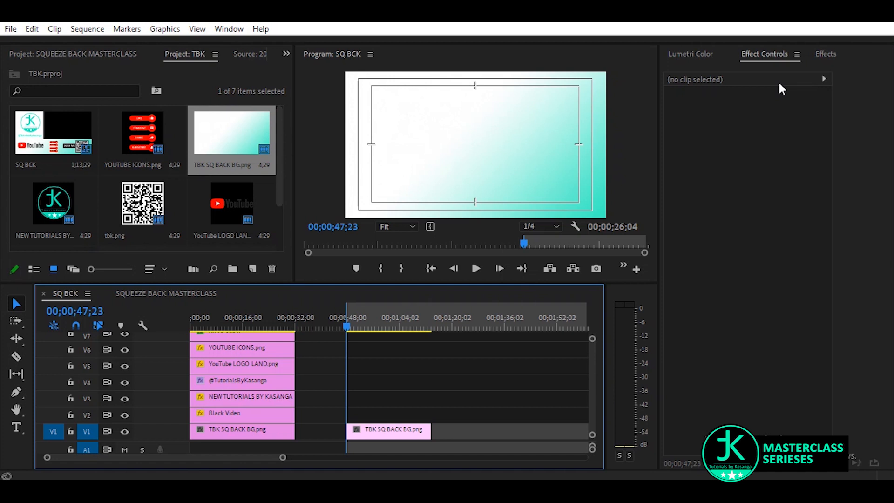
- Apply the Crop effect to the second TBK SQ BACK BG.png clip and crop its top by 81%
left_click(826, 54)
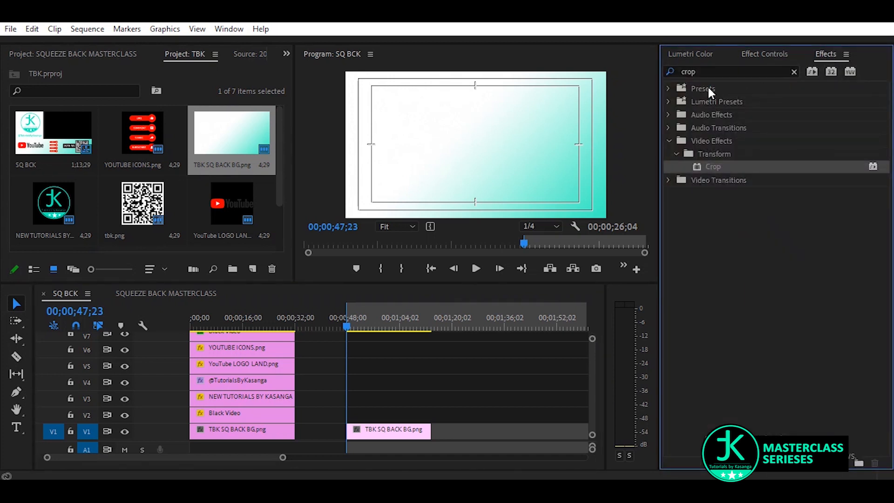
left_click_drag(720, 165, 394, 440)
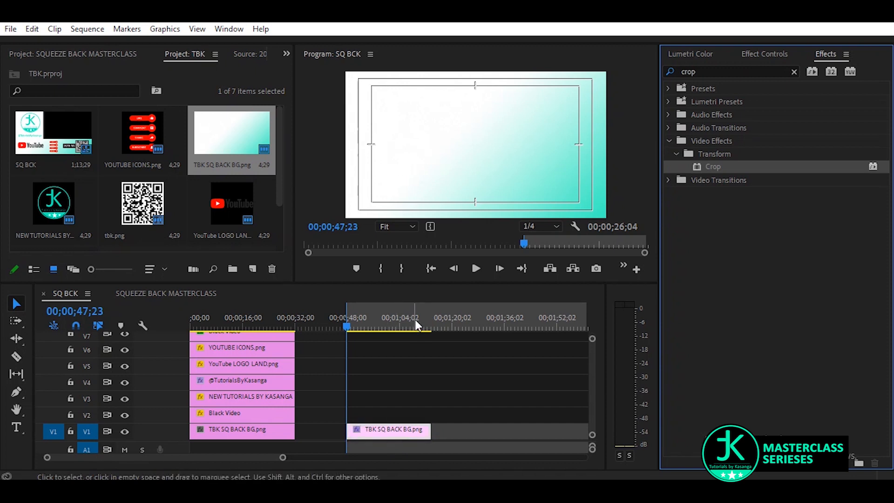
left_click(764, 54)
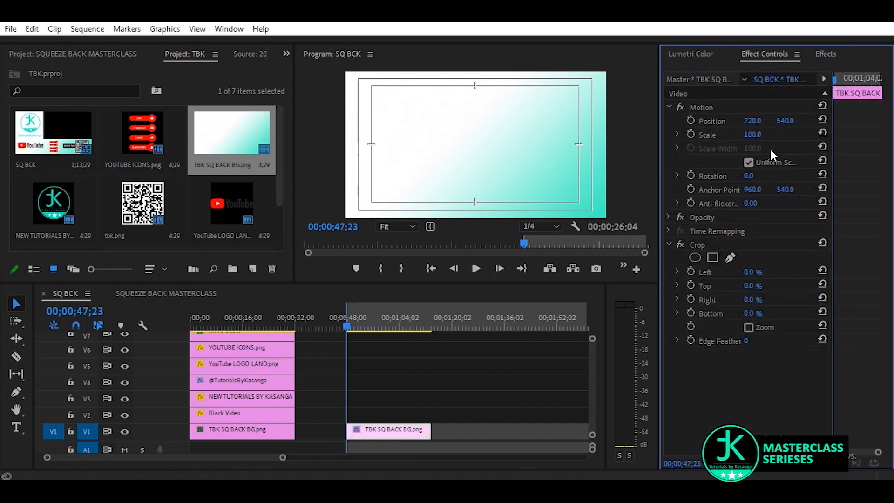
mouse_move(750, 285)
left_mouse_down()
mouse_move(789, 286)
mouse_move(762, 285)
left_mouse_up()
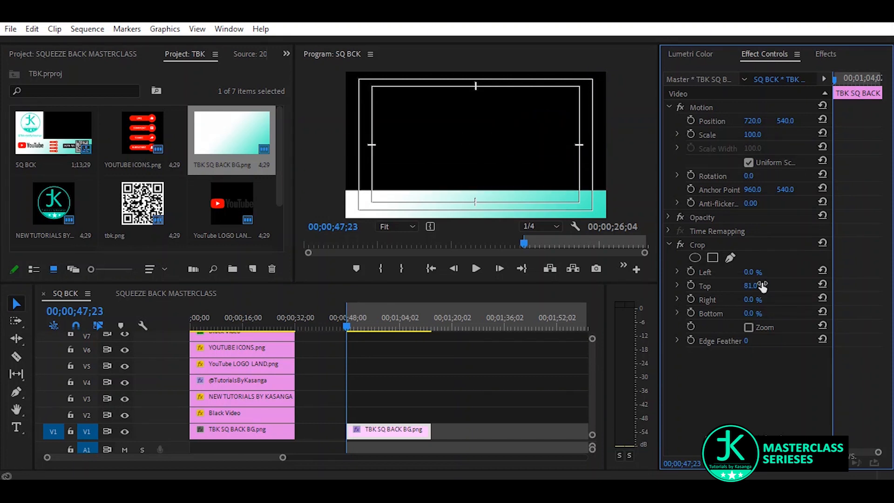
- Place tbk.png on V3 at 00;00;47;23, with its scale at 27 and its vertical position at 912
left_click(132, 204)
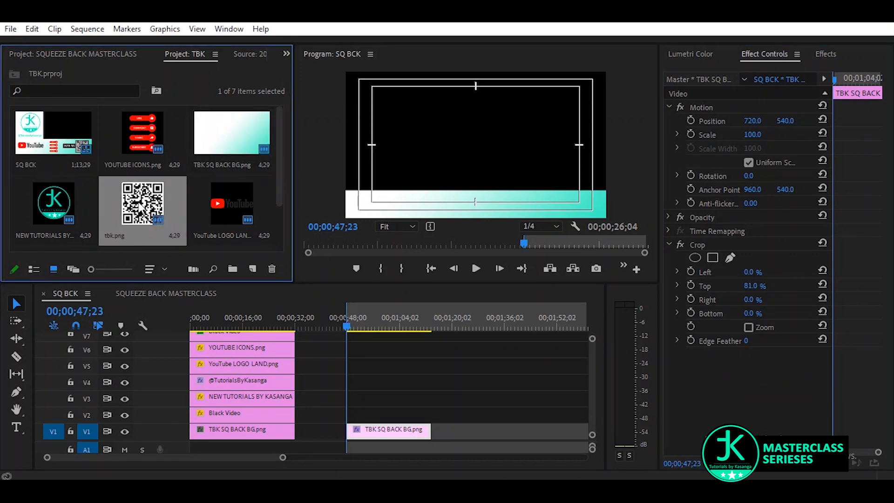
left_click_drag(139, 203, 353, 401)
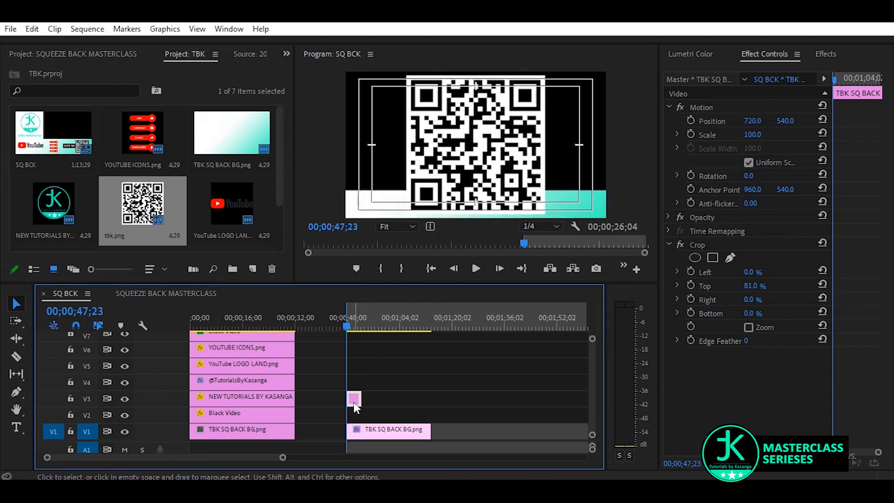
left_click(353, 402)
left_click_drag(755, 134, 721, 135)
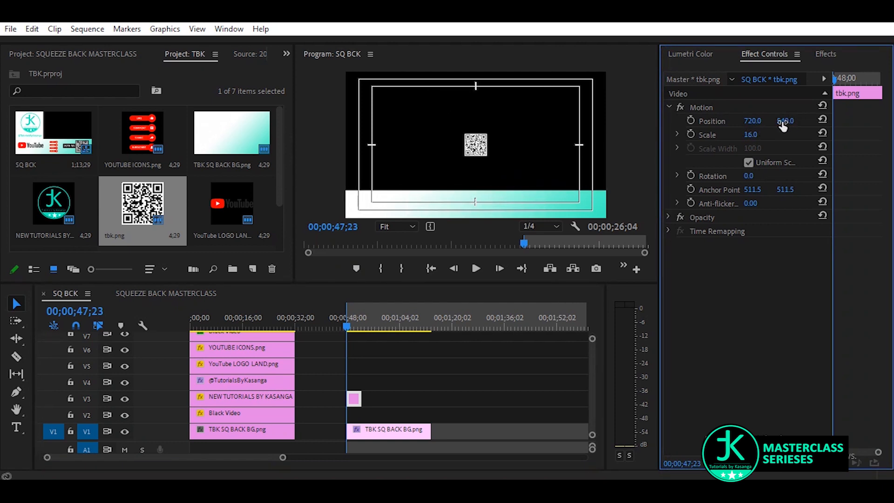
left_click_drag(784, 125, 845, 125)
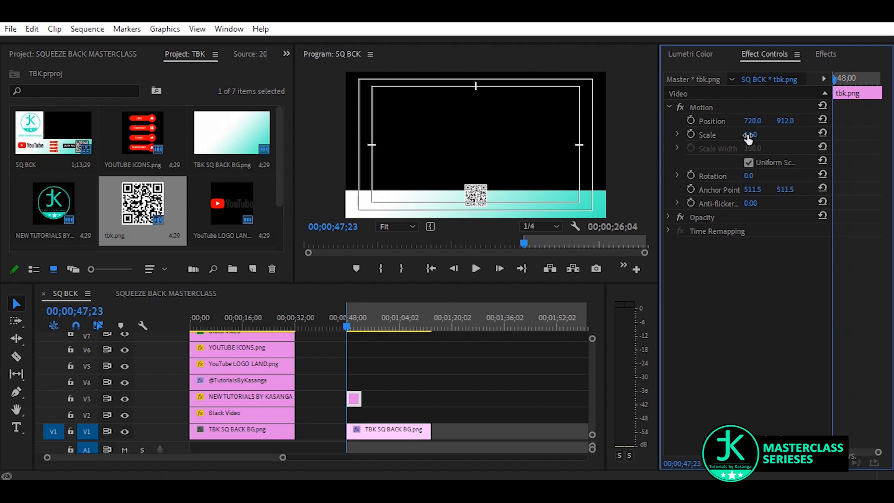
left_click_drag(750, 134, 754, 135)
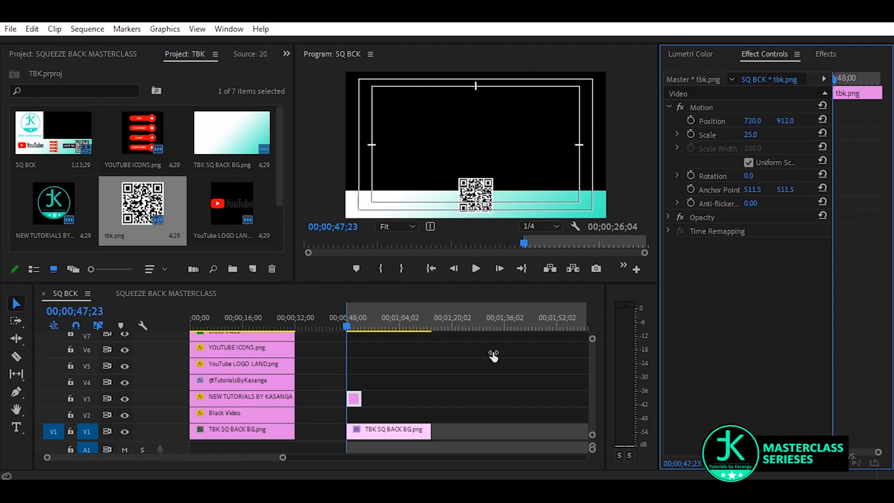
left_click_drag(493, 356, 426, 427)
- Move the tbk.png QR code to position 1257, 922, over the right end of the background strip
left_click(424, 424)
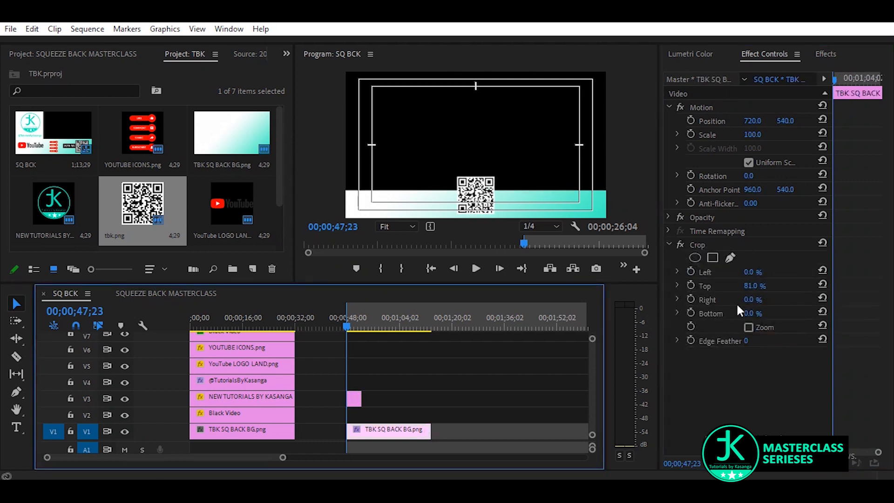
left_click_drag(754, 291, 756, 286)
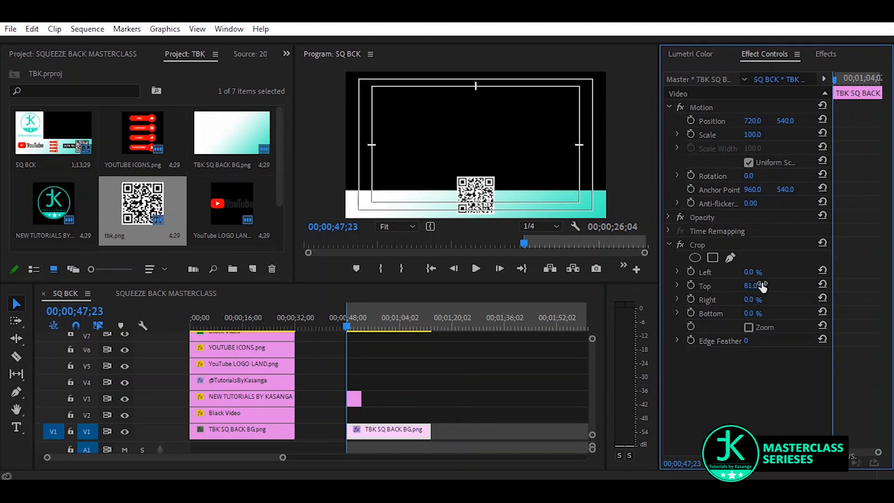
left_click(373, 402)
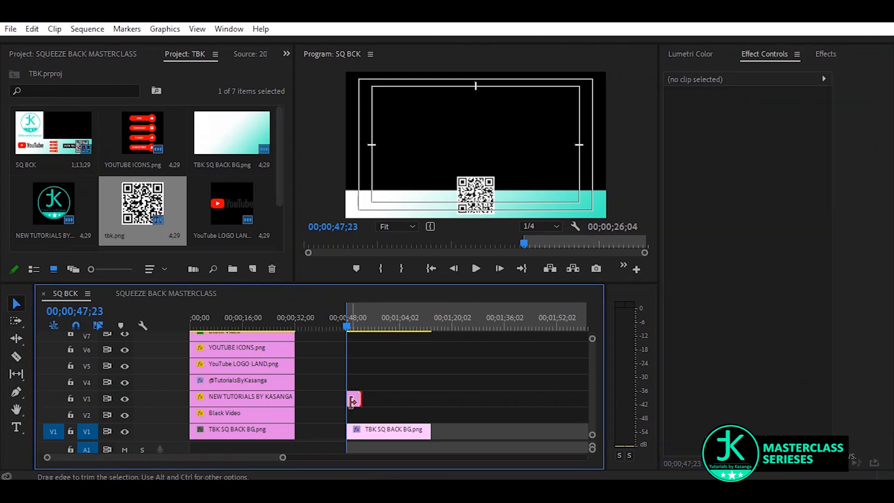
left_click(354, 399)
left_click_drag(785, 120, 819, 121)
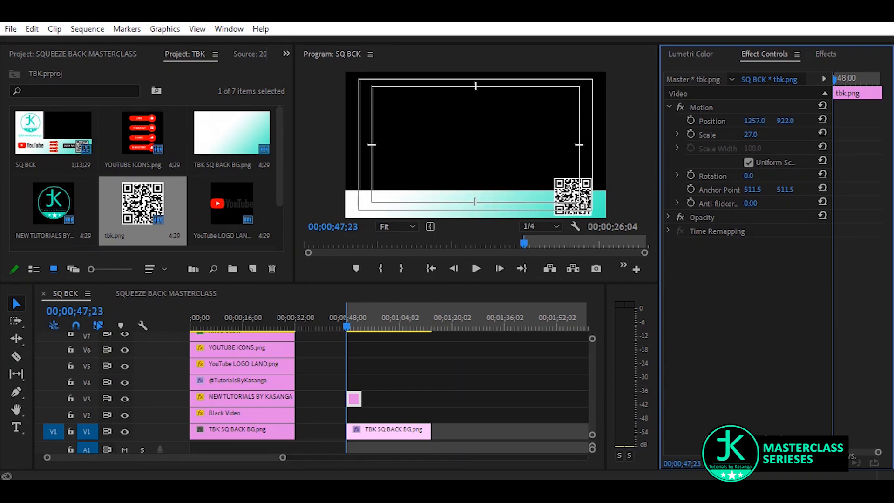
- Place Black Video on V2 at 00;00;47;23, beneath the QR code, and apply the Crop effect to it
scroll(131, 194, "down", 1)
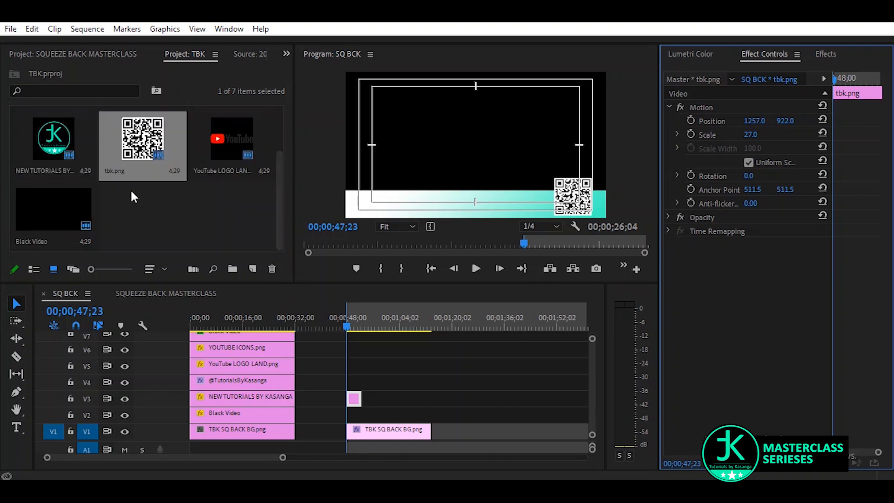
left_click(38, 220)
left_click_drag(42, 213, 350, 413)
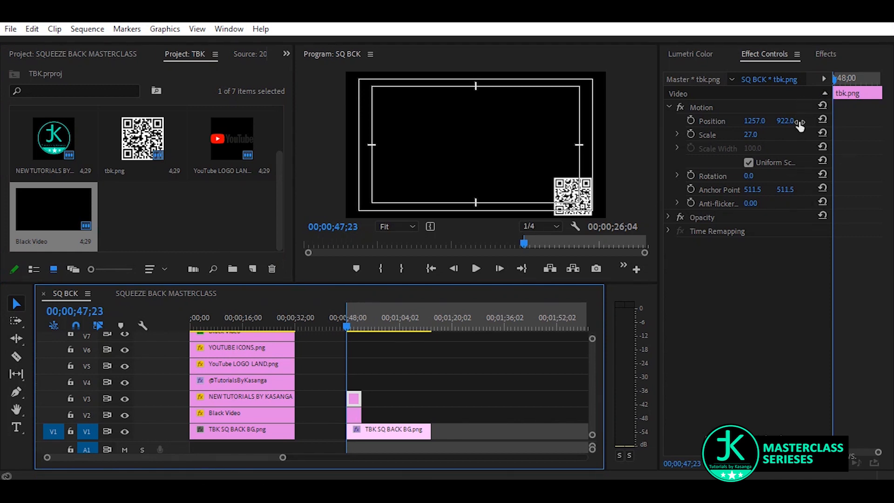
left_click(827, 54)
left_click_drag(411, 351, 356, 415)
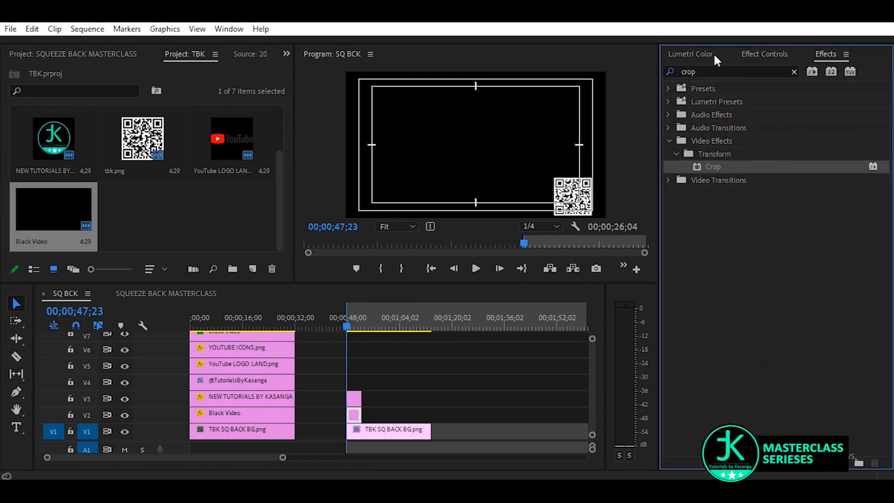
left_click(756, 54)
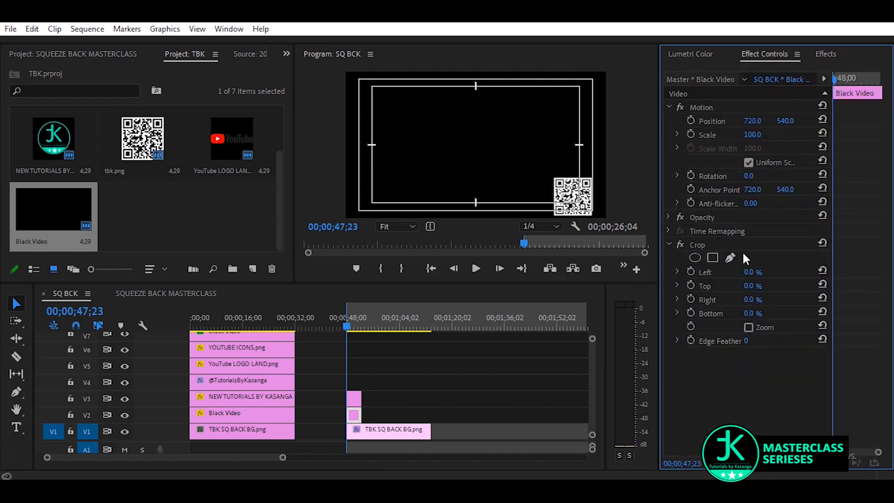
- Crop the V2 Black Video clip by 79% left, 67% top and 4% right to form a backing behind the QR code
mouse_move(749, 287)
left_mouse_down()
mouse_move(798, 286)
mouse_move(761, 298)
left_mouse_up()
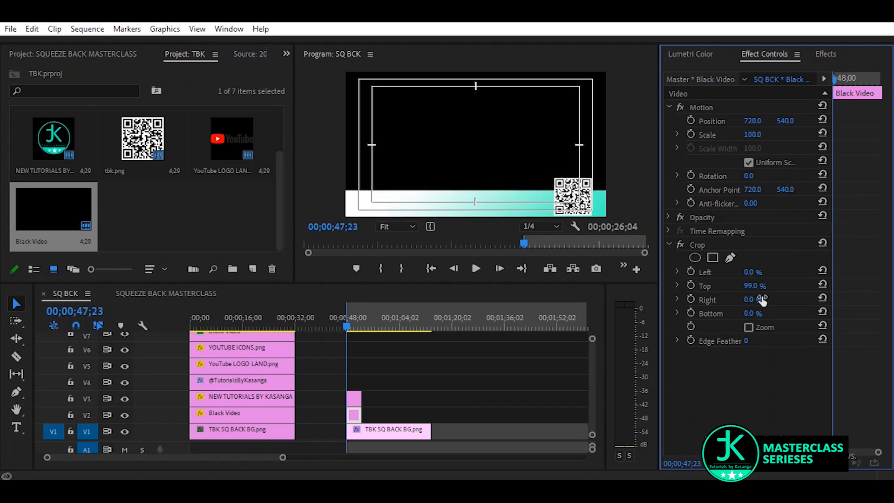
left_click(822, 284)
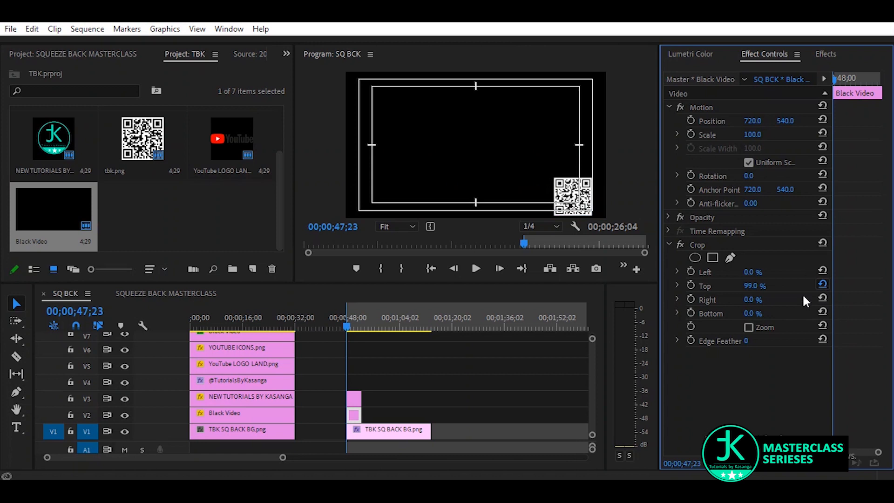
mouse_move(752, 316)
left_mouse_down()
mouse_move(759, 317)
mouse_move(750, 316)
left_mouse_up()
left_click_drag(747, 285, 761, 299)
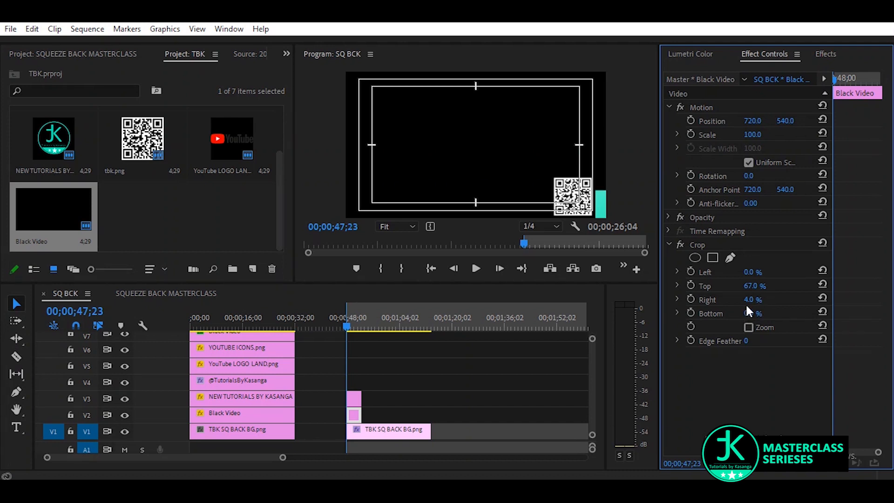
left_click_drag(748, 272, 786, 272)
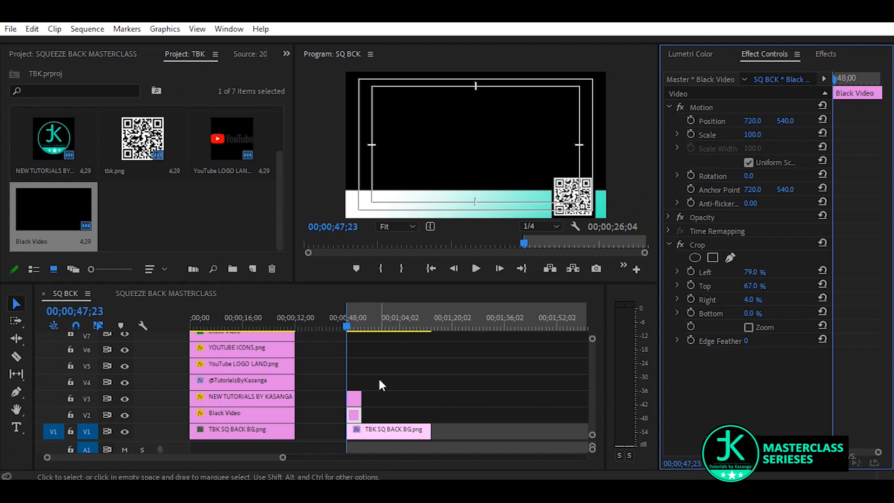
- Move the second layout's three clips up one track and place an uncropped TBK SQ BACK BG.png on V1 at 00;00;47;23
left_click_drag(410, 376, 378, 417)
left_click(416, 383)
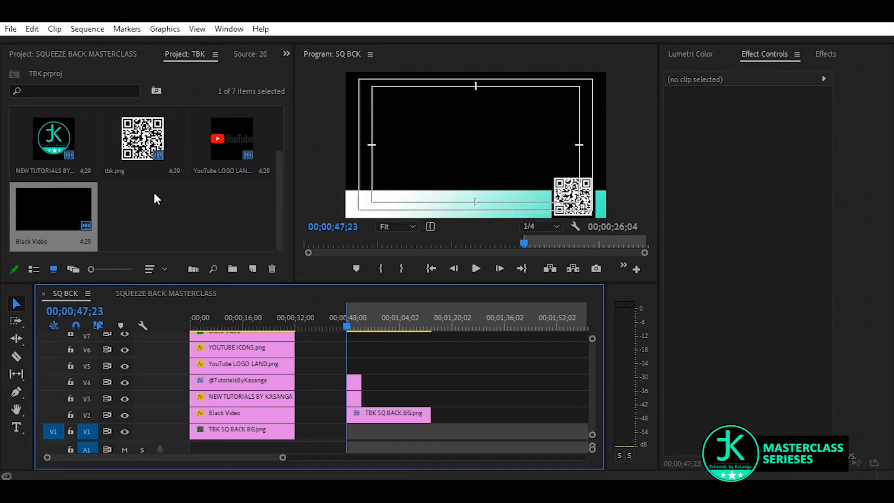
left_click(152, 190)
scroll(154, 191, "up", 1)
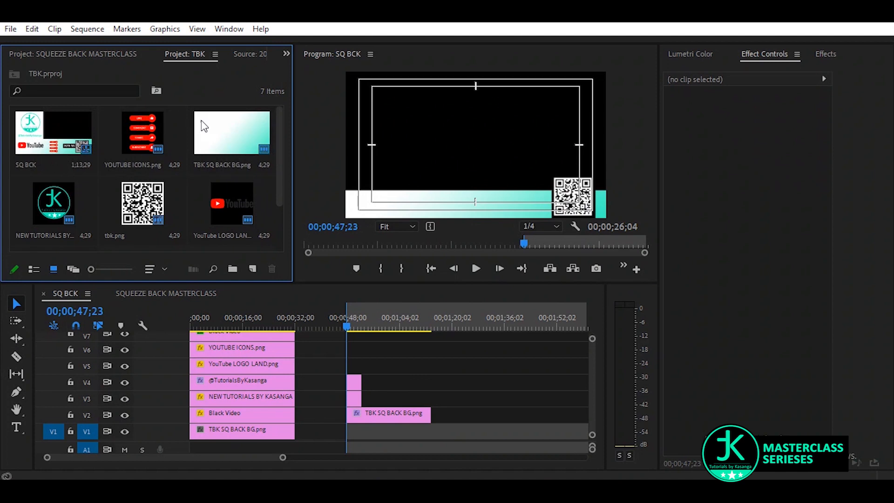
left_click(213, 131)
left_click_drag(245, 127, 346, 431)
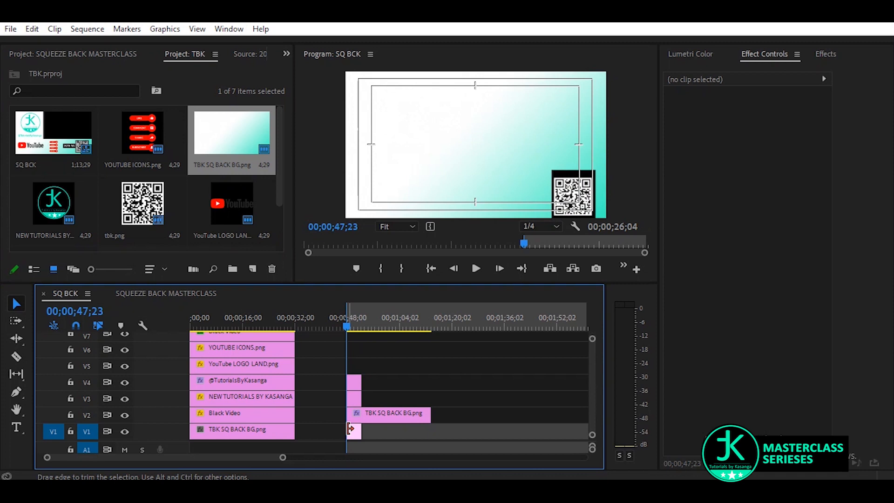
- Set the QR code's black backing to a 71% top crop and a horizontal position of 718
left_click(355, 400)
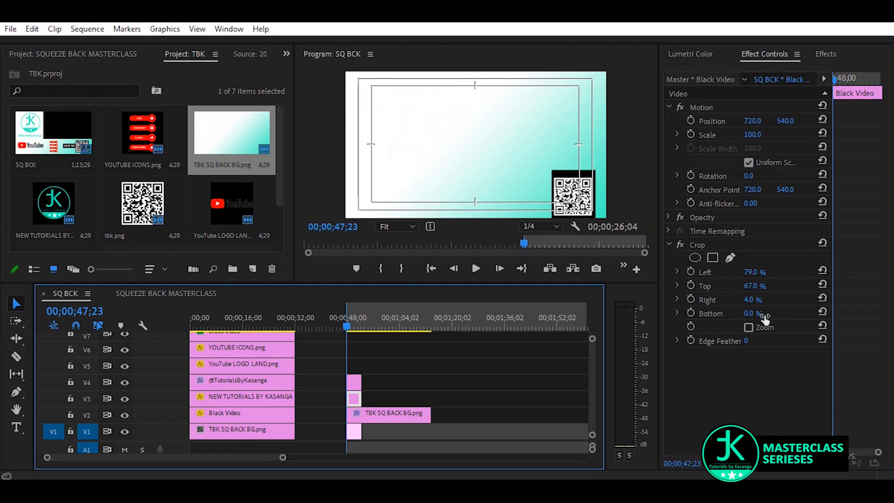
left_click_drag(755, 287, 744, 289)
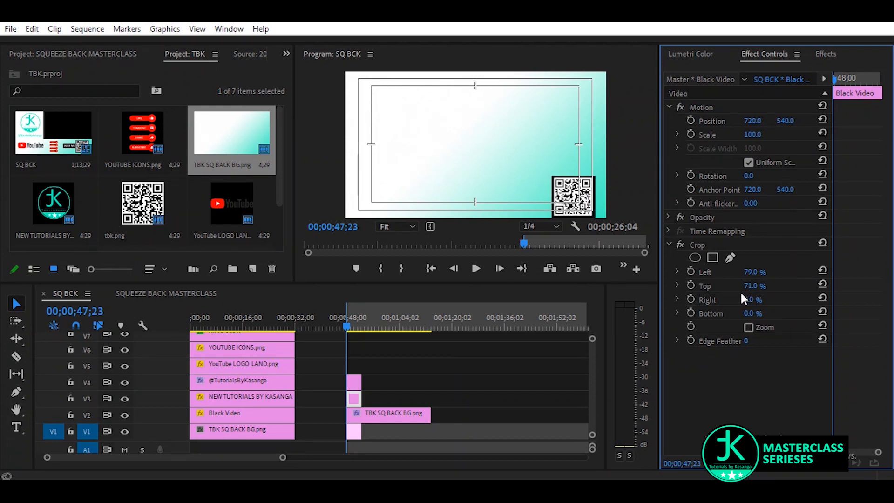
left_click_drag(757, 121, 747, 121)
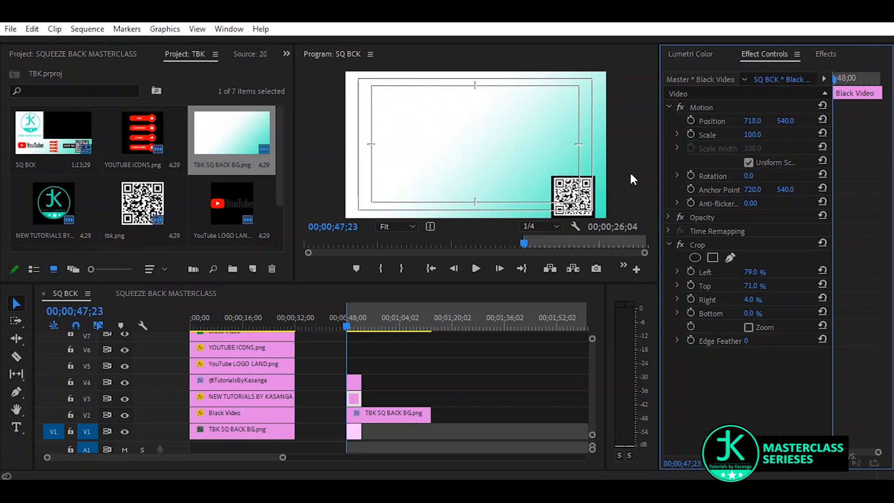
- Move the tbk.png QR code clip from V4 up to V5 and hide track V1
left_click(353, 384)
left_click_drag(354, 386, 358, 375)
left_click(357, 433)
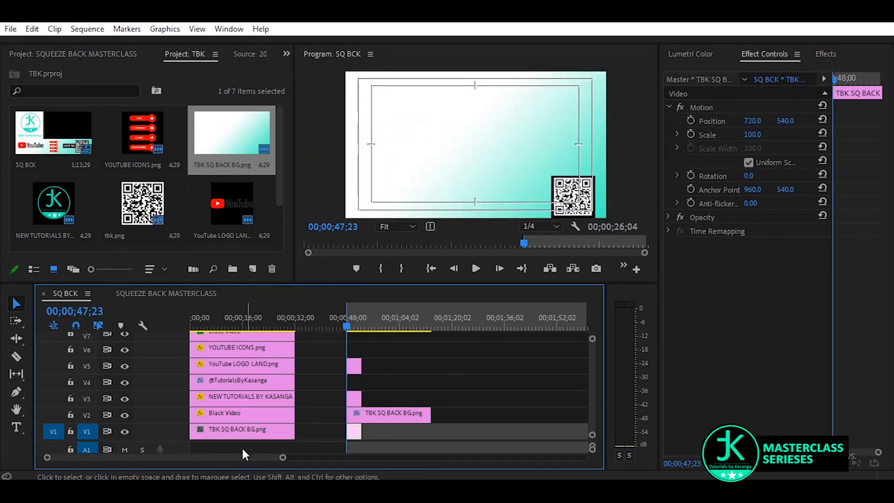
left_click(124, 431)
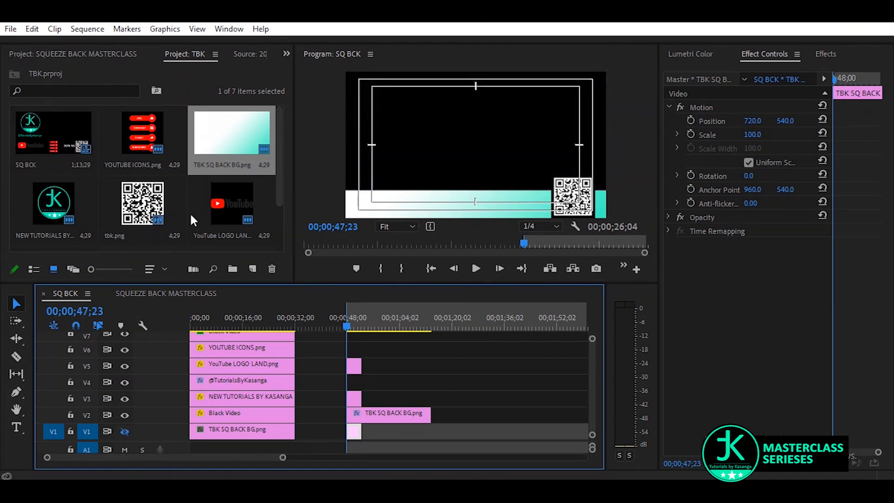
- Place another Black Video on V4 at 00;00;47;23 and apply the Crop effect to it
scroll(152, 198, "down", 2)
left_click(50, 245)
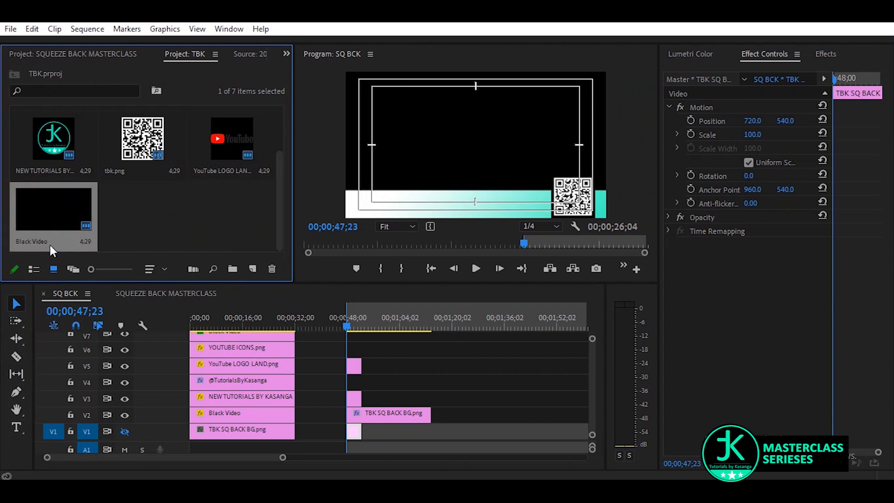
left_click_drag(50, 209, 349, 382)
left_click(824, 54)
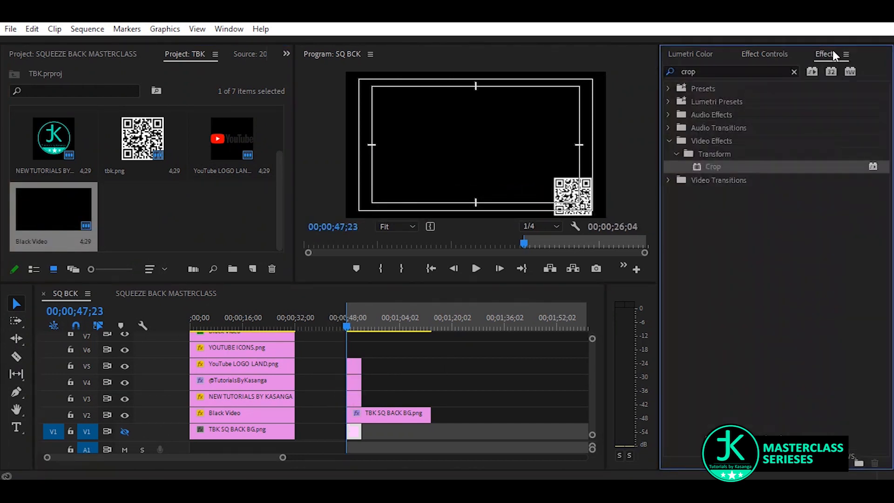
mouse_move(704, 176)
left_mouse_down()
mouse_move(465, 303)
mouse_move(354, 383)
left_mouse_up()
left_click(778, 52)
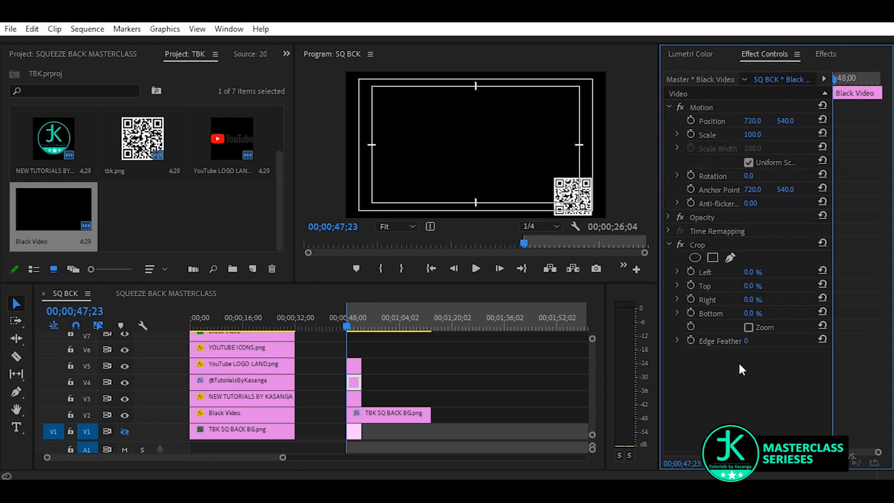
- Crop the V4 Black Video by 62% left, 82% top, 9% right and 8% bottom, and set its vertical position to 577
left_click_drag(748, 286, 754, 312)
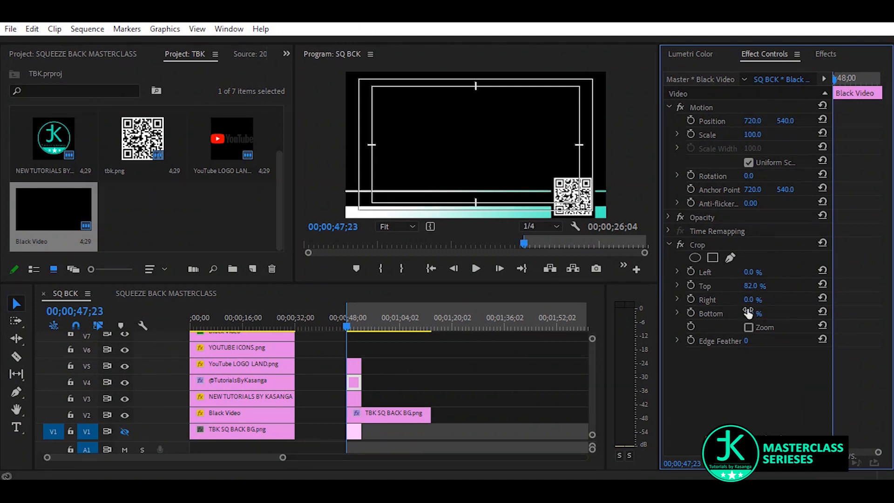
left_click_drag(748, 272, 762, 299)
left_click_drag(785, 120, 802, 121)
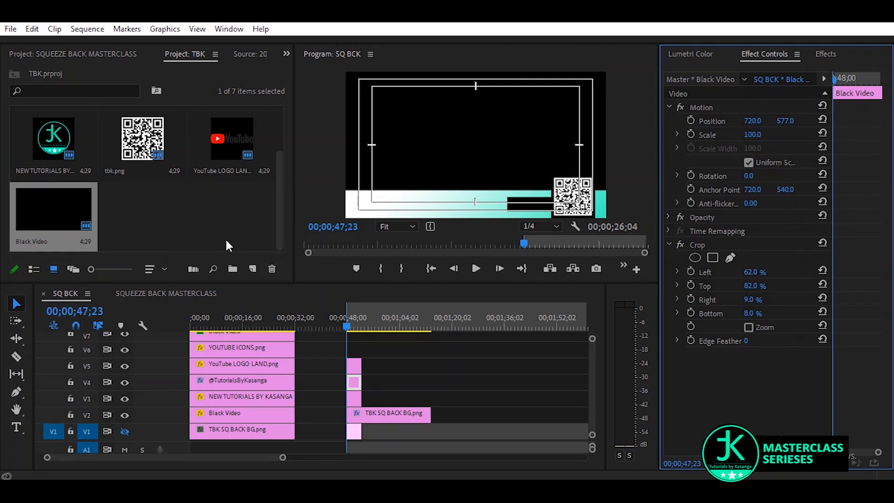
- Add the text SCAN ME over the black bar beside the QR code, with font size 63 and vertical position 591
left_click(16, 427)
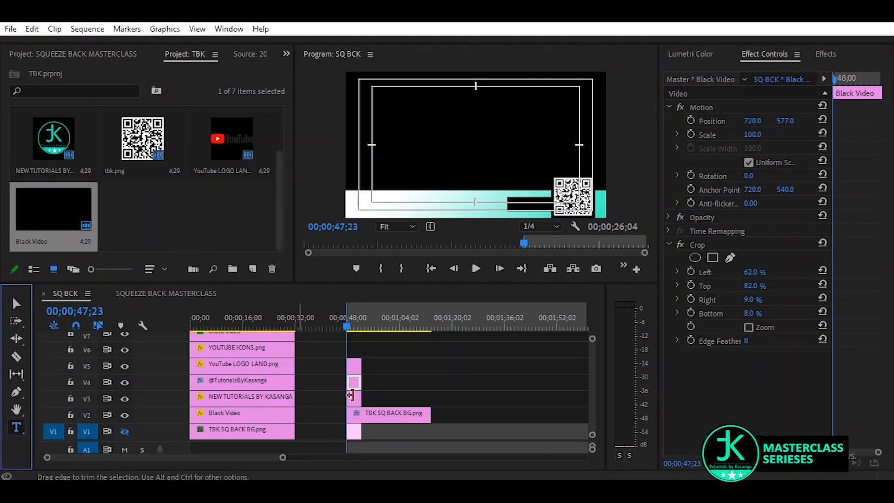
left_click(514, 205)
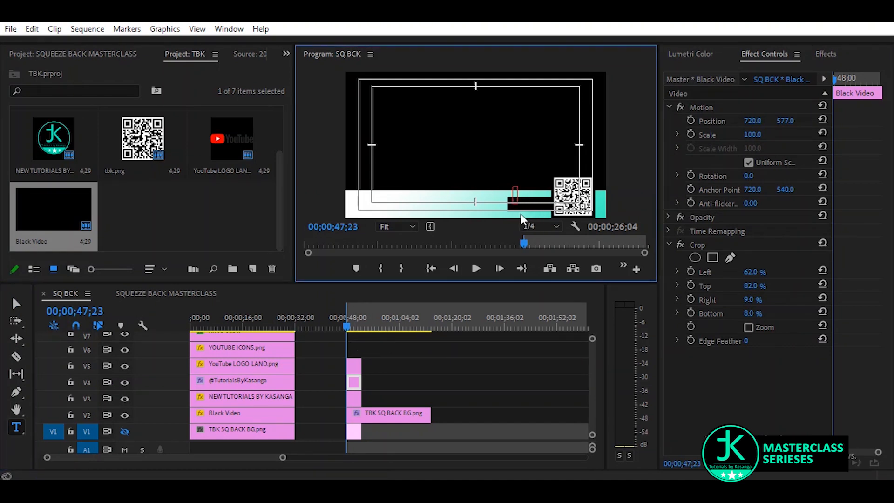
type("SCAN ME")
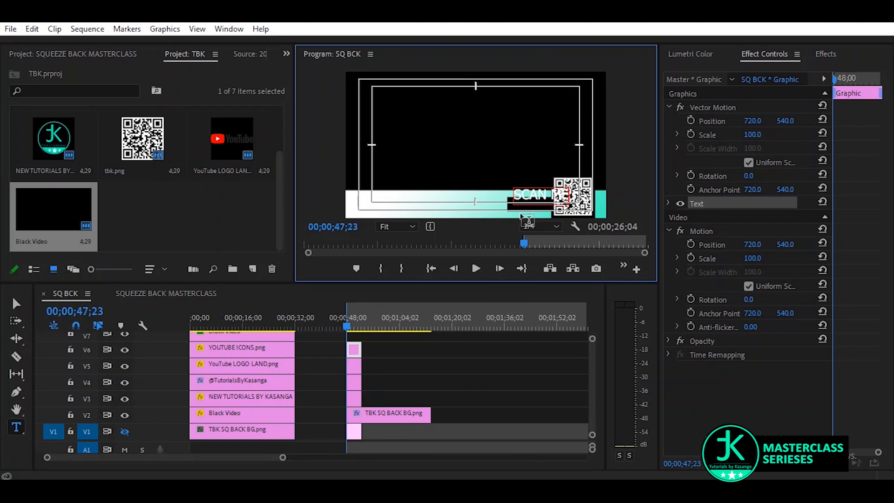
key("ctrl+a")
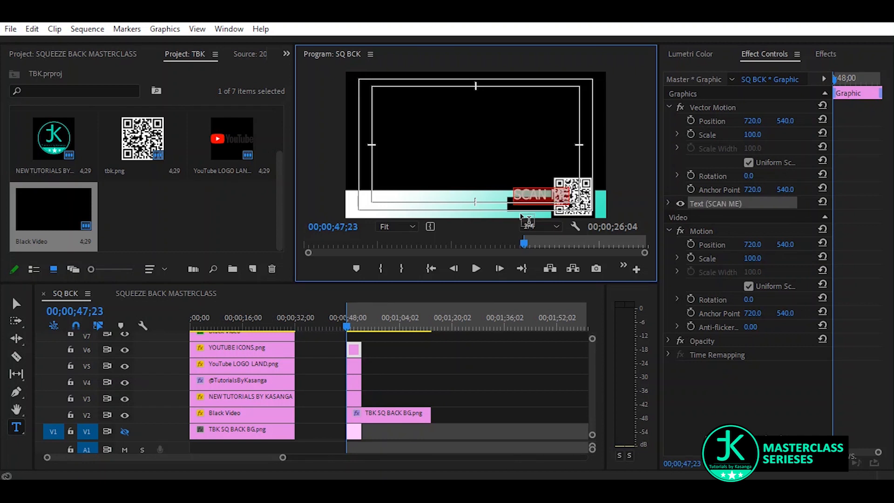
left_click(667, 204)
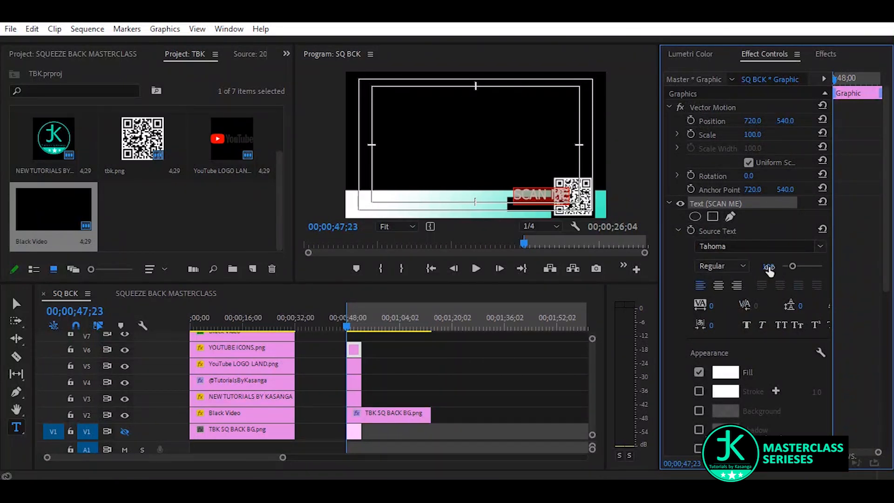
left_click_drag(768, 266, 749, 265)
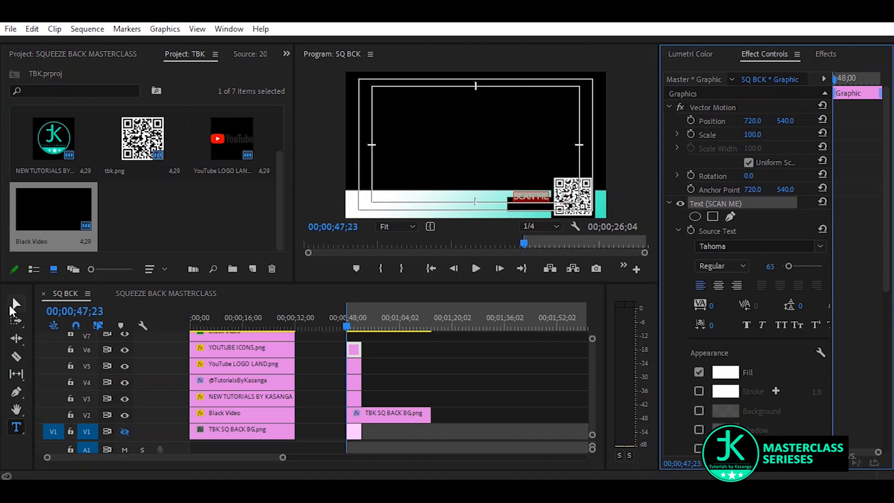
left_click(11, 307)
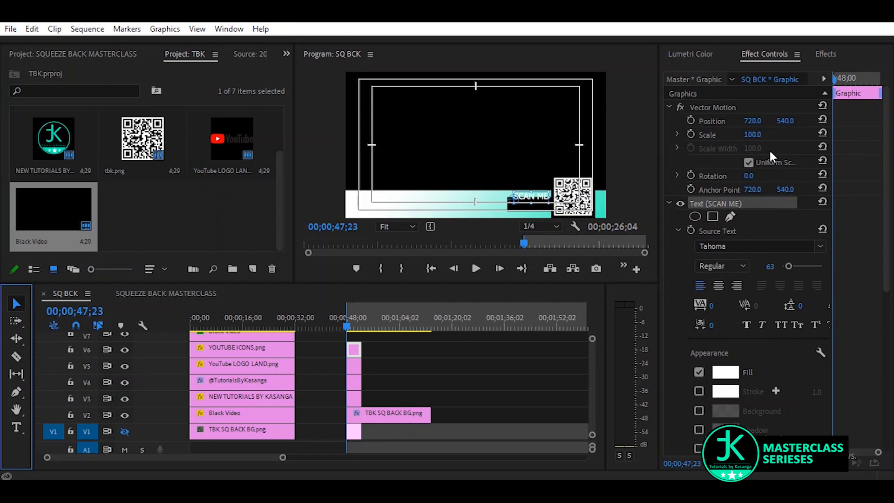
left_click_drag(785, 121, 811, 120)
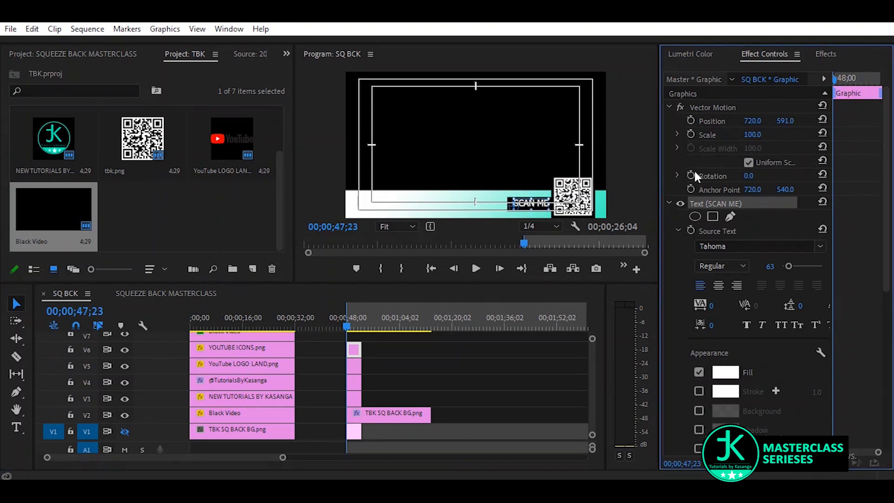
- Turn off the Program monitor's safe margins and lower the SCAN ME text slightly within its black bar
left_click(575, 227)
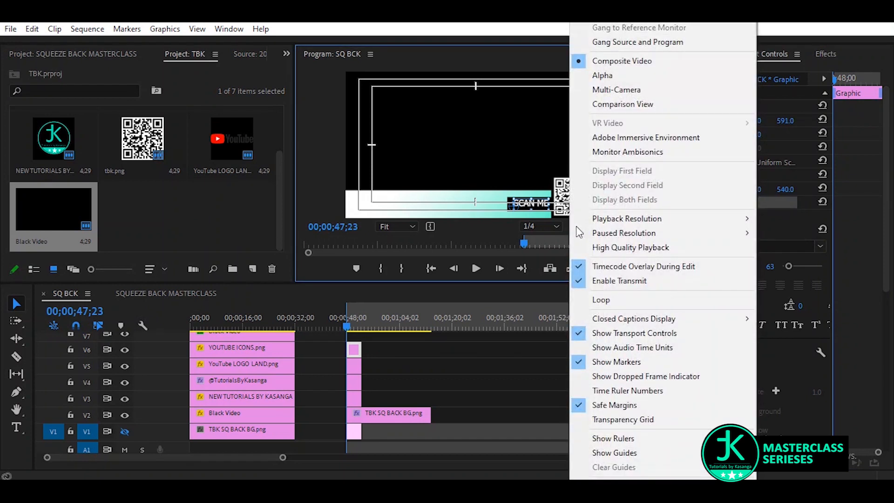
left_click(579, 405)
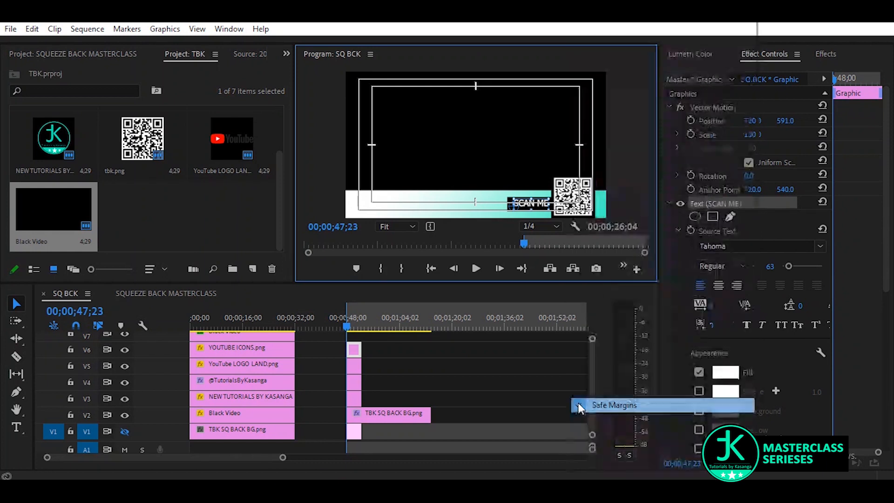
left_click(481, 378)
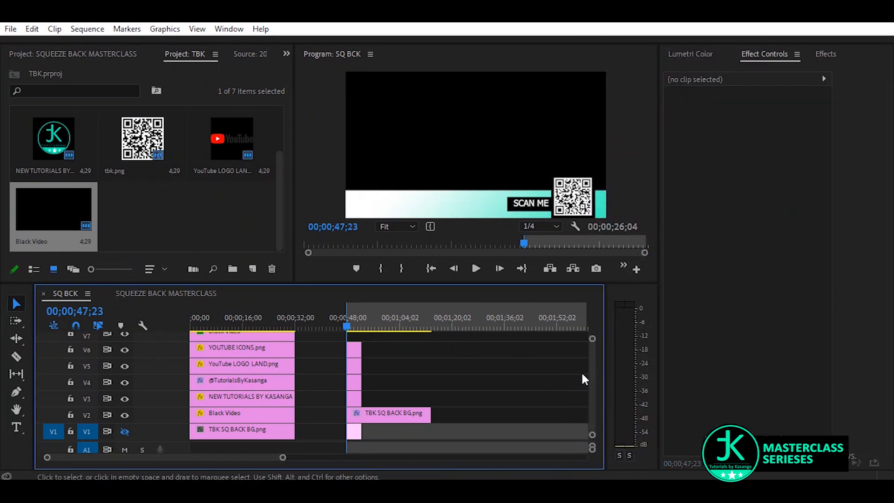
left_click(354, 349)
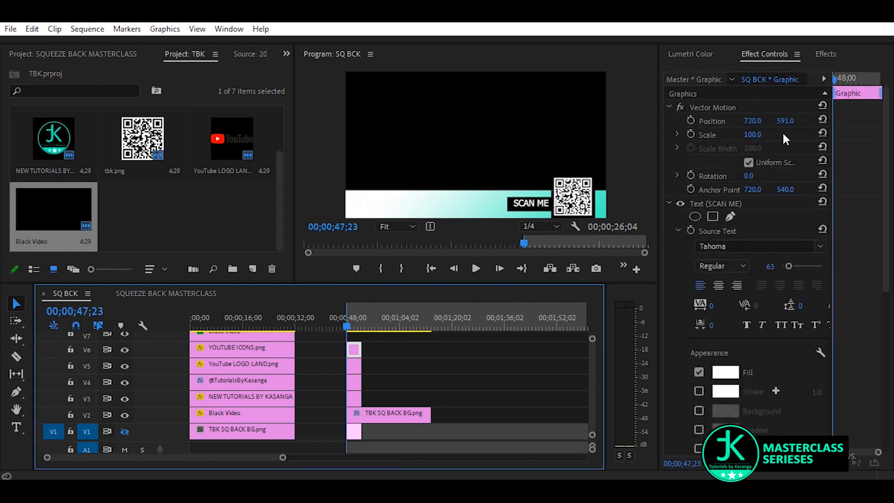
left_click_drag(787, 121, 789, 120)
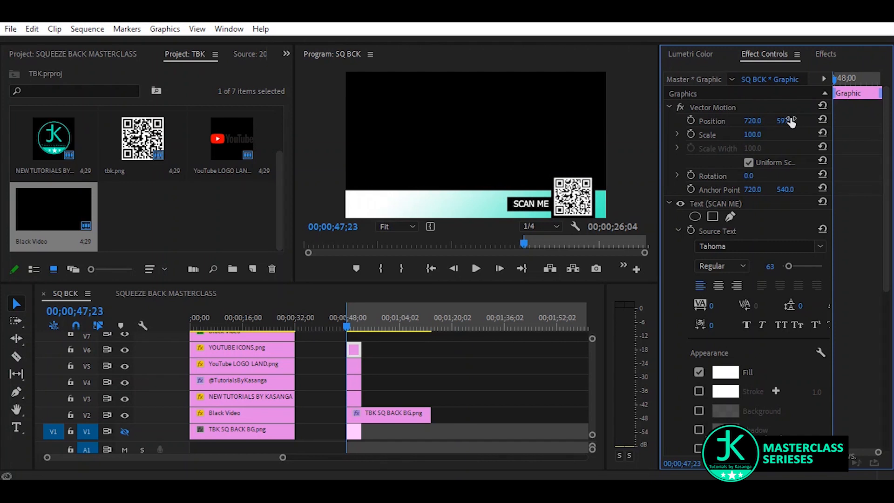
- Set the horizontal position of the V4 Black Video behind SCAN ME to 734
left_click(354, 366)
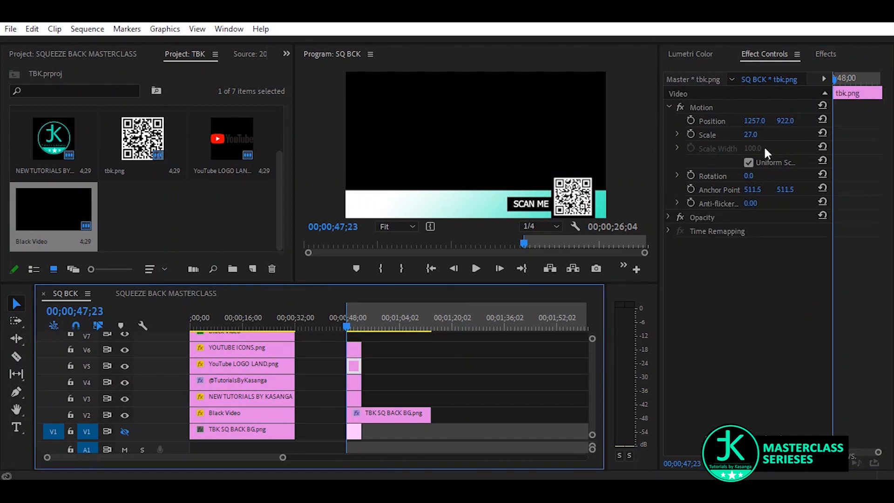
left_click_drag(754, 121, 754, 120)
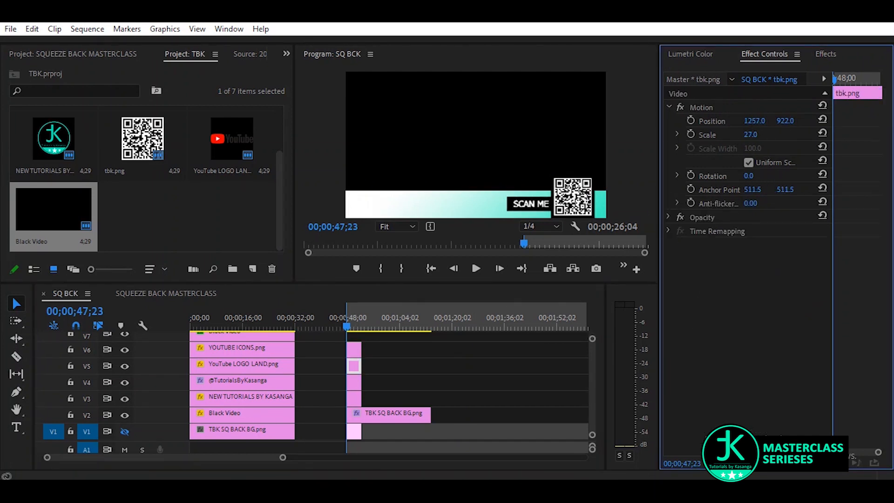
left_click(353, 382)
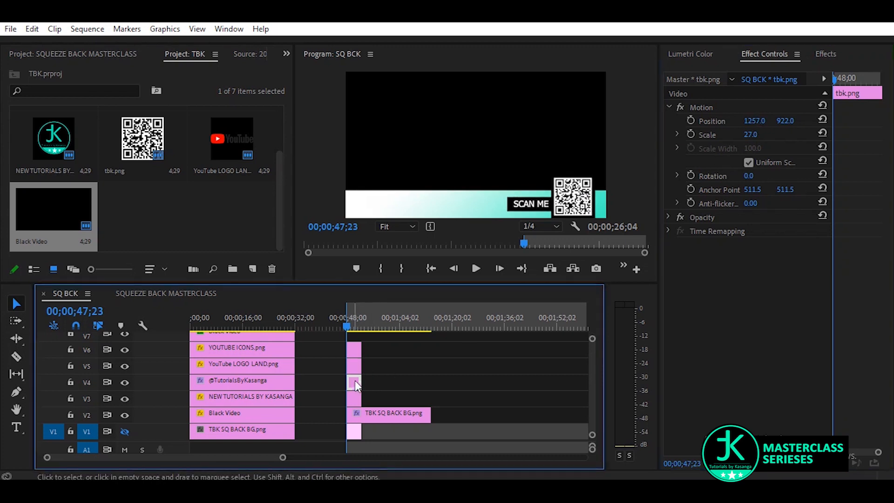
mouse_move(752, 121)
left_mouse_down()
mouse_move(760, 120)
mouse_move(750, 134)
left_mouse_up()
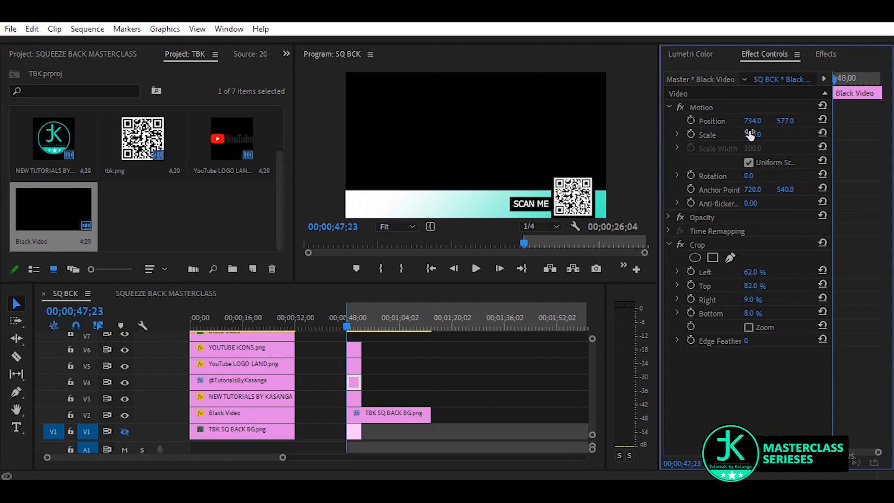
- Place the YouTube LOGO LAND image on V7 at 00;00;47;23, above the SCAN ME graphic
left_click(176, 209)
left_click(235, 147)
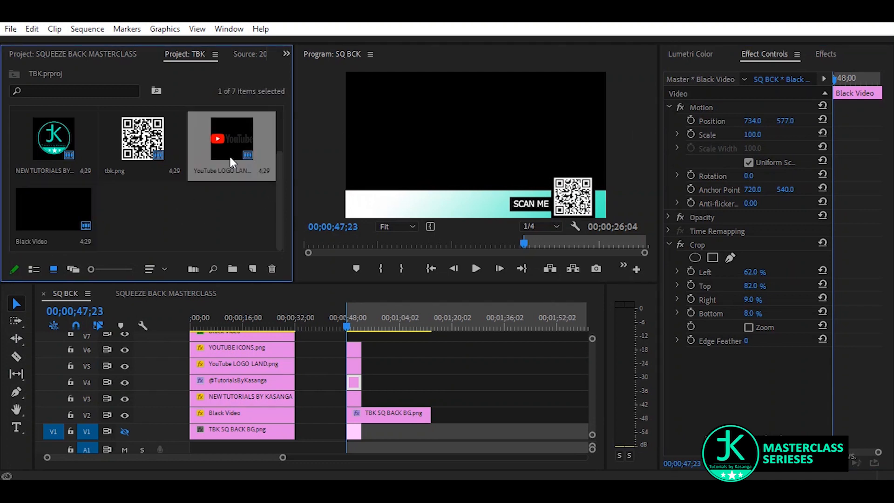
left_click_drag(221, 154, 352, 342)
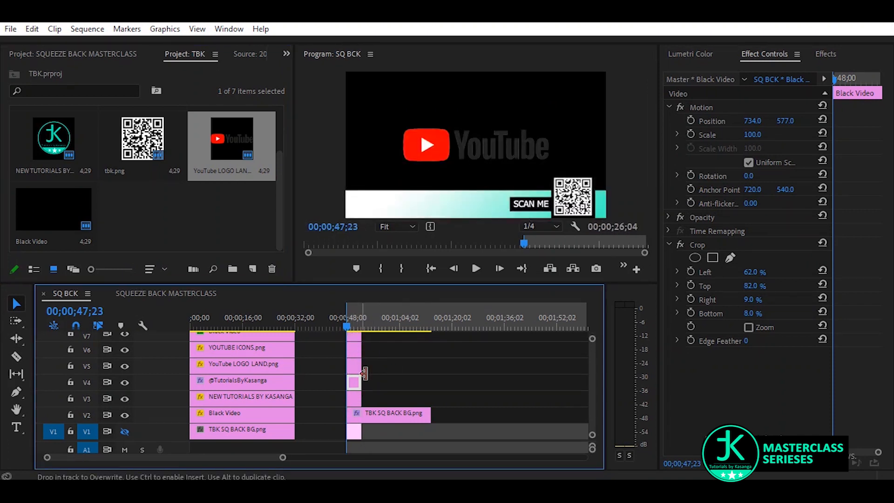
scroll(592, 400, "up", 4)
left_click_drag(590, 394, 590, 391)
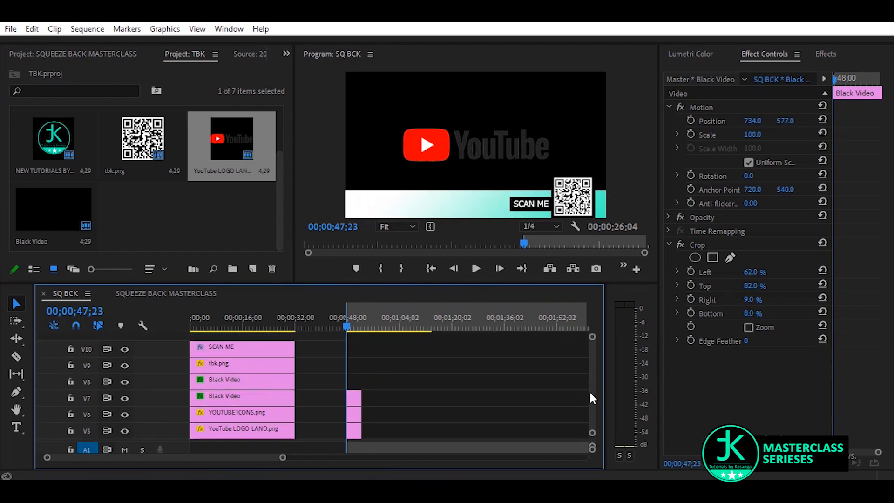
- Scale the V7 YouTube logo to 23 and position it at 539, 985 on the strip
left_click(354, 404)
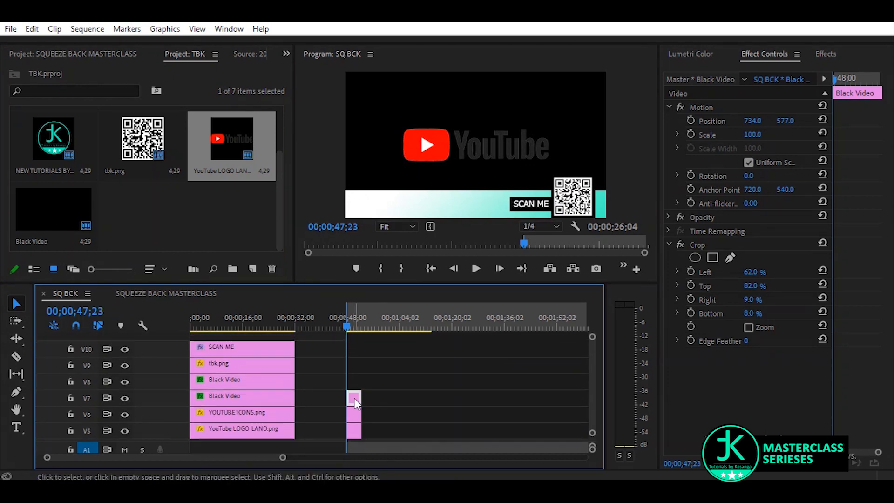
left_click_drag(752, 134, 714, 134)
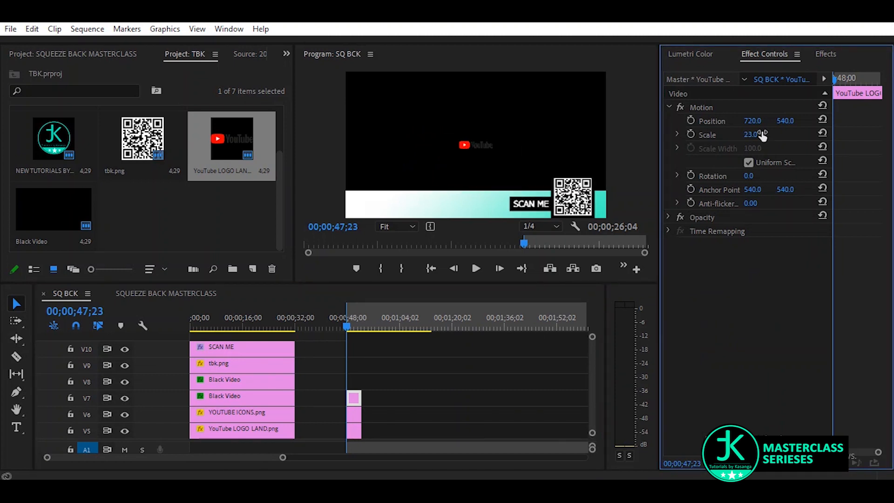
left_click_drag(753, 121, 668, 121)
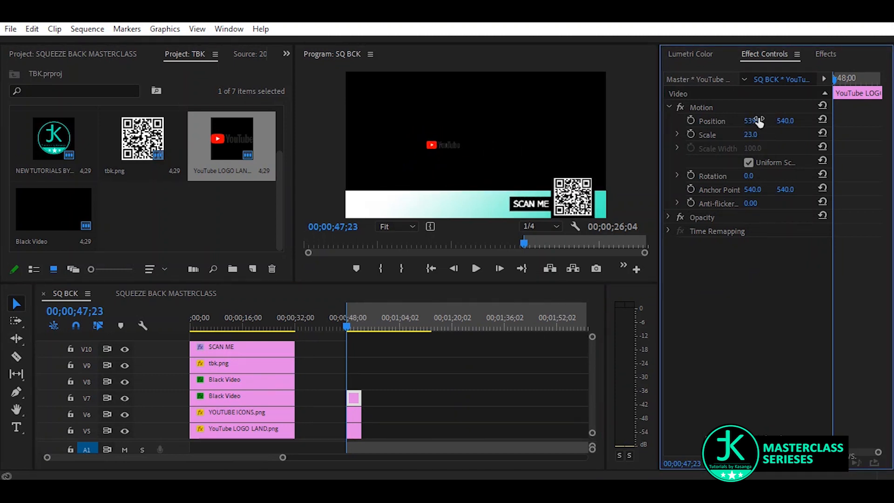
mouse_move(784, 121)
left_mouse_down()
mouse_move(884, 120)
mouse_move(791, 121)
mouse_move(801, 121)
left_mouse_up()
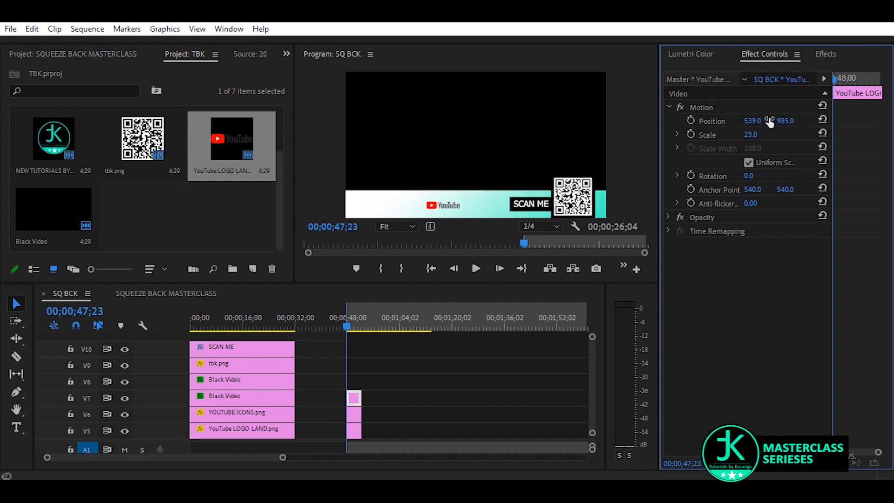
- Place YOUTUBE ICONS.png on V8 at 00;00;47;23, scale it to 18 and position it at 752, 981
scroll(142, 225, "up", 2)
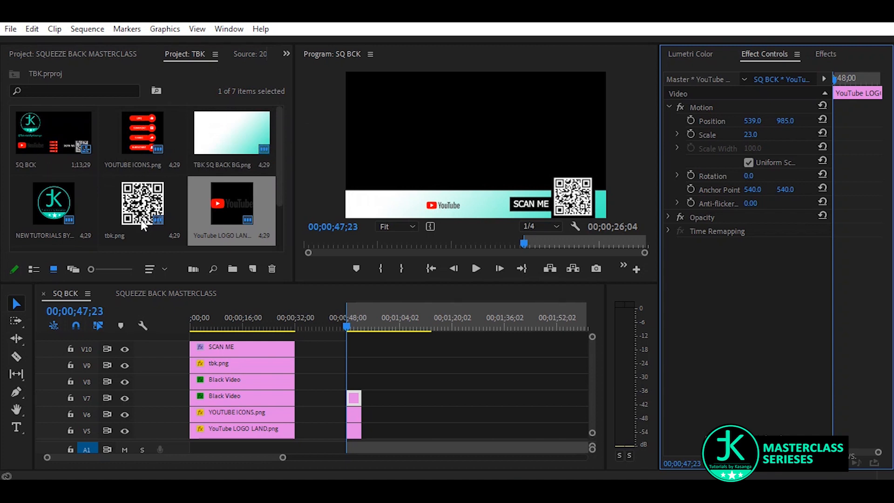
left_click(142, 148)
left_click_drag(154, 150, 355, 386)
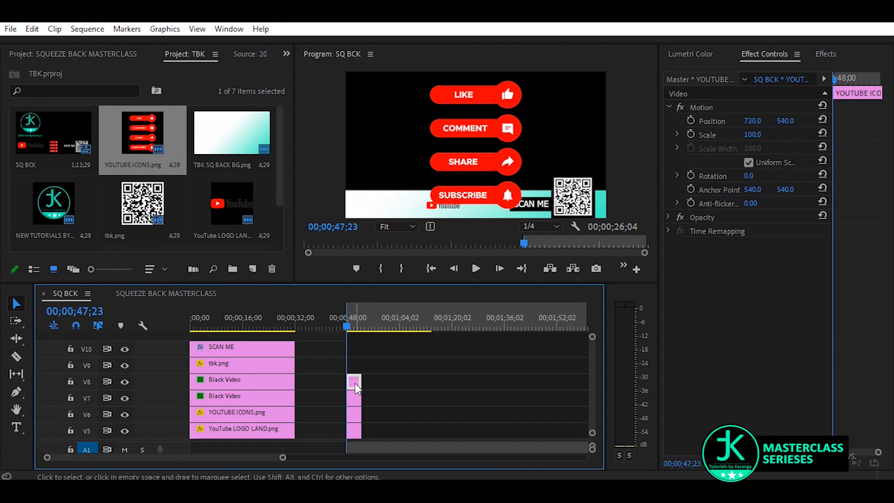
left_click_drag(752, 134, 726, 134)
left_click_drag(783, 122, 833, 122)
mouse_move(746, 135)
left_mouse_down()
mouse_move(736, 135)
mouse_move(790, 121)
mouse_move(749, 121)
left_mouse_up()
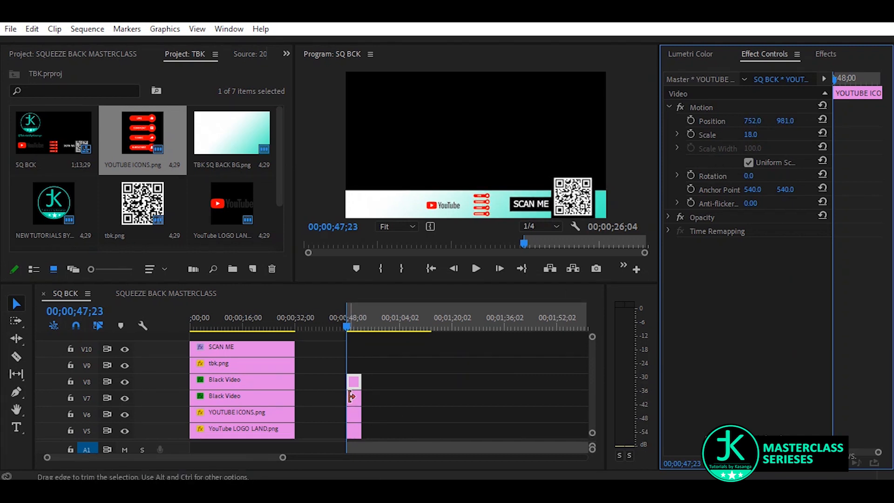
- Shift the V7 YouTube logo slightly toward the icons and set its vertical position to 980
left_click(355, 402)
left_click(356, 404)
left_click_drag(785, 120, 763, 121)
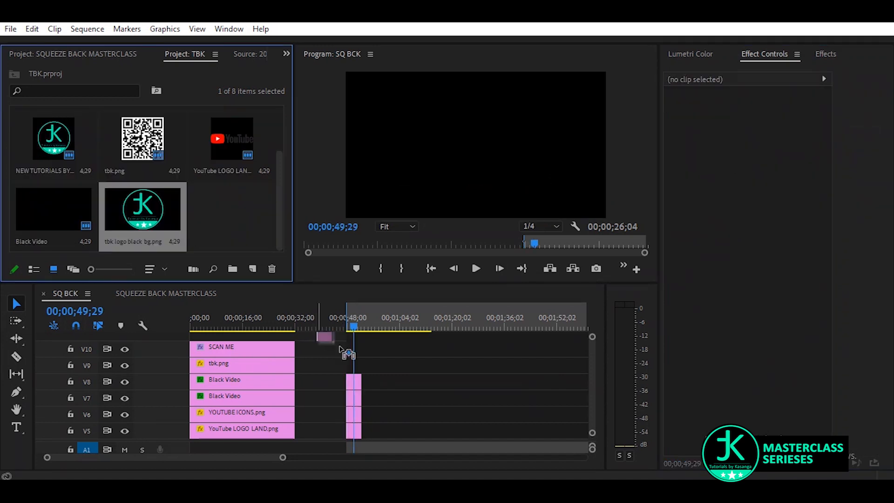
- Place tbk logo black bg.png on V10 above the other layers, scale it to 24 and position it at 246, 940
left_click_drag(340, 351, 353, 352)
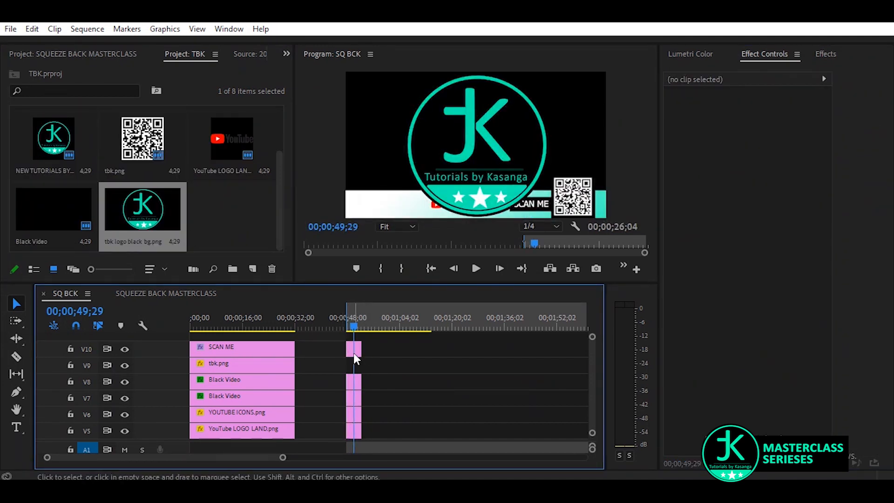
left_click(353, 349)
left_click_drag(752, 137, 721, 120)
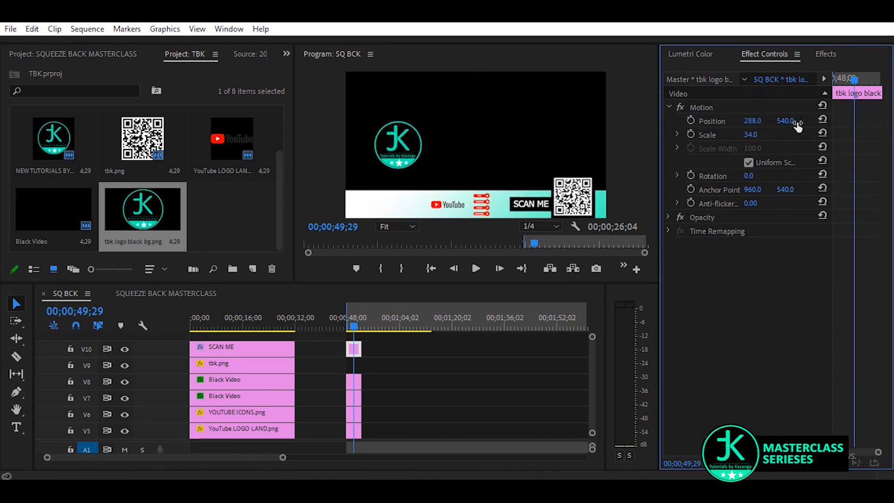
left_click_drag(788, 121, 822, 121)
left_click_drag(749, 134, 806, 121)
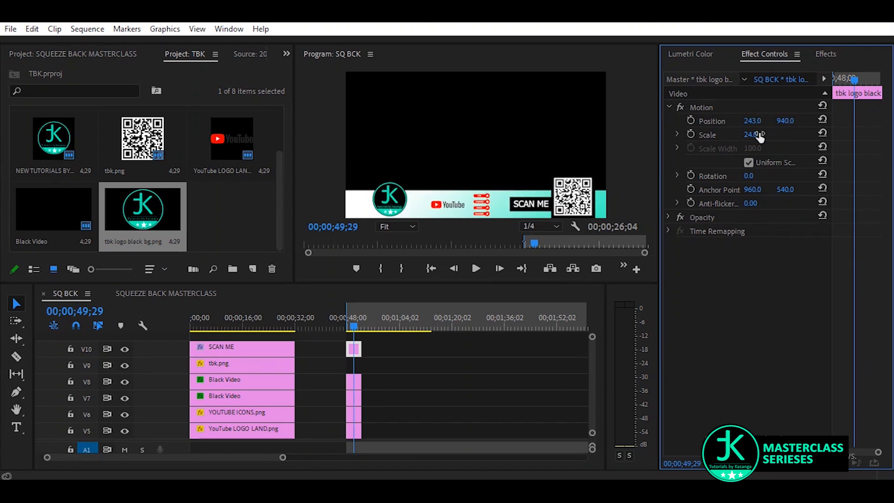
left_click_drag(752, 122, 754, 122)
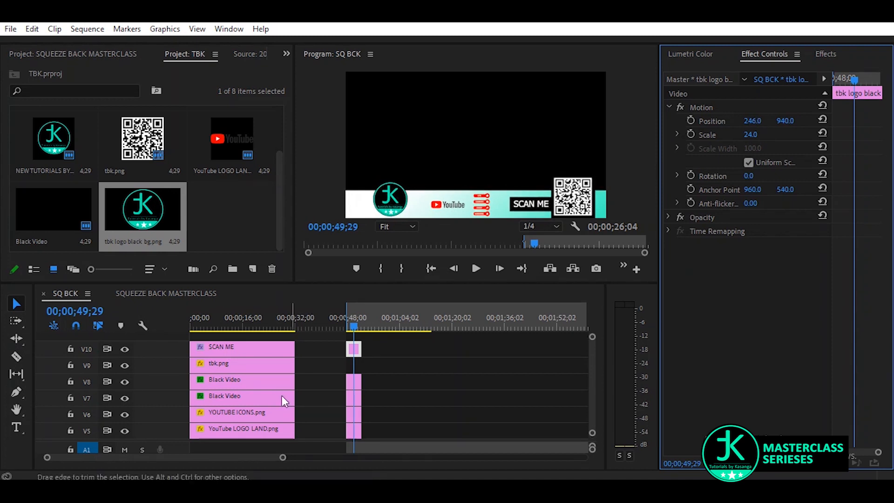
- Shift the V8 YouTube icons to horizontal position 714 and the V7 YouTube logo to 518
left_click(353, 381)
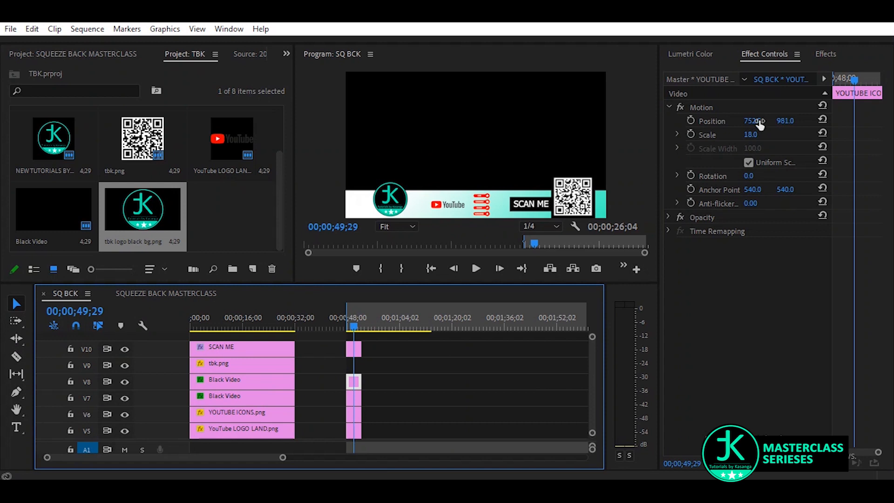
left_click_drag(752, 121, 734, 121)
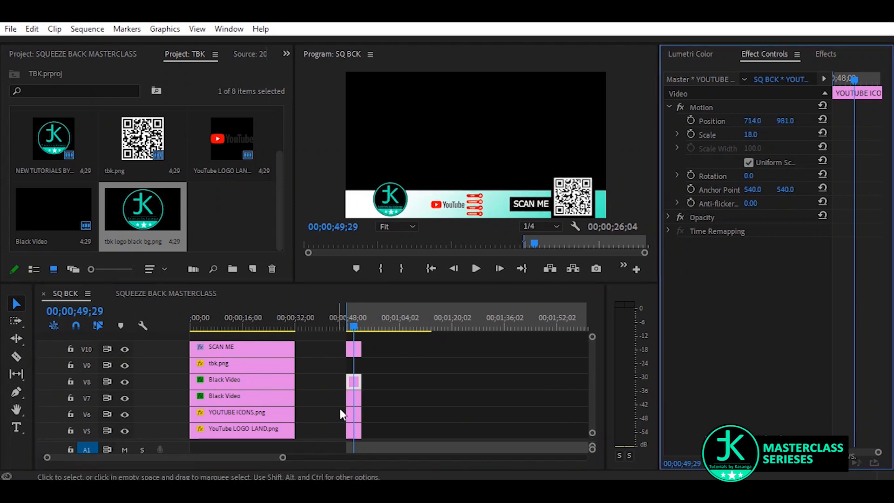
left_click(354, 398)
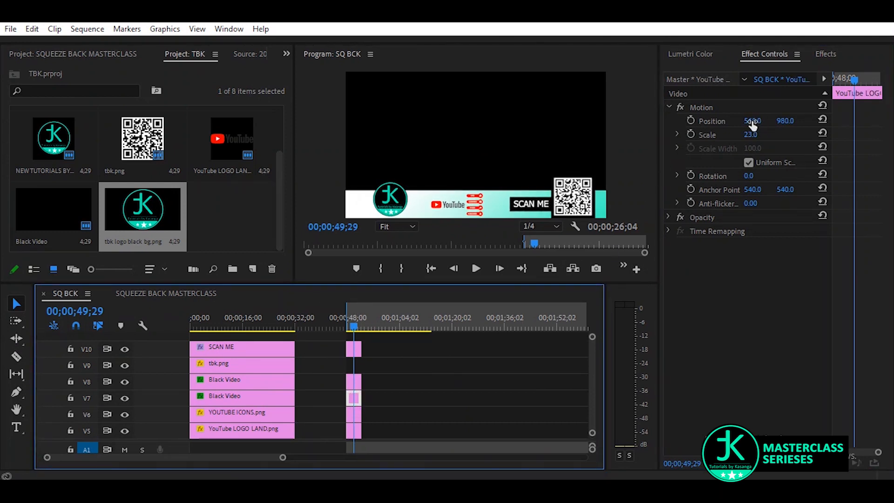
left_click_drag(753, 120, 730, 120)
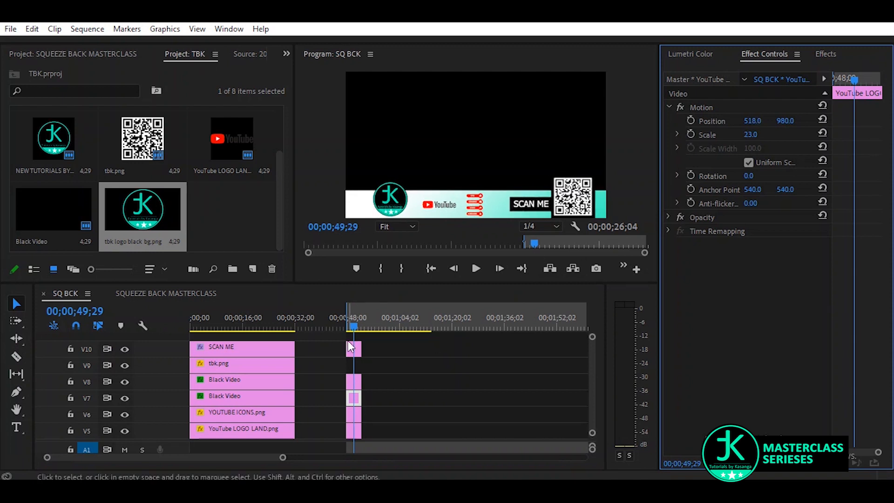
- Show the V1 background, then enlarge the V10 channel logo to scale 27 and position it at 231, 925
left_click(355, 352)
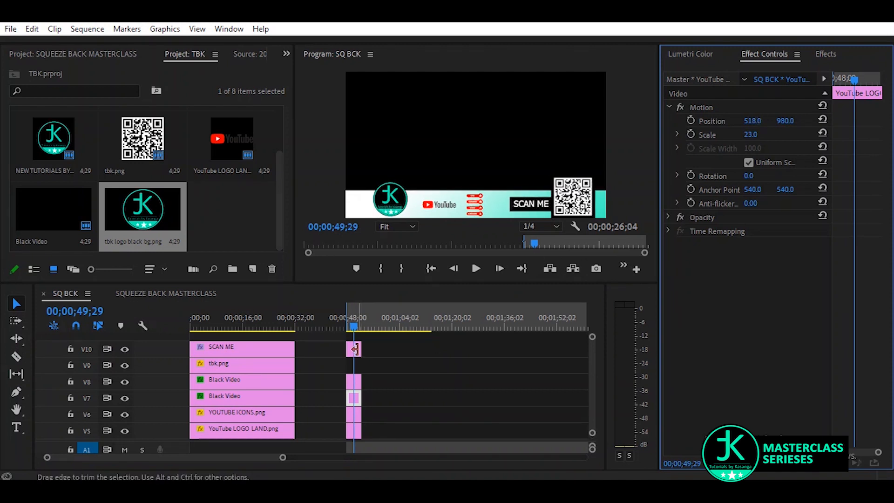
left_click_drag(752, 120, 748, 120)
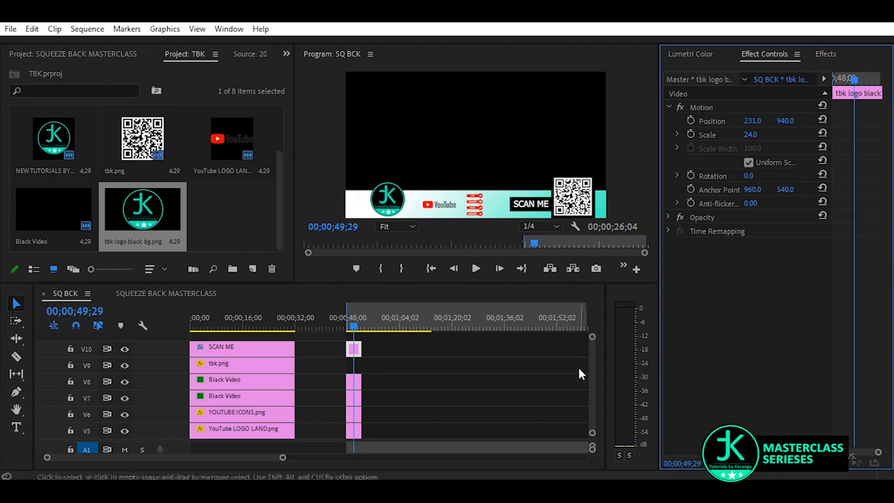
left_click_drag(593, 368, 595, 403)
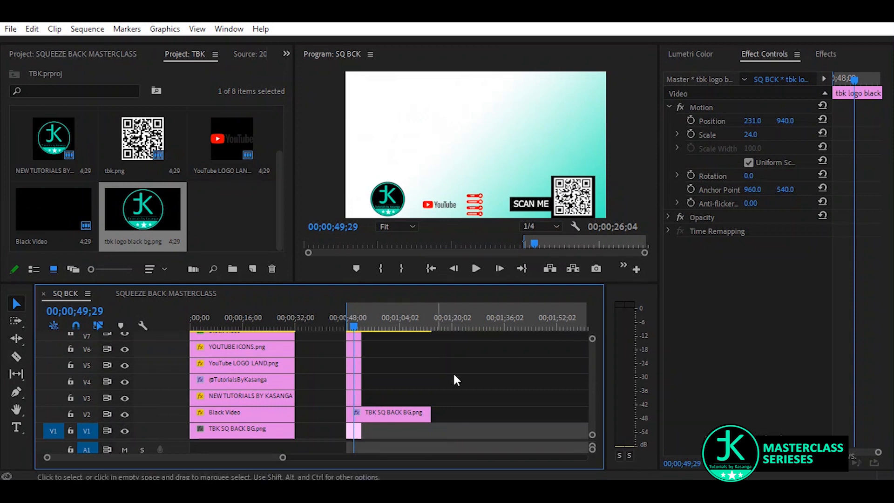
scroll(597, 373, "up", 3)
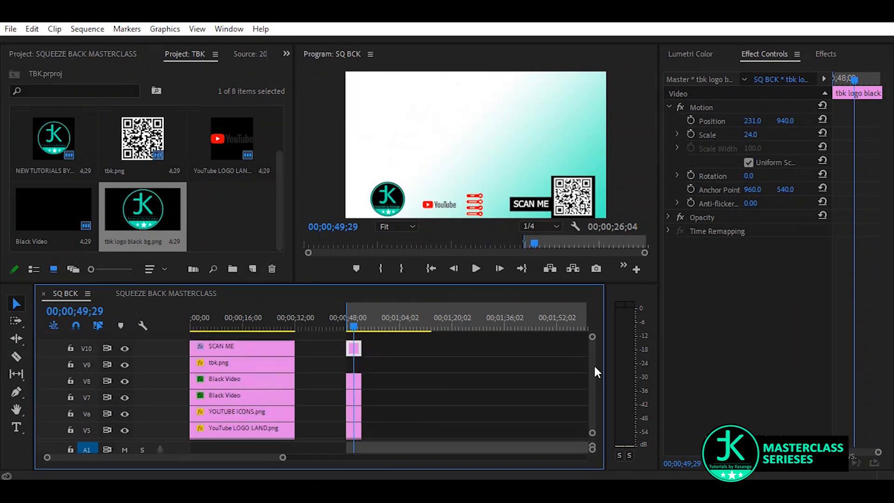
left_click(754, 135)
left_click_drag(754, 135, 778, 120)
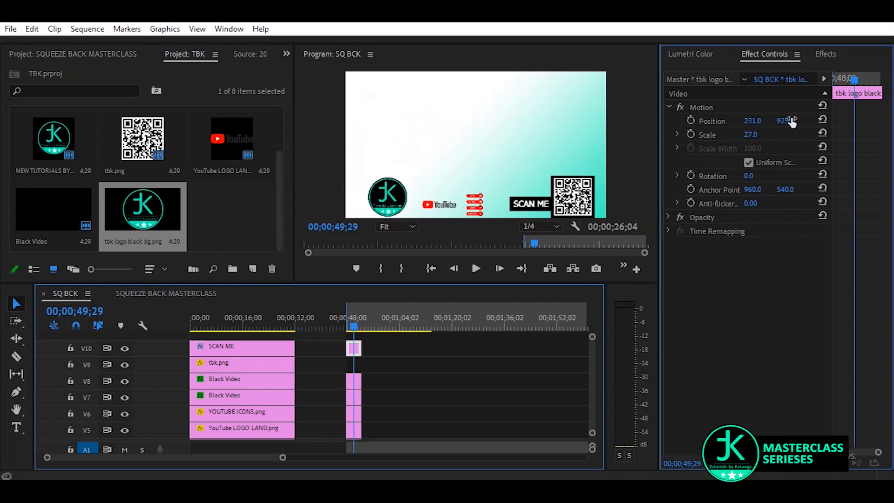
- Hide the V1 track with the full-frame background so that only the bottom strip layout shows
left_click_drag(592, 372, 587, 409)
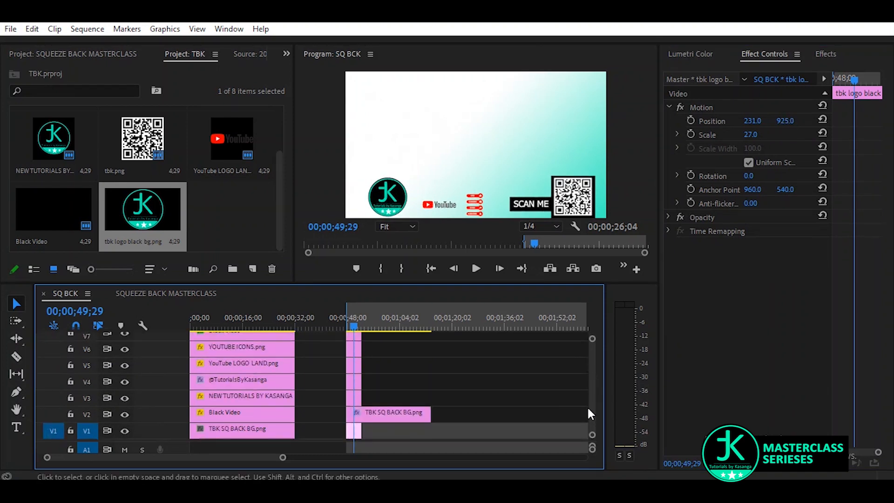
left_click(354, 433)
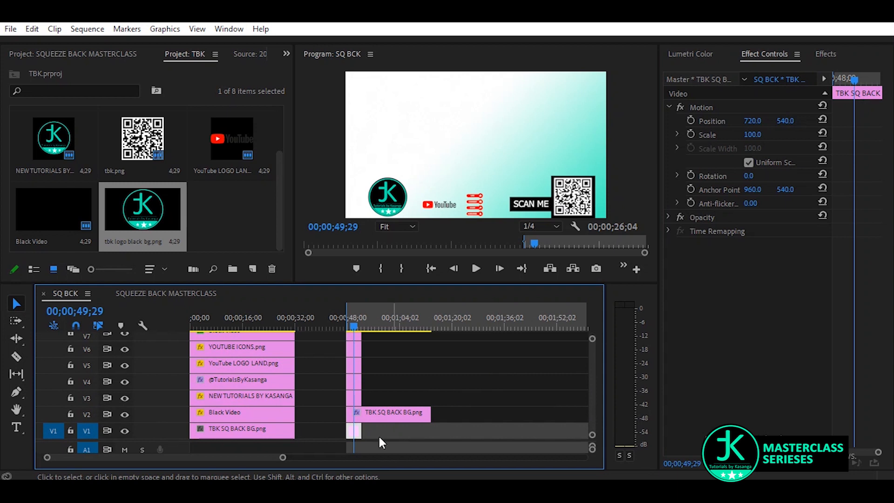
left_click(124, 430)
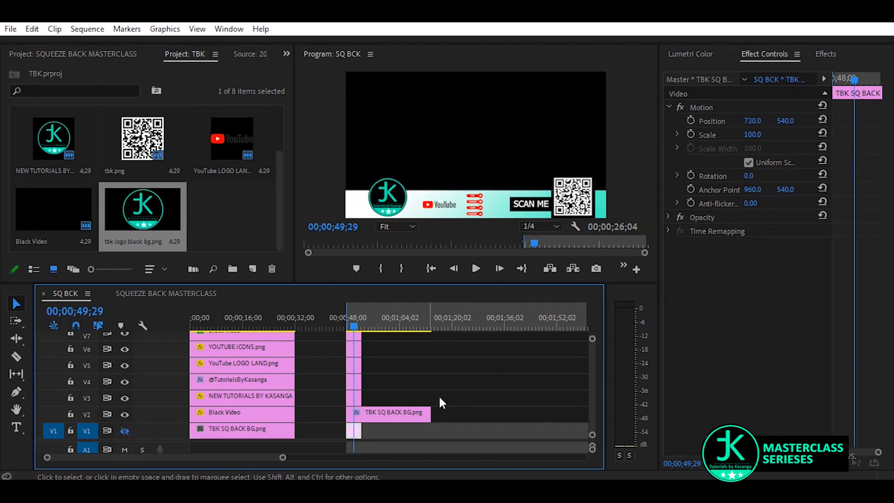
scroll(592, 391, "up", 4)
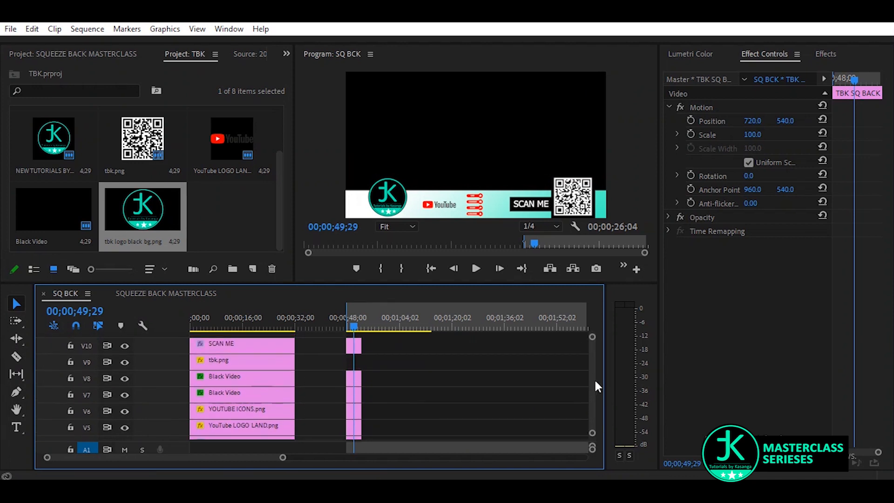
scroll(598, 391, "down", 3)
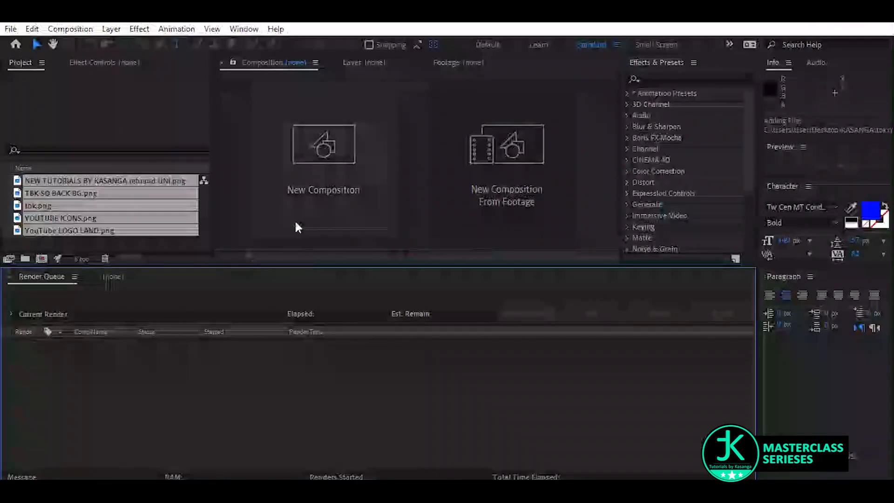
- Switch to After Effects and create a composition named SQ BK with the HDTV 1080 25 preset and a 0:00:30:00 duration
left_click(51, 89)
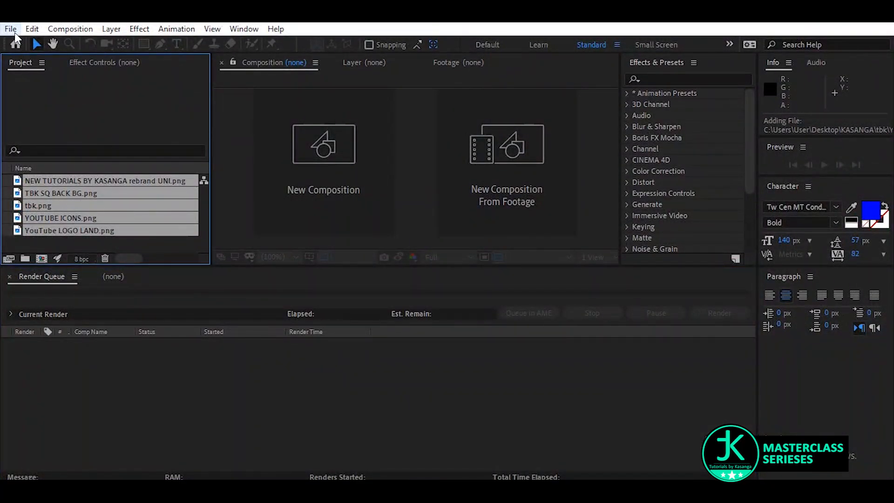
left_click(69, 30)
left_click(72, 43)
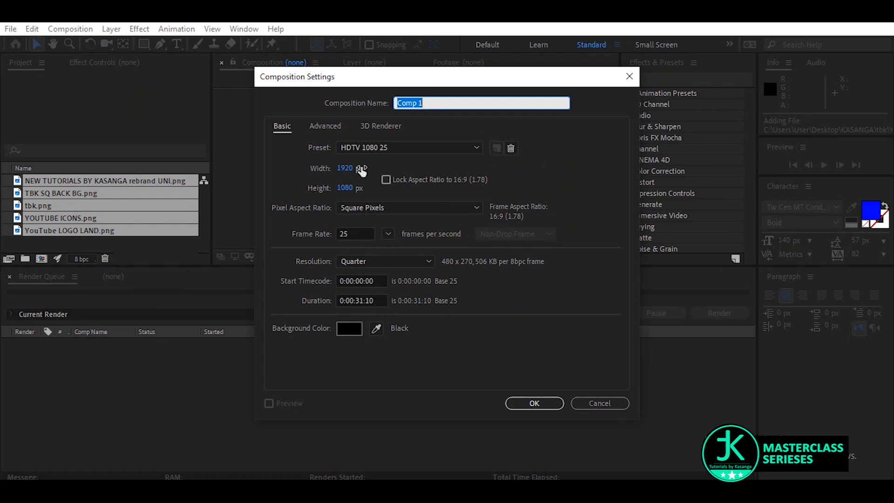
left_click(363, 301)
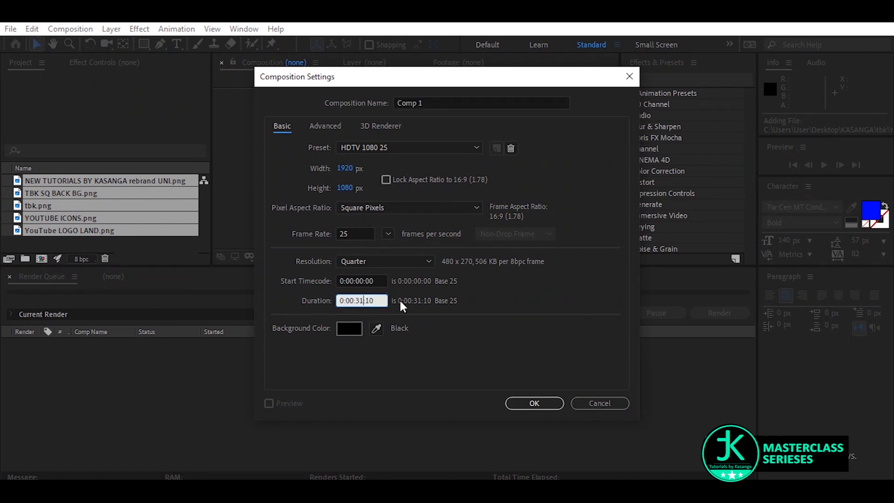
key("BackSpace")
type("0")
left_click(462, 103)
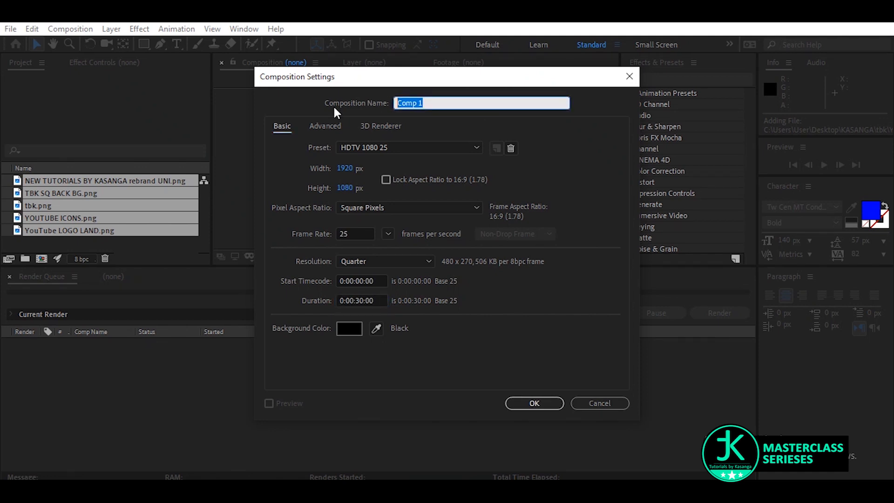
type("S")
key("Return")
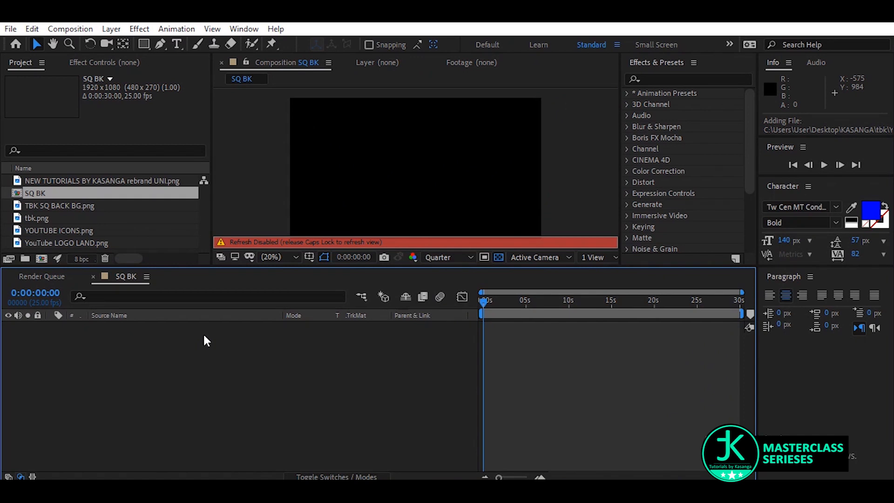
- Re-enable the preview refresh and show the Title/Action Safe guides in the SQ BK composition
key("Caps_Lock")
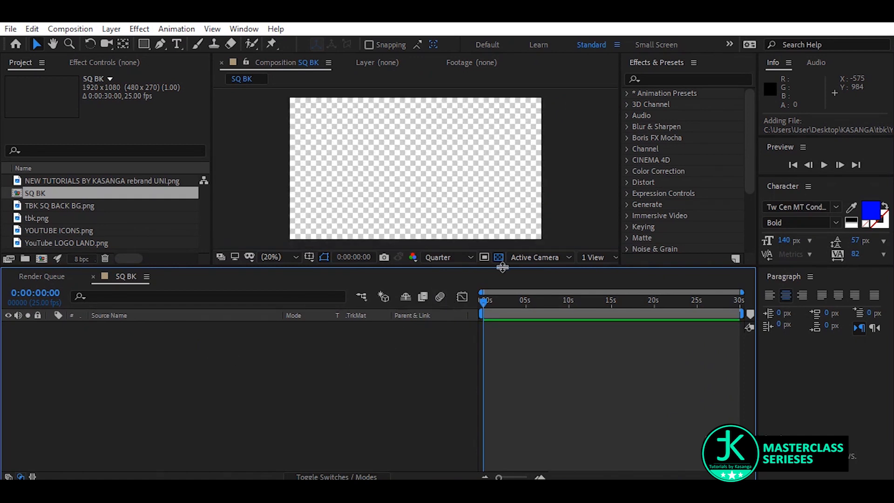
left_click(305, 256)
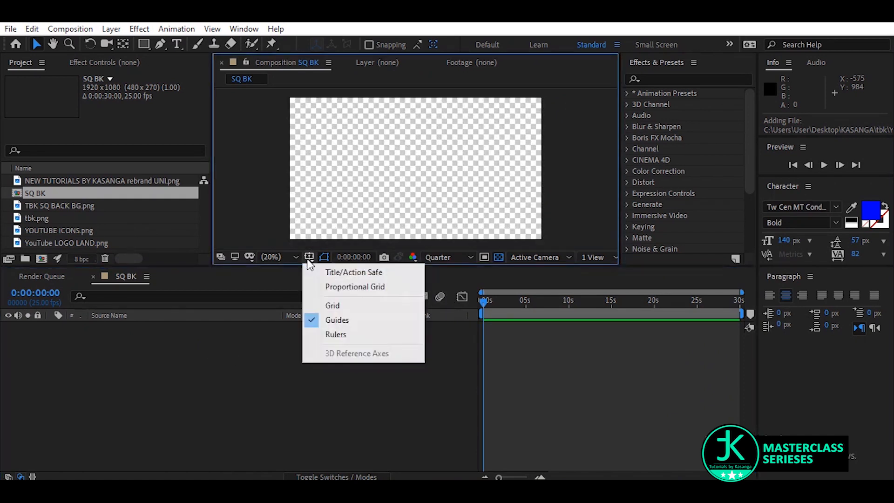
left_click(312, 273)
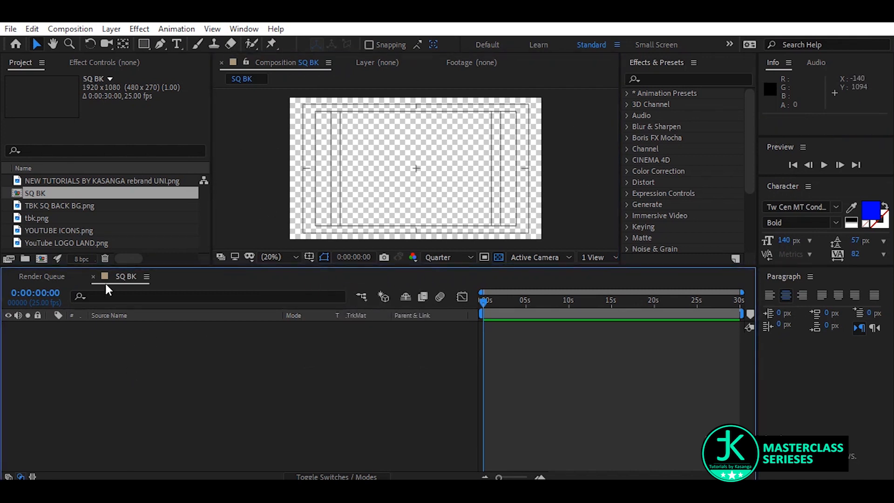
- Add TBK SQ BACK BG.png to the SQ BK timeline as the background layer and narrow the source name column
left_click(49, 243)
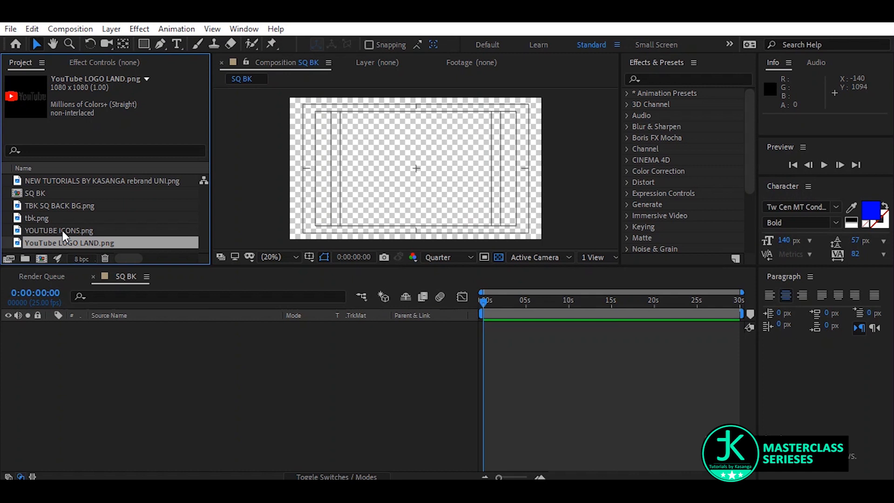
left_click(62, 231)
left_click(62, 218)
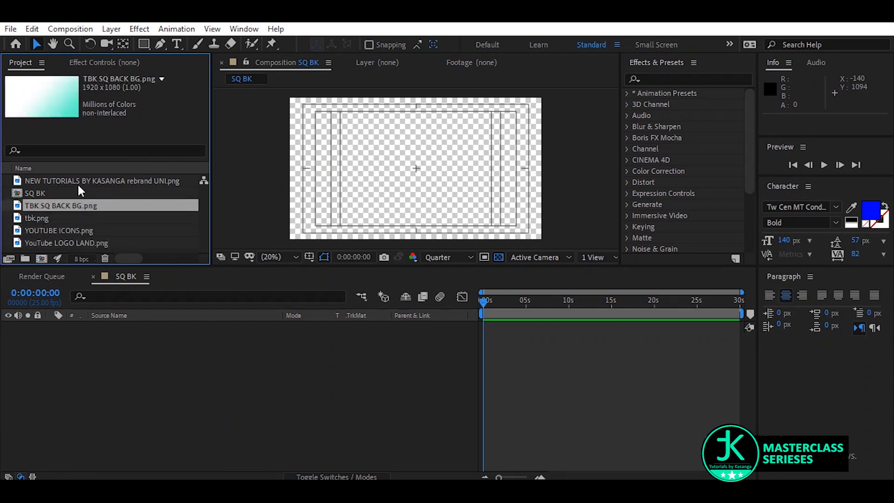
left_click_drag(66, 206, 52, 355)
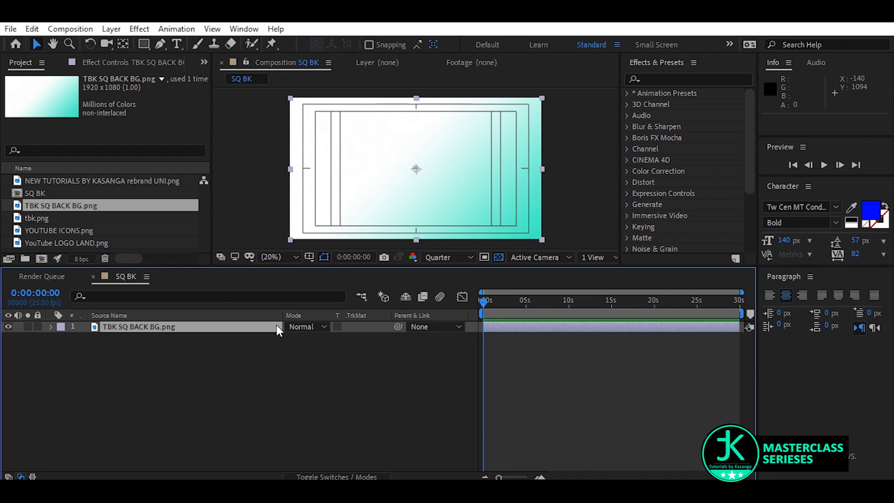
left_click_drag(282, 316, 29, 336)
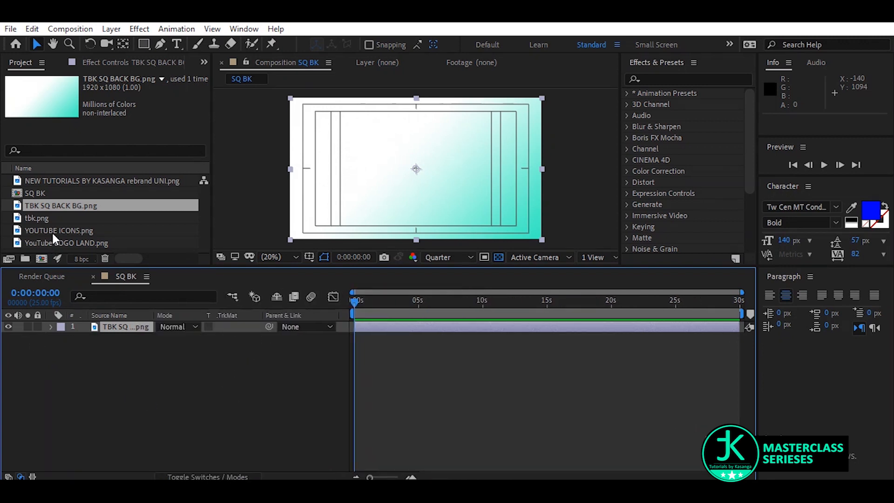
left_click(87, 180)
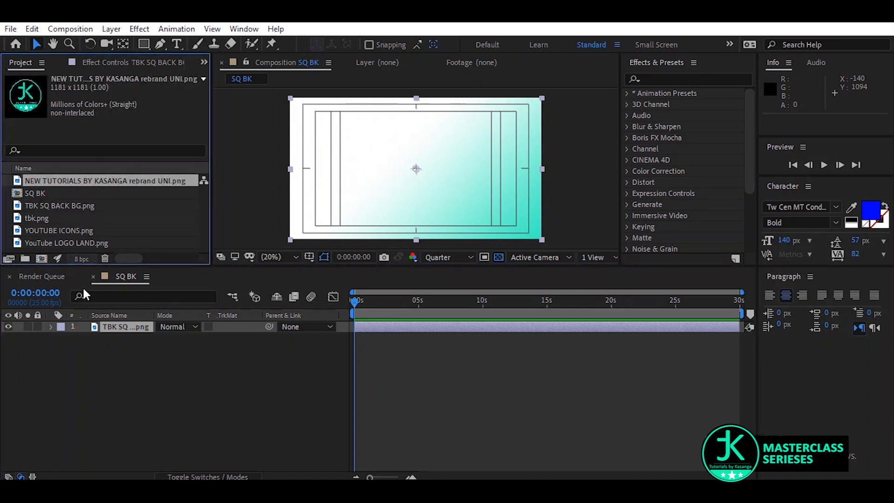
- Draw a full-frame rectangle on a new shape layer above the background and set its fill to black
left_click(144, 44)
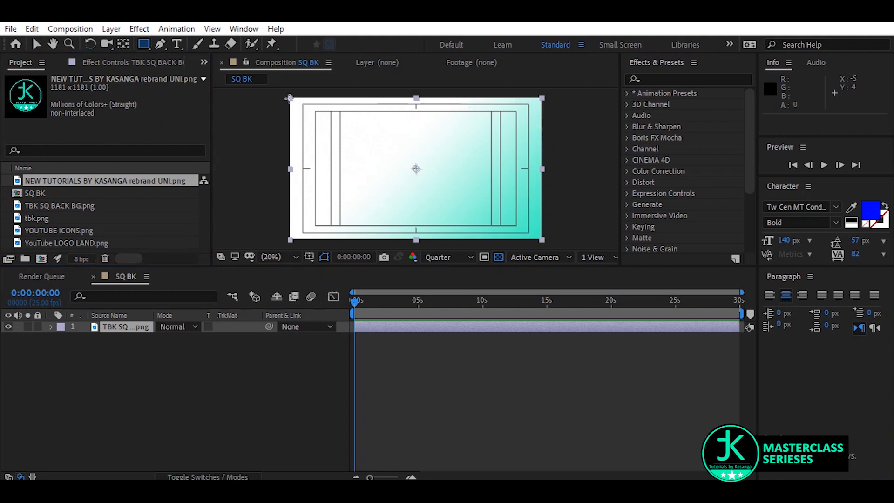
left_click(177, 427)
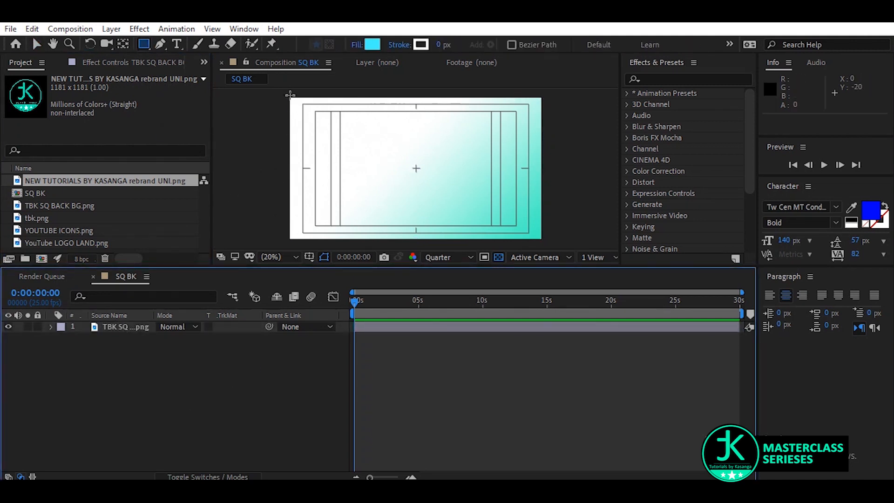
mouse_move(290, 97)
left_mouse_down()
mouse_move(487, 184)
mouse_move(514, 242)
mouse_move(540, 239)
left_mouse_up()
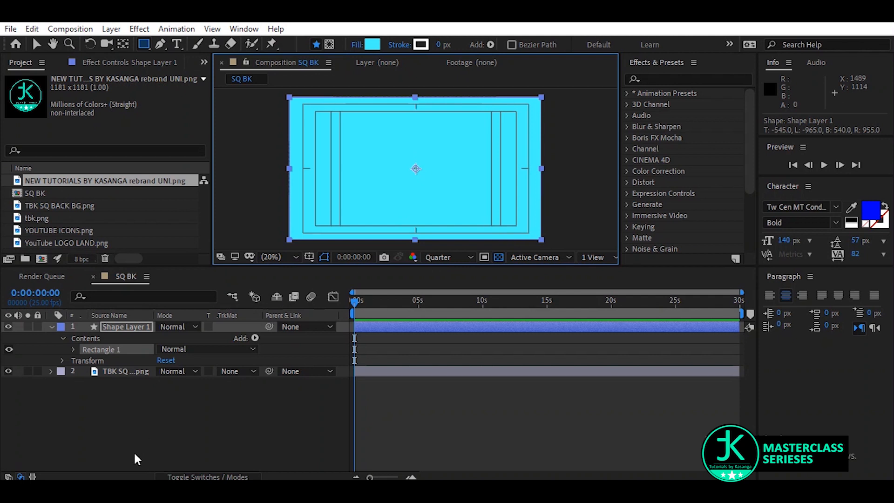
left_click(374, 44)
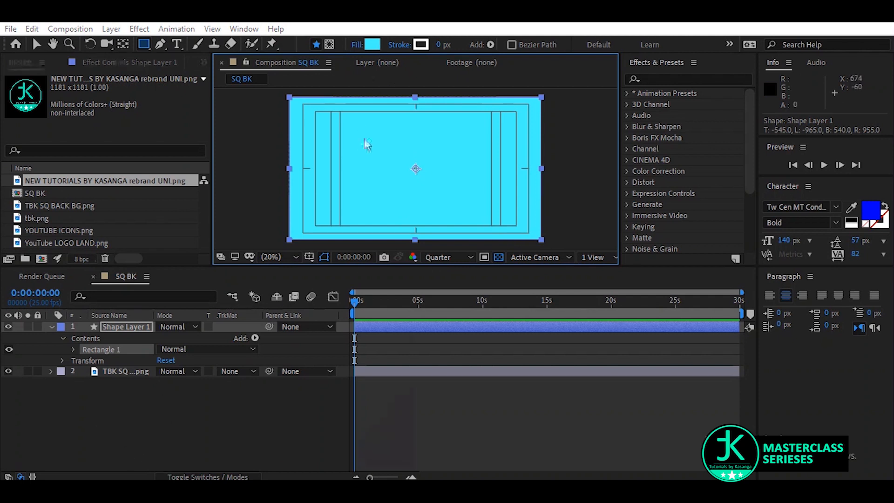
left_click_drag(191, 369, 258, 457)
left_click(377, 294)
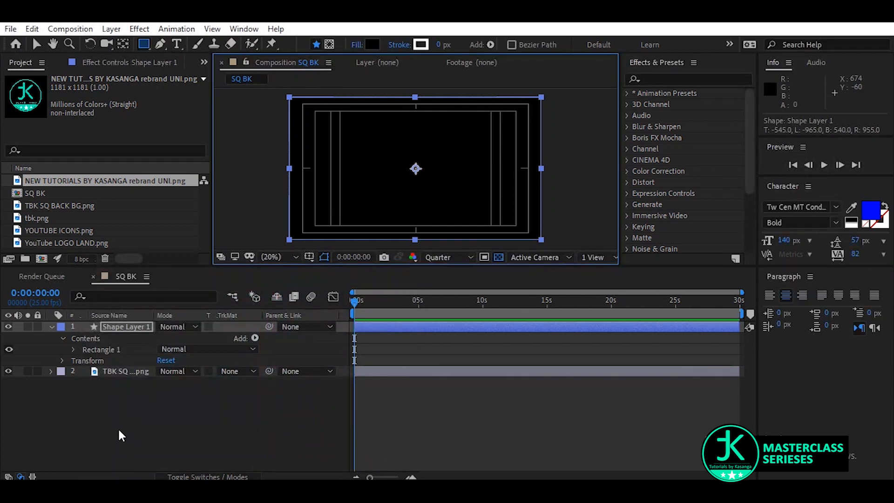
- Scale the black rectangle layer to 56% and position it at 960, 303 against the frame's upper edge
key("s")
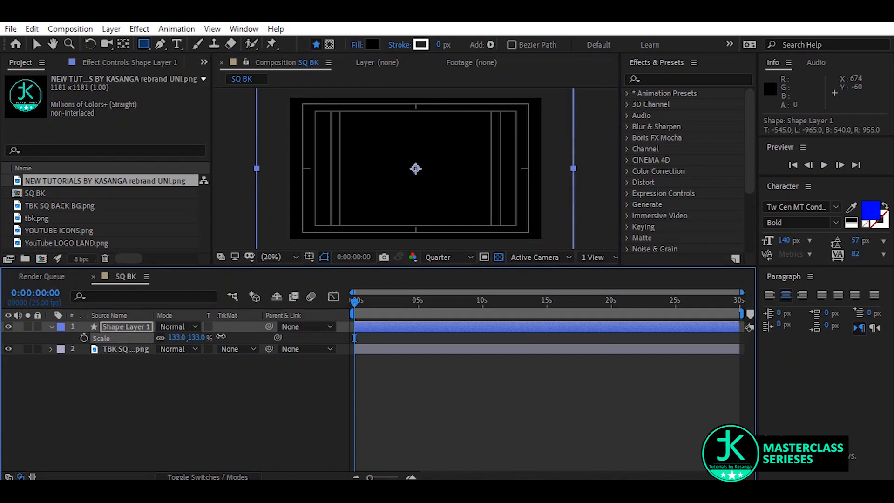
left_click_drag(197, 337, 192, 358)
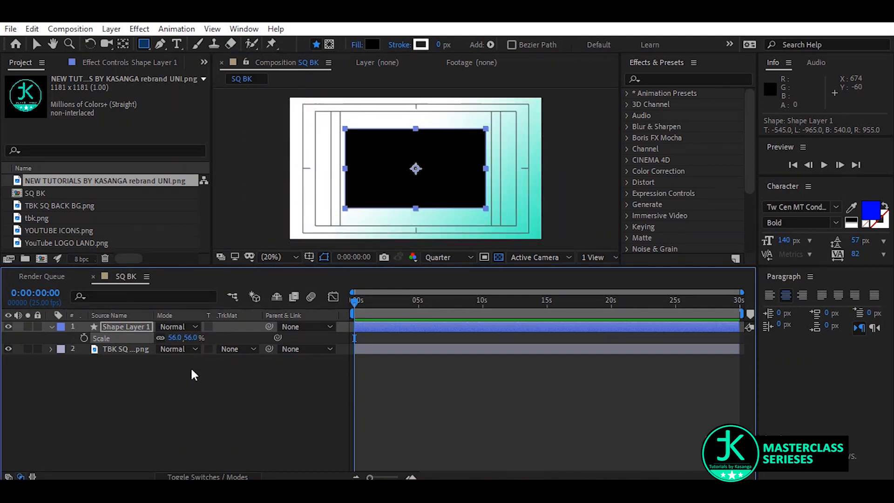
key("p")
left_click_drag(187, 341, 10, 354)
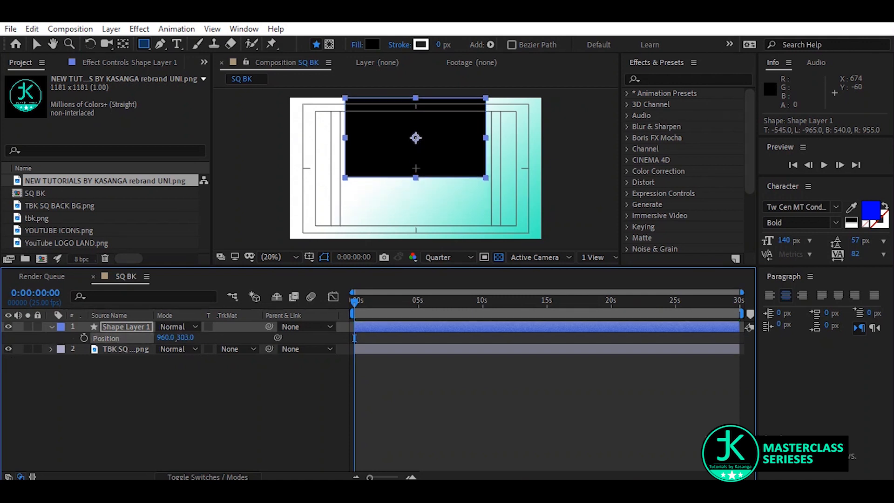
- Try the black rectangle at 65% scale in the frame's upper-right corner, with its position at 1303, 353
left_click_drag(166, 337, 430, 321)
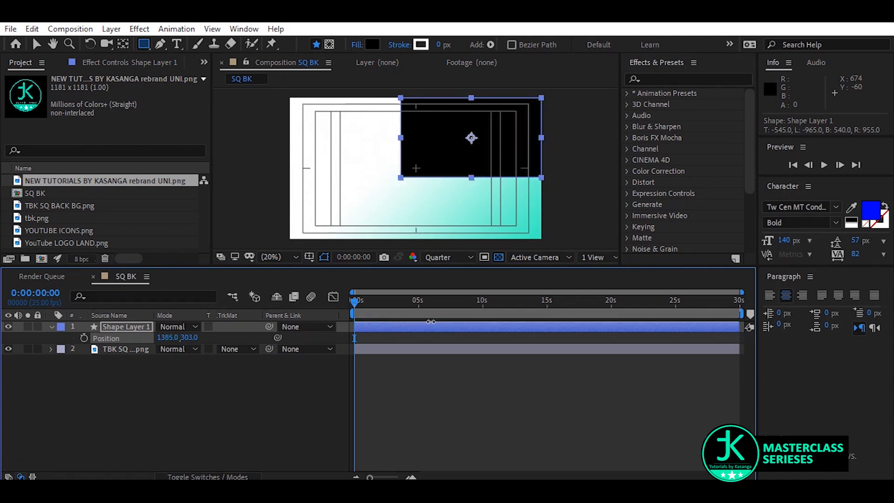
key("s")
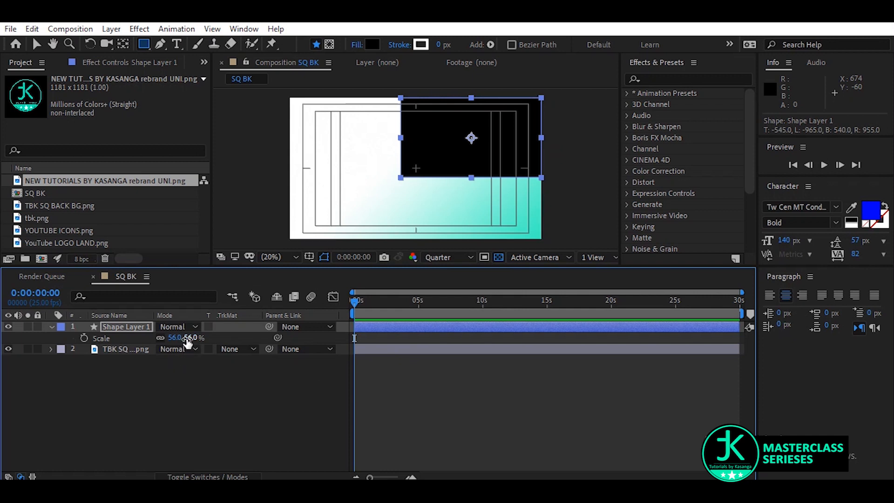
left_click_drag(189, 343, 195, 344)
left_click(191, 337)
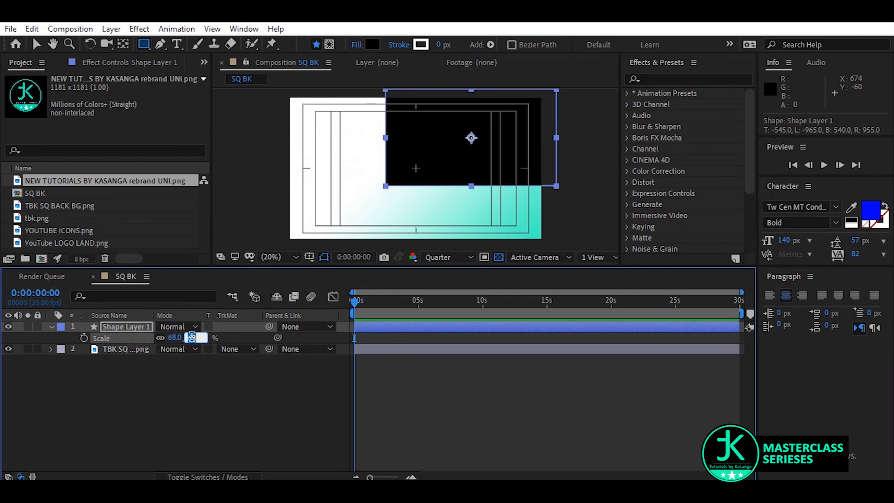
type("65")
key("Return")
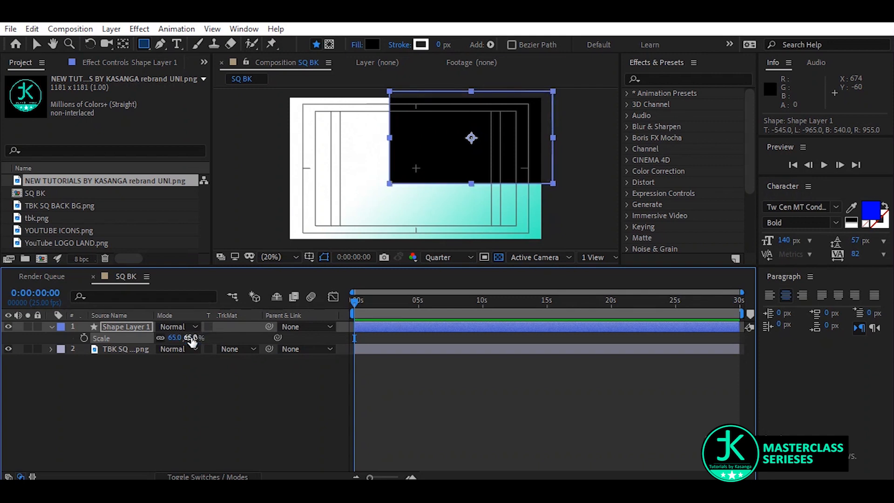
key("p")
left_click_drag(189, 341, 117, 340)
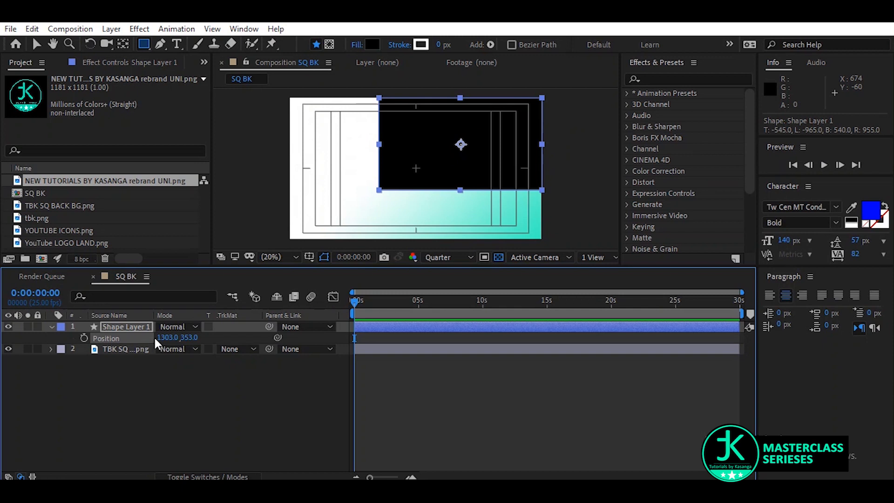
- Scale the black rectangle to 60% and position it at 1348, 325, flush with the frame's upper-right corner
key("s")
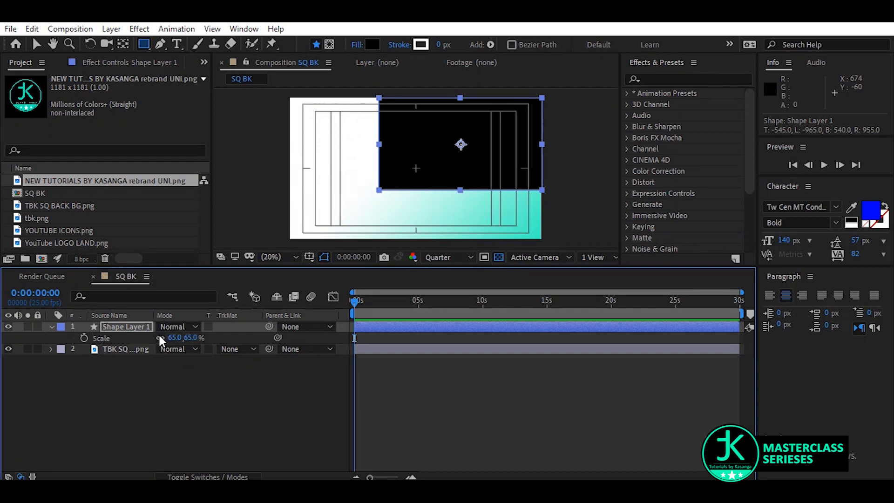
left_click(191, 337)
type("60")
key("Return")
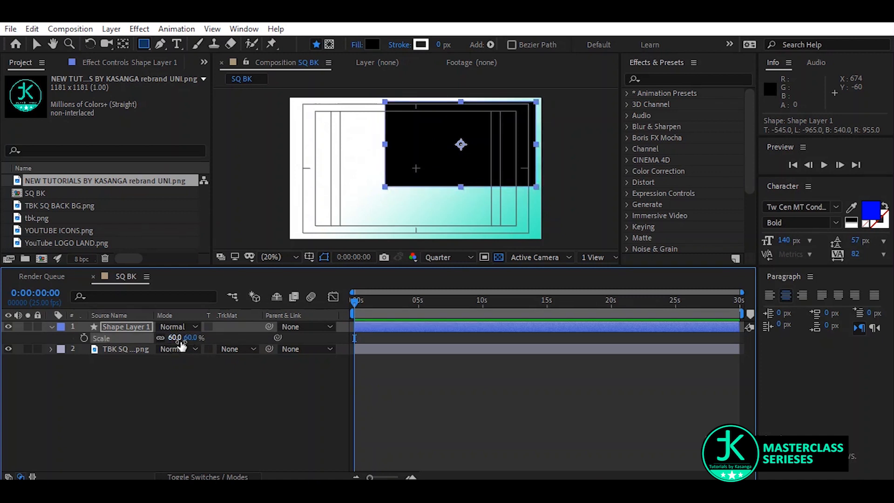
key("p")
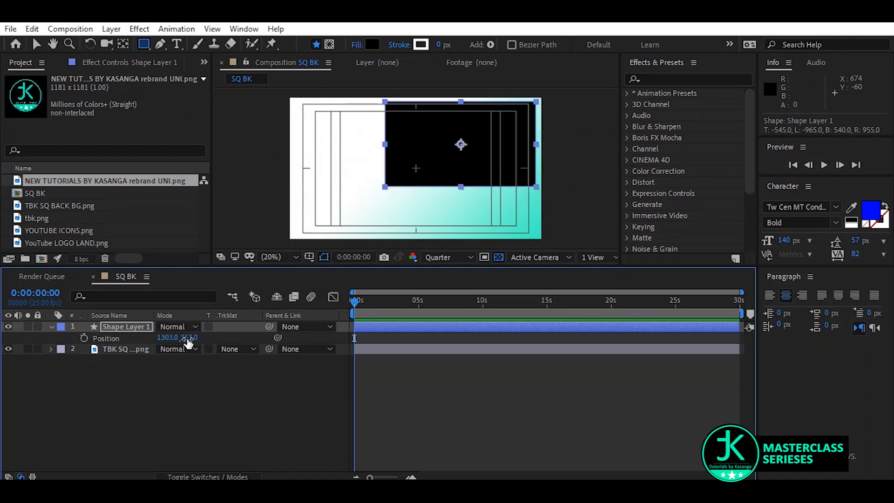
mouse_move(188, 343)
left_mouse_down()
mouse_move(160, 347)
mouse_move(190, 336)
left_mouse_up()
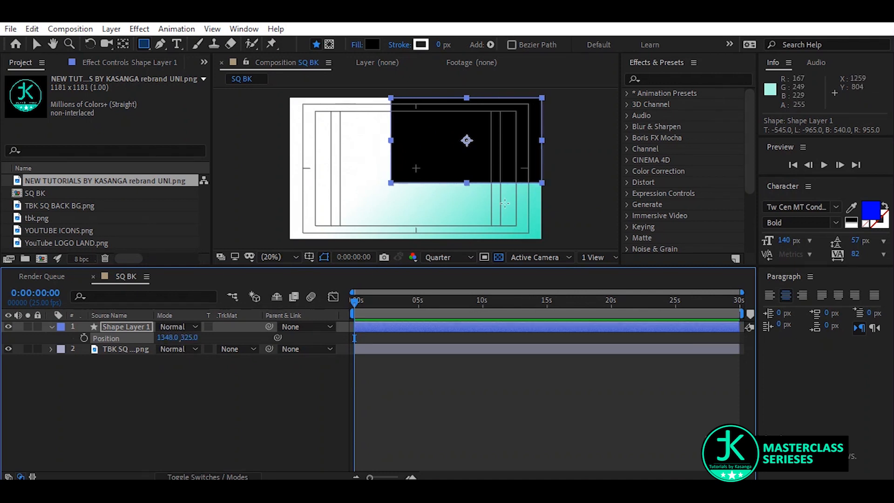
left_click(121, 420)
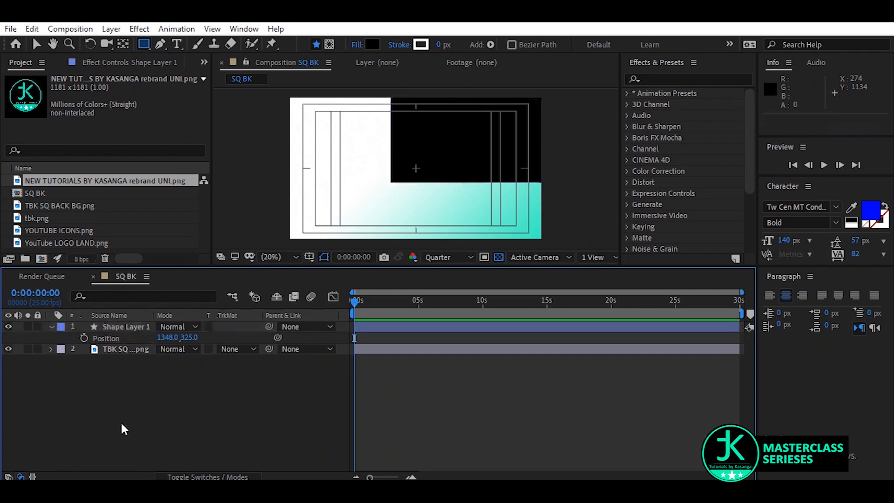
- Add the tbk.png QR code to SQ BK, scale it to 36% and position it at 1620, 861 below the black rectangle
left_click(52, 205)
left_click(46, 221)
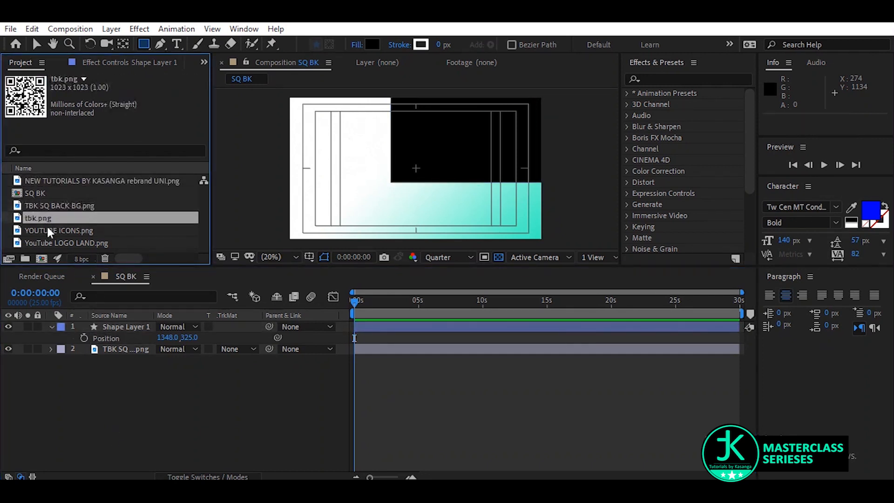
left_click_drag(54, 217, 501, 216)
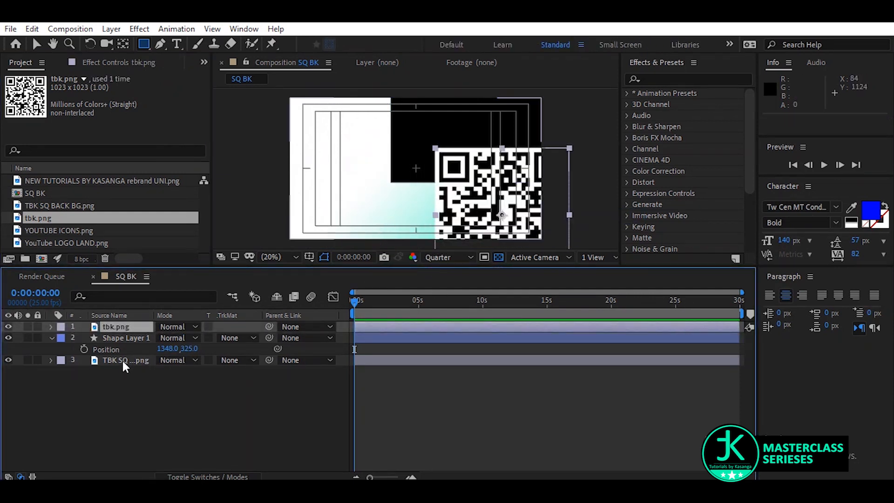
key("s")
left_click_drag(194, 338, 171, 353)
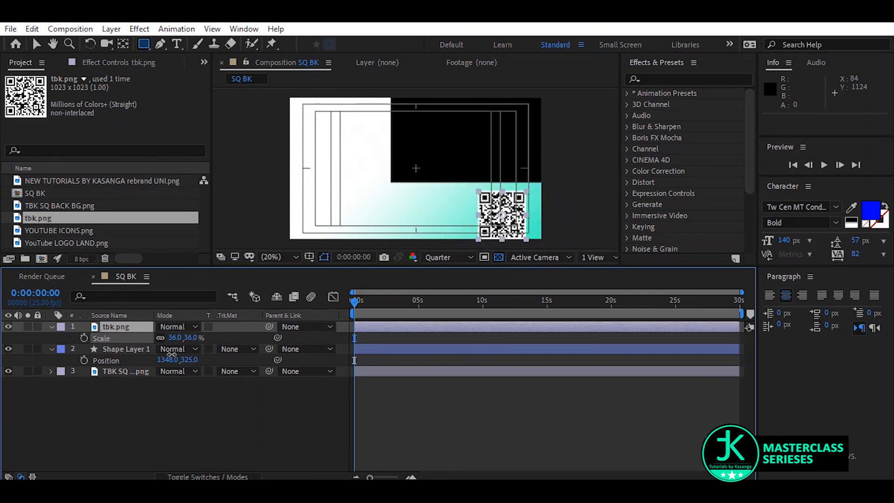
left_click_drag(171, 353, 172, 354)
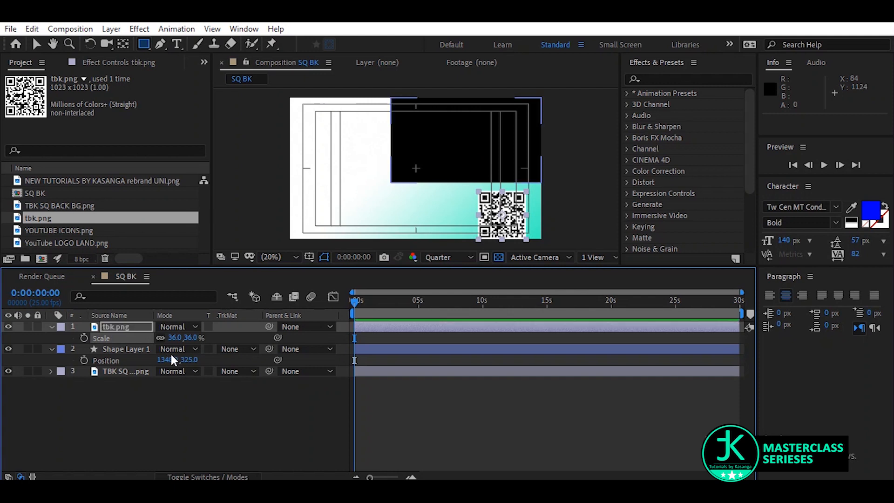
key("p")
left_click_drag(189, 337, 122, 381)
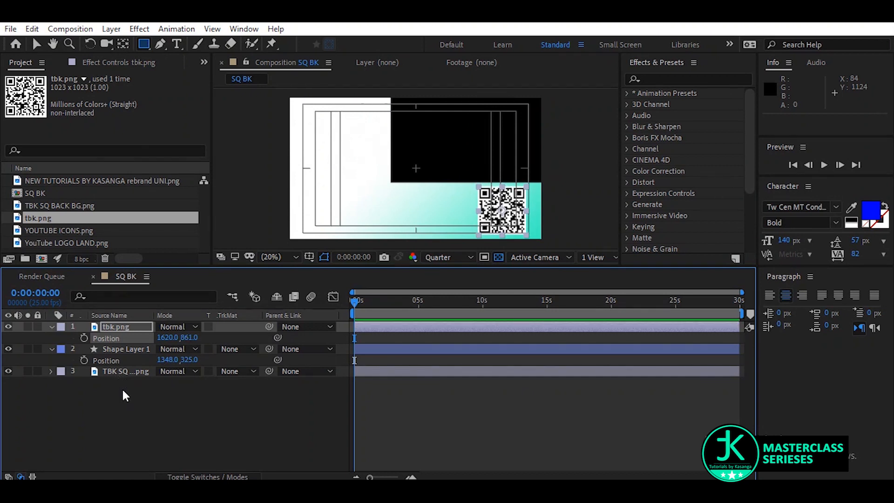
left_click(130, 415)
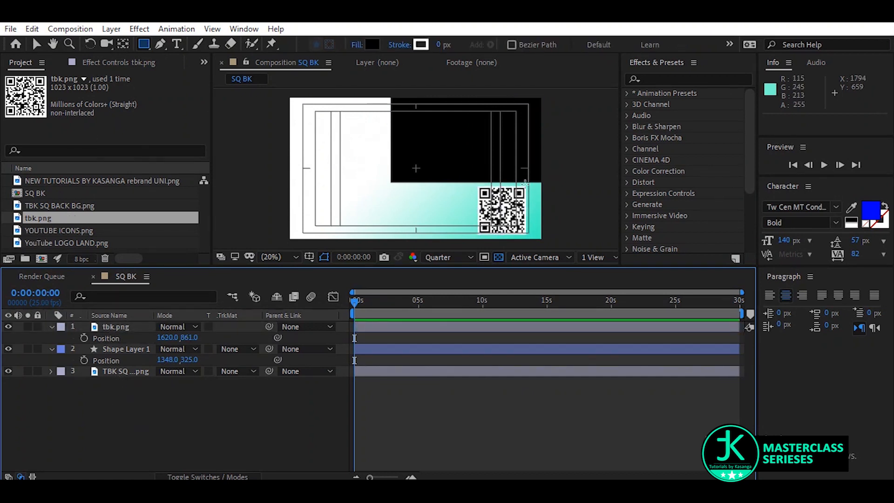
- Draw a black rounded rectangle of about 394 by 398 px around the QR code and place its layer beneath tbk.png
key("period")
key("comma")
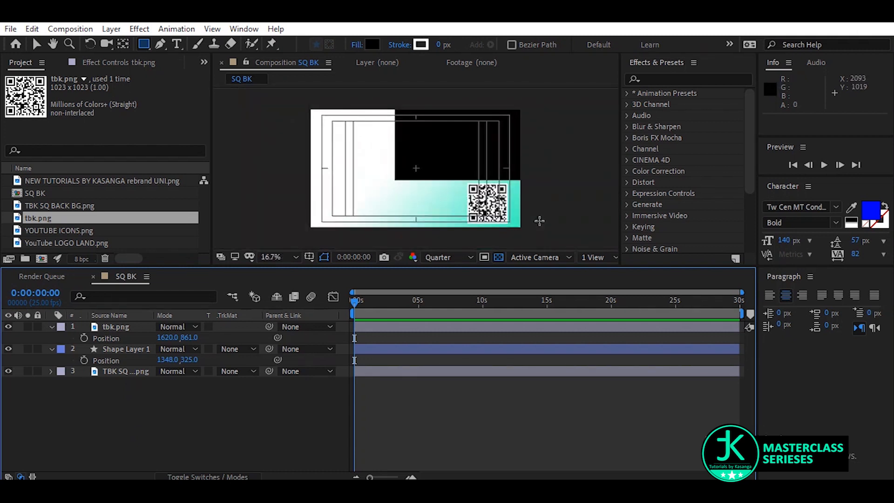
key("period")
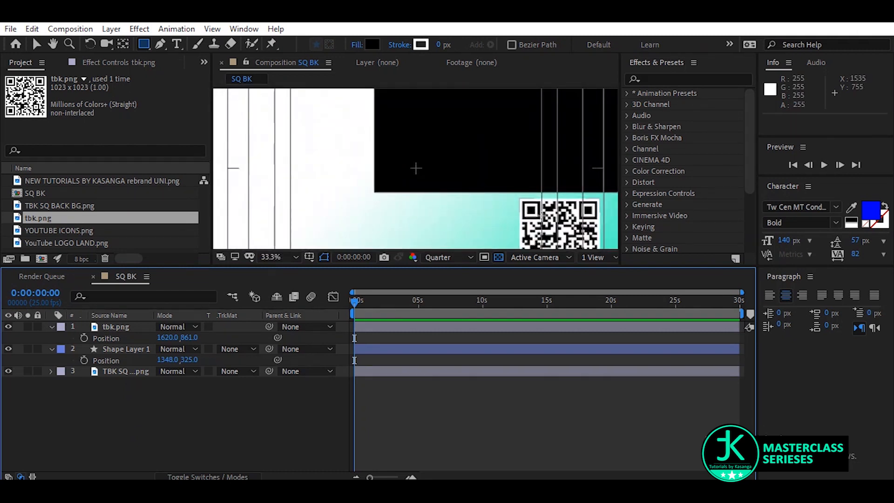
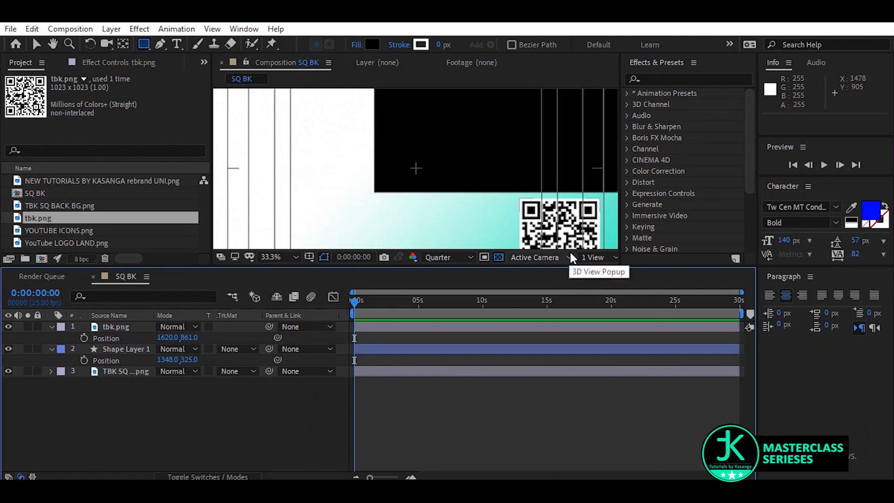
scroll(580, 236, "up", 3)
scroll(374, 162, "down", 2)
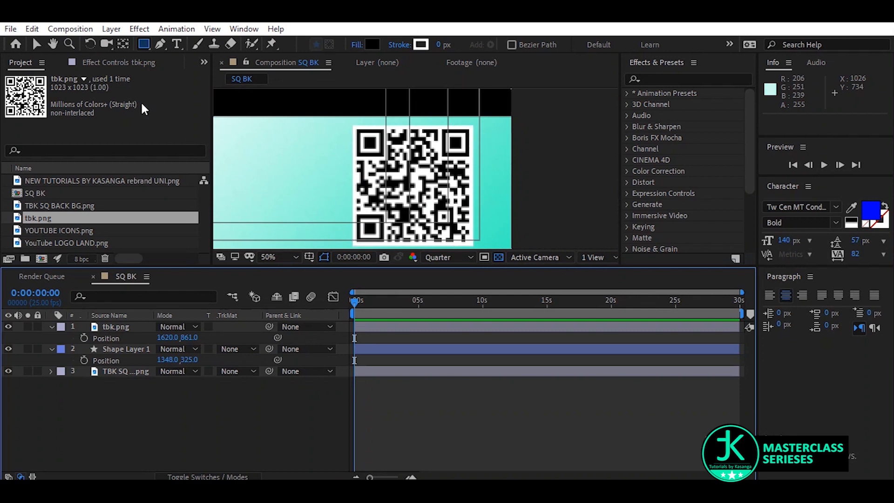
left_click_drag(144, 43, 173, 57)
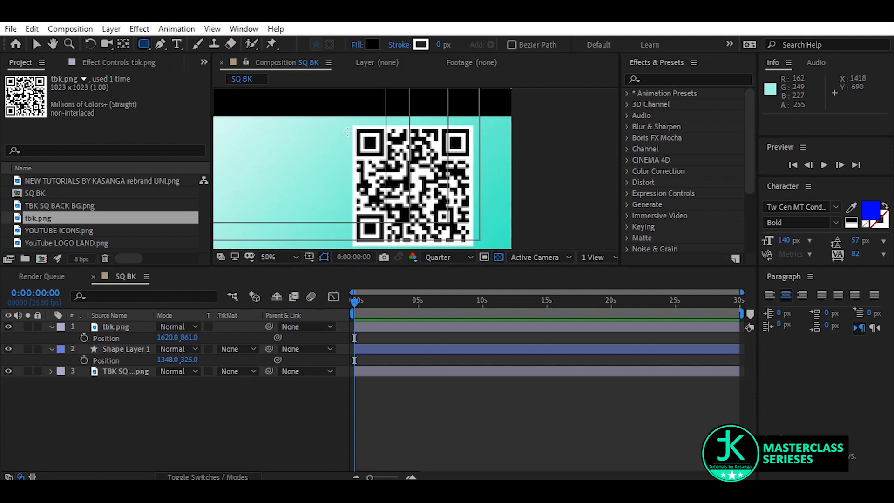
left_click_drag(348, 120, 477, 250)
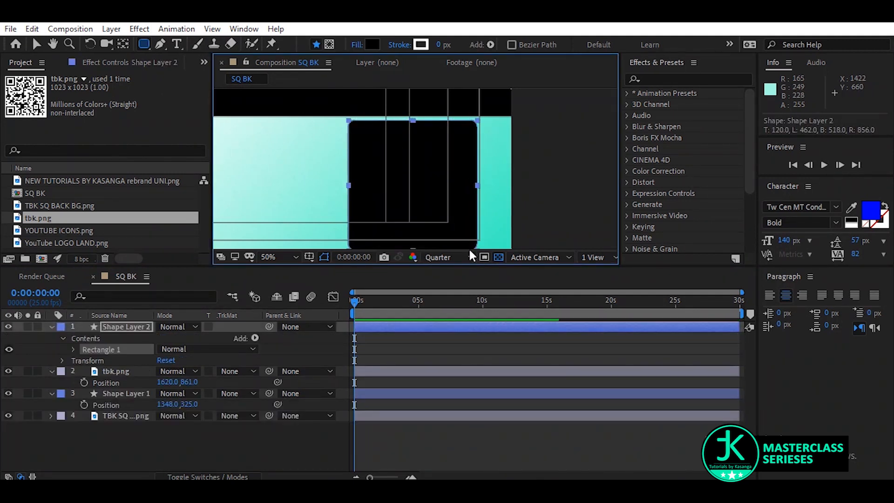
key("comma")
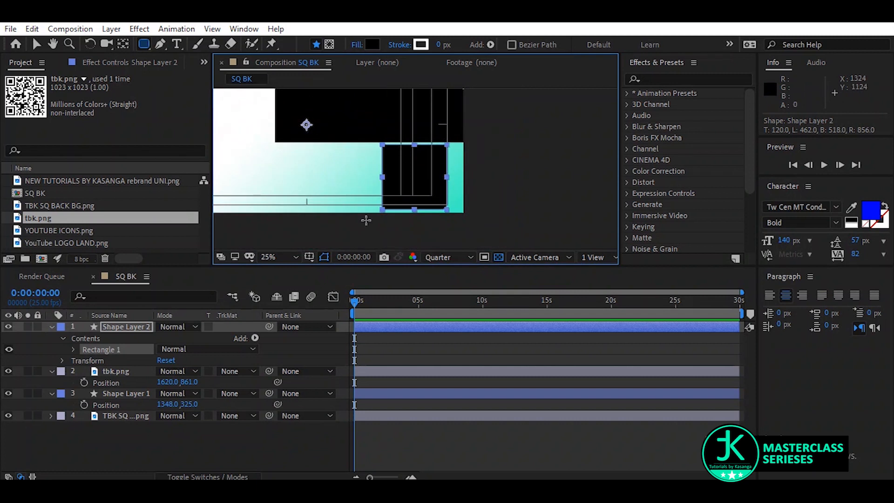
left_click_drag(122, 324, 115, 373)
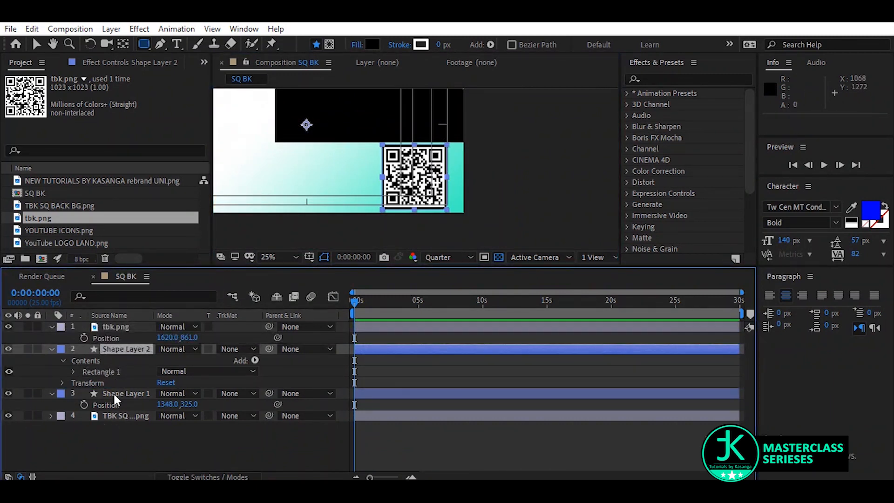
- Draw a black rounded label bar of about 560 by 136 px extending left from the QR code, place it beneath tbk.png, and collapse all layers
left_click(120, 443)
mouse_move(327, 167)
left_mouse_down()
mouse_move(347, 195)
mouse_move(418, 189)
left_mouse_up()
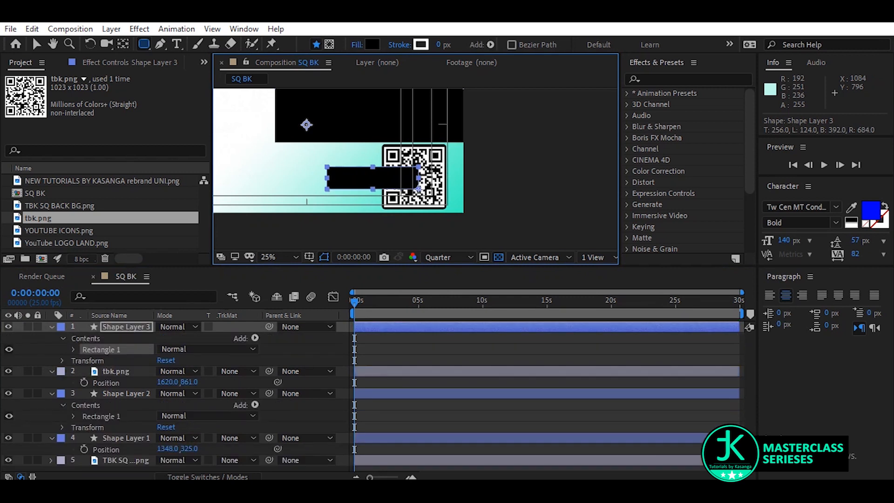
left_click_drag(133, 326, 138, 377)
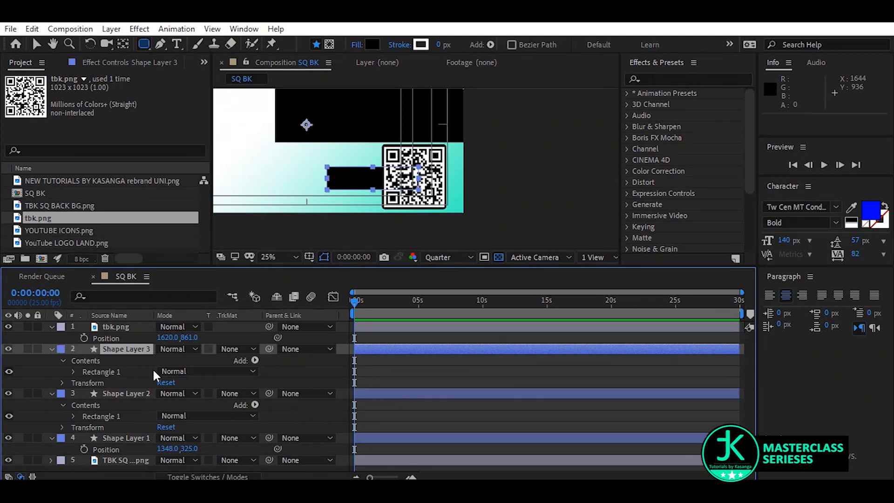
left_click(139, 363)
key("ctrl+a")
left_click(50, 326)
left_click(90, 421)
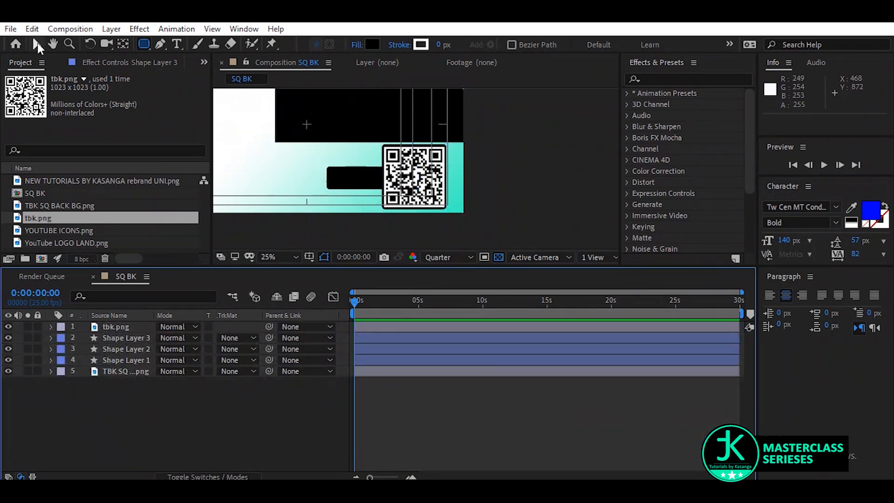
- Add the text SCAN ME over the black label bar and set its fill color to FFFFFF
left_click(177, 44)
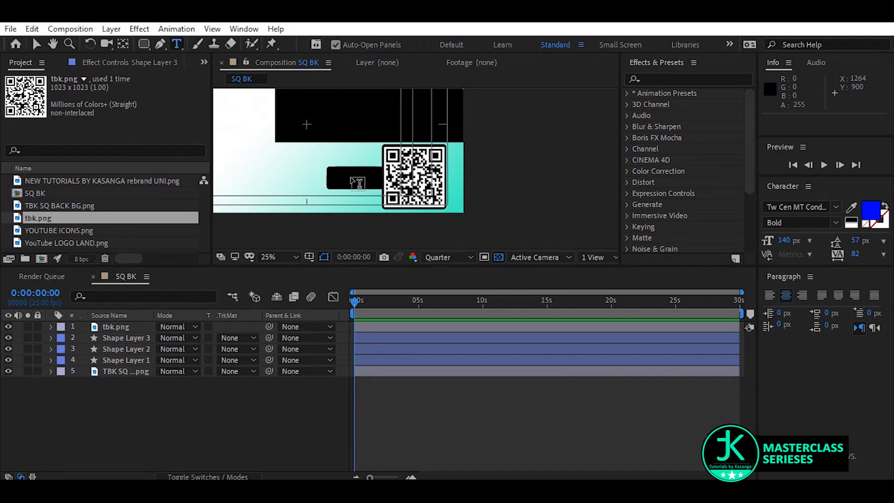
left_click(334, 173)
type("SCAN")
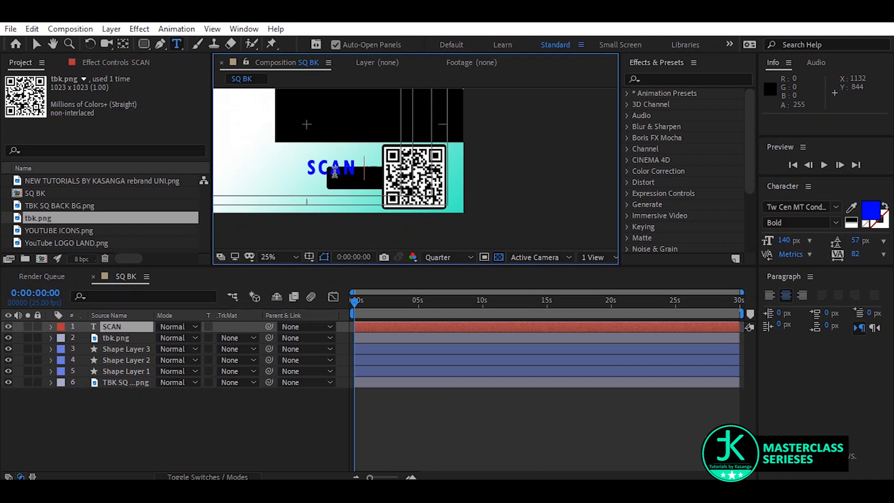
type(" ME")
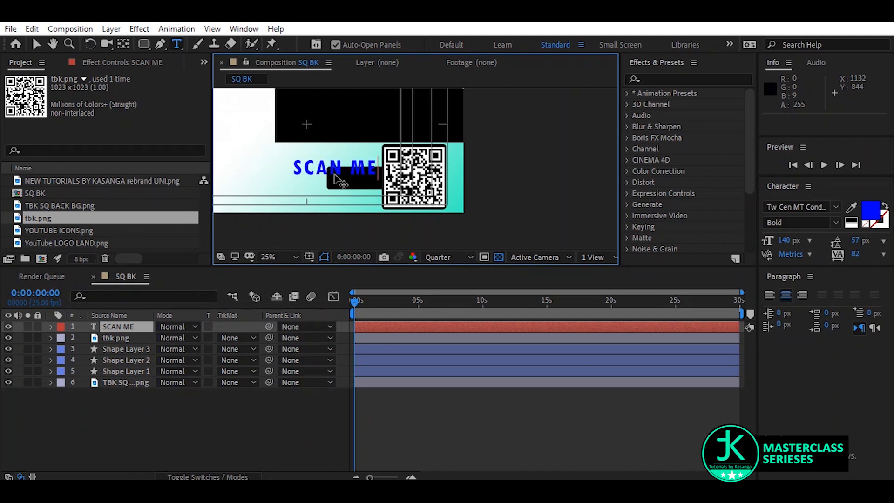
key("ctrl+a")
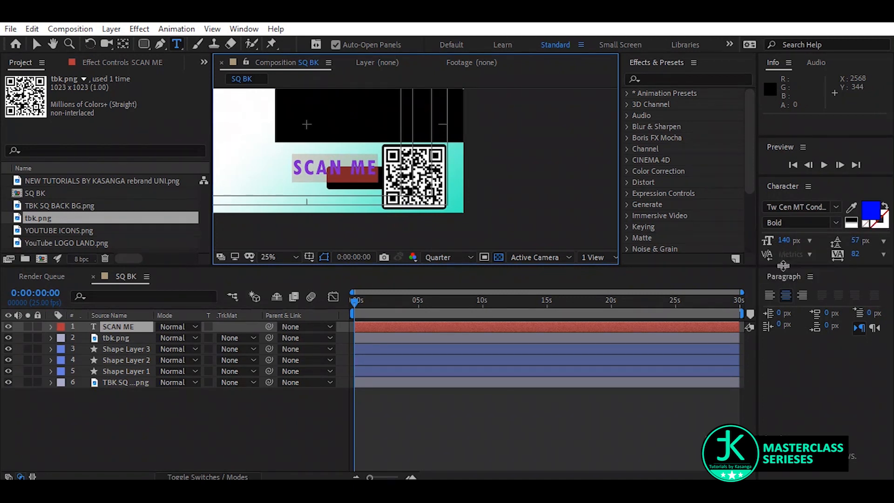
left_click(871, 211)
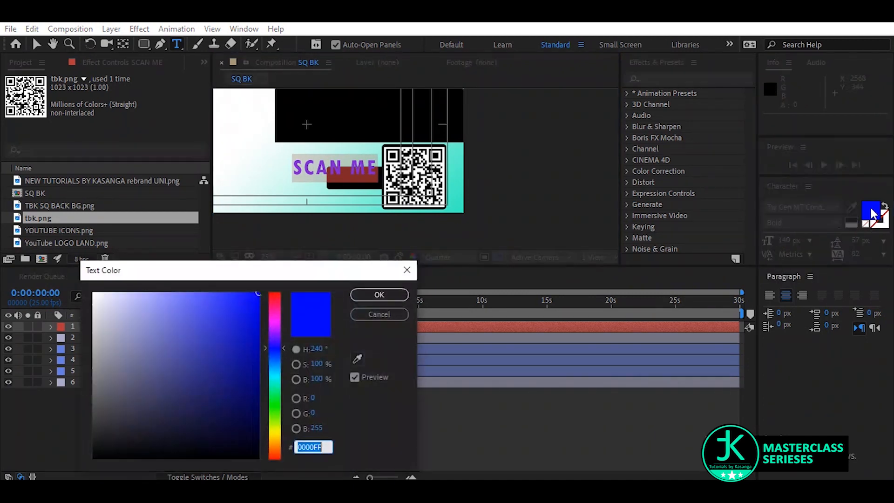
type("FFFFFF")
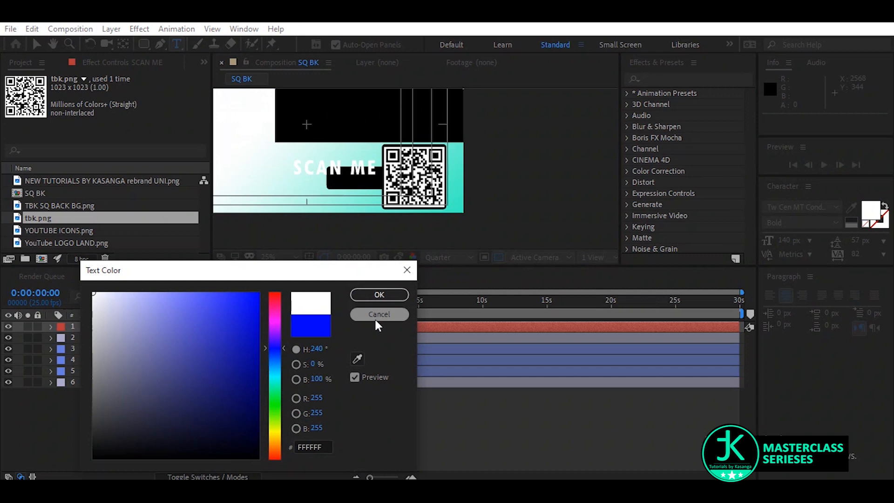
left_click(379, 294)
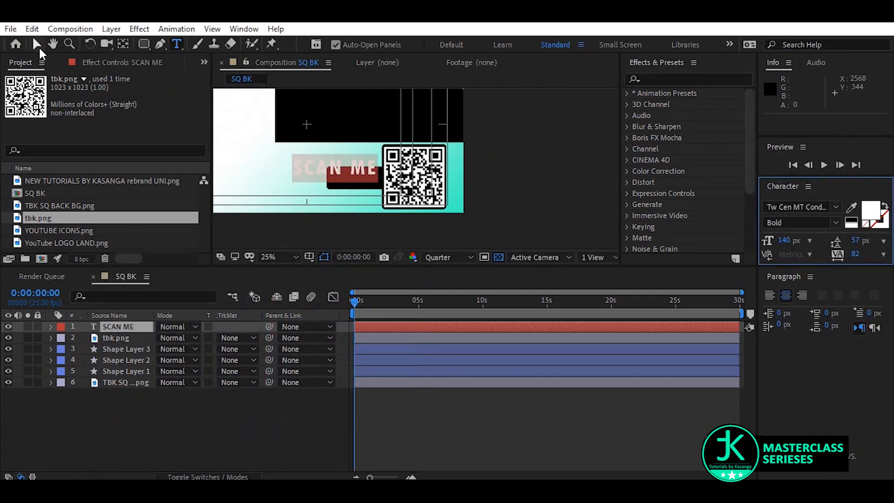
- Move the SCAN ME text down to 1156, 912 on the label bar and reduce its tracking to 28
left_click(37, 45)
left_click(362, 181)
left_click_drag(360, 178, 360, 183)
left_click_drag(857, 254, 827, 258)
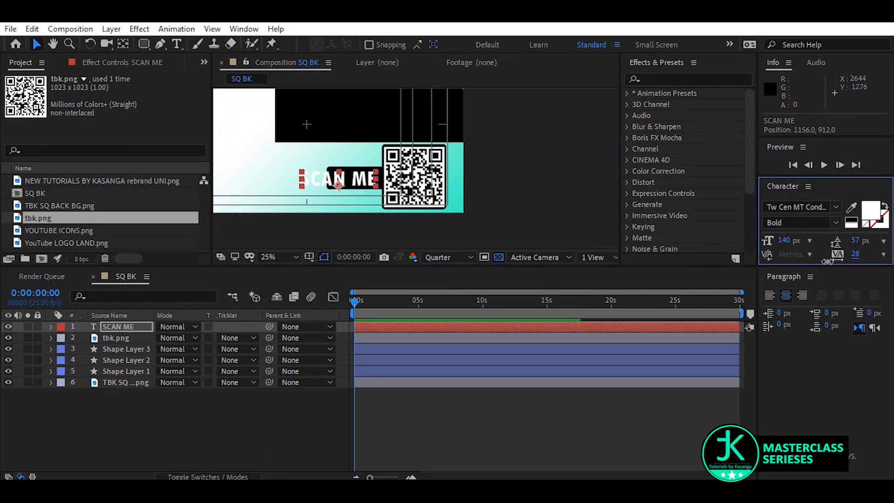
- Shift the black label bar sideways to position 772, 544 so that it backs the whole SCAN ME text
left_click_drag(360, 179, 361, 178)
left_click(166, 421)
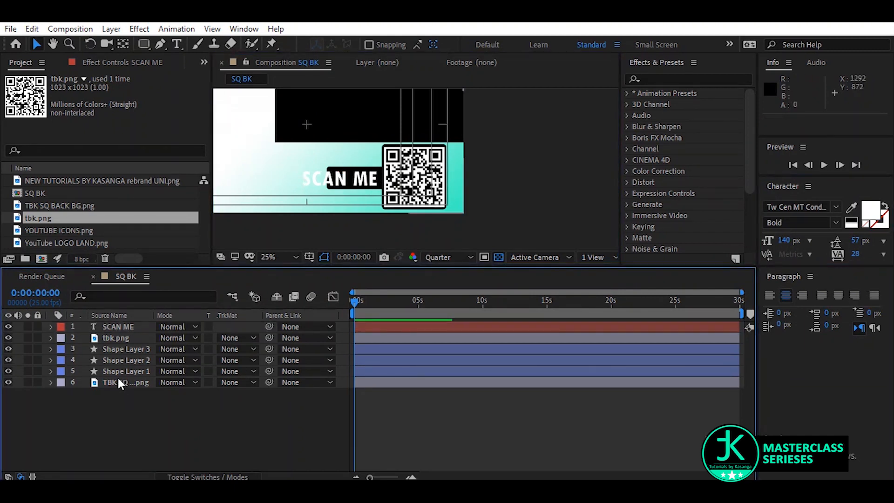
left_click(118, 350)
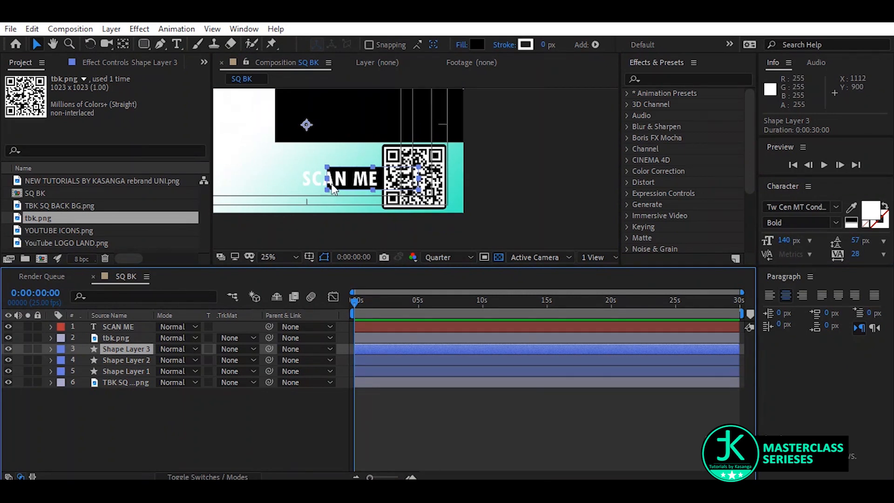
left_click_drag(376, 182, 351, 180)
key("Up")
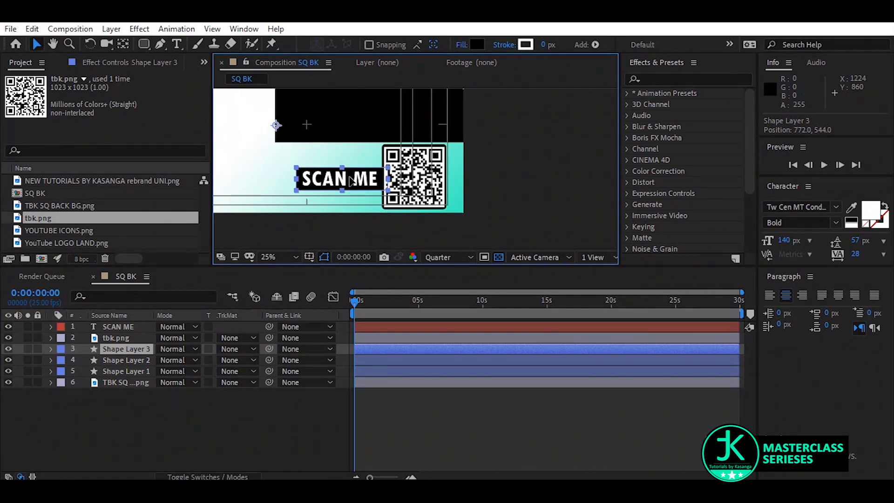
left_click(199, 427)
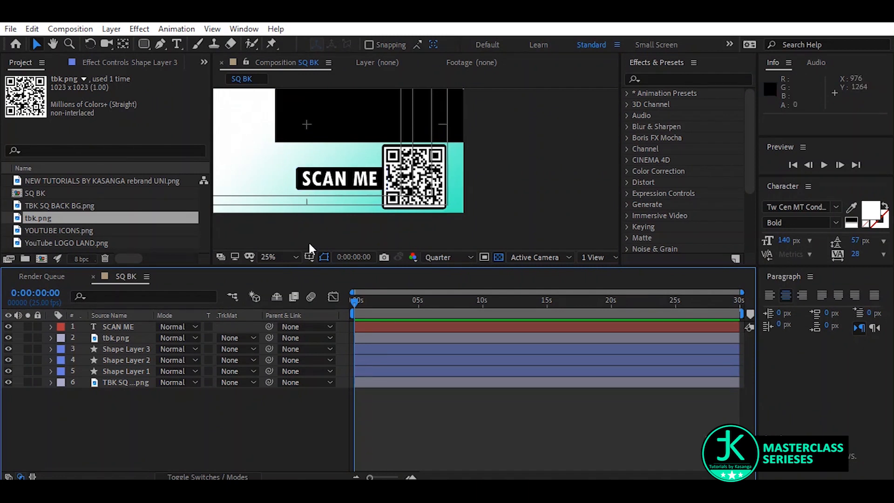
- Scale the SCAN ME text and its black label bar, Shape Layer 3, together to 63%
left_click(269, 257)
left_click(287, 39)
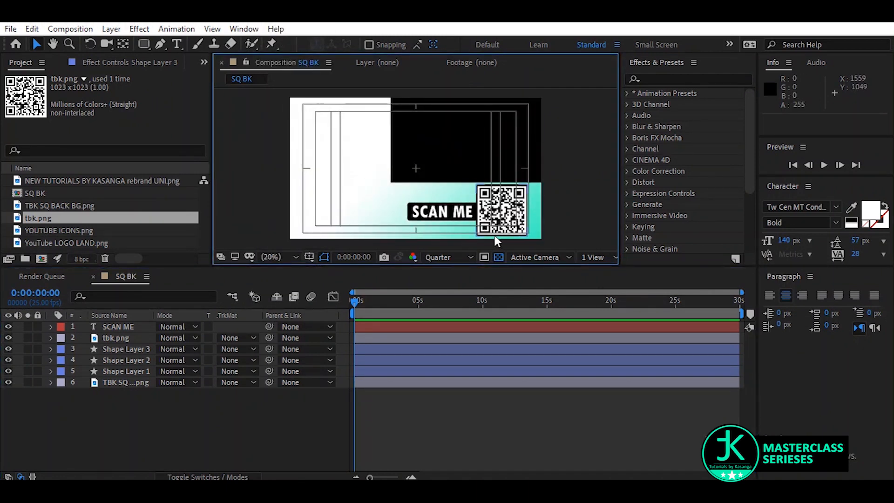
left_click(433, 218)
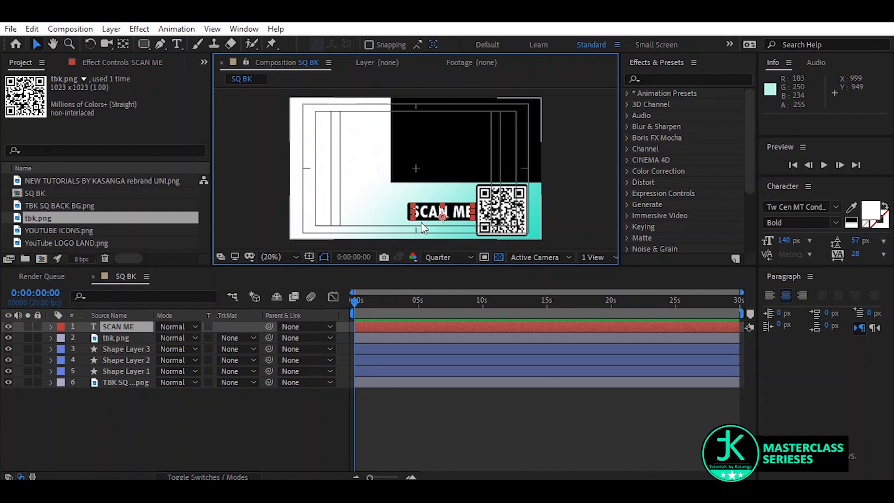
left_click(128, 348)
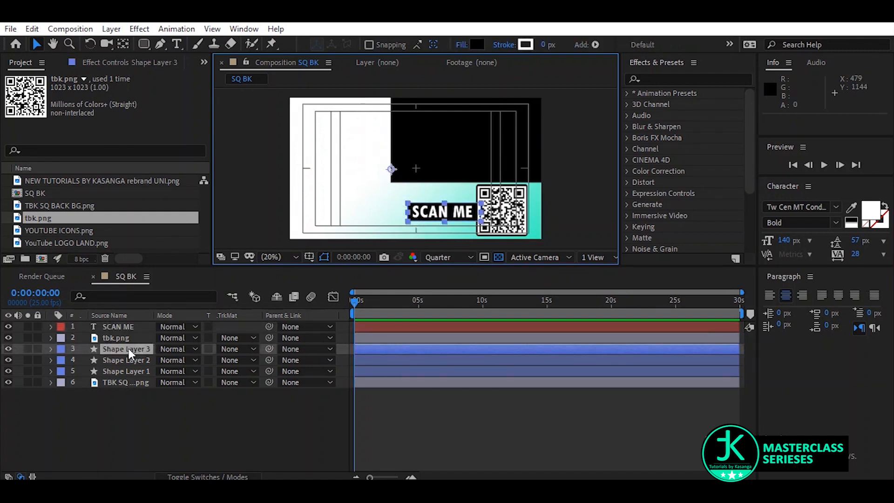
left_click(123, 326, "ctrl")
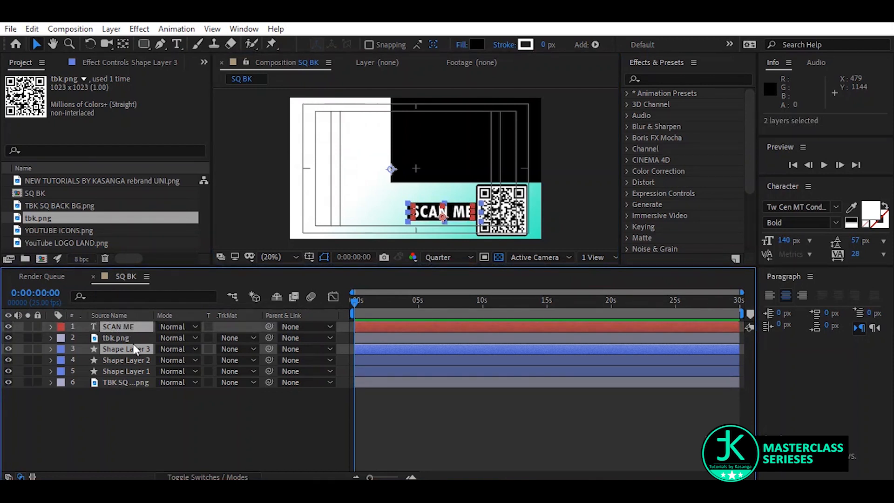
key("s")
left_click_drag(193, 337, 180, 347)
key("F2")
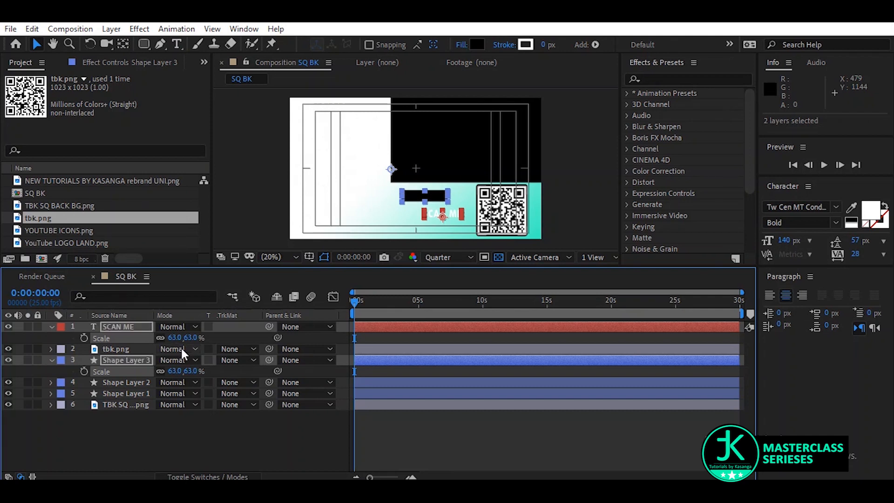
- Set the SCAN ME text's position to 1247, 899, close beside the QR code
left_click(121, 326)
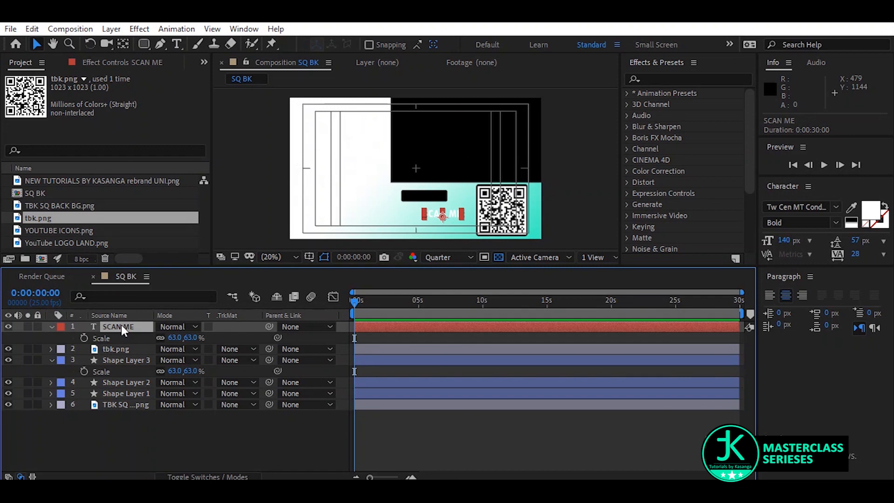
key("p")
left_click_drag(189, 337, 210, 327)
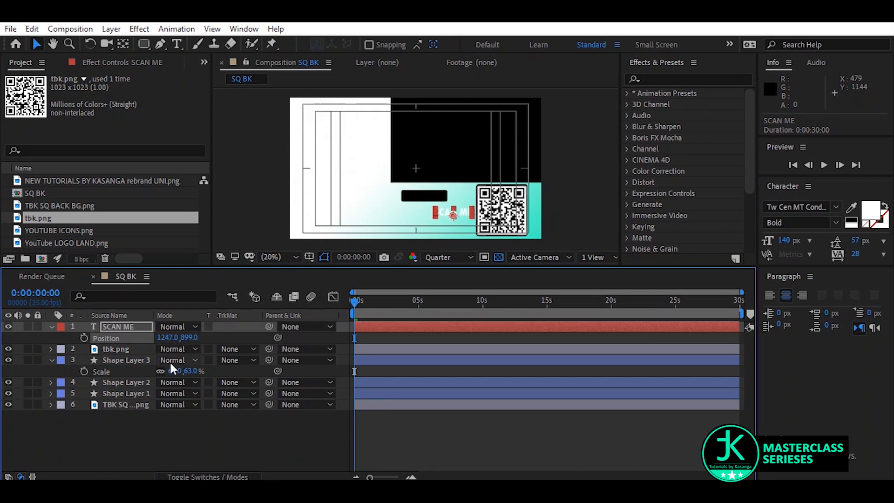
- Set the label bar's position to 995, 670 so that it sits behind the SCAN ME text and meets the QR code
left_click(118, 359)
key("p")
left_click_drag(185, 371, 242, 411)
left_click_drag(165, 370, 299, 360)
left_click(206, 445)
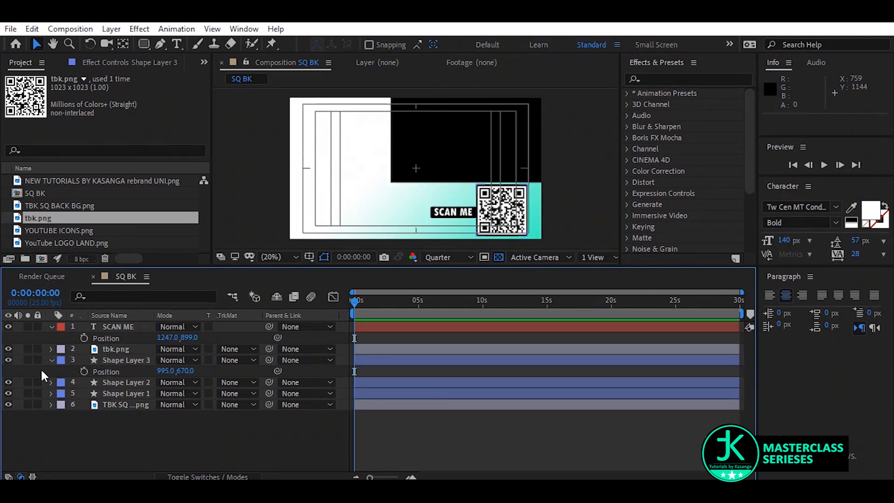
- Add YOUTUBE ICONS.png to the composition as the topmost layer, over the lower middle of the frame
left_click(51, 229)
left_click_drag(55, 230, 403, 214)
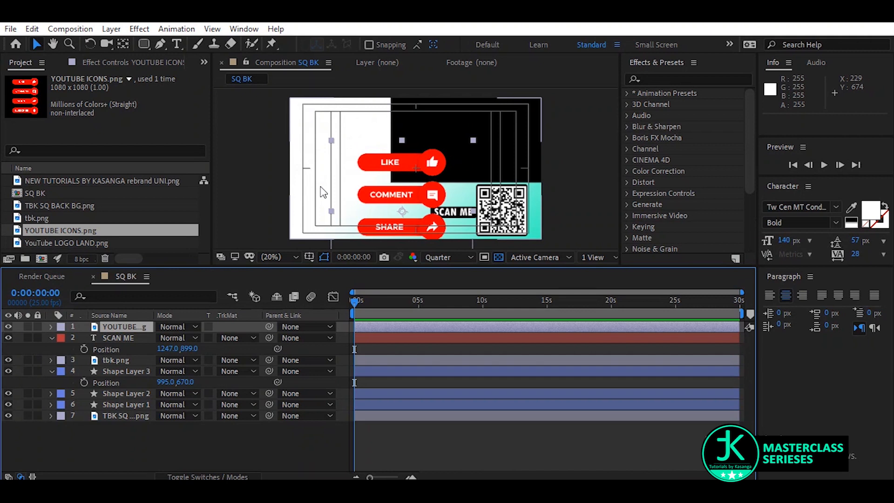
- Scale the YOUTUBE ICONS layer to 32% and set its position to 870, 878
key("s")
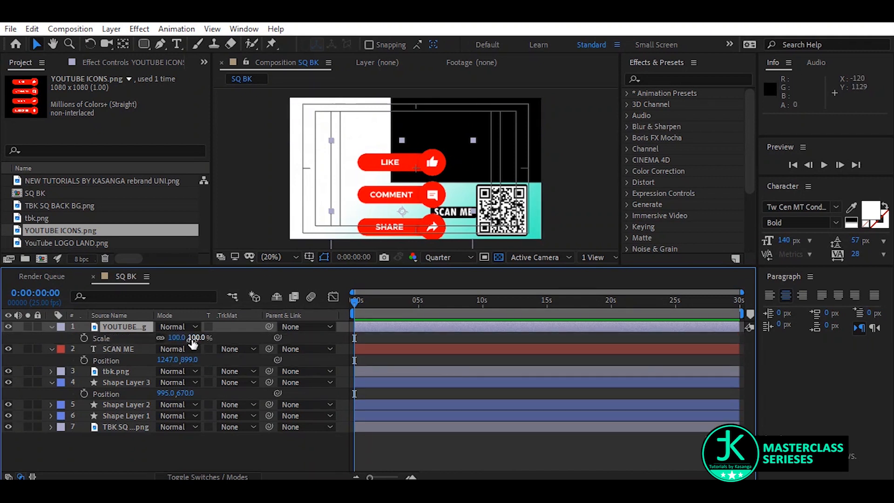
left_click_drag(193, 337, 167, 350)
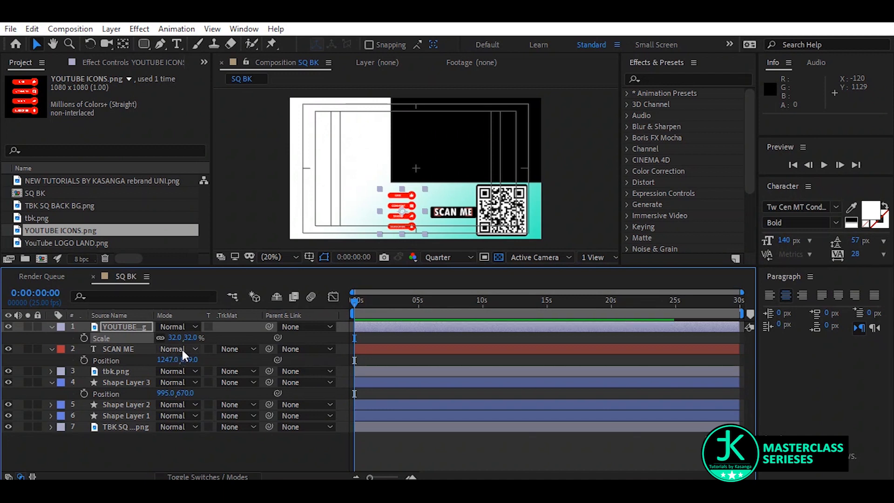
key("p")
left_click_drag(185, 337, 193, 335)
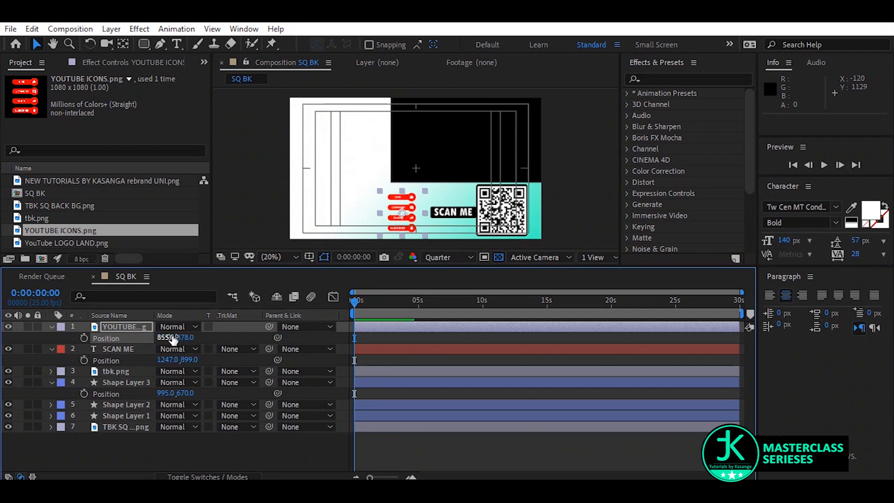
left_click_drag(167, 339, 173, 339)
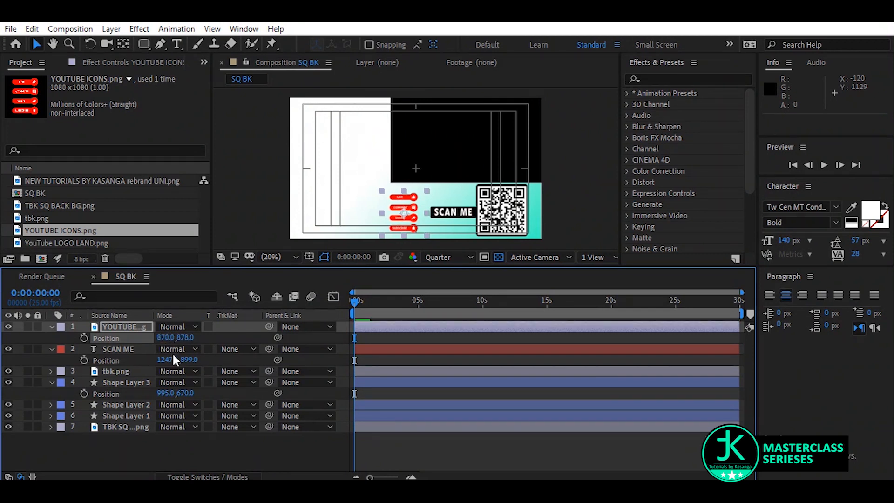
- Add YouTube LOGO LAND.png to the composition's lower-left area, beside the icons, and scale it to 49%
left_click(43, 243)
left_click_drag(43, 243, 338, 213)
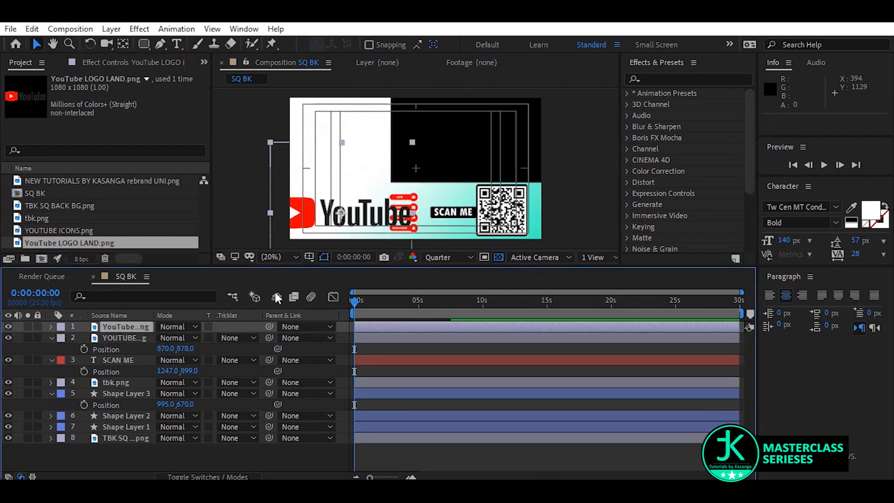
key("s")
left_click_drag(200, 341, 185, 354)
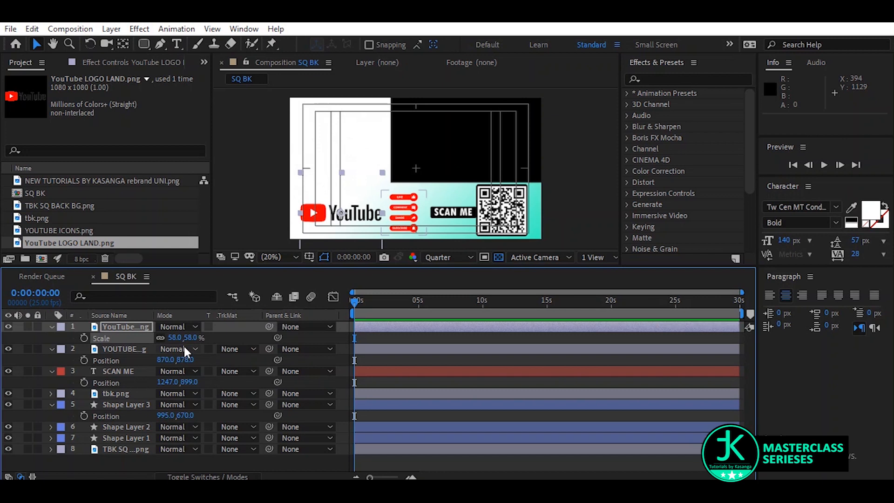
left_click_drag(186, 339, 186, 338)
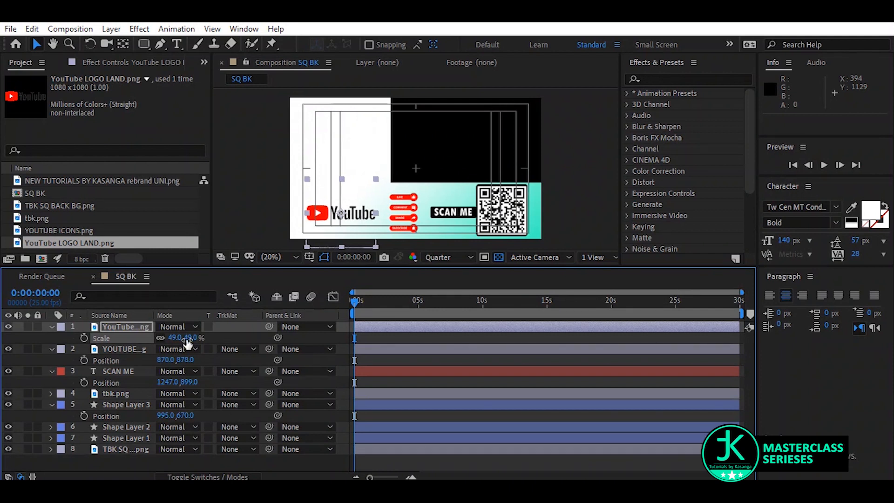
- Add NEW TUTORIALS BY KASANGA rebrand UNI.png to the composition above the YouTube logo
left_click(60, 227)
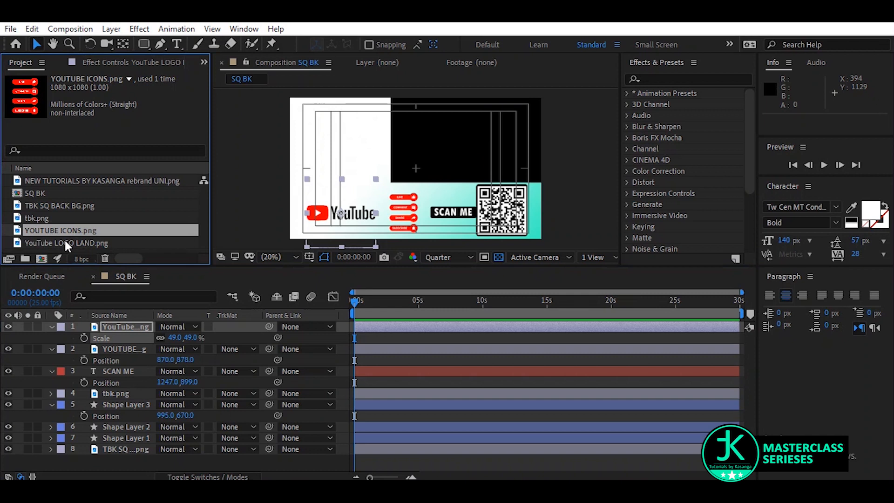
left_click(64, 239)
left_click(47, 217)
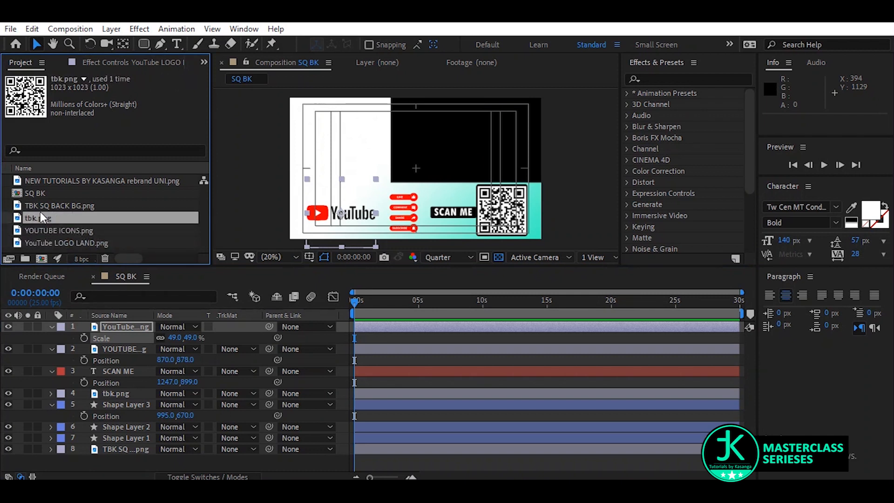
left_click(46, 210)
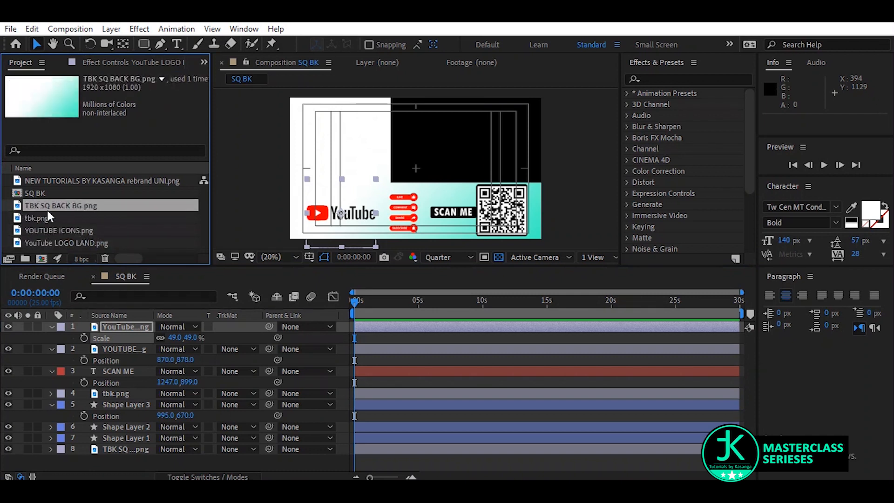
left_click(69, 182)
left_click_drag(75, 183, 342, 135)
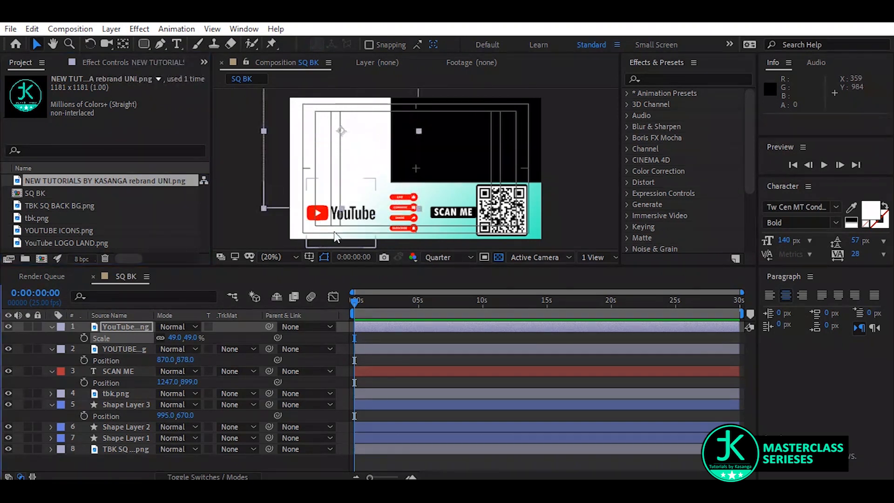
- Scale the round Tutorials by Kasanga logo to 45% and set its position to 390, 337
key("s")
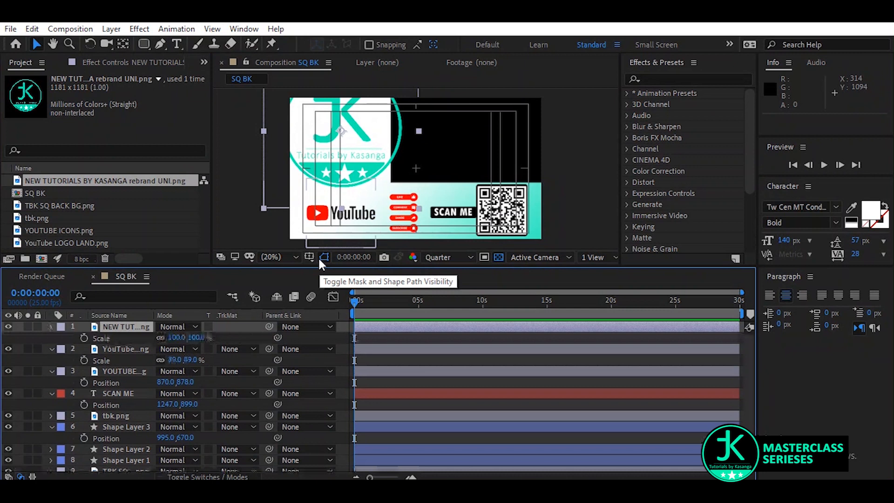
left_click_drag(189, 337, 174, 352)
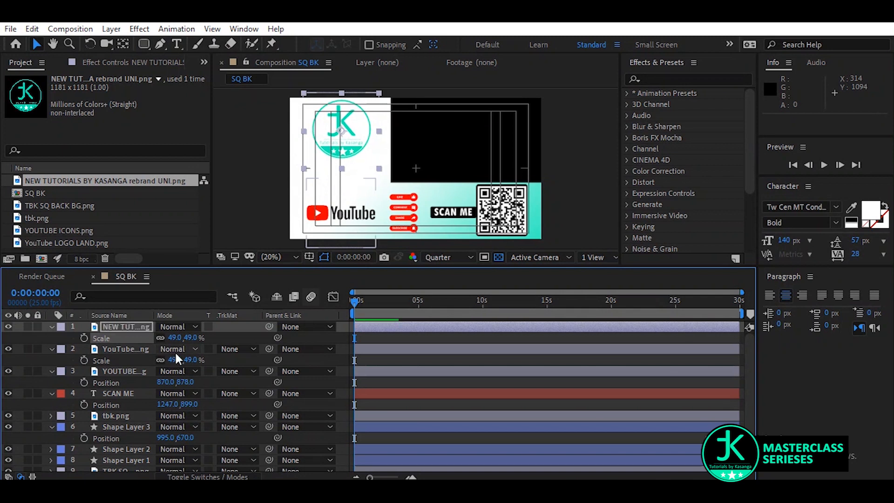
key("p")
left_click_drag(187, 336, 263, 332)
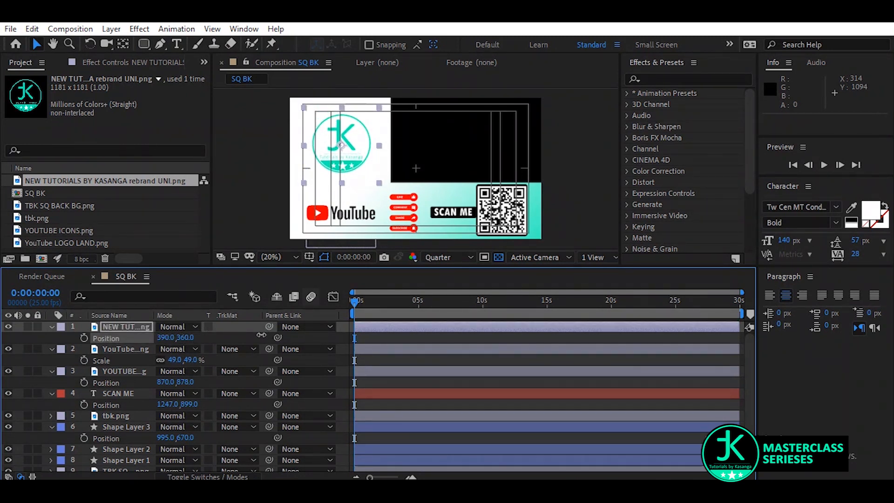
key("s")
left_click(191, 337)
type("45")
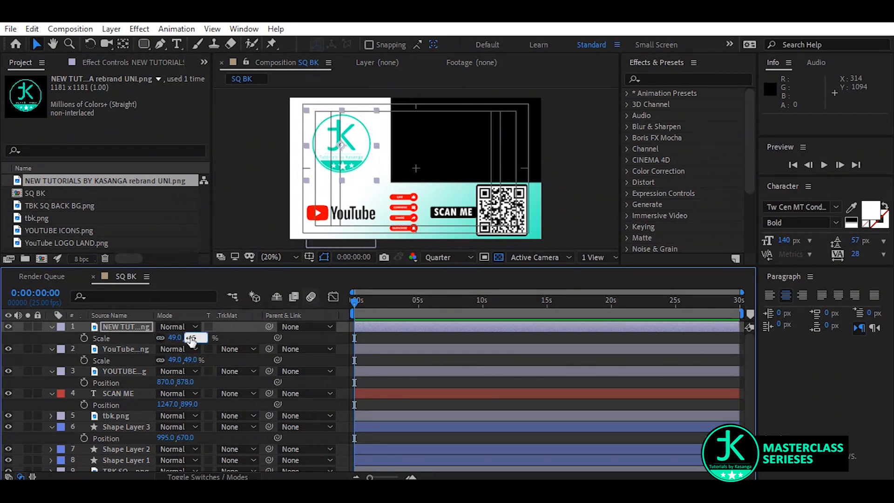
key("Return")
key("p")
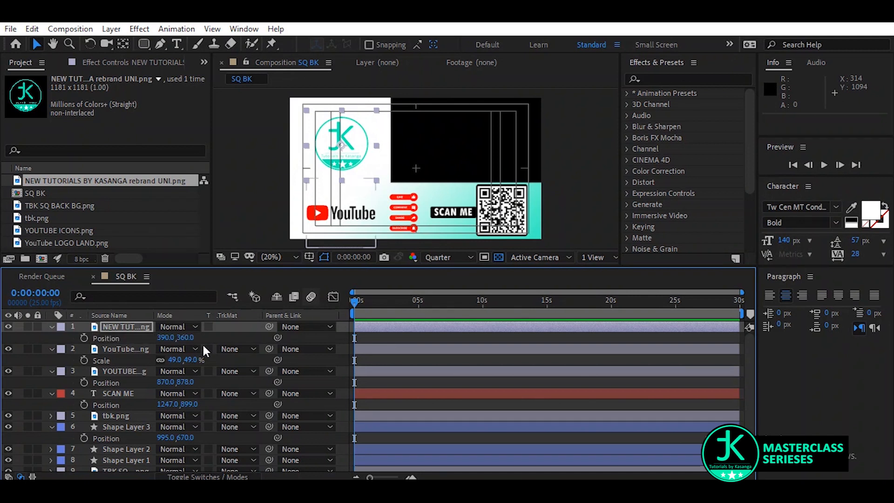
left_click_drag(185, 339, 149, 364)
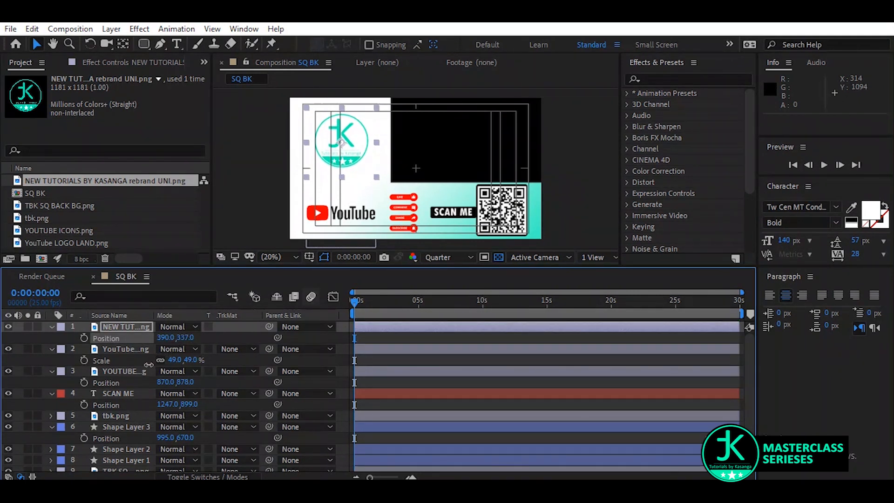
- Create a text layer reading "TutorialsByKasanga" between the round logo and the YouTube logo
left_click(177, 44)
left_click(386, 341)
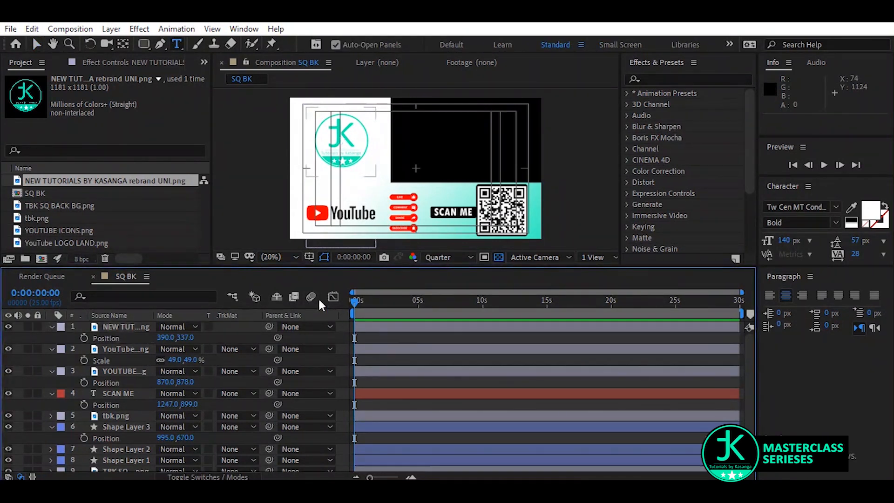
left_click(309, 176)
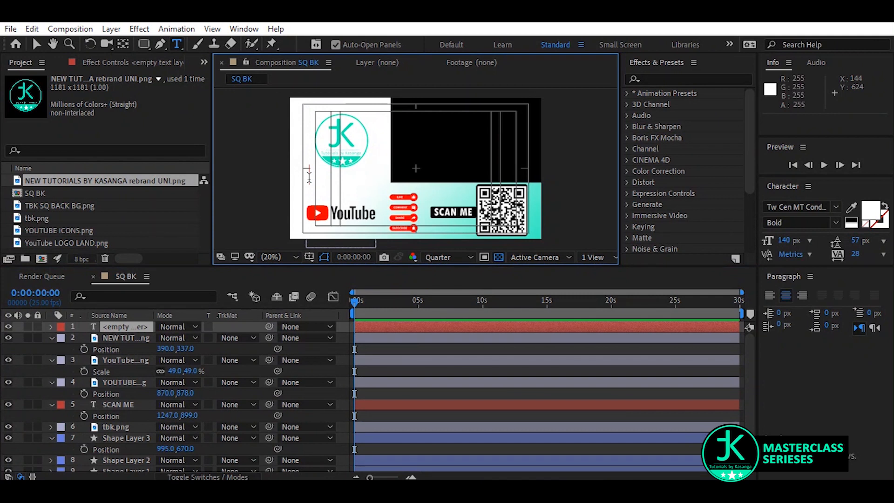
type("Tutorial")
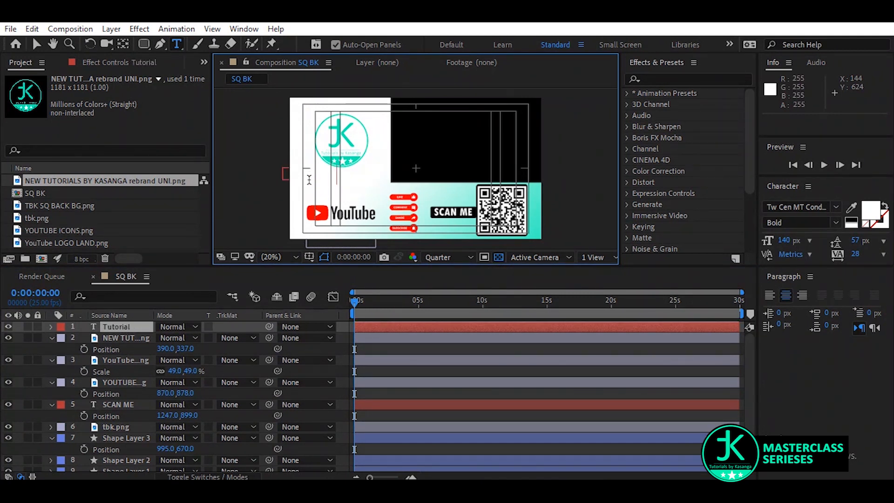
type("sBy")
type("Kasang")
type("a")
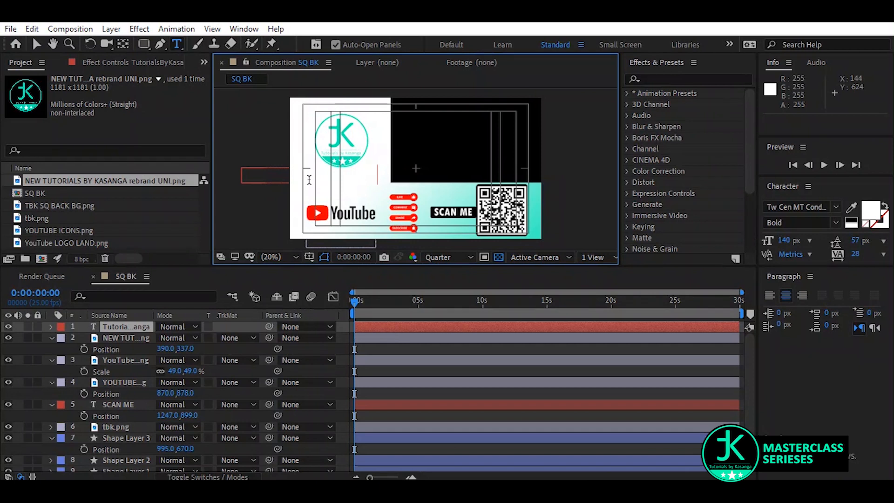
- Set the fill colour of the whole TutorialsByKasanga text to black (000000)
key("ctrl+a")
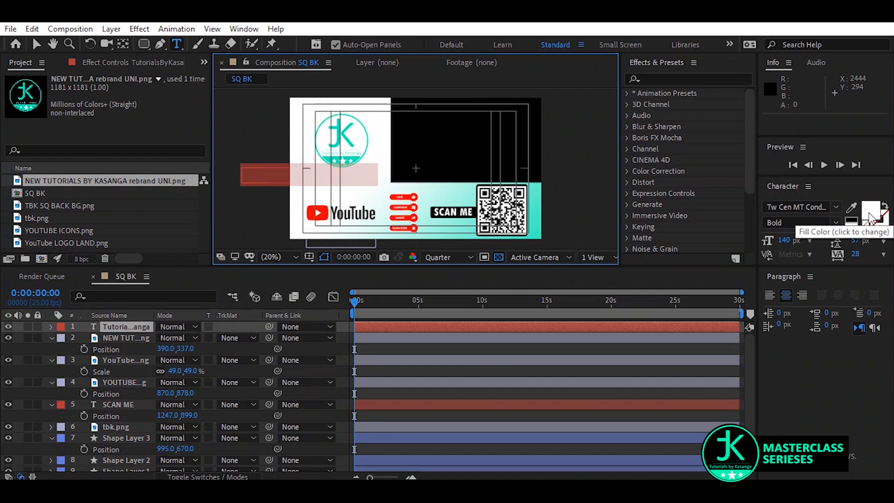
left_click(869, 215)
left_click_drag(146, 383, 260, 459)
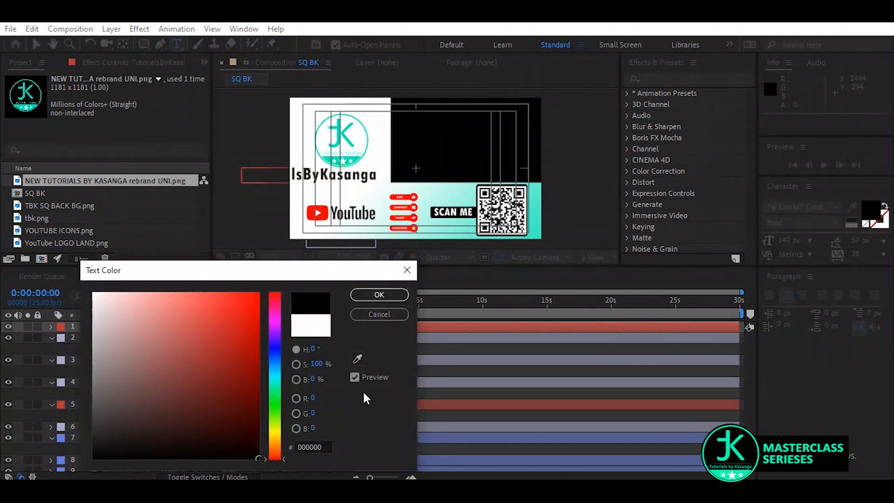
left_click(386, 294)
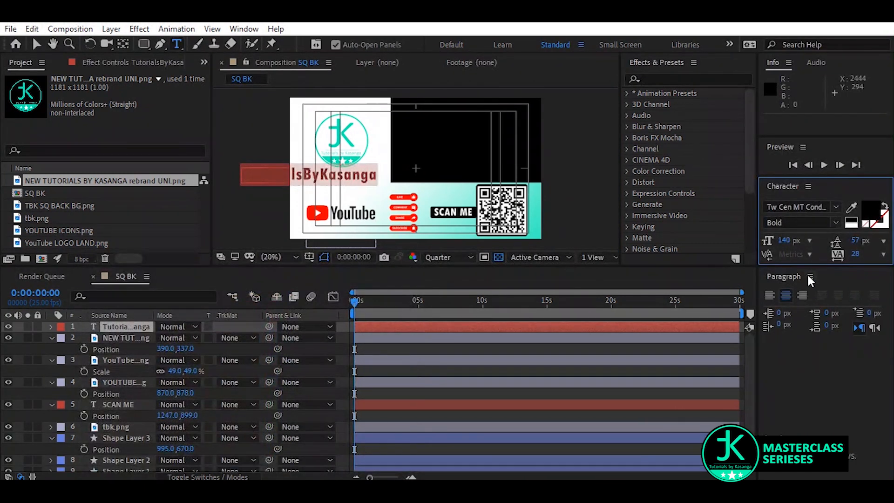
- Set the TutorialsByKasanga text size to 84 px and move it beneath the round logo, at about 405, 615
left_click_drag(785, 246, 750, 251)
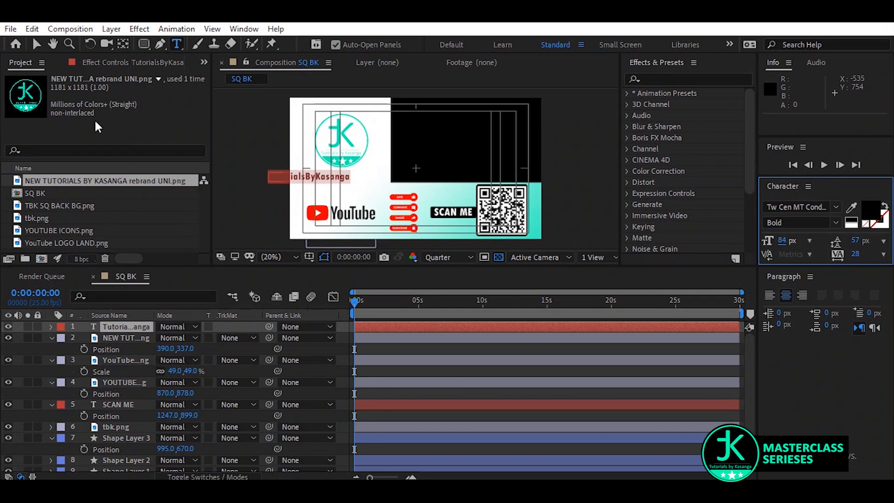
left_click(36, 43)
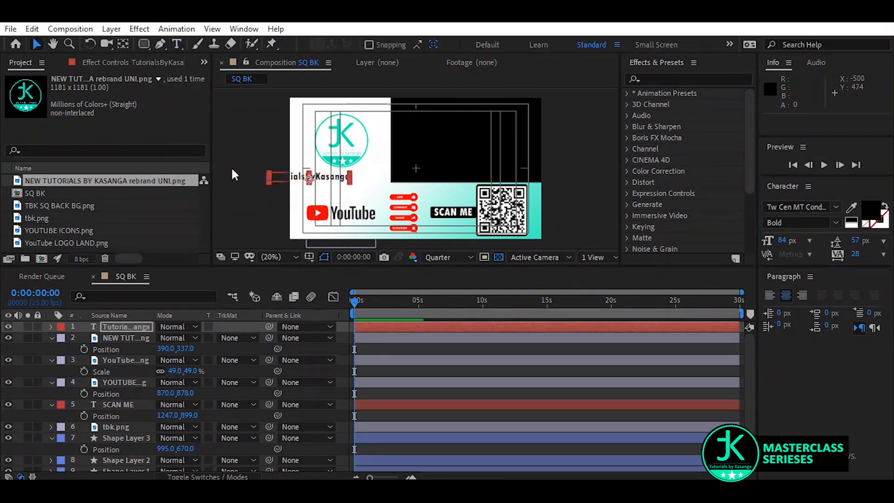
left_click_drag(326, 183, 357, 176)
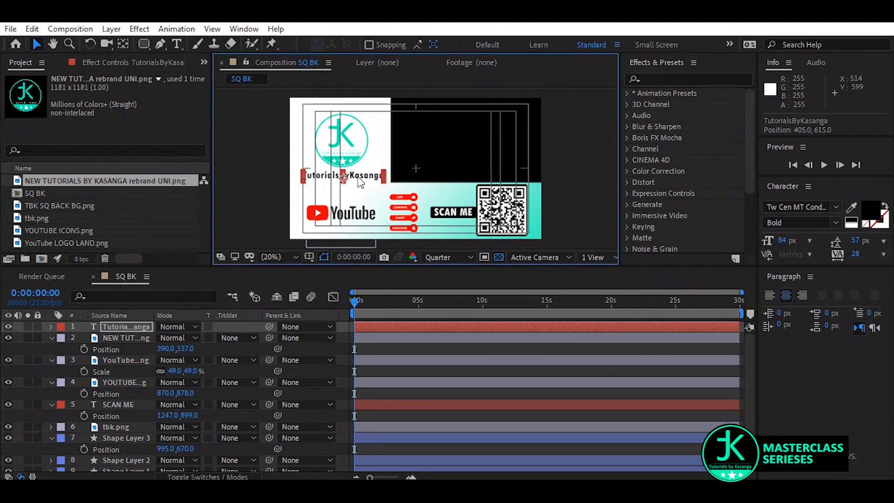
- Recolour the TutorialsByKasanga text with the teal sampled from the round logo (00EEB3)
double_click(359, 178)
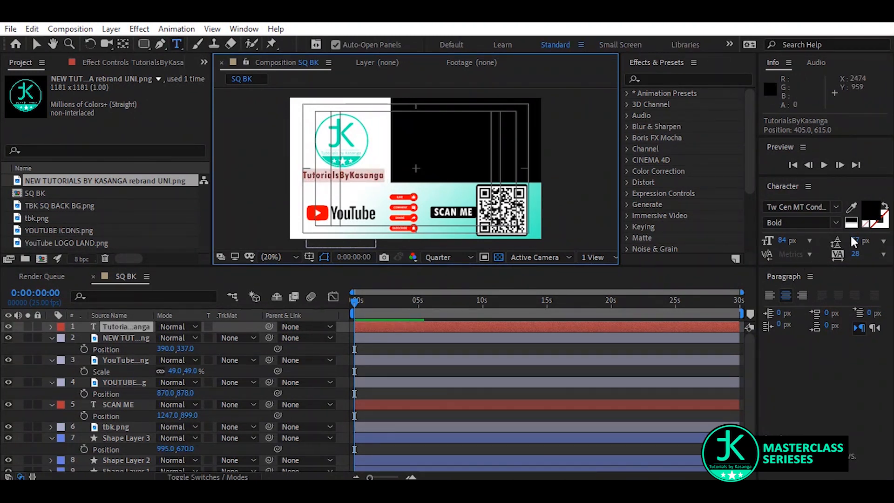
left_click(871, 211)
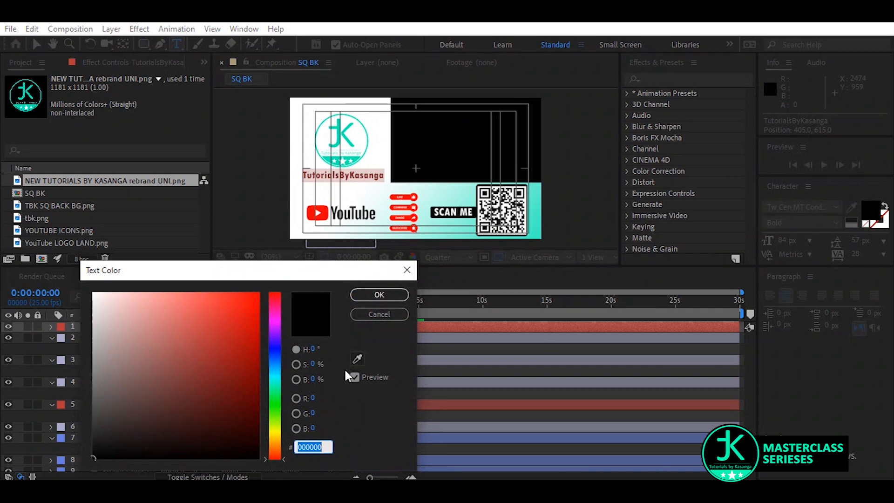
left_click(357, 358)
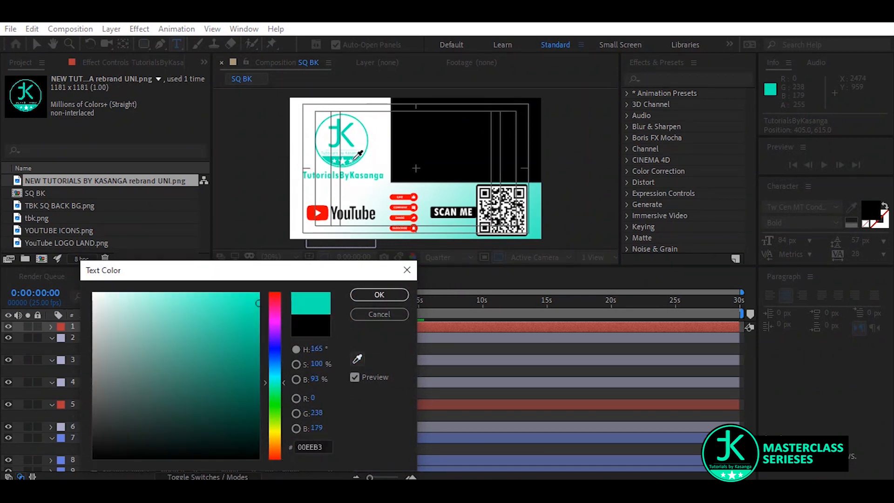
left_click(358, 158)
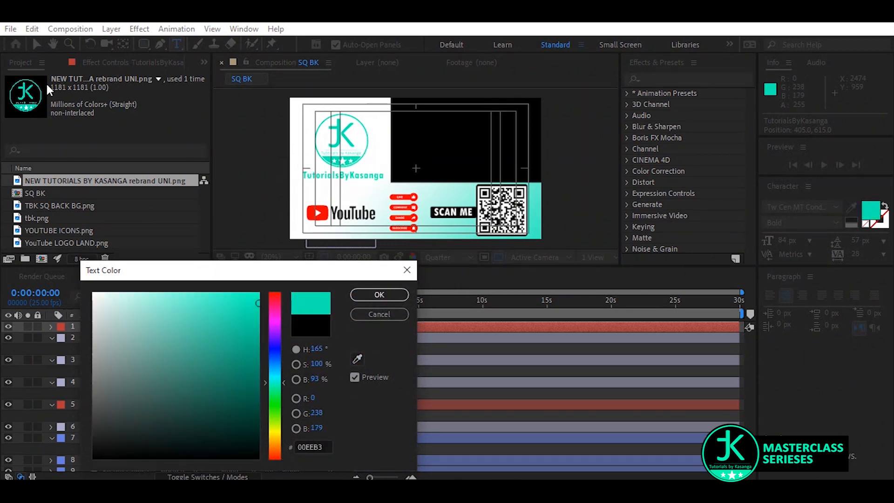
left_click(378, 295)
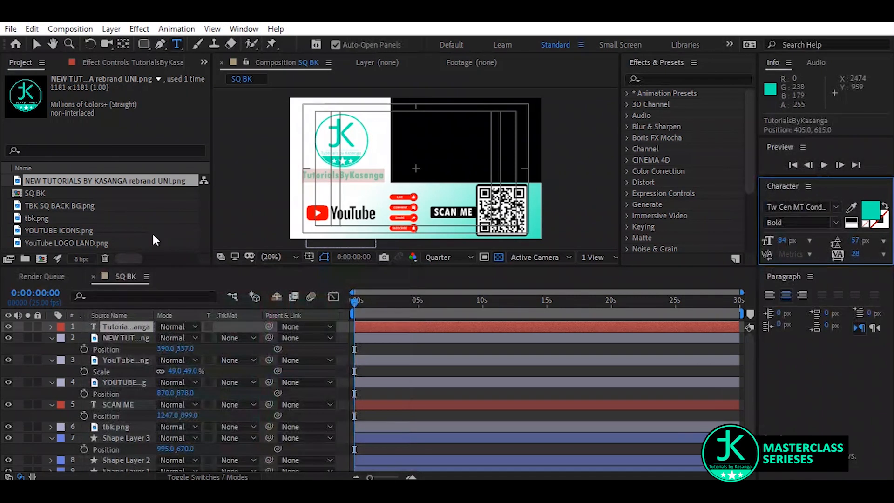
- Lower the TutorialsByKasanga text layer to position 405, 643
left_click(35, 45)
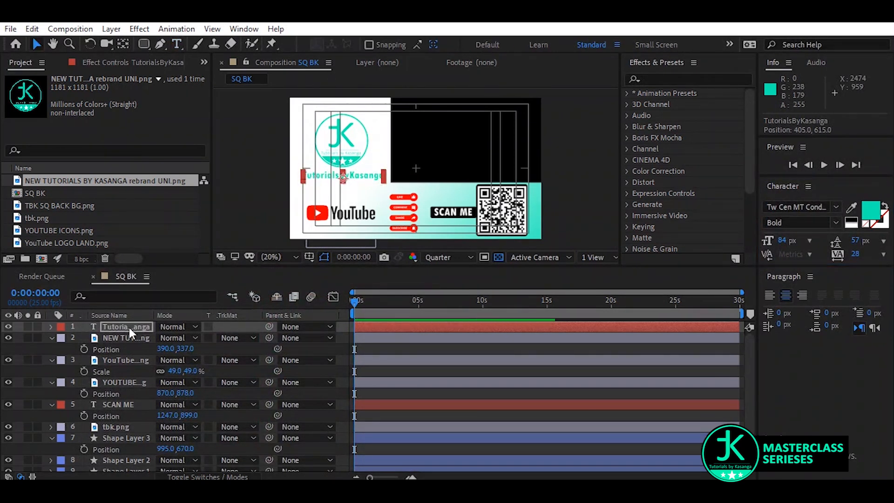
key("p")
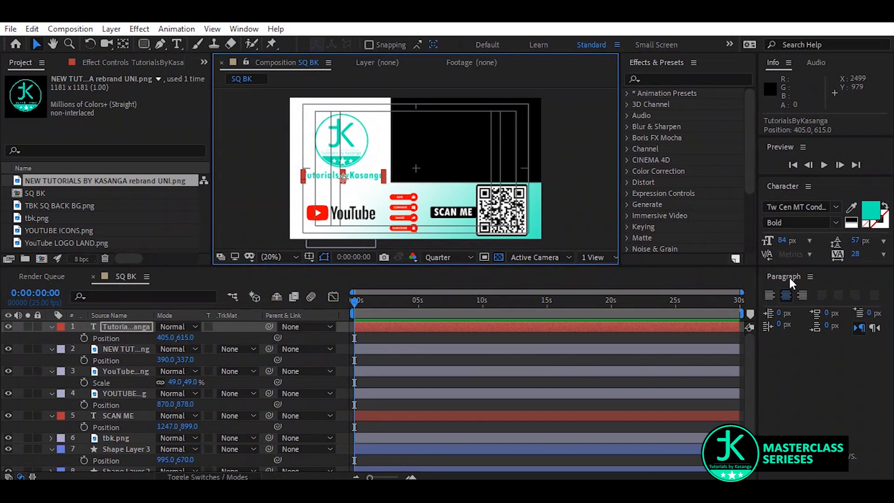
left_click_drag(186, 337, 205, 335)
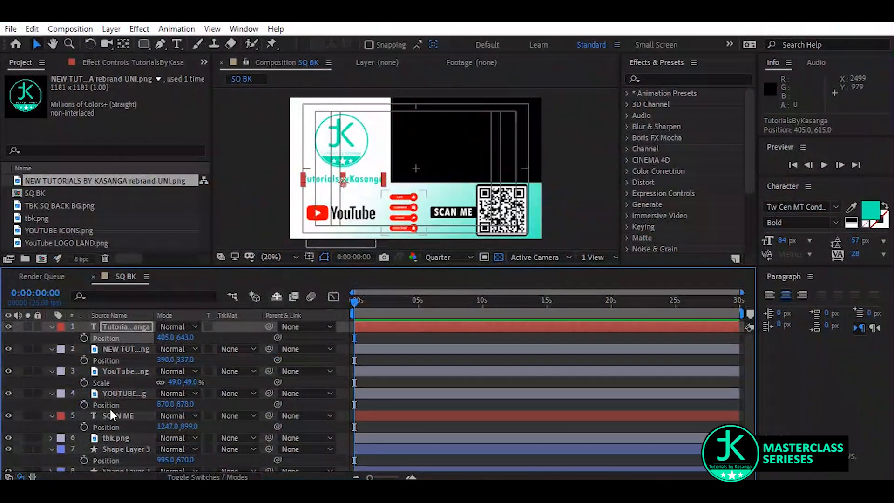
- Collapse the expanded properties of every layer in the SQ BK composition
key("ctrl+a")
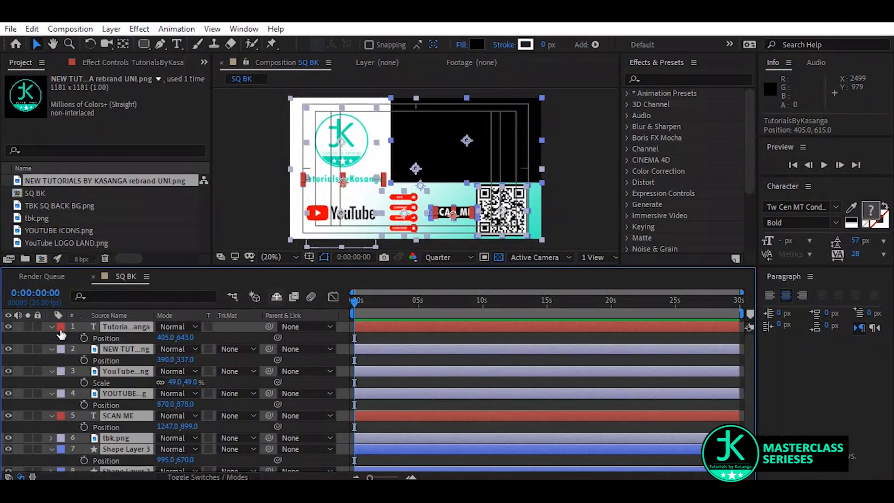
left_click(51, 326)
left_click(462, 451)
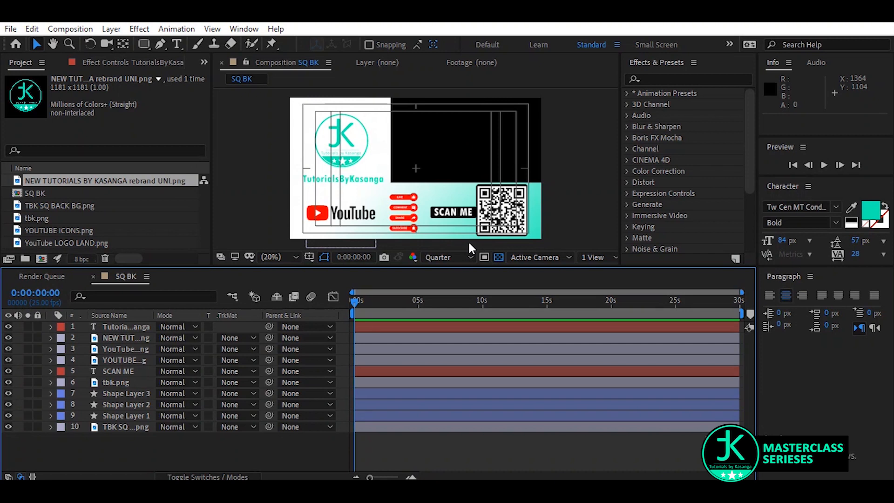
- Create a new 1920 × 1080 composition named LOW SQ BK at 25 fps with a 30-second duration
left_click(70, 29)
left_click(75, 41)
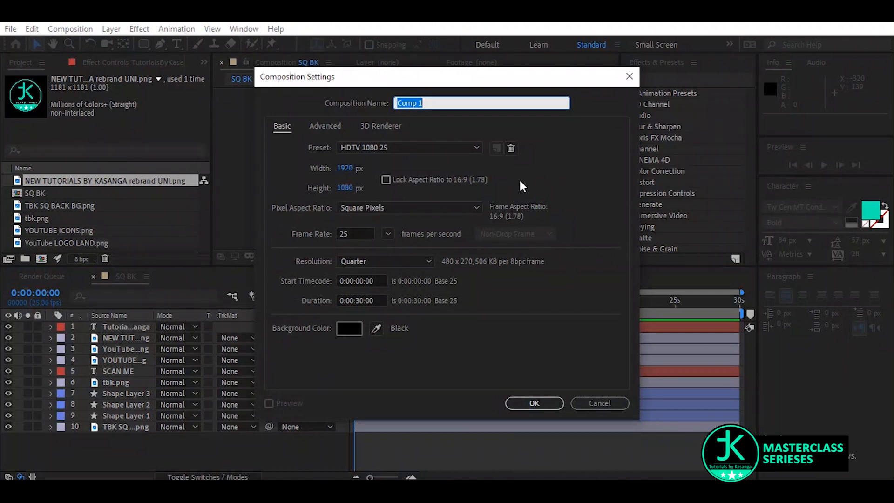
type("LOW SQ BK")
key("Return")
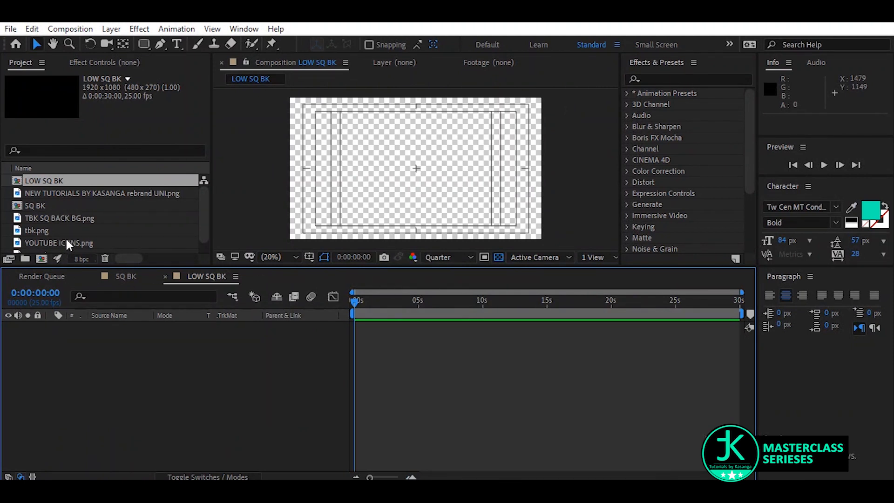
- Add TBK SQ BACK BG.png to LOW SQ BK and stretch it to about 103% by 104% to cover the frame
left_click(61, 218)
left_click_drag(57, 219, 436, 183)
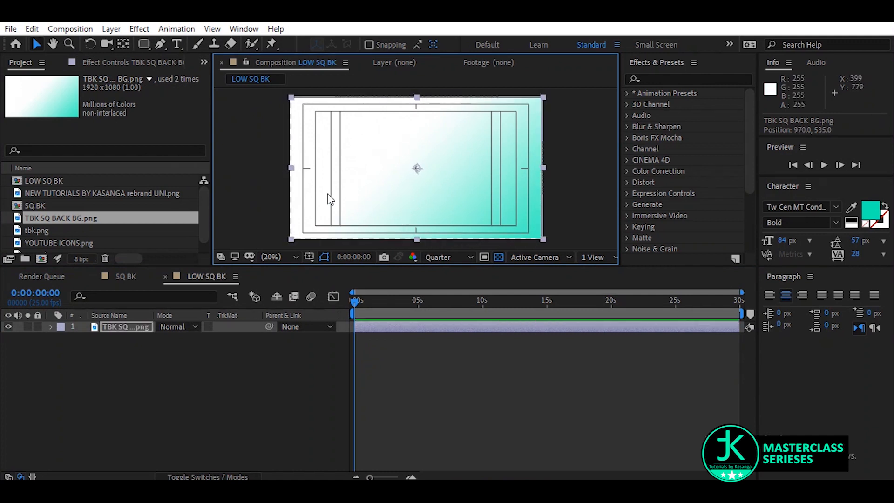
left_click_drag(290, 168, 288, 170)
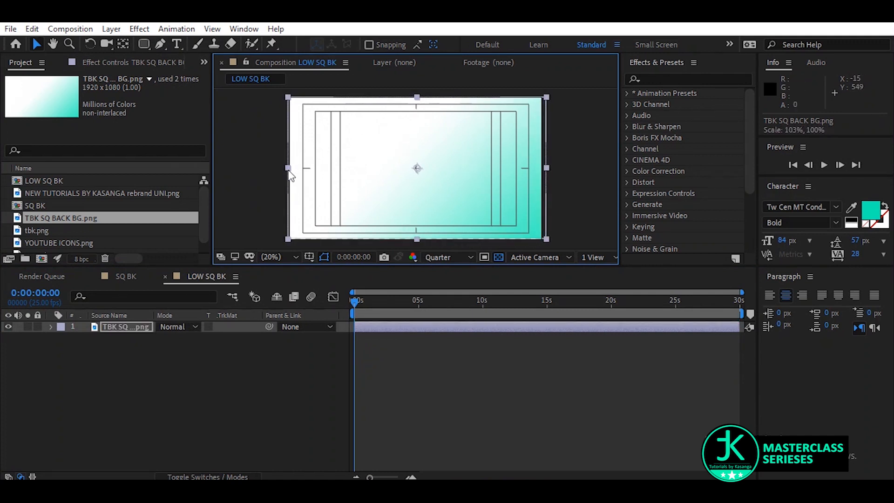
left_click_drag(416, 239, 416, 241)
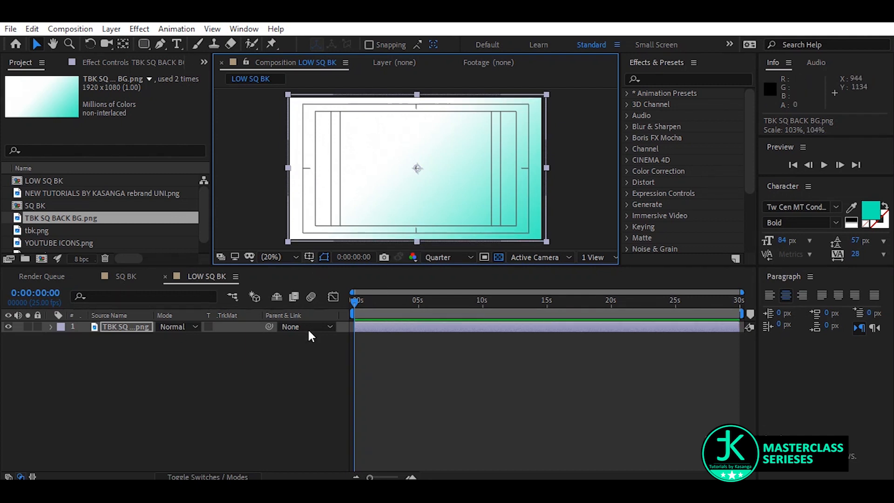
- Mask the background layer with a rounded rectangle to a full-width lower strip about 240 px high, then lock the layer
left_click(219, 395)
left_click(144, 46)
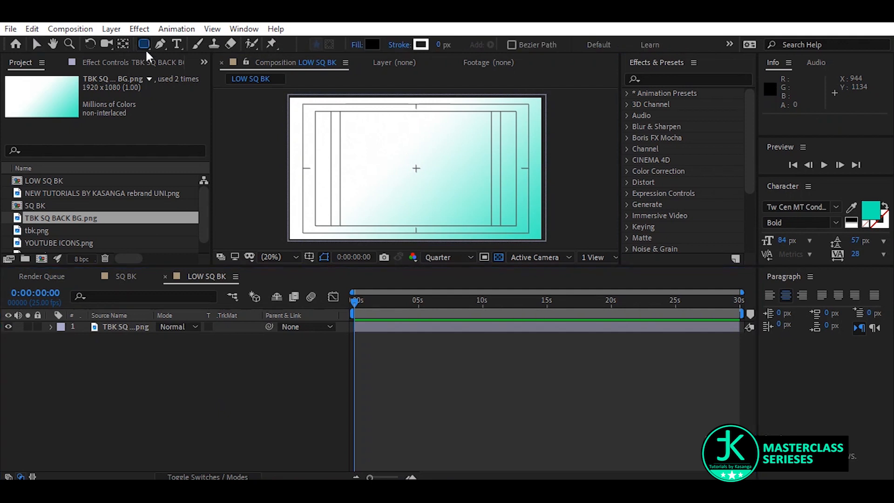
left_click(109, 328)
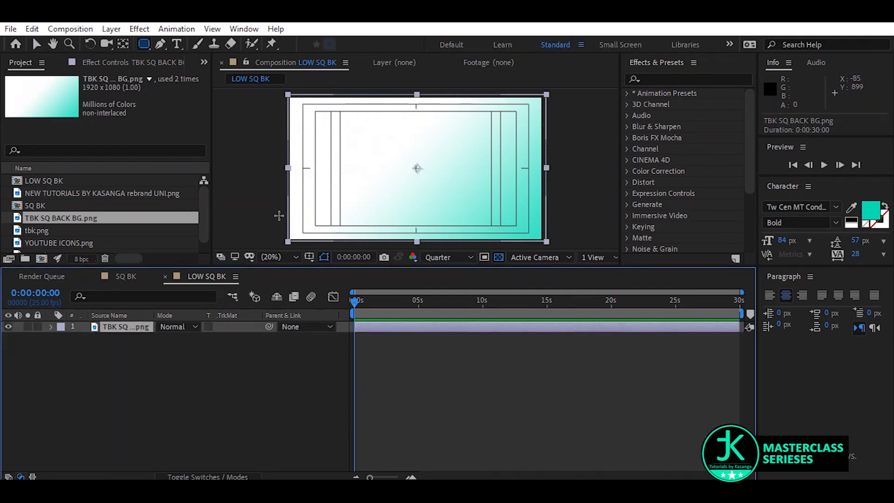
left_click_drag(278, 211, 553, 241)
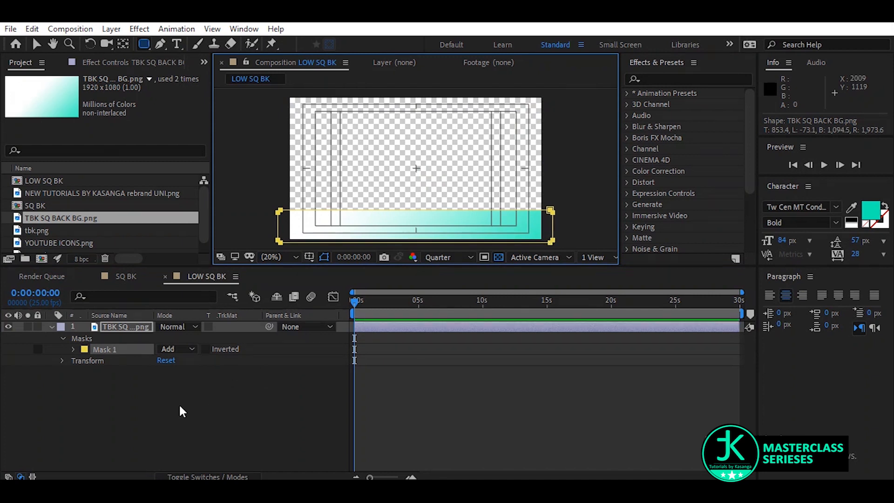
left_click(169, 429)
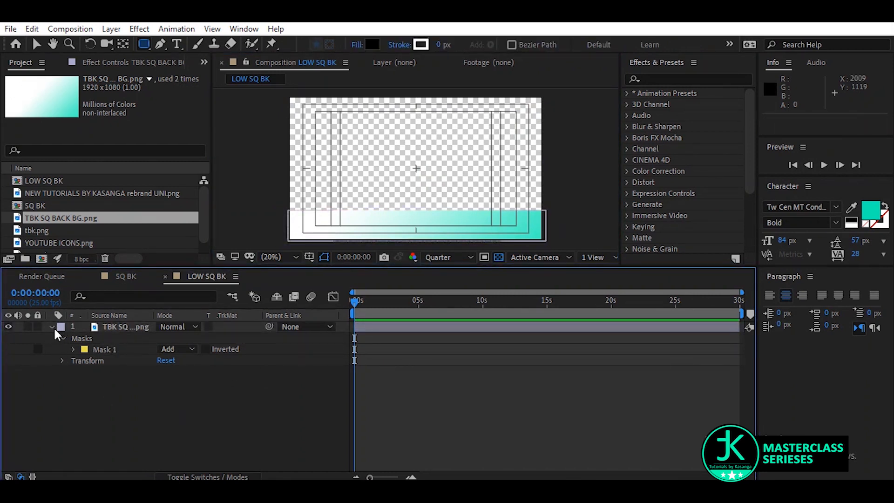
left_click(51, 326)
left_click(37, 326)
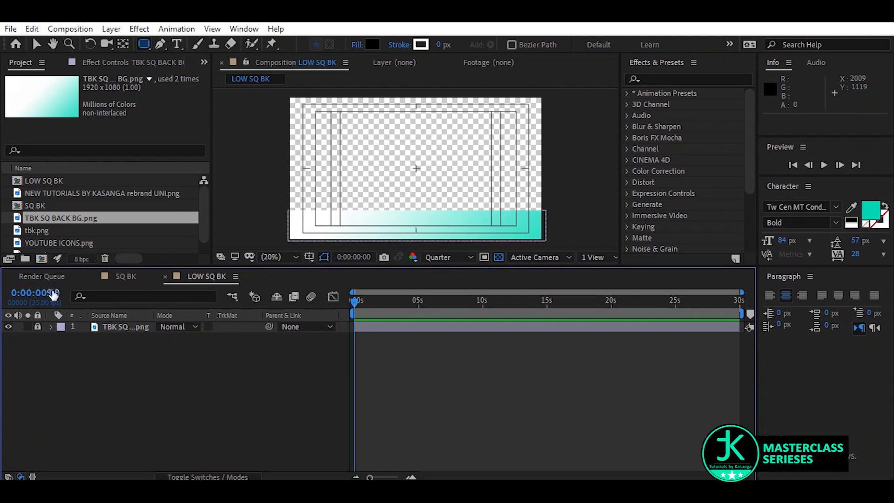
- Add the tbk.png QR code, scale it to 19% and move it onto the strip's right end at about 1695, 945
left_click(51, 230)
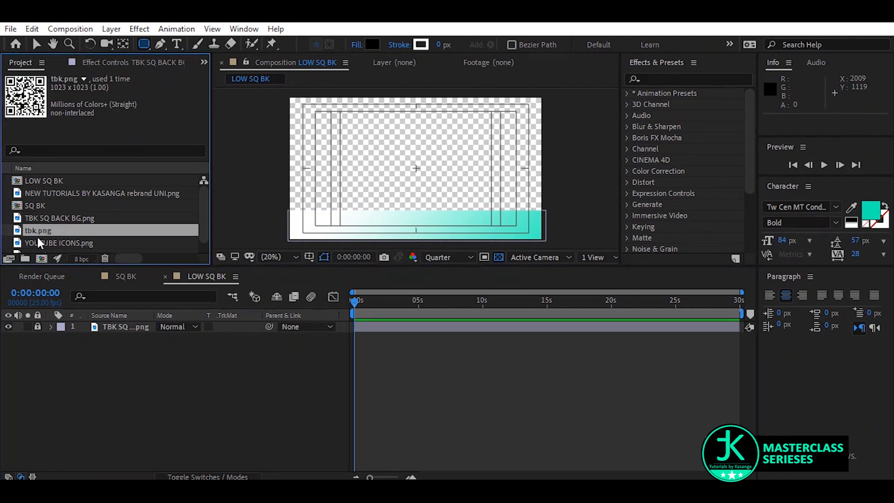
left_click_drag(39, 230, 410, 169)
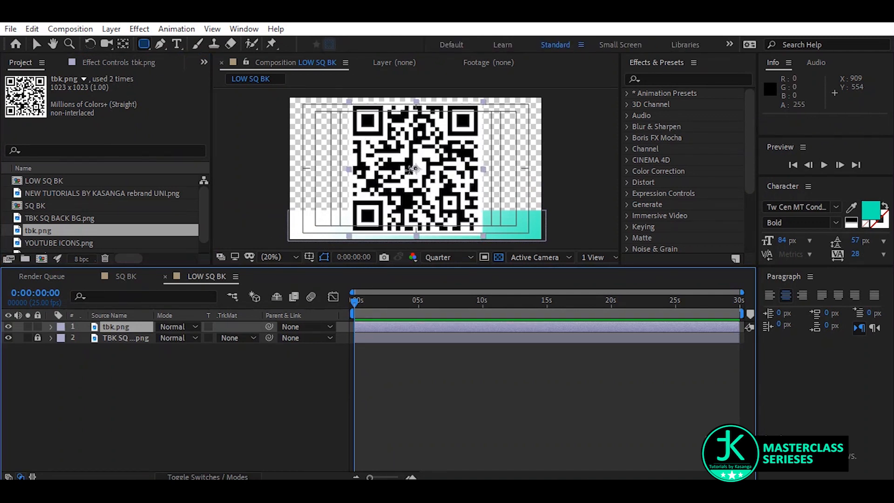
key("s")
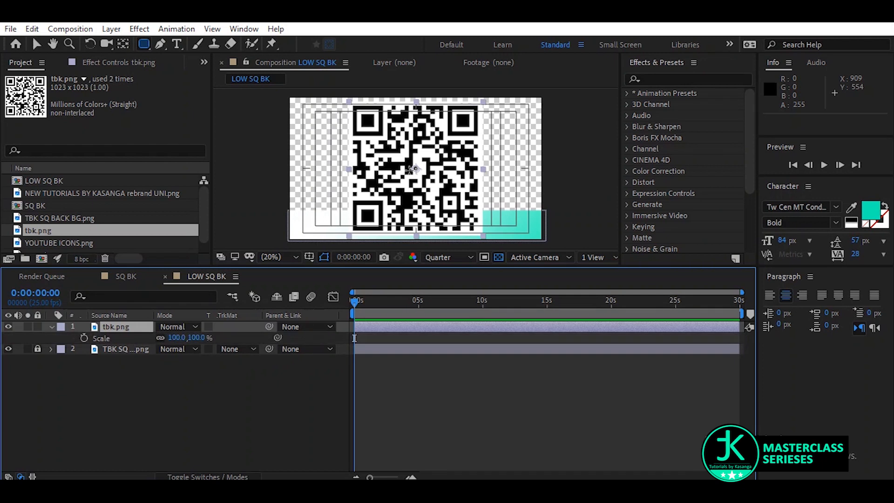
left_click_drag(194, 343, 156, 356)
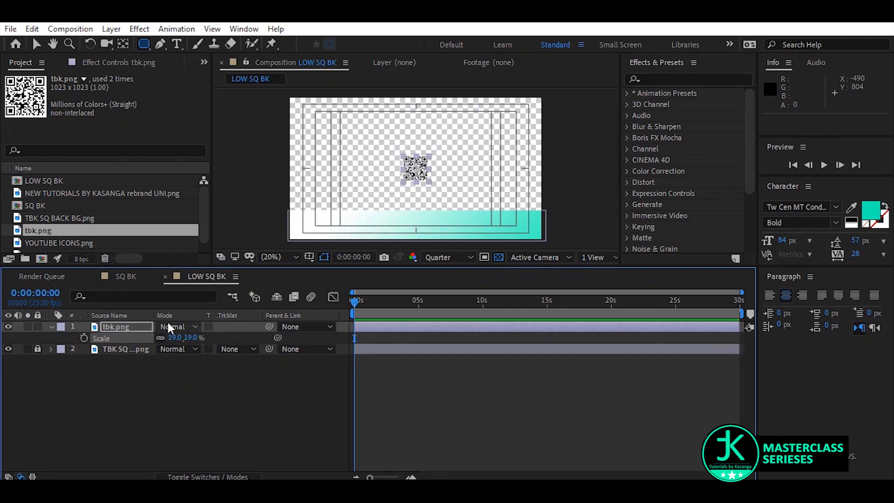
key("p")
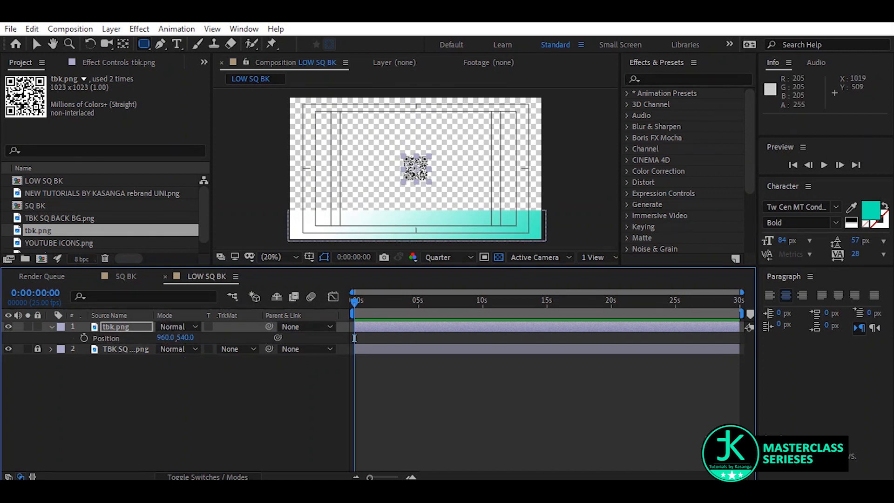
key("v")
left_click_drag(433, 181, 515, 219)
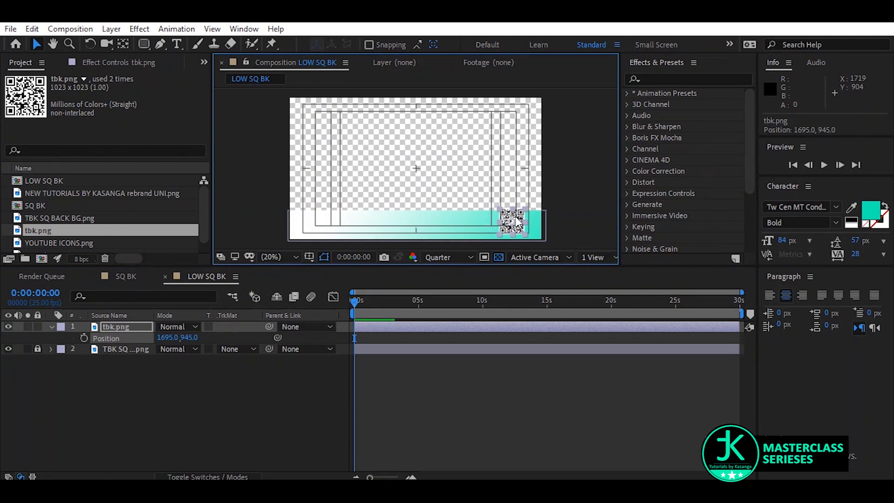
- Set the QR code layer's scale to 27% and its position to 1676, 916
key("s")
left_click_drag(190, 338, 192, 338)
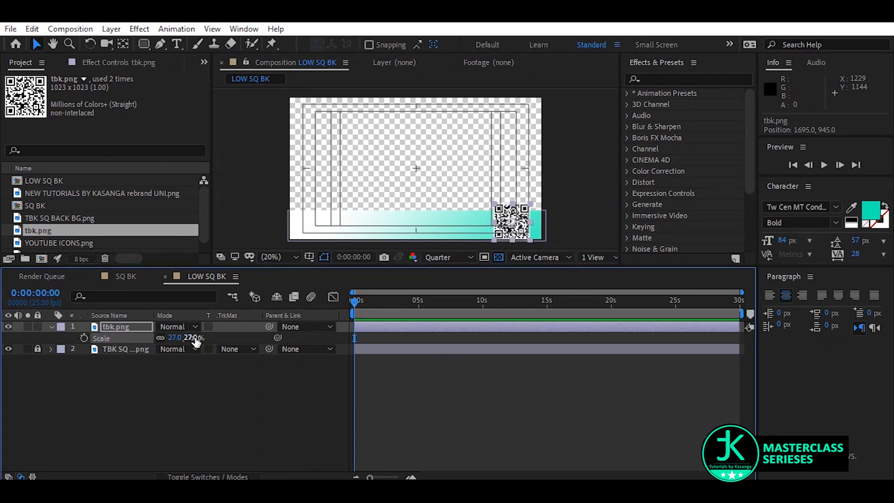
key("p")
left_click_drag(188, 338, 157, 349)
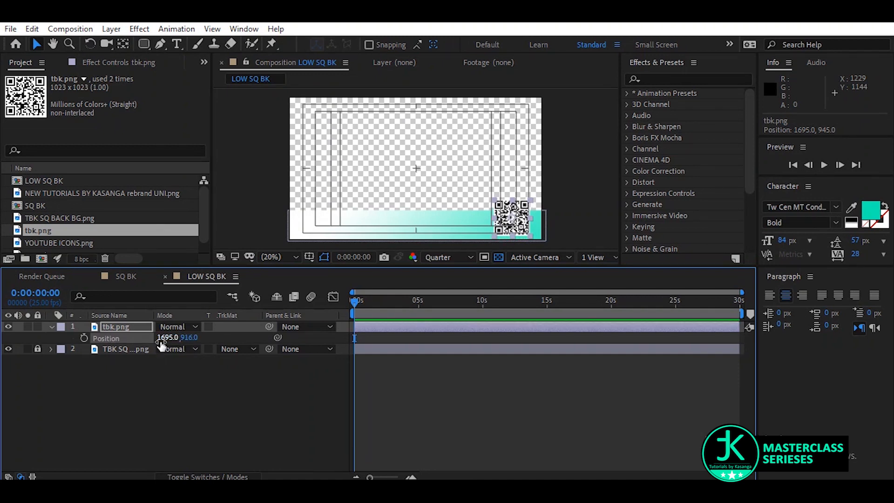
left_click_drag(166, 338, 152, 343)
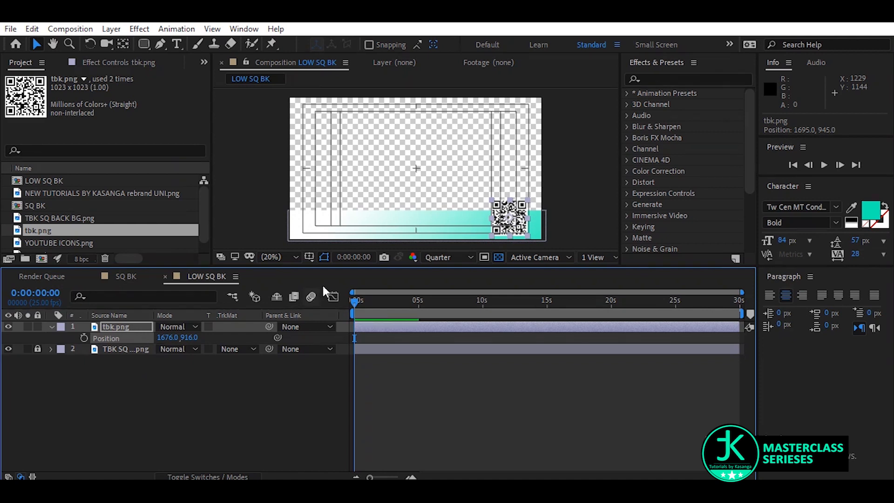
scroll(516, 234, "up", 5)
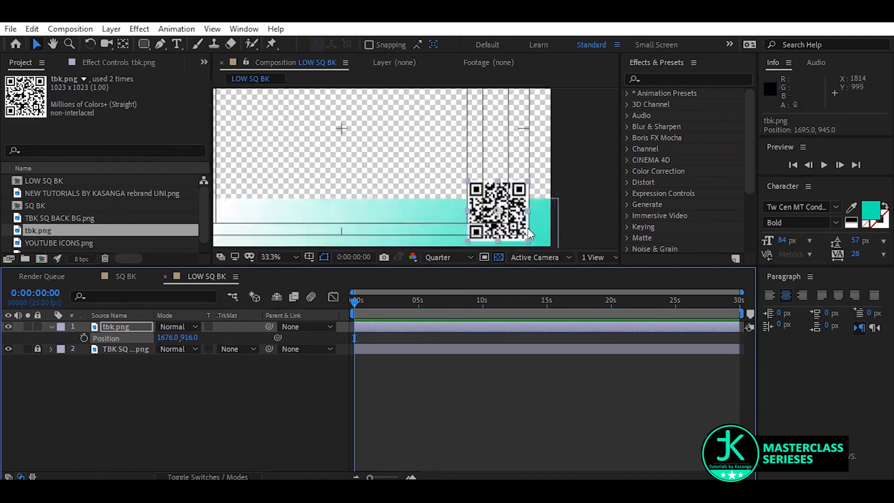
scroll(516, 234, "down", 3)
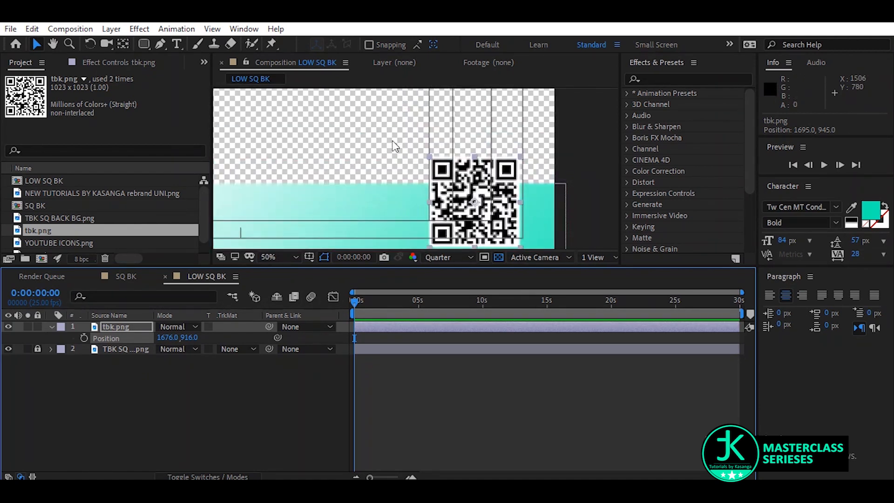
scroll(383, 125, "down", 1)
scroll(440, 163, "up", 1)
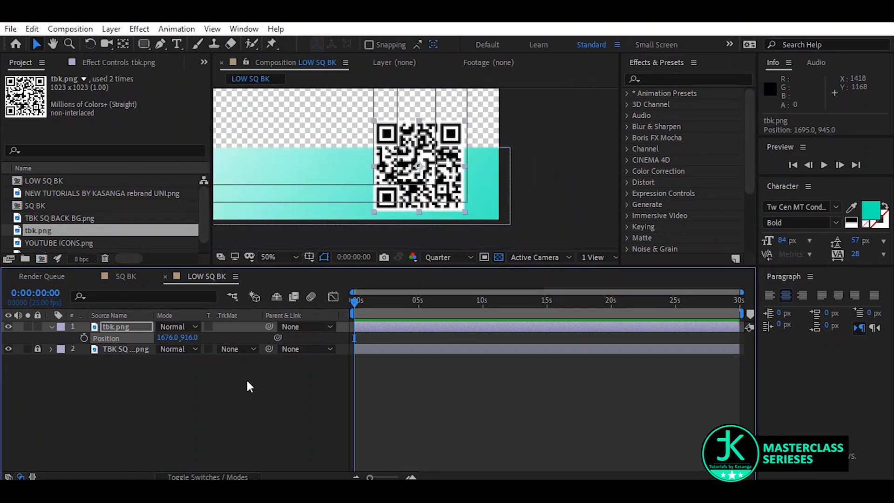
- Draw a black rounded rectangle about 296 × 294 px around the QR code and place its layer beneath tbk.png
left_click(144, 44)
left_click(135, 402)
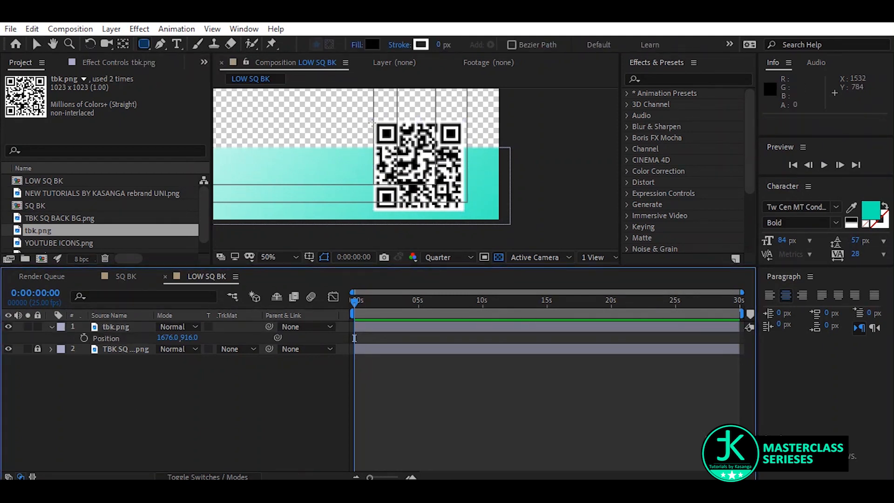
mouse_move(371, 116)
left_mouse_down()
mouse_move(409, 205)
mouse_move(483, 212)
mouse_move(444, 207)
mouse_move(468, 214)
left_mouse_up()
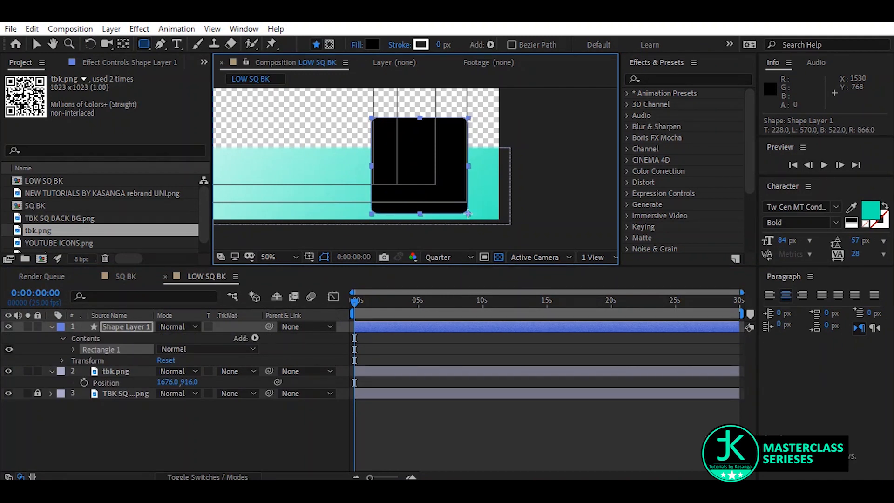
left_click_drag(124, 325, 128, 383)
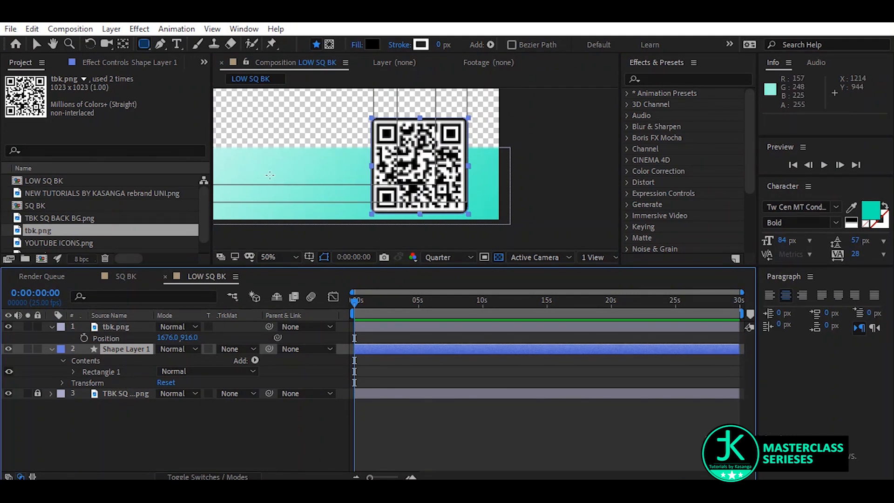
- Draw a black rounded bar about 506 × 104 px in the same shape layer, extending left from behind the QR code
mouse_move(386, 171)
left_mouse_down()
mouse_move(228, 206)
mouse_move(220, 217)
mouse_move(224, 205)
left_mouse_up()
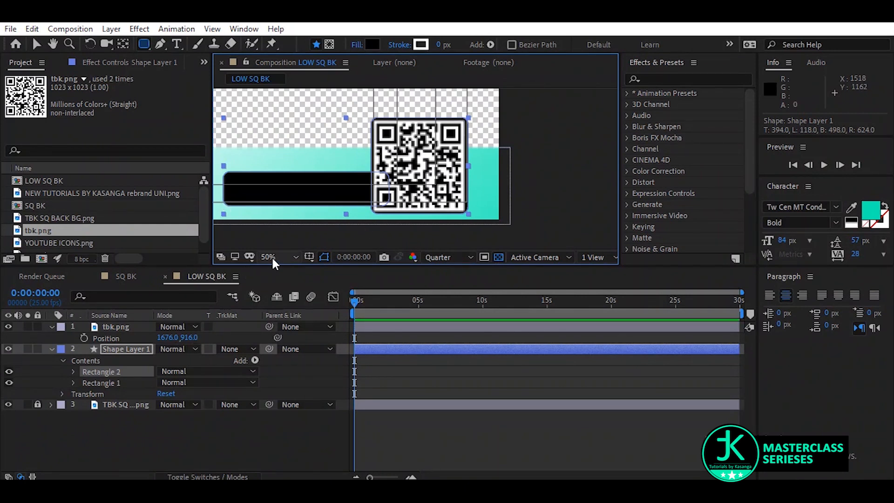
left_click(272, 256)
left_click(298, 35)
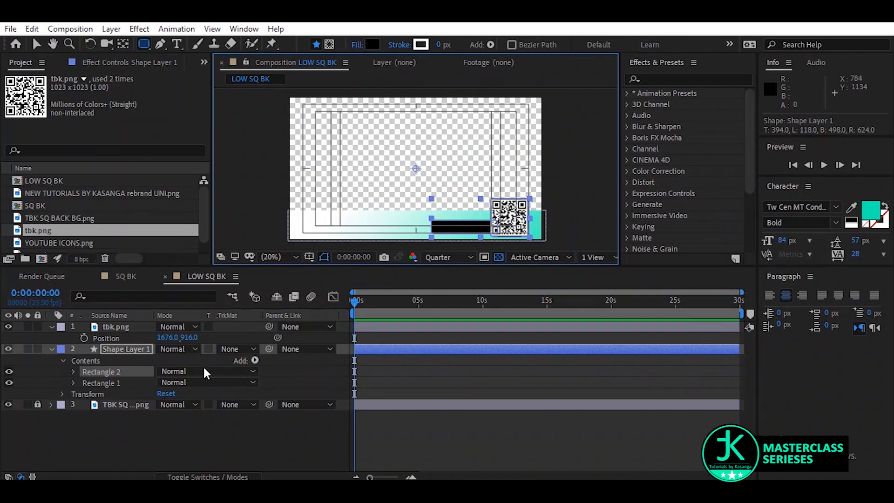
- Narrow the black bar (Rectangle 2) slightly, keeping its right end tucked behind the QR code
left_click(100, 383)
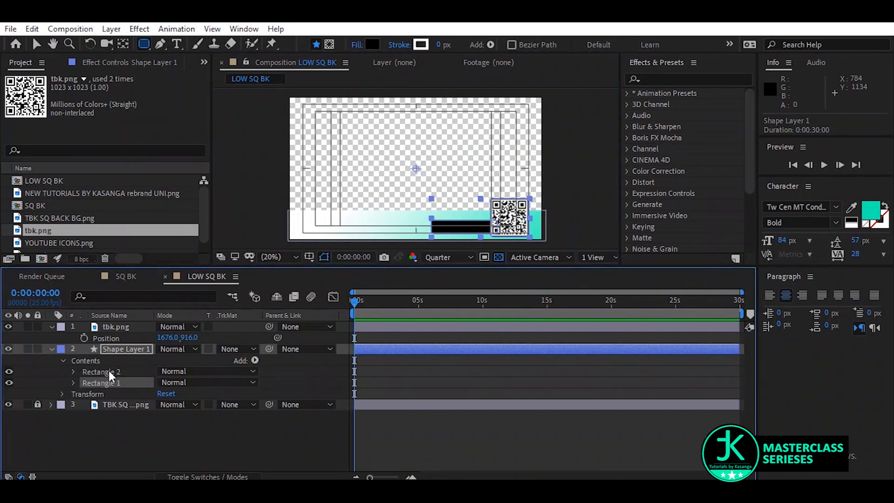
left_click(113, 371)
key("v")
left_click_drag(432, 229, 437, 227)
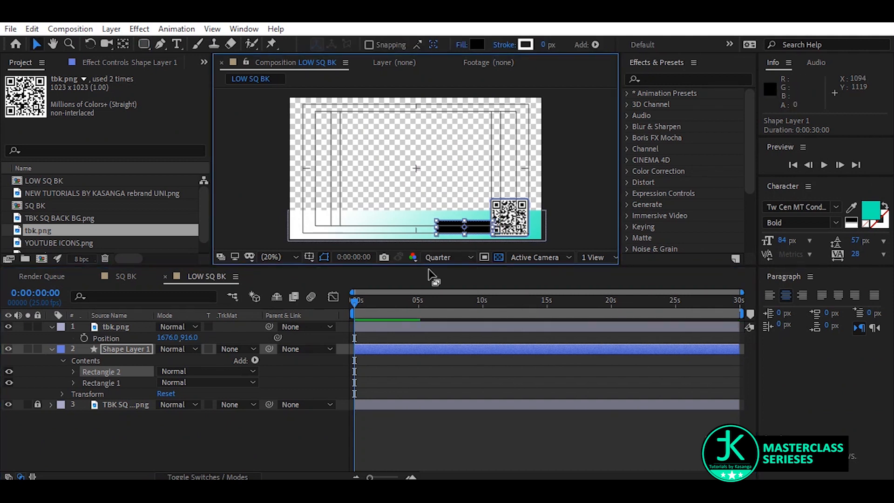
scroll(481, 238, "up", 5)
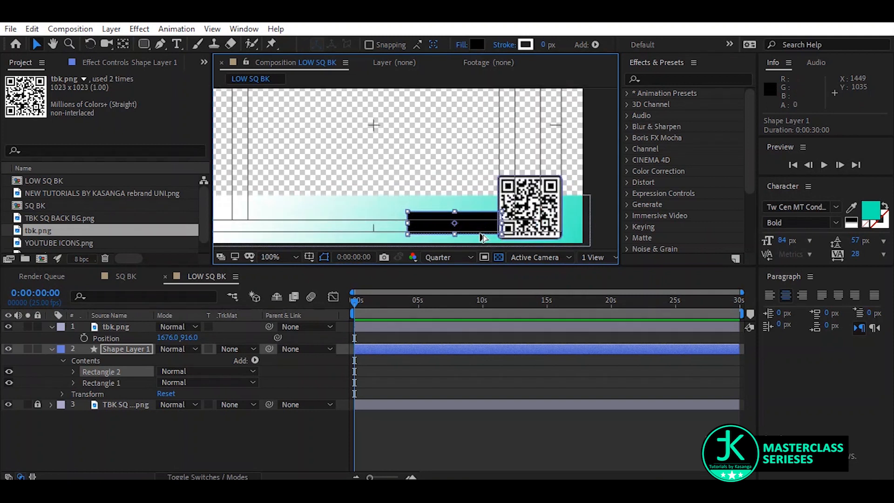
left_click_drag(441, 215, 455, 213)
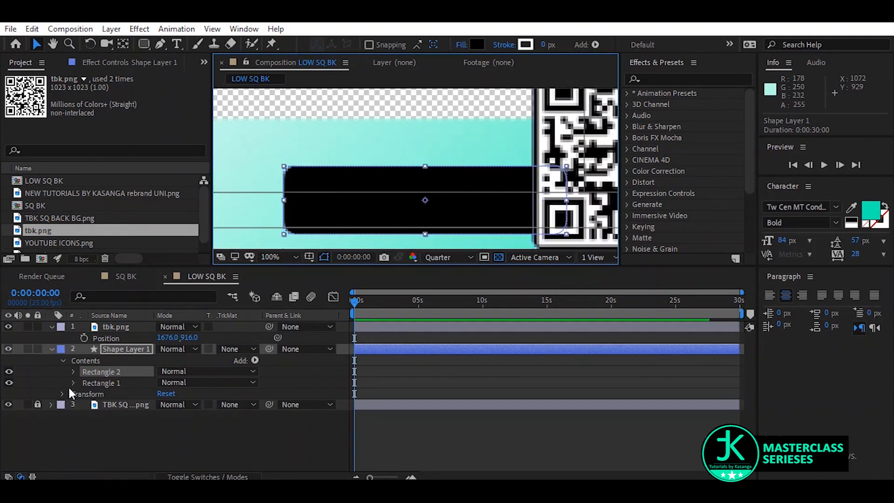
- Add a text layer reading SCAN ME above the black bar beside the QR code
left_click(62, 439)
left_click(176, 45)
left_click(265, 130)
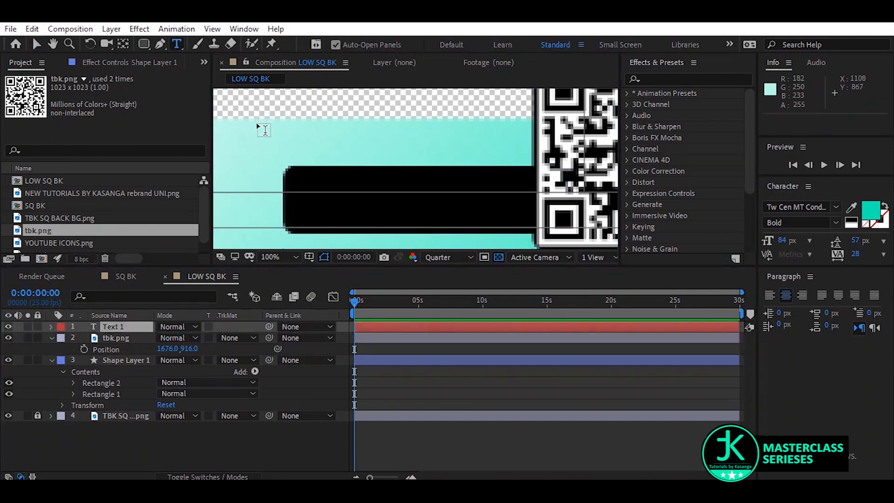
type("SCAN")
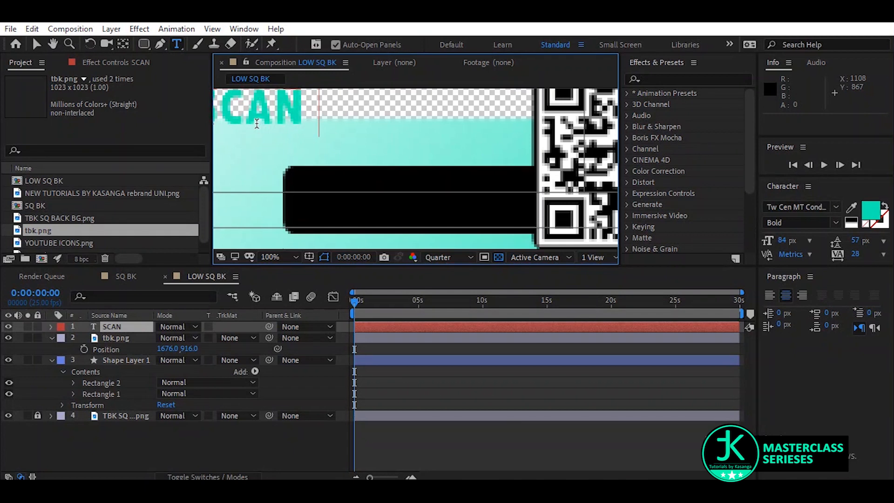
type(" ME")
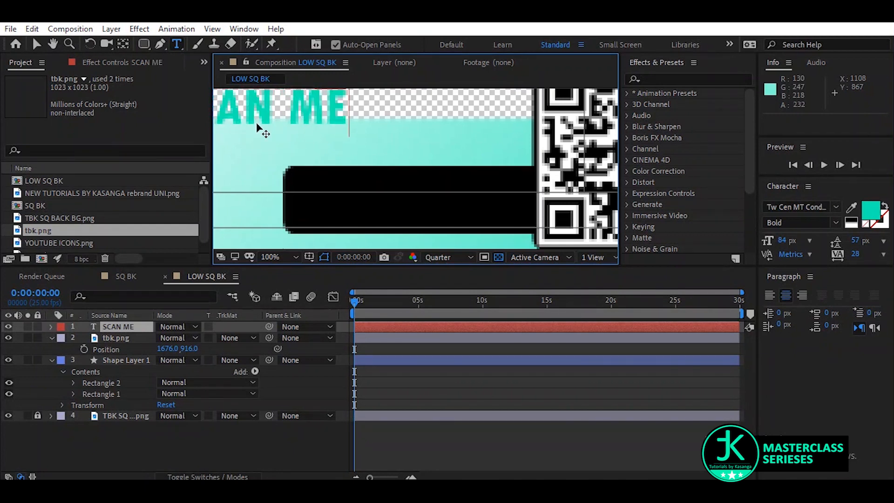
- Color the SCAN ME text white (FFFFFF) and move it onto the black bar at about 1358, 1019
key("ctrl+a")
left_click(875, 208)
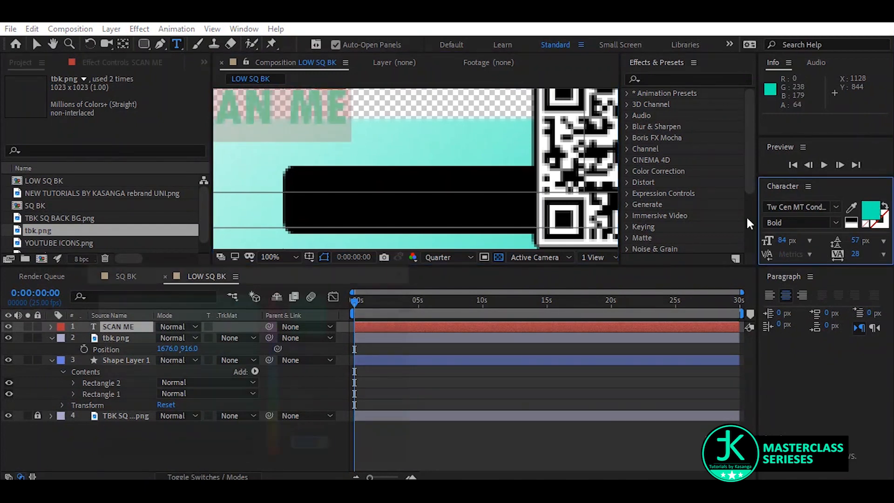
left_click_drag(170, 332, 92, 293)
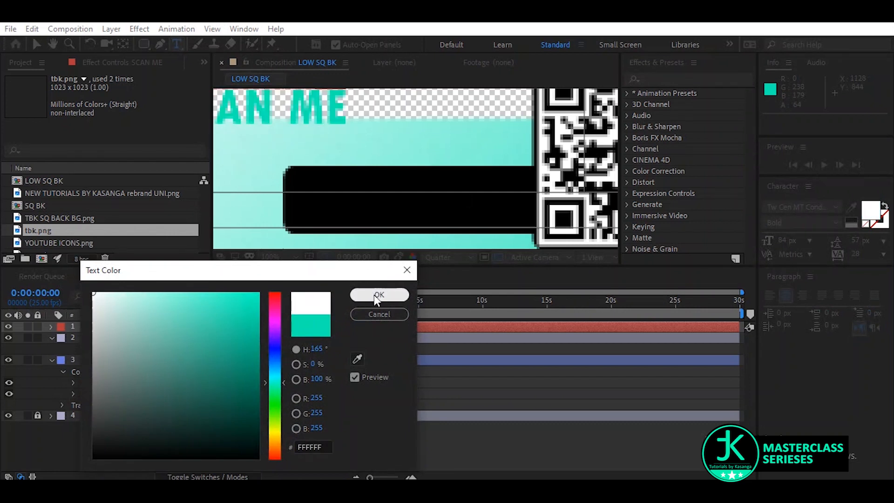
left_click(377, 295)
left_click(37, 44)
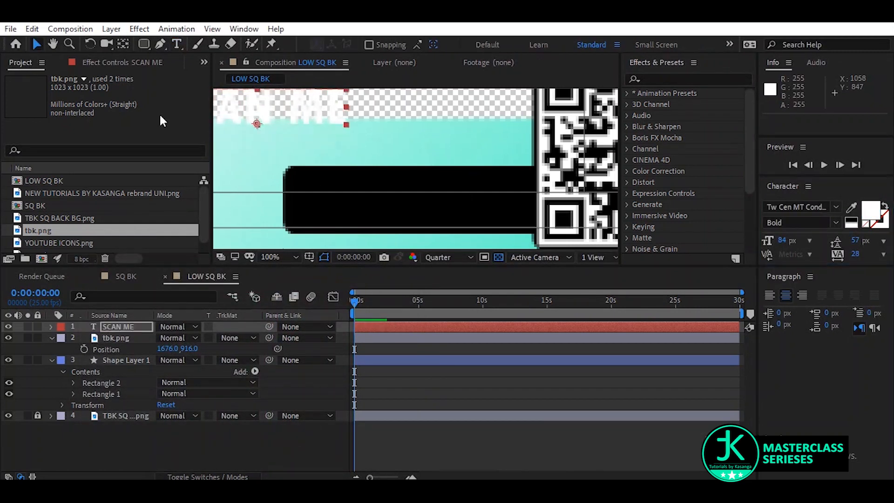
left_click_drag(349, 139, 427, 215)
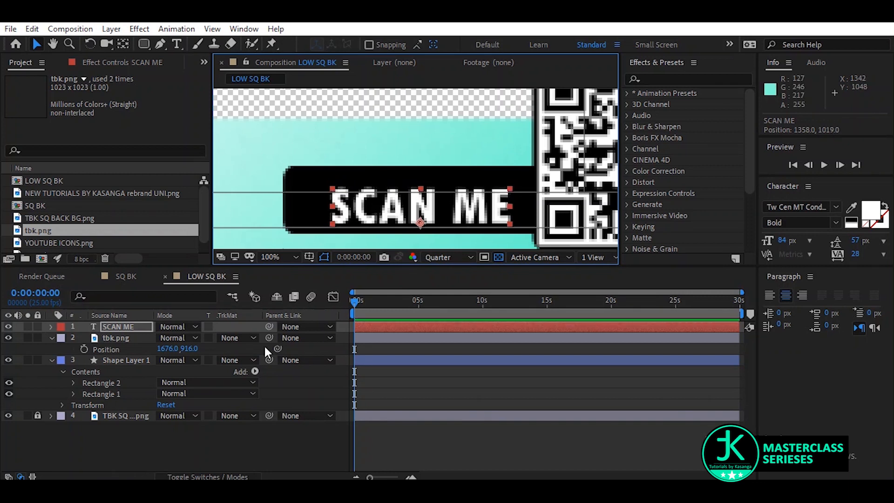
- Set the SCAN ME font size to 100 px and center the text in the bar at 1355, 1017
left_click(784, 241)
left_click_drag(785, 240, 794, 239)
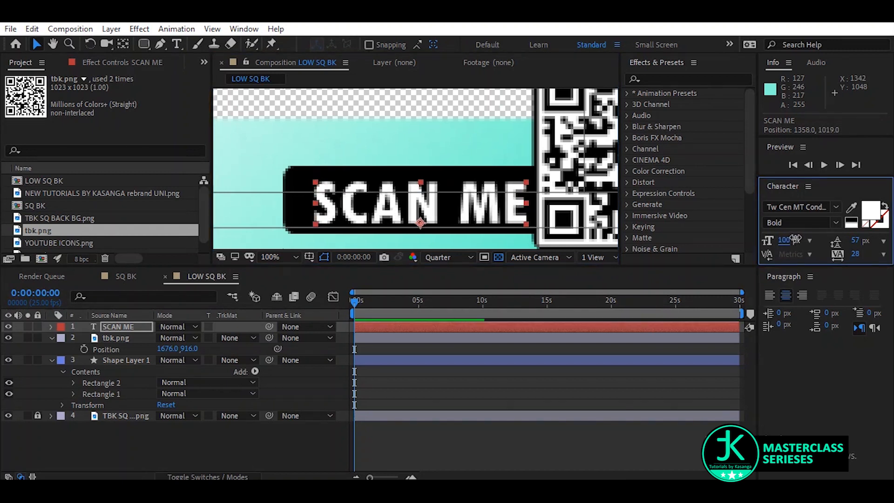
left_click_drag(428, 215, 423, 207)
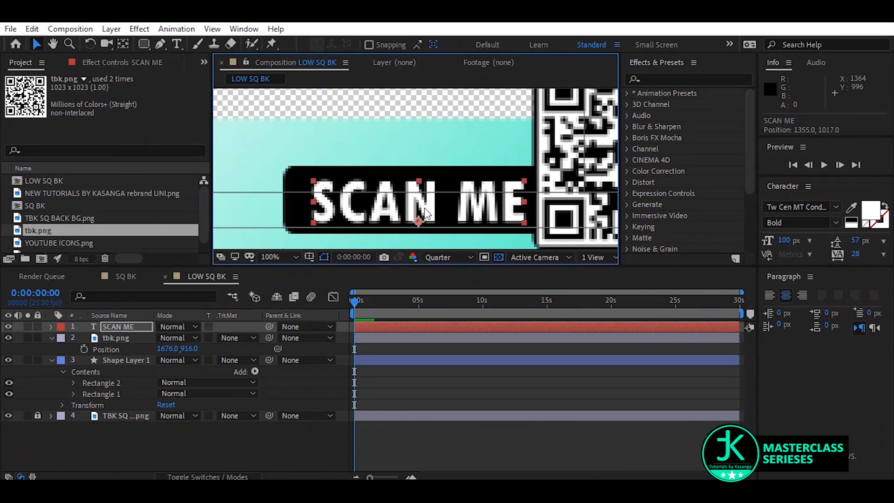
left_click(270, 257)
left_click(280, 35)
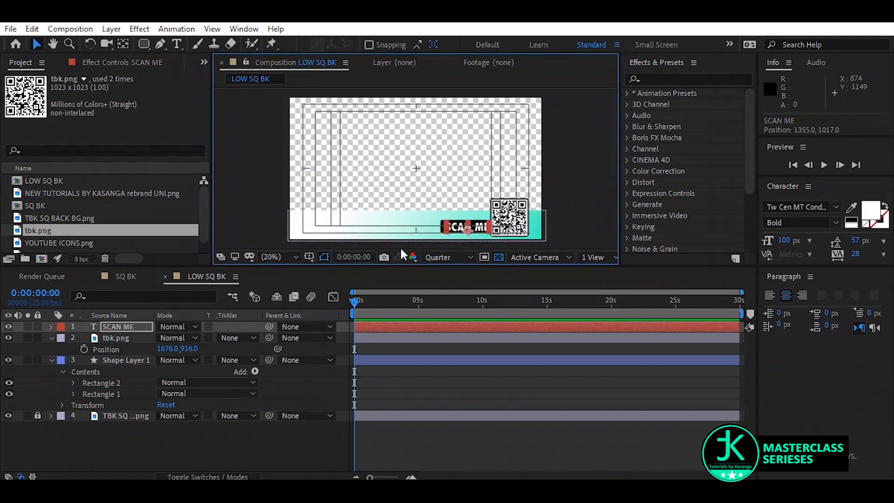
left_click(391, 393)
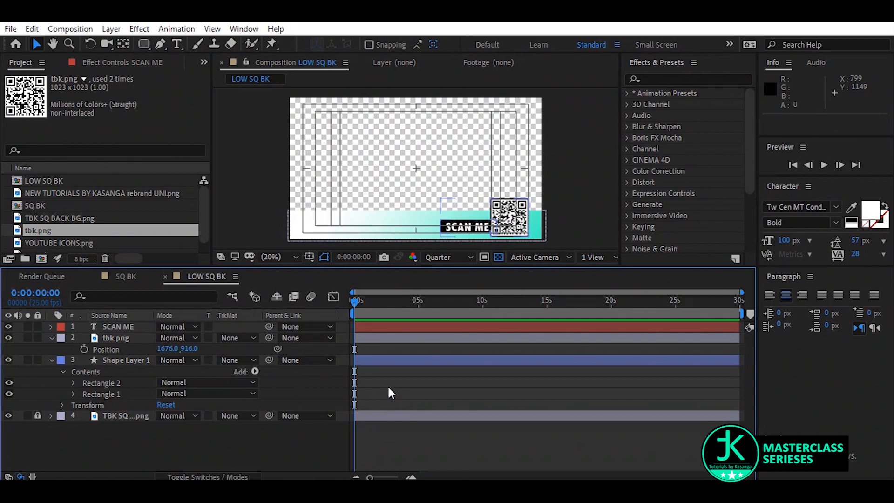
- Place NEW TUTORIALS BY KASANGA rebrand UNI.png in the composition over the left end of the lower strip
scroll(311, 229, "up", 2)
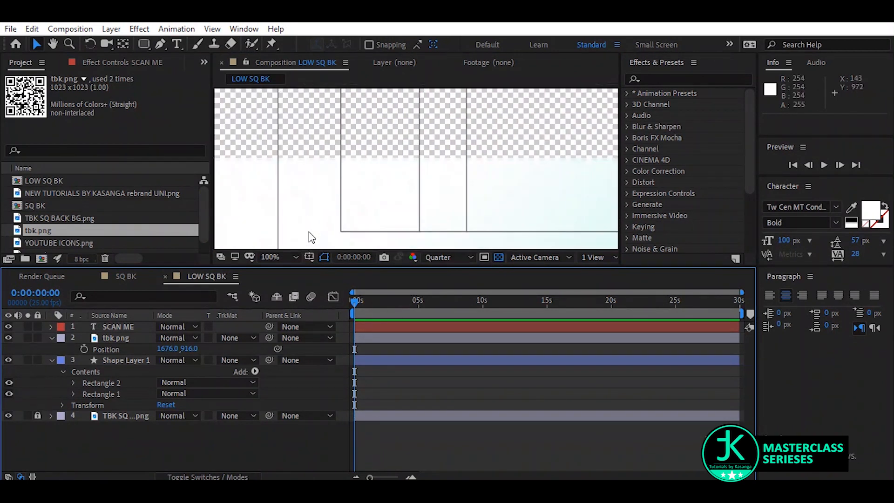
scroll(309, 229, "down", 3)
scroll(300, 231, "up", 4)
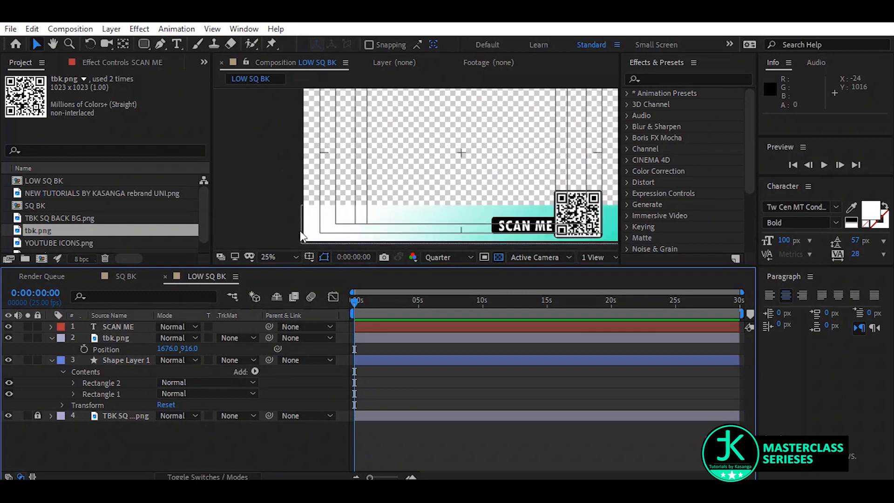
scroll(338, 124, "down", 2)
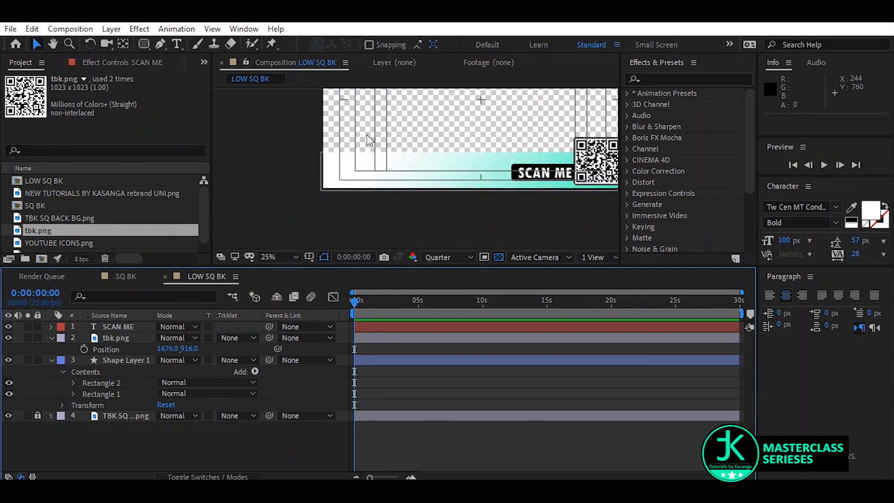
left_click(65, 236)
left_click(65, 243)
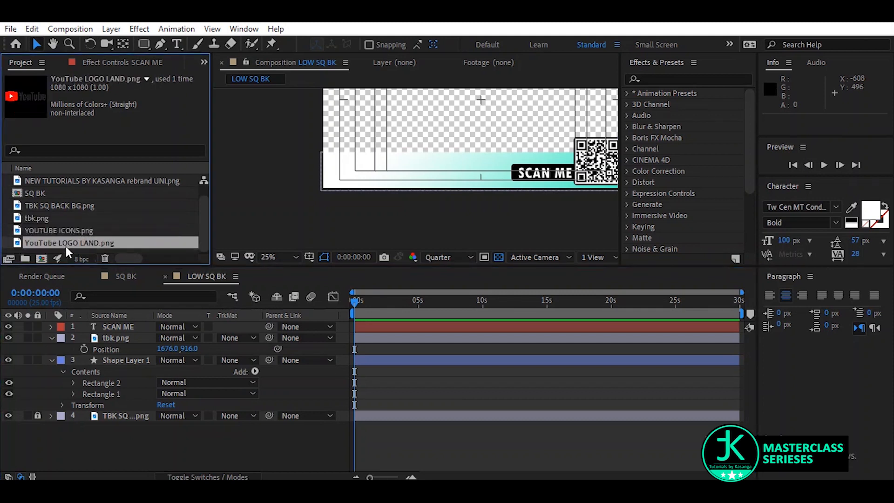
left_click(49, 219)
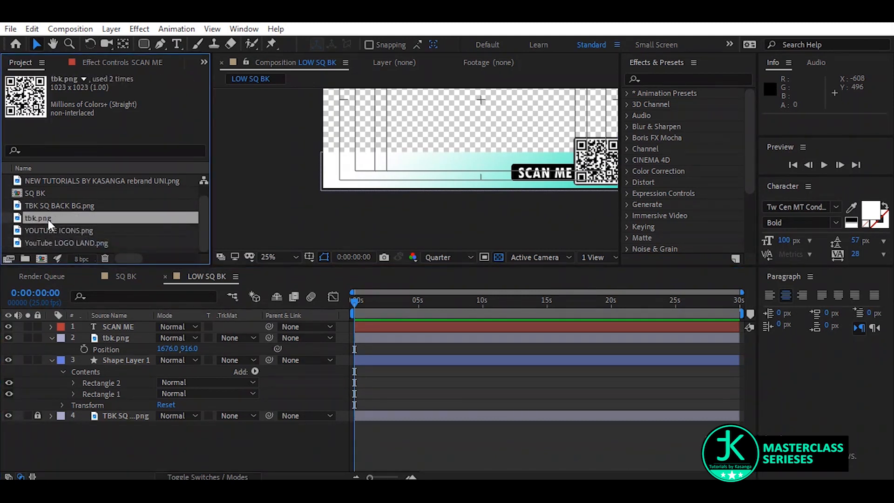
left_click(49, 206)
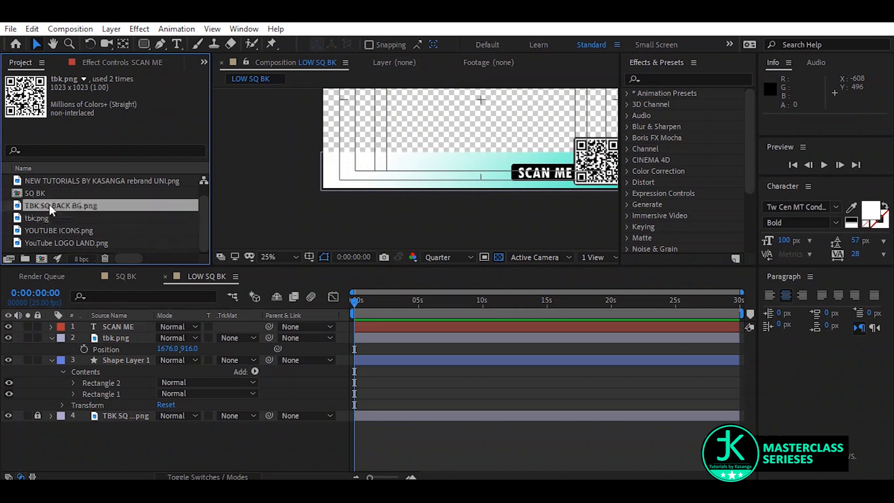
left_click(60, 183)
left_click_drag(38, 182, 379, 159)
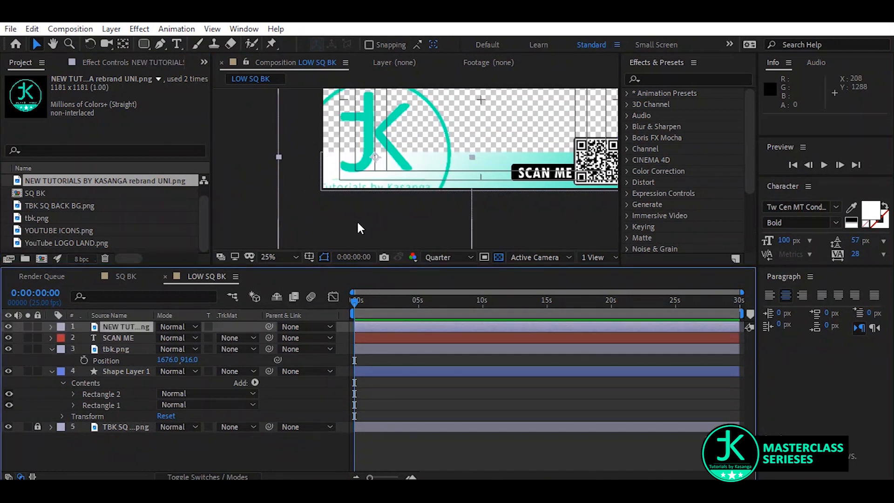
- Scale the logo layer down to 33% and position it at 316, 912 on the strip
key("s")
left_click_drag(203, 340, 171, 349)
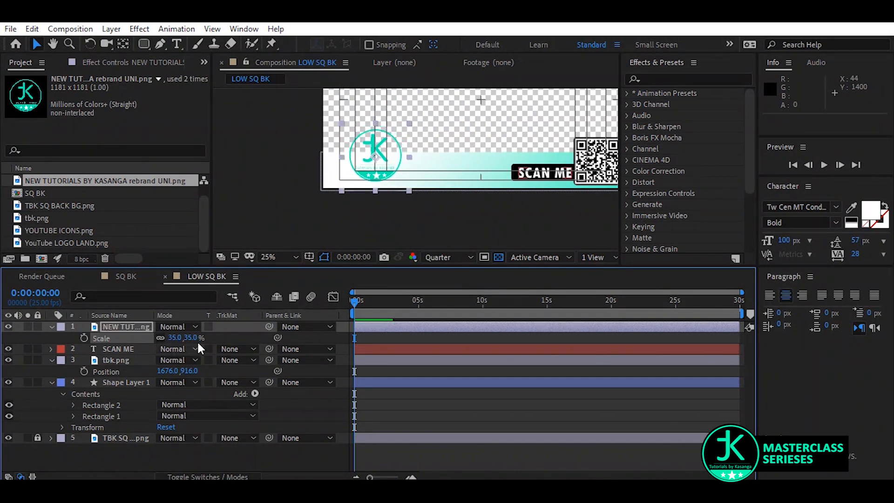
left_click(380, 177)
left_click_drag(380, 178, 381, 182)
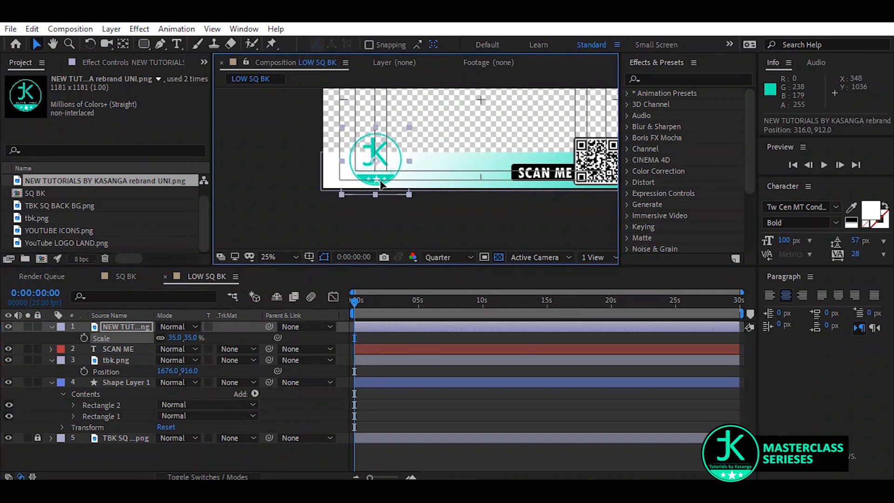
left_click(189, 338)
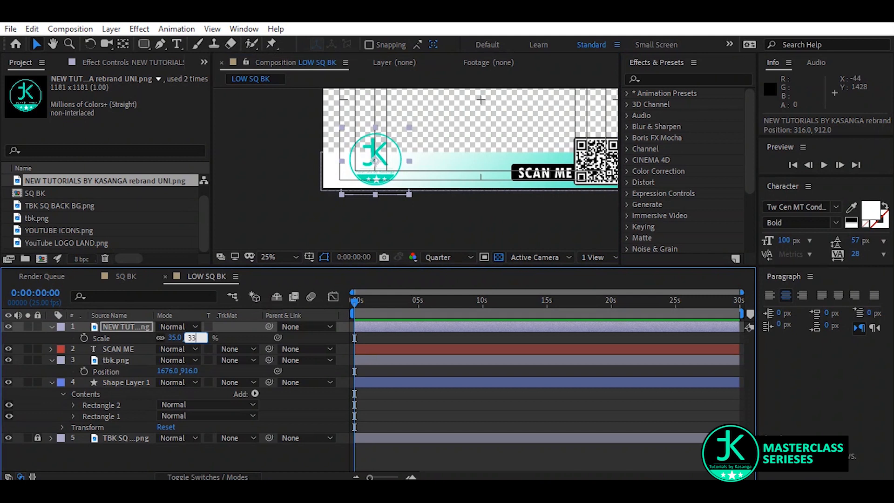
key("Return")
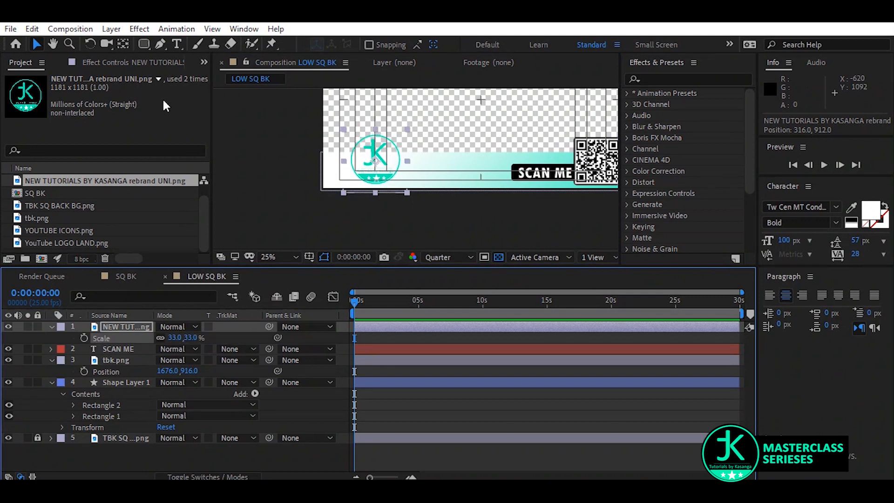
- Draw a black circle about 328 × 332 px around the logo and place its layer directly beneath the logo layer
left_click(236, 195)
left_click_drag(144, 44, 185, 84)
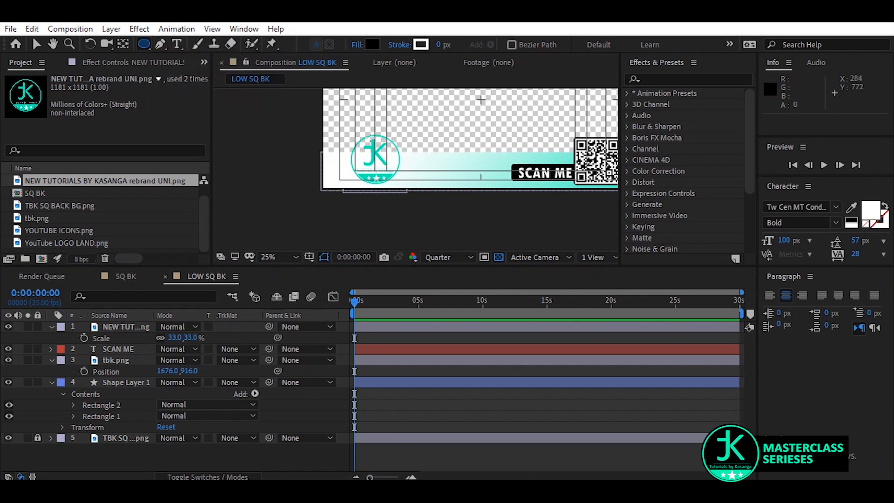
left_click_drag(347, 130, 403, 185)
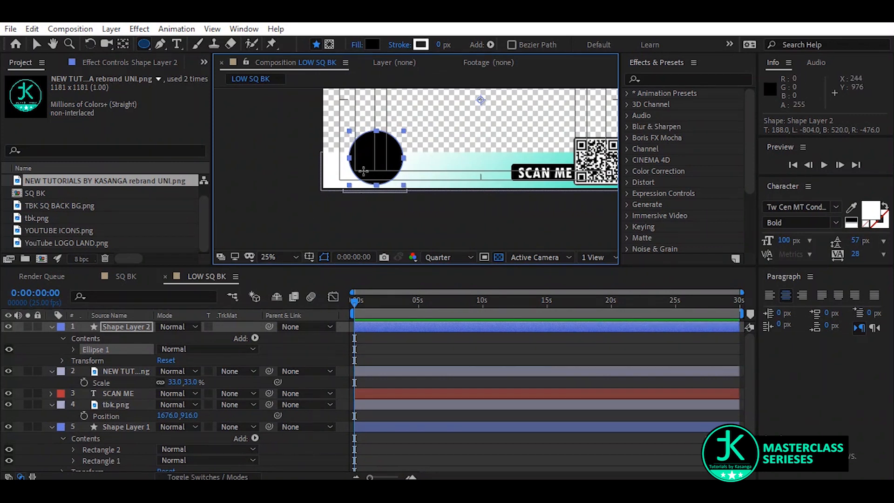
scroll(358, 168, "up", 2)
left_click_drag(118, 328, 114, 384)
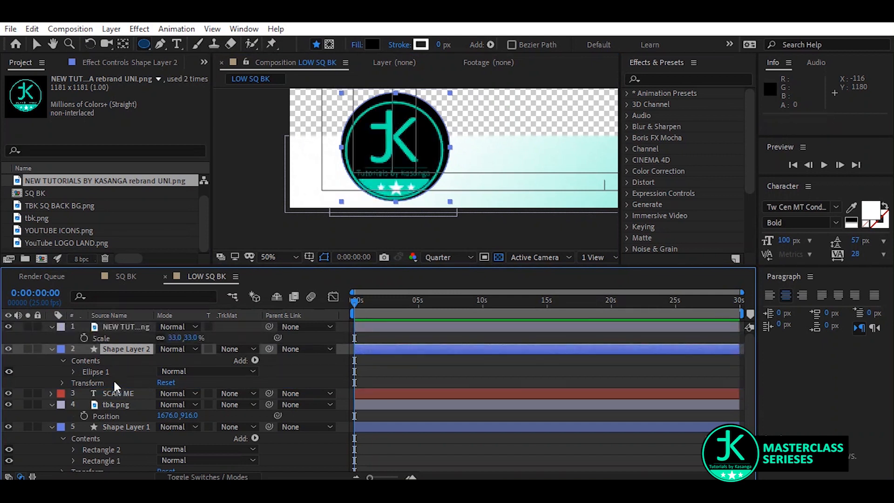
- Nudge the black circle layer down and slightly left to position 958, 552 so it sits evenly behind the logo
key("v")
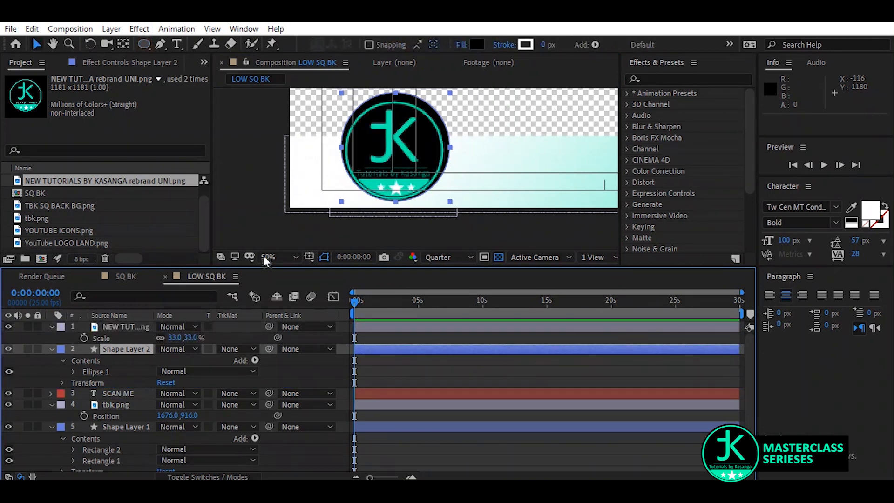
key("Down")
key("Down")
key("Down")
key("Down")
key("Down")
key("Down")
key("Down")
key("Down")
key("Down")
key("Down")
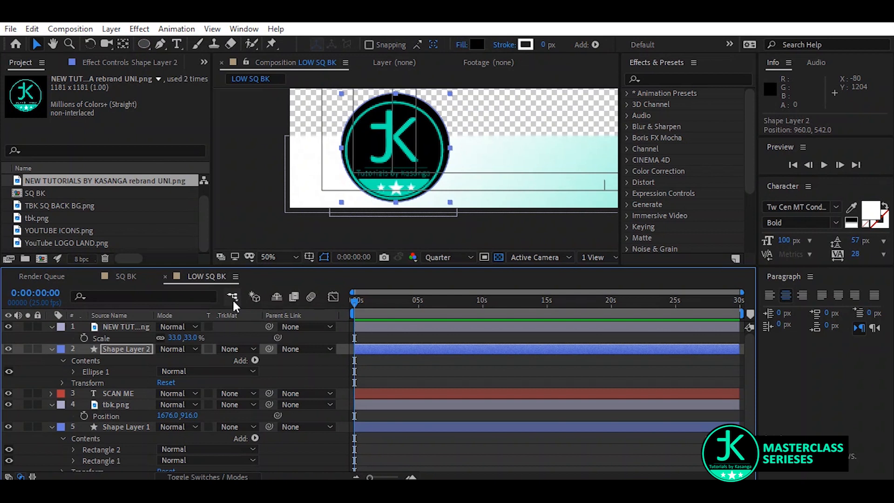
key("Down")
key("Down")
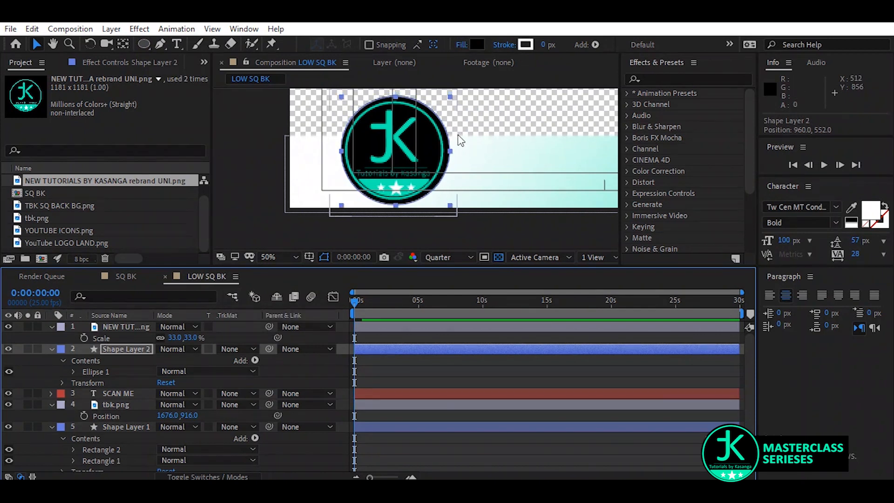
key("Left")
key("Left")
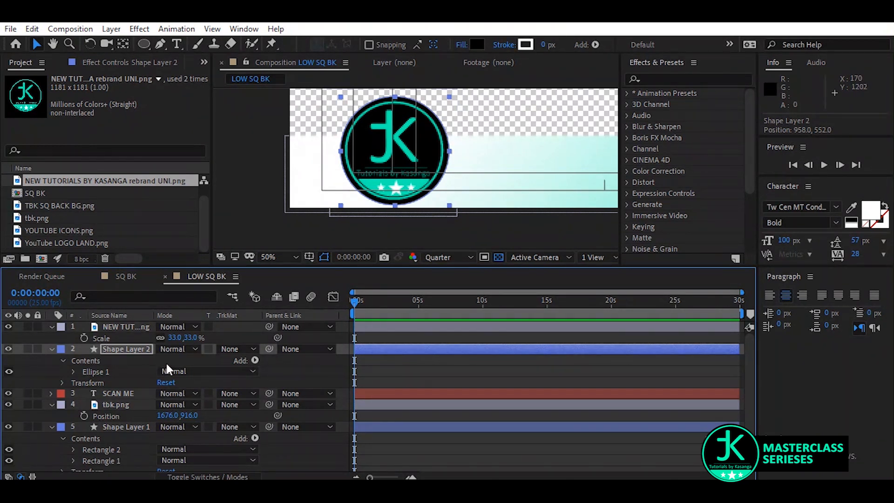
- Set the logo layer's scale to 30% to leave a wider black rim around it
scroll(475, 179, "down", 2)
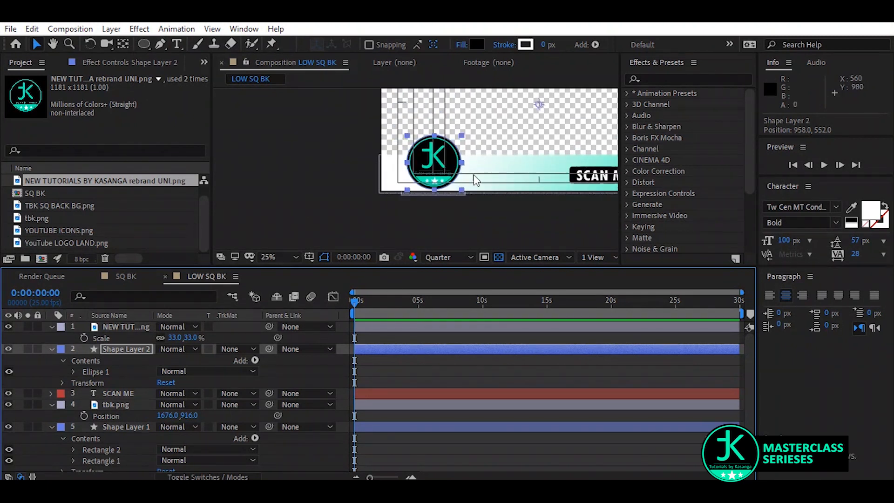
scroll(475, 179, "down", 1)
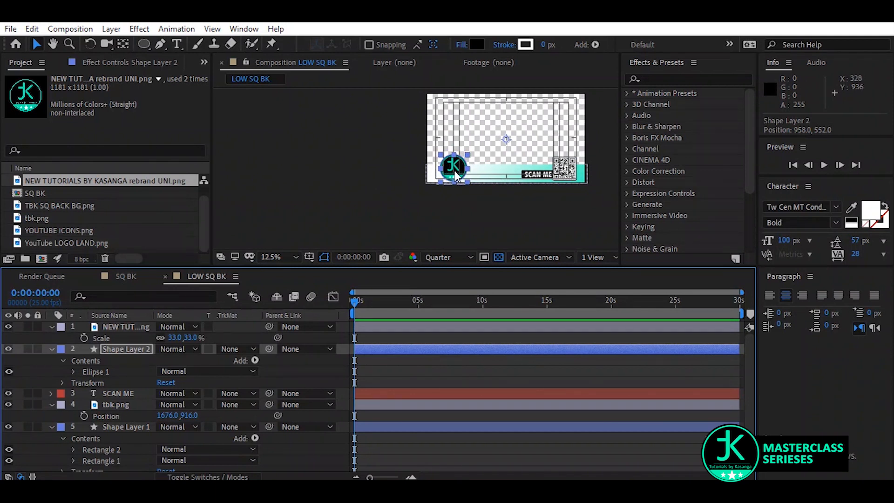
scroll(455, 174, "up", 4)
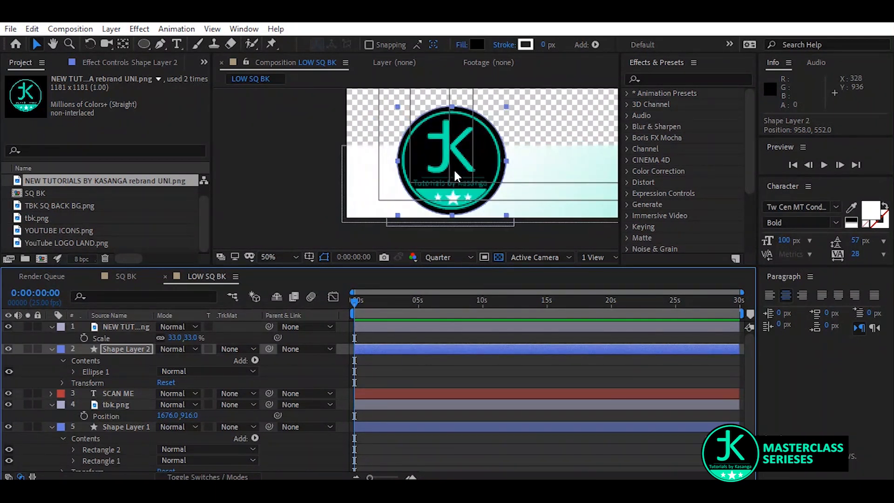
left_click(463, 158)
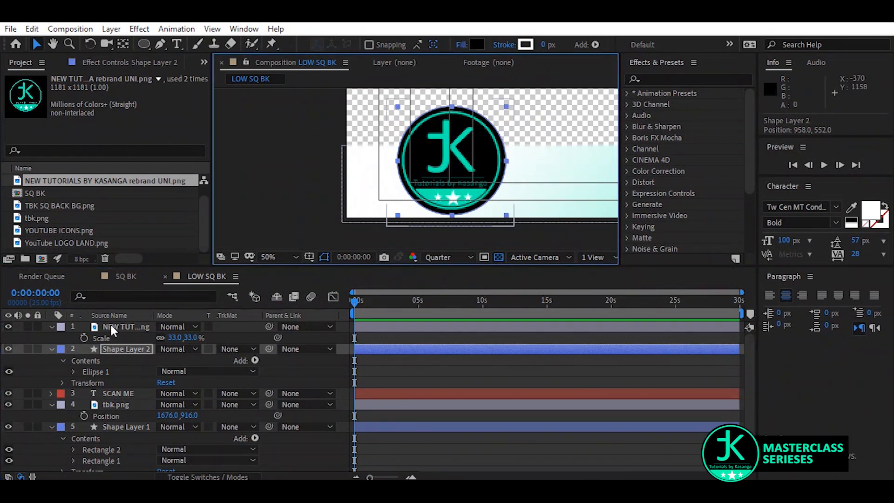
left_click(190, 337)
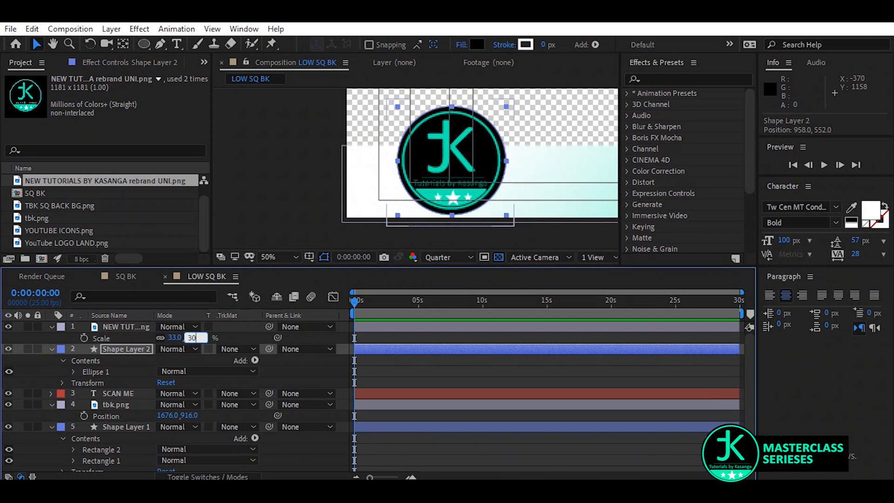
type("30")
key("Return")
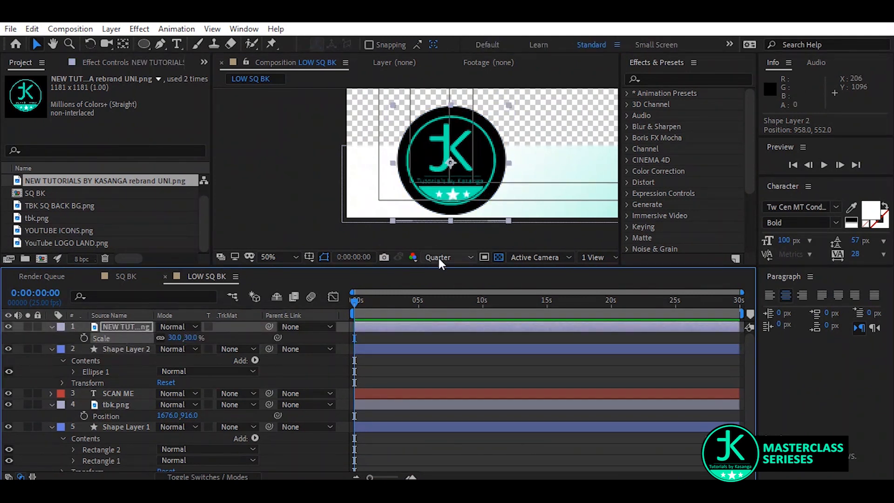
- Move the logo to 288, 910 and shrink the black circle to the logo's size, positioning it behind the logo at 813, 617
mouse_move(459, 189)
left_mouse_down()
mouse_move(445, 198)
mouse_move(450, 188)
left_mouse_up()
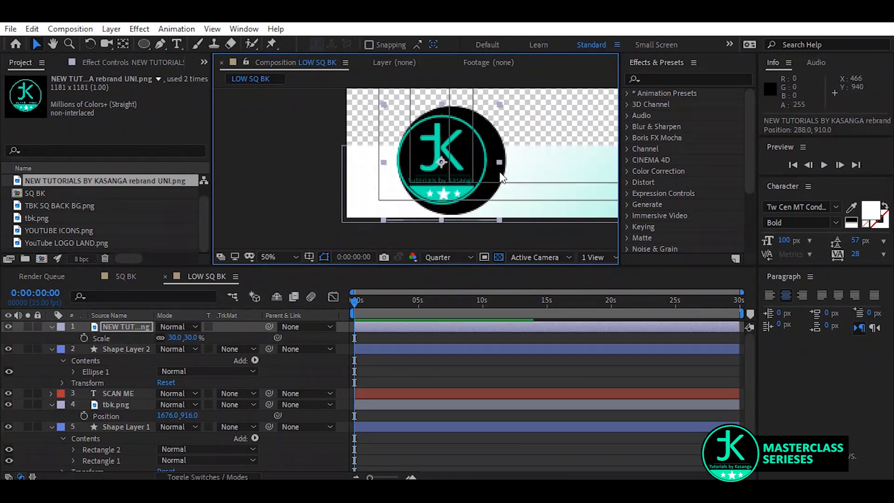
left_click(537, 164)
left_click(503, 146)
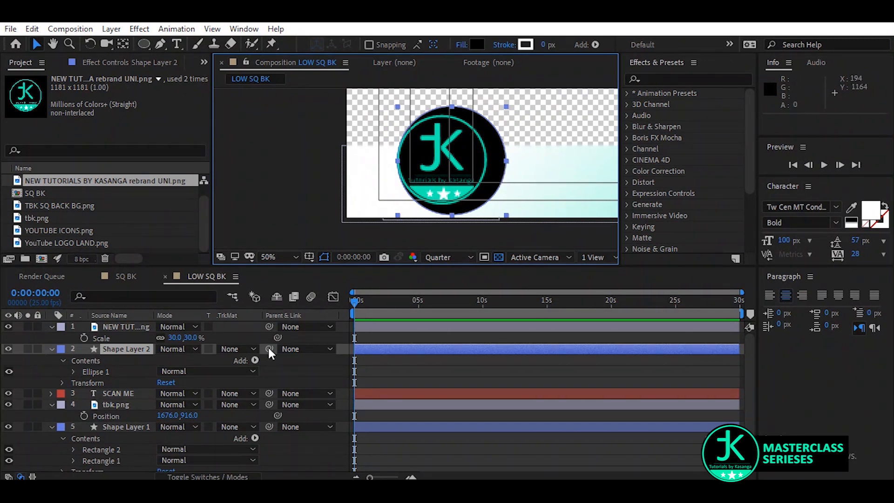
key("s")
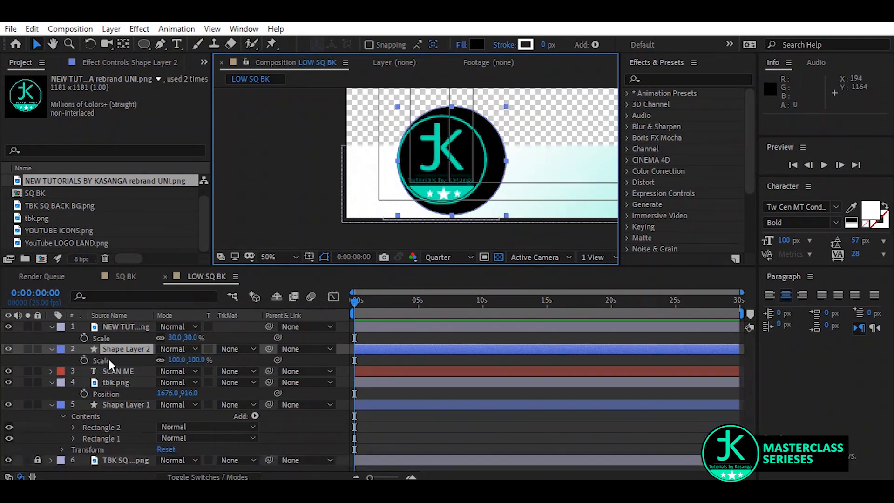
left_click_drag(200, 359, 88, 371)
key("p")
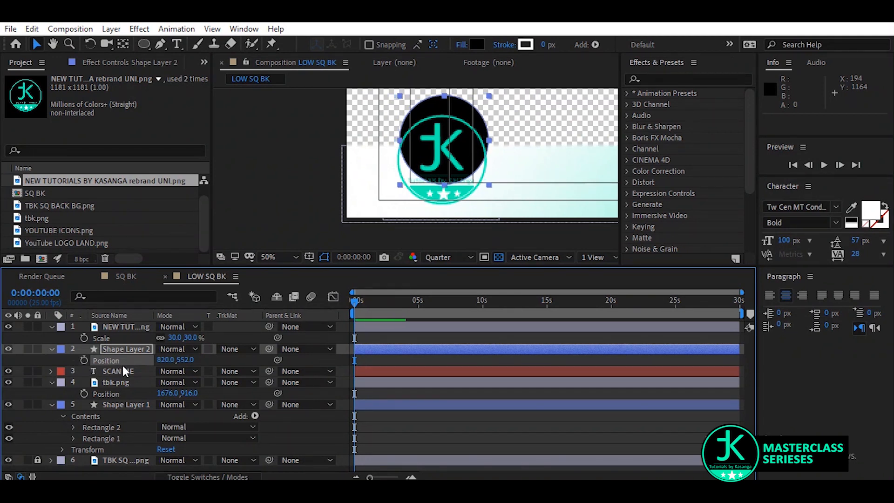
mouse_move(180, 360)
left_mouse_down()
mouse_move(225, 360)
mouse_move(210, 370)
mouse_move(164, 362)
left_mouse_up()
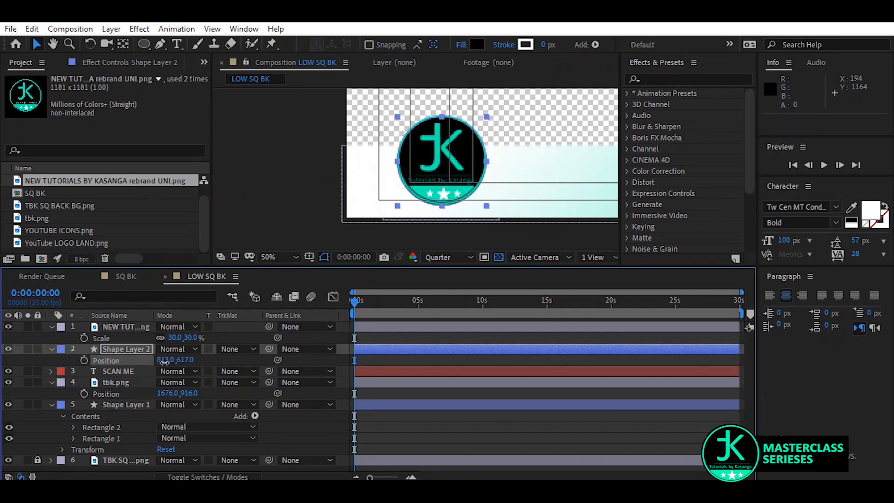
- Set the logo layer's scale to 28% and adjust the black circle's position to 813, 614 for an even rim
left_click(190, 337)
key("Return")
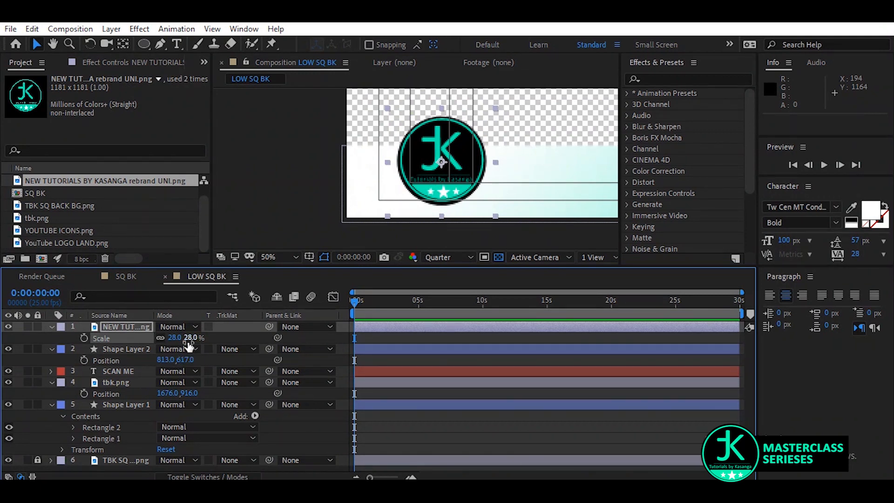
left_click(177, 360)
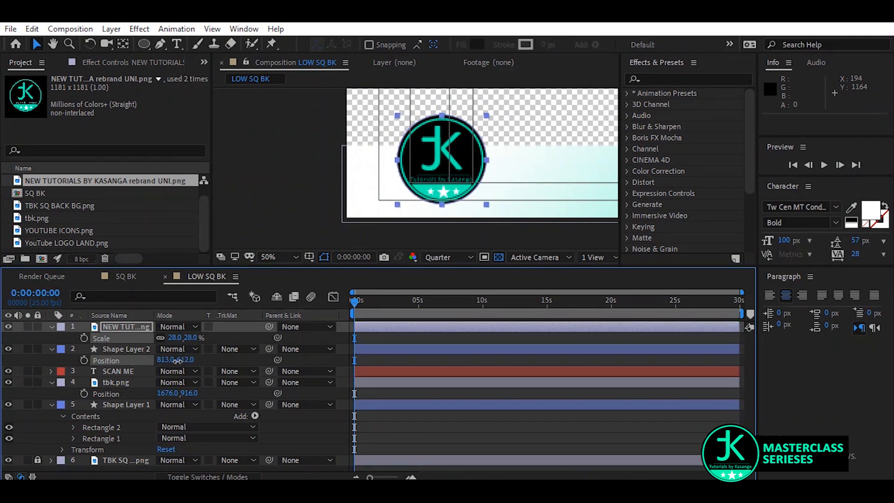
left_click_drag(177, 360, 183, 359)
left_click(414, 442)
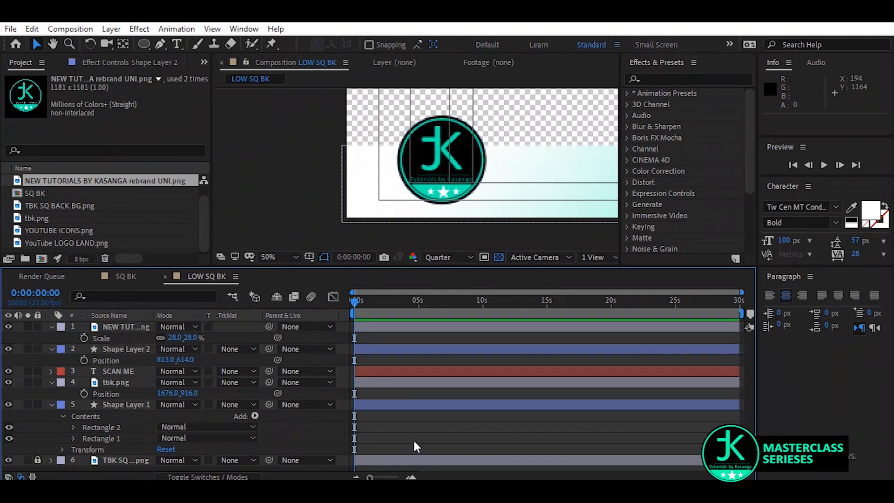
- Move the logo and its black circle together toward the strip's left end, placing the logo at 216, 922
scroll(542, 185, "down", 8)
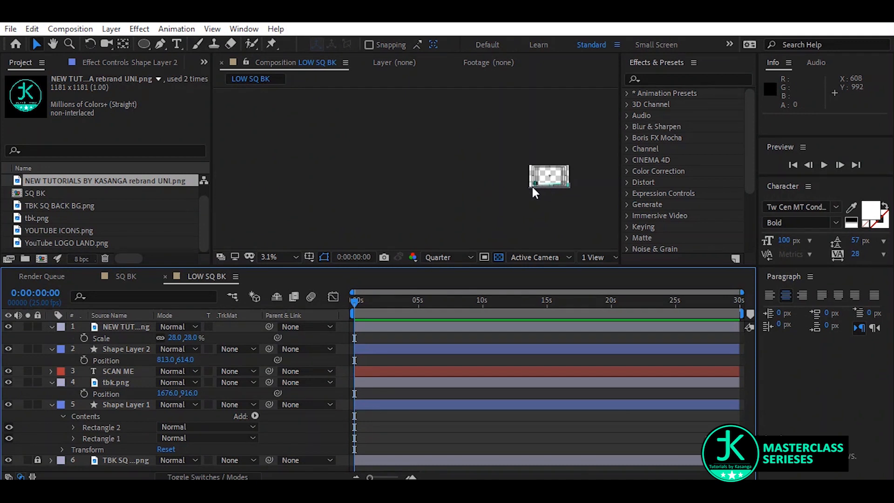
scroll(562, 176, "up", 2)
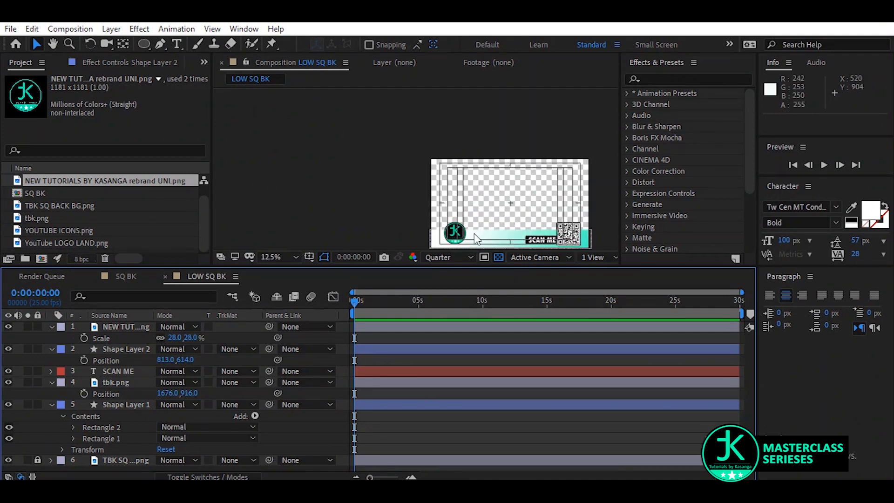
scroll(476, 239, "up", 7)
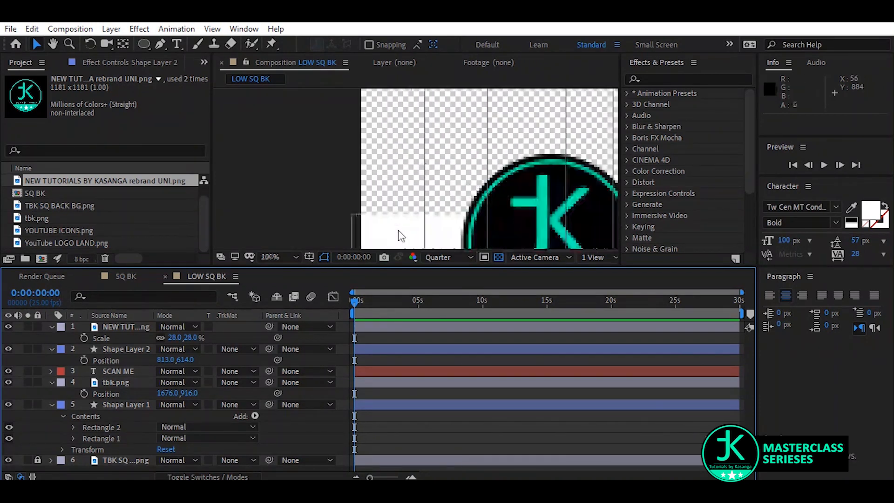
scroll(411, 153, "down", 3)
scroll(415, 177, "up", 2)
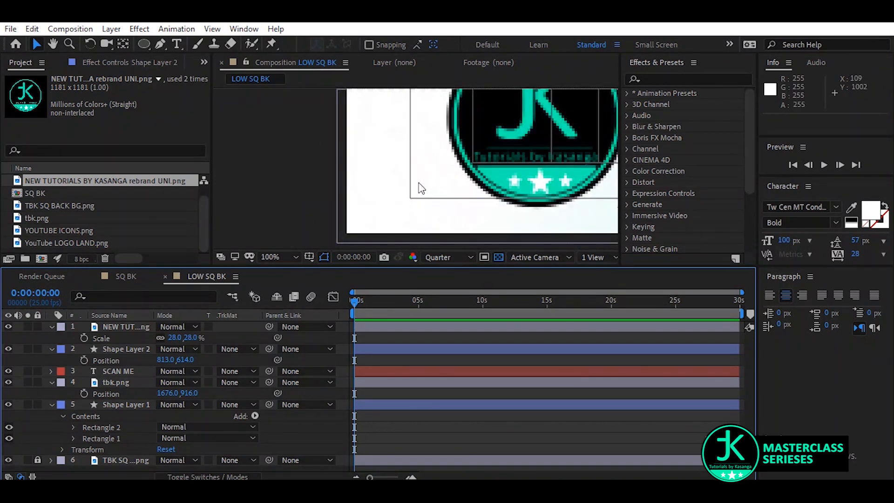
scroll(370, 168, "down", 1)
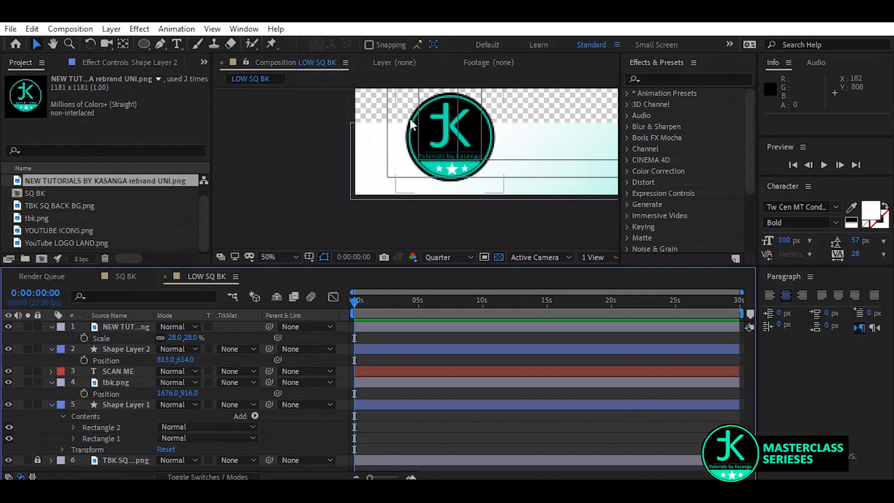
left_click(110, 328)
left_click(113, 350, "ctrl")
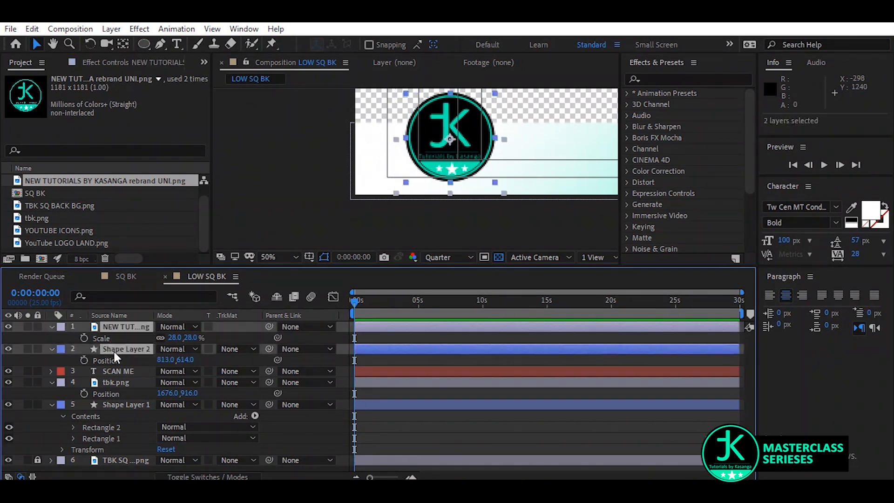
left_click_drag(471, 153, 450, 160)
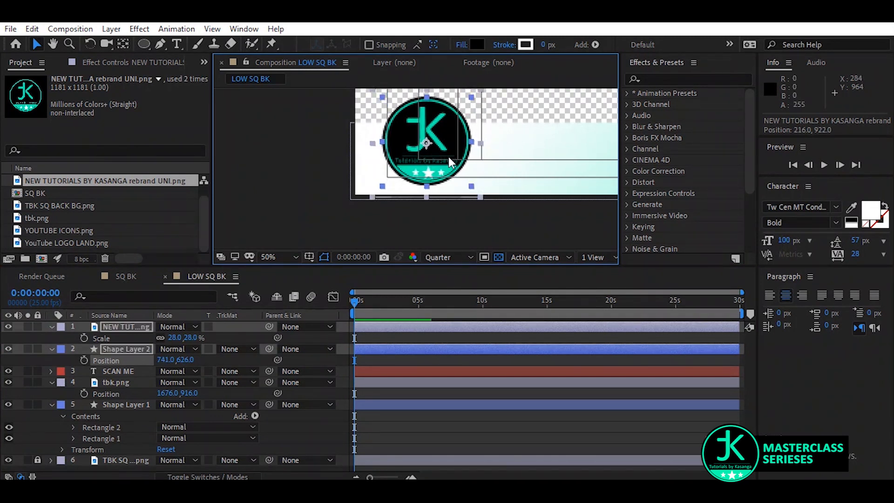
- Collapse the expanded properties of the logo, Shape Layer 2, tbk.png and Shape Layer 1 layers
scroll(419, 159, "down", 2)
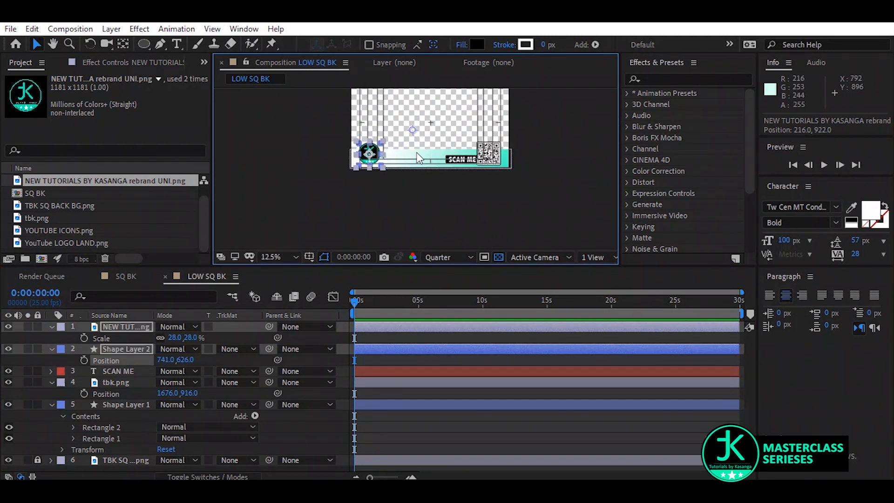
scroll(418, 157, "up", 1)
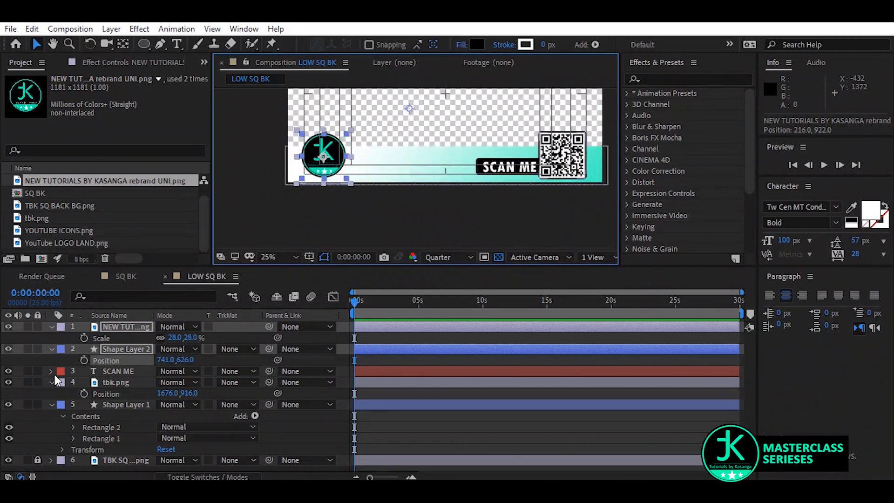
left_click(51, 326)
left_click(51, 338)
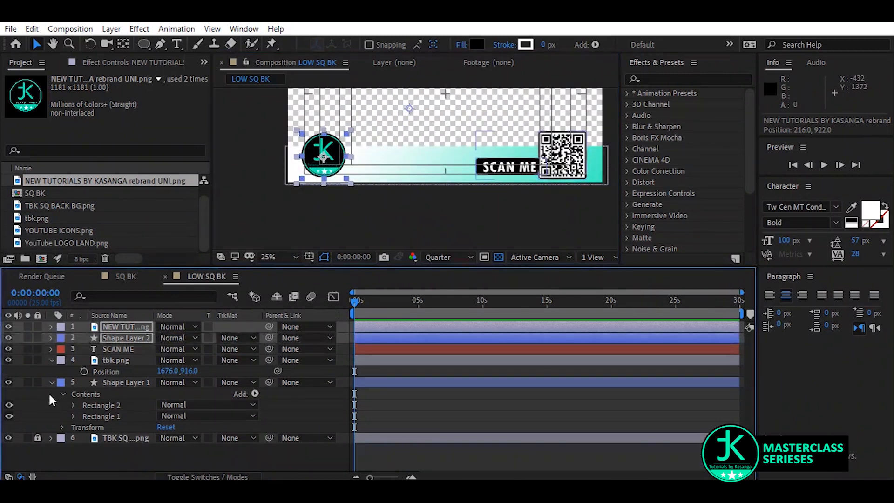
left_click(51, 360)
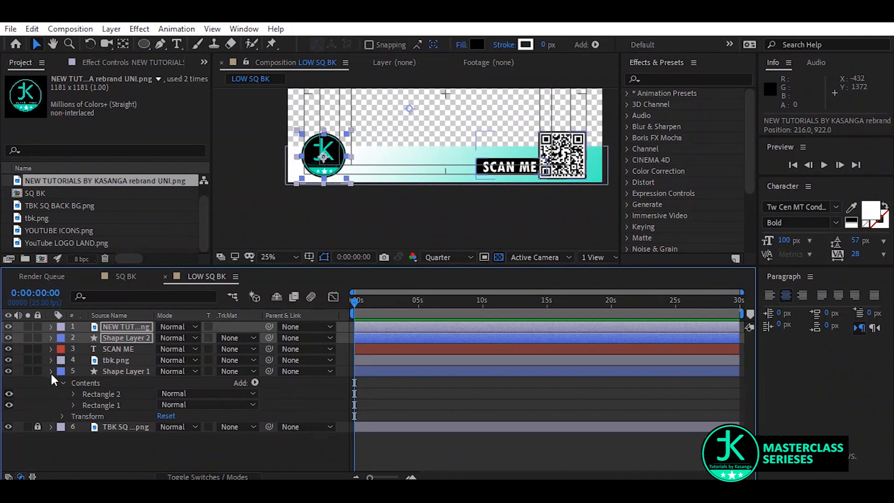
left_click(50, 371)
left_click(62, 434)
- Add YOUTUBE ICONS.png and YouTube LOGO LAND.png to the LOW SQ BK composition and scale both layers to 29%
left_click(39, 208)
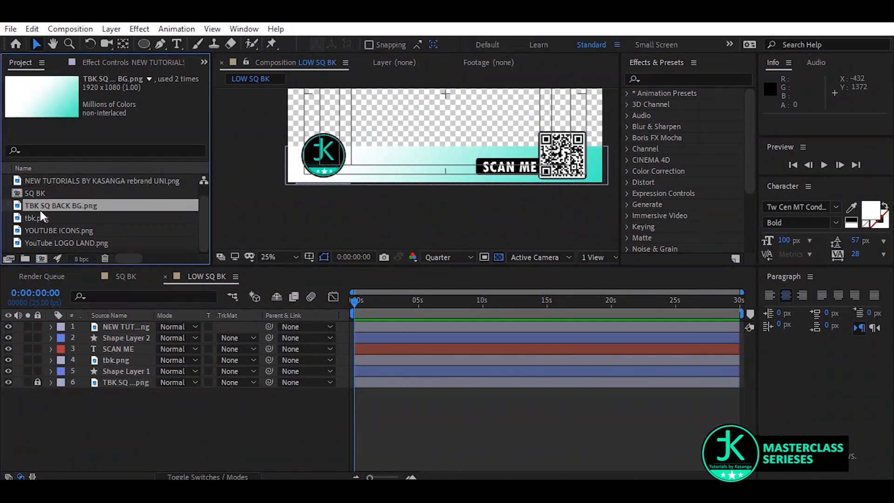
left_click(40, 217)
left_click(40, 233)
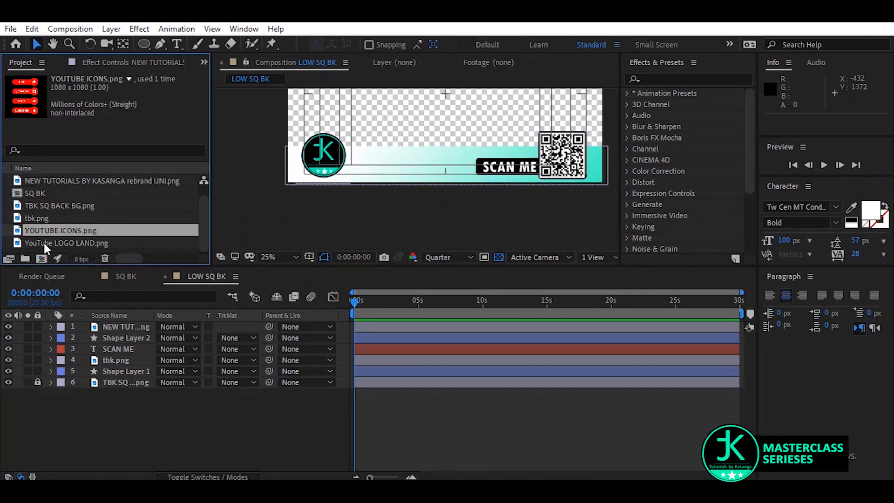
left_click(45, 243)
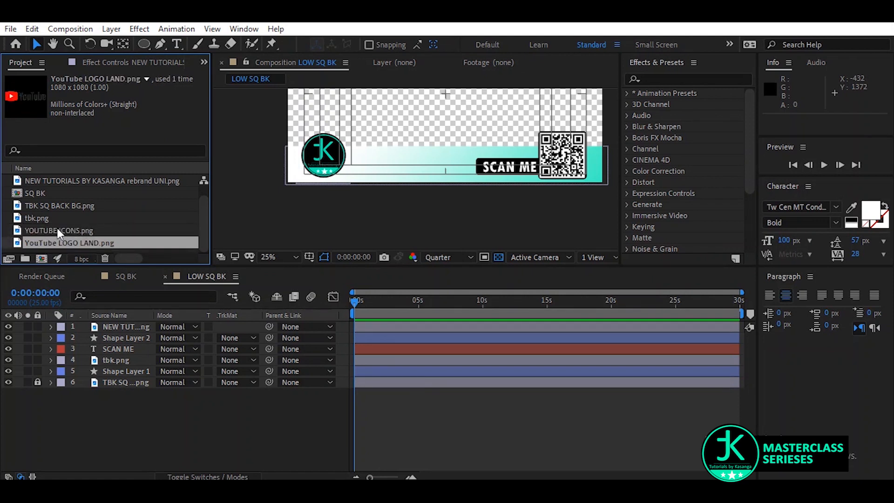
left_click(57, 229, "ctrl")
left_click_drag(54, 231, 415, 151)
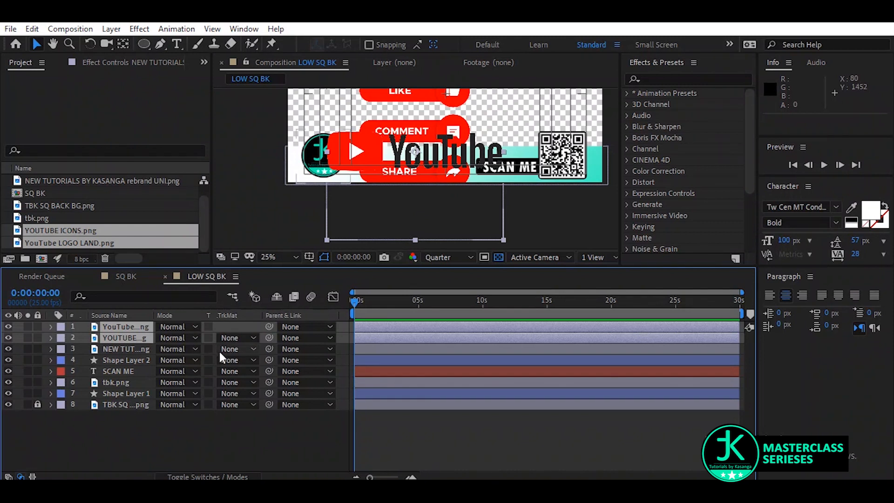
key("s")
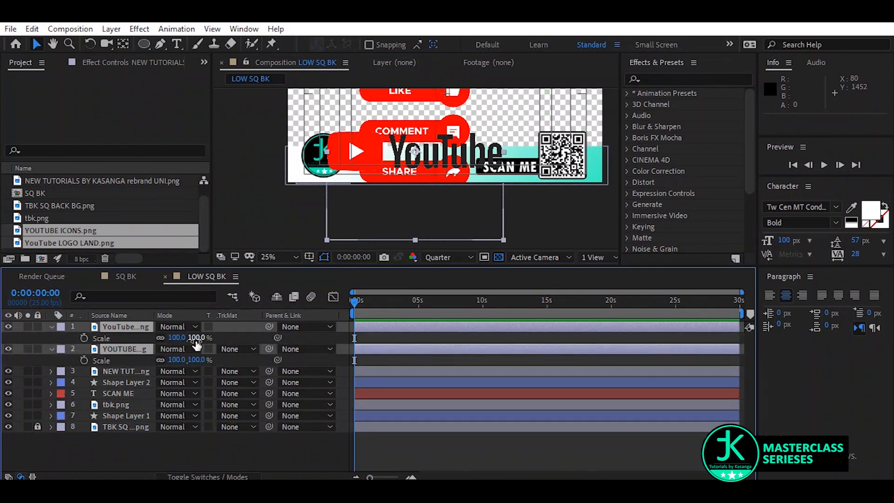
left_click_drag(196, 344, 161, 350)
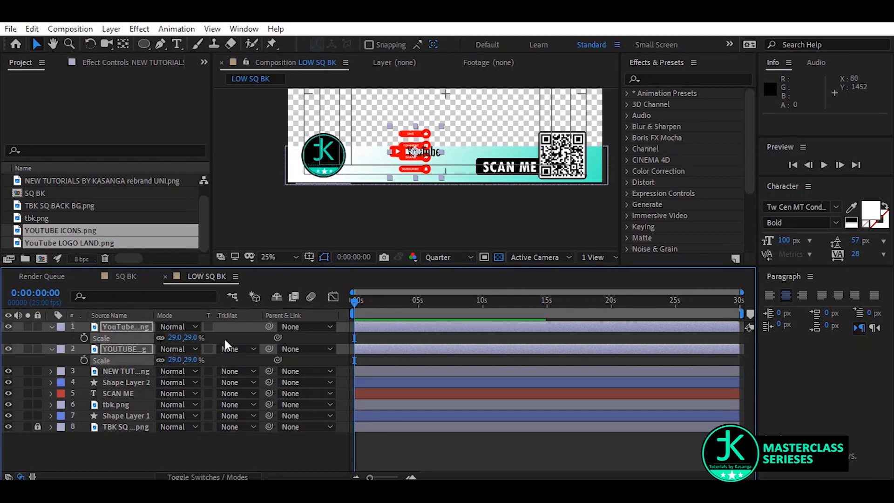
- Position the YouTube logo at 580, 944 beside the channel logo and the YouTube icons at 944, 960 before SCAN ME
left_click(142, 335)
left_click(121, 327)
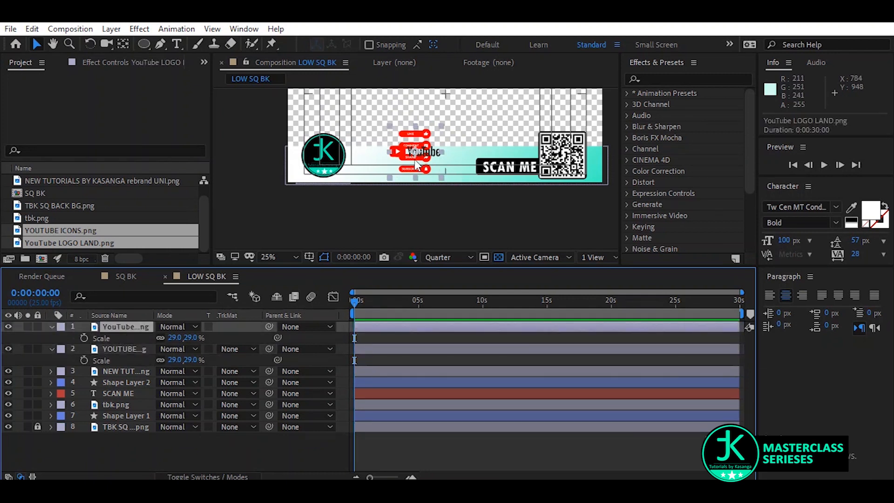
left_click_drag(399, 160, 372, 166)
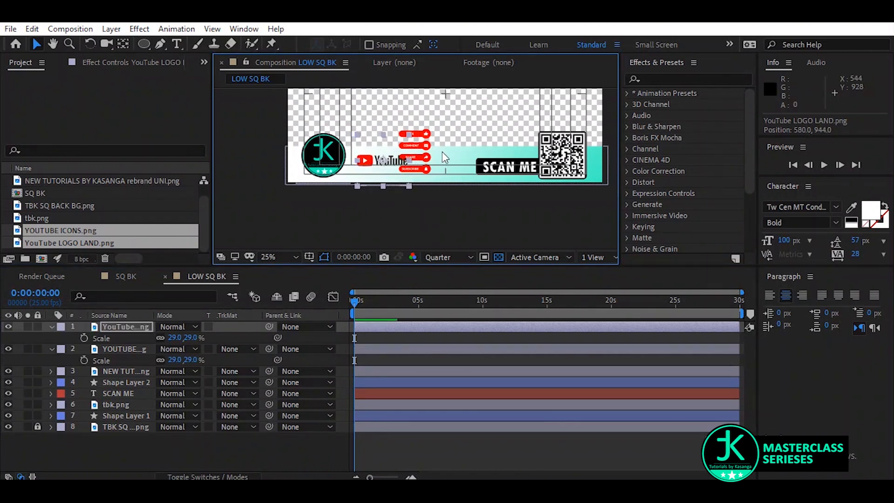
left_click(424, 153)
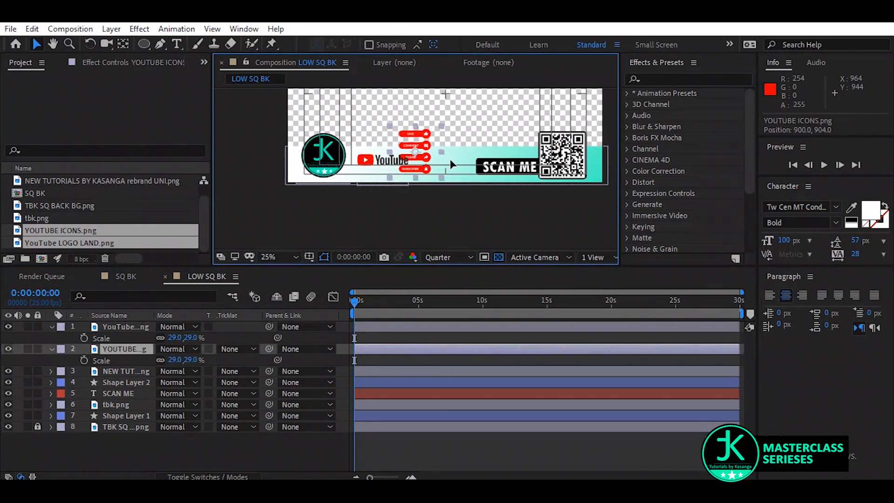
left_click_drag(424, 157, 457, 169)
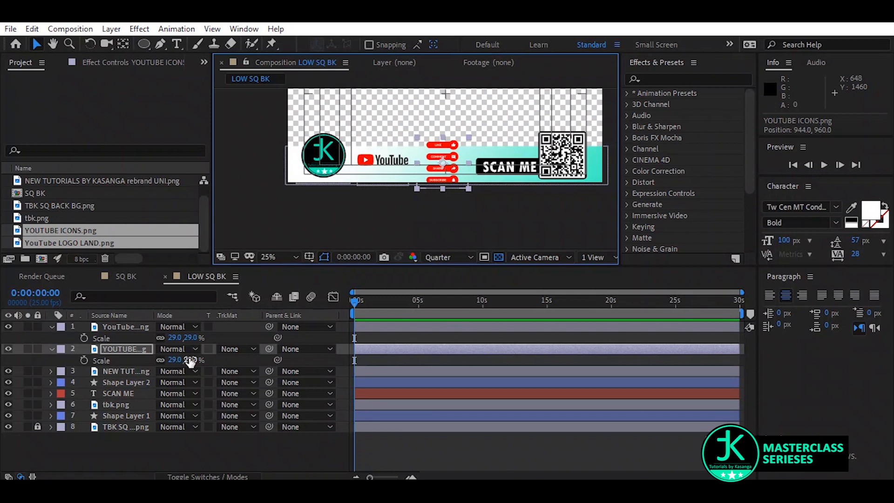
- Set the YouTube icons layer's scale to 20% so the four buttons fit within the strip's height
left_click_drag(185, 359, 182, 359)
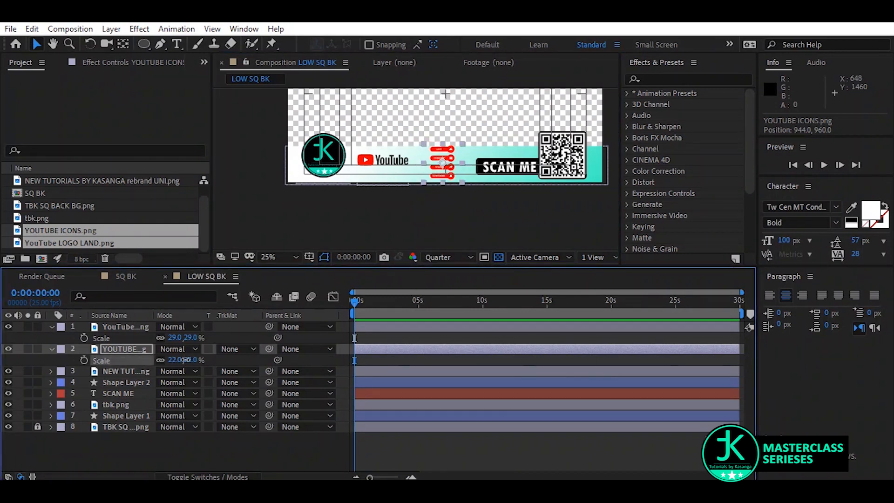
left_click(192, 359)
type("20")
key("Return")
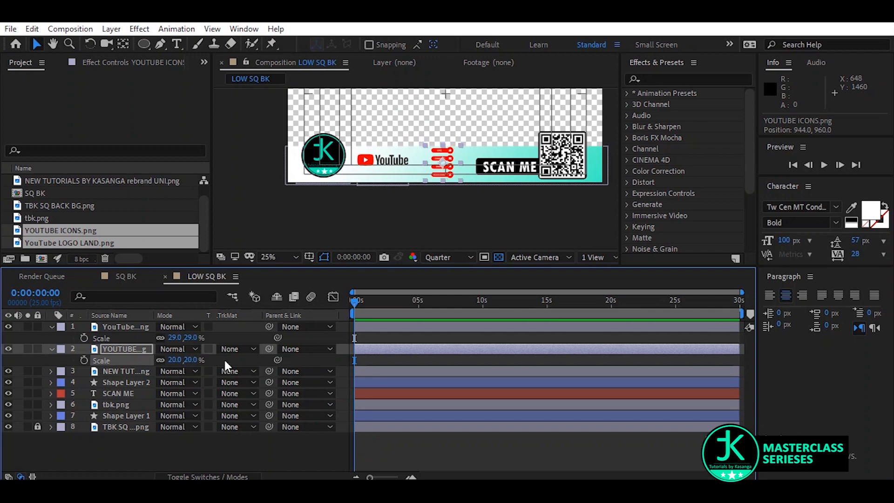
- Try the YouTube logo layer at 20% scale, and settle on 28%
left_click(395, 160)
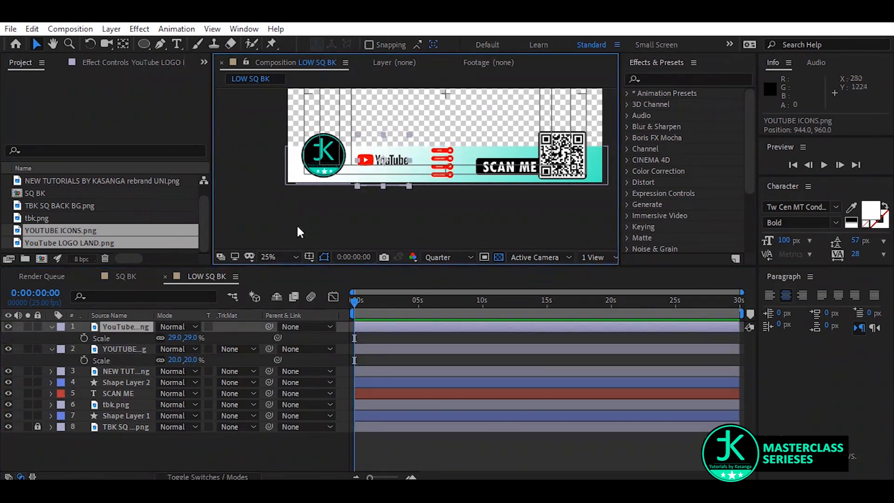
left_click(190, 338)
type("2")
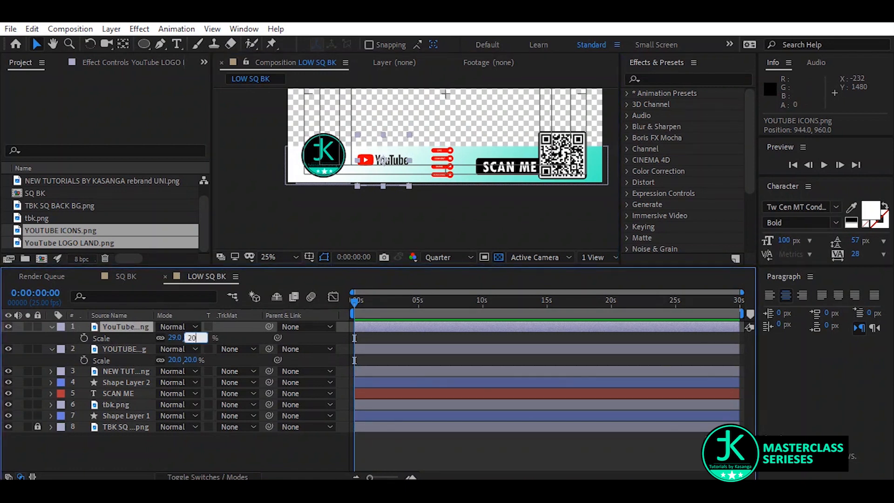
key("Return")
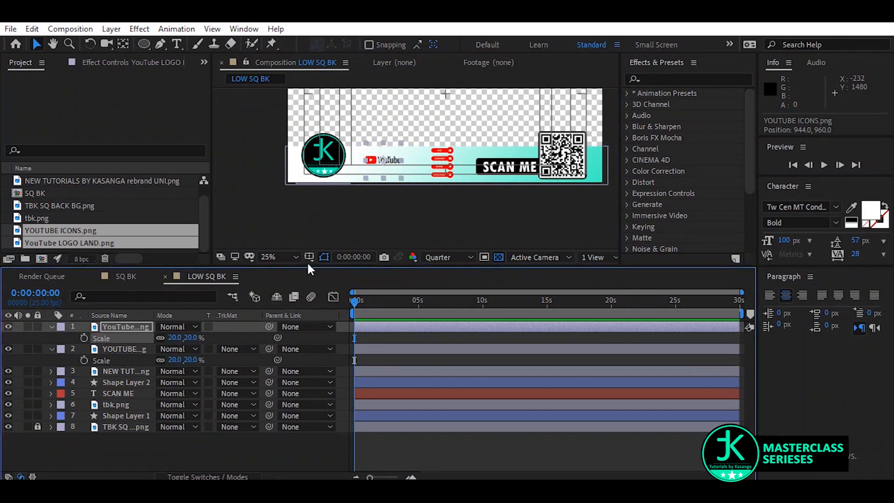
left_click_drag(190, 337, 193, 336)
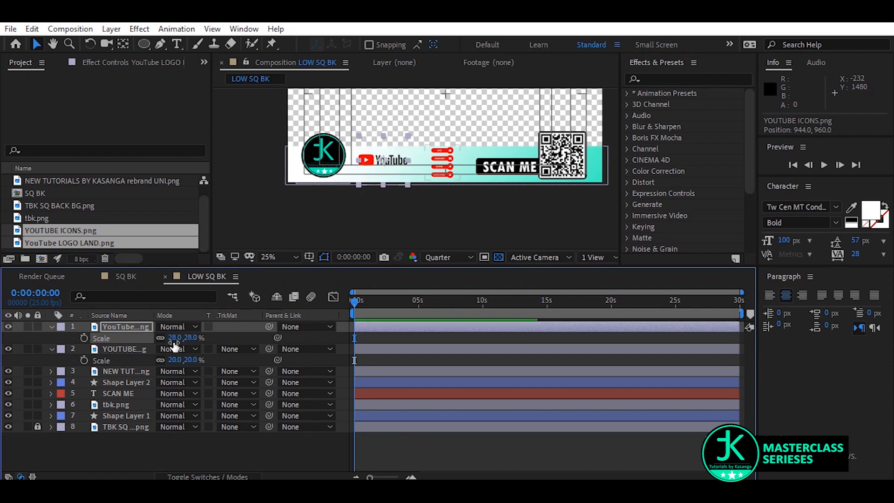
- Move the YouTube logo layer to position 658, 963, closer to the YouTube icons
key("p")
mouse_move(184, 337)
left_mouse_down()
mouse_move(202, 341)
mouse_move(180, 335)
mouse_move(205, 328)
mouse_move(178, 338)
left_mouse_up()
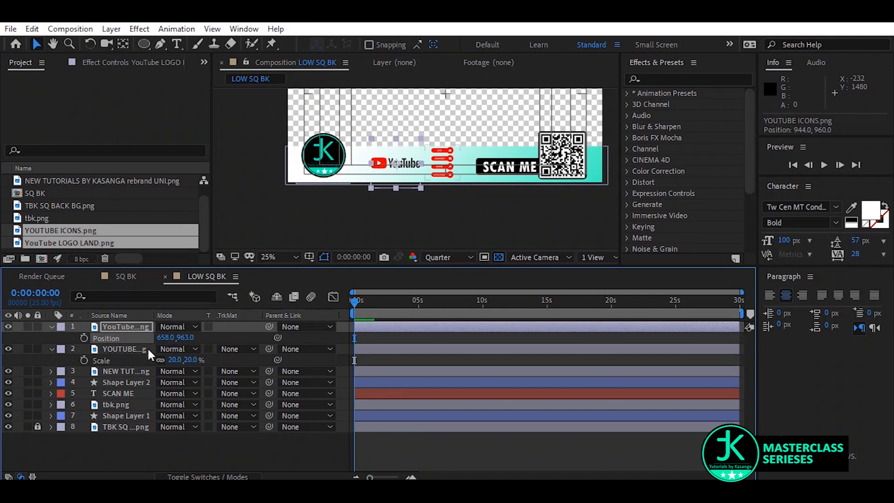
key("p")
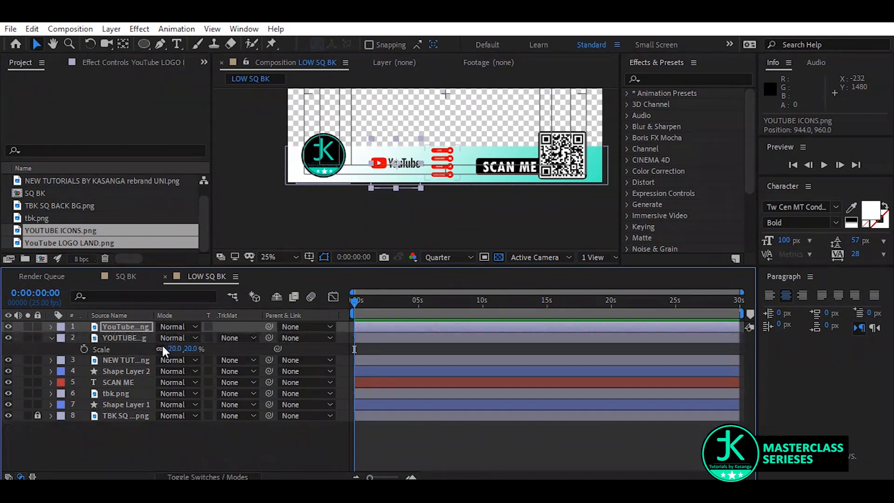
key("p")
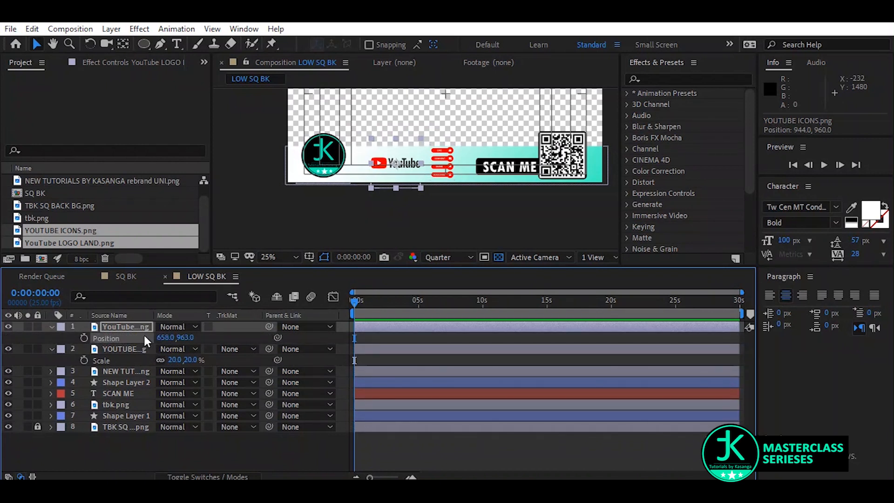
- Set the YouTube logo layer's scale to 22%
key("s")
left_click(191, 338)
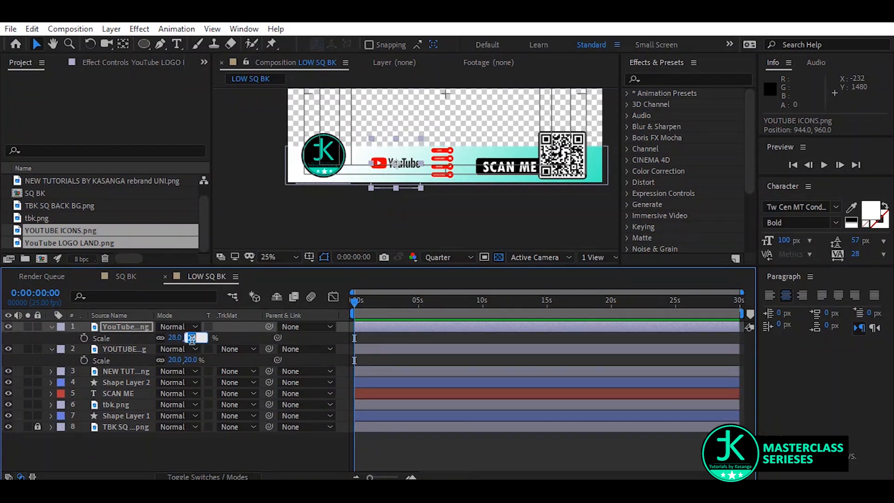
type("22")
key("Return")
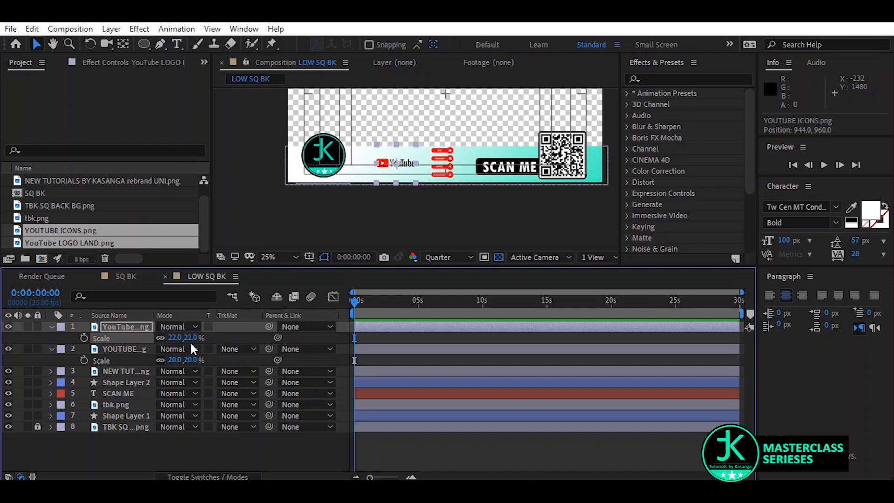
- Shift the YouTube logo layer horizontally to 698 and fit the whole LOW SQ BK composition in the viewer
key("p")
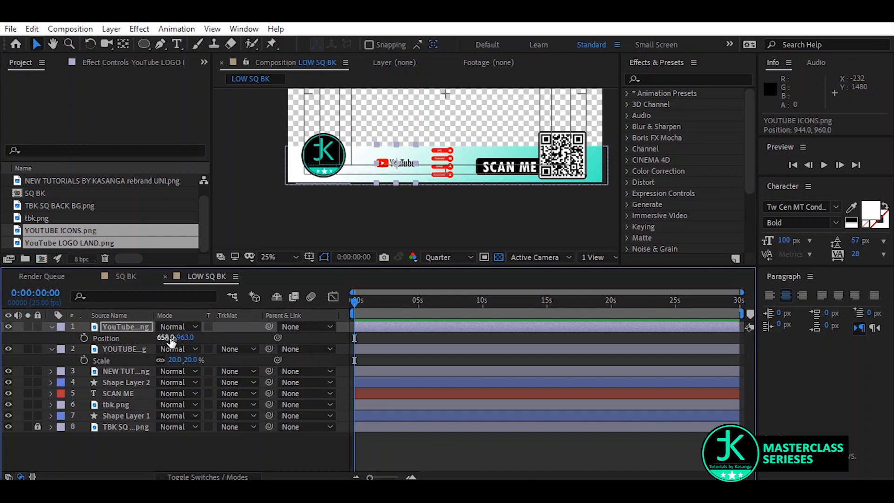
left_click_drag(170, 339, 191, 333)
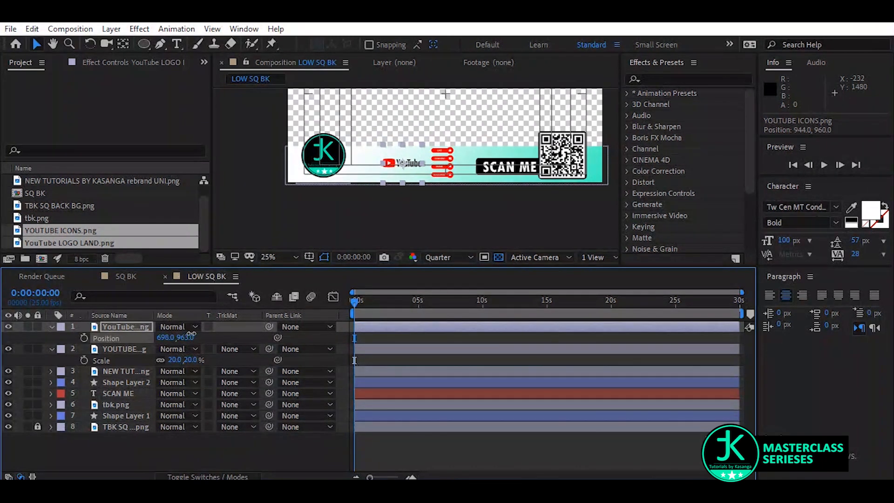
left_click(279, 256)
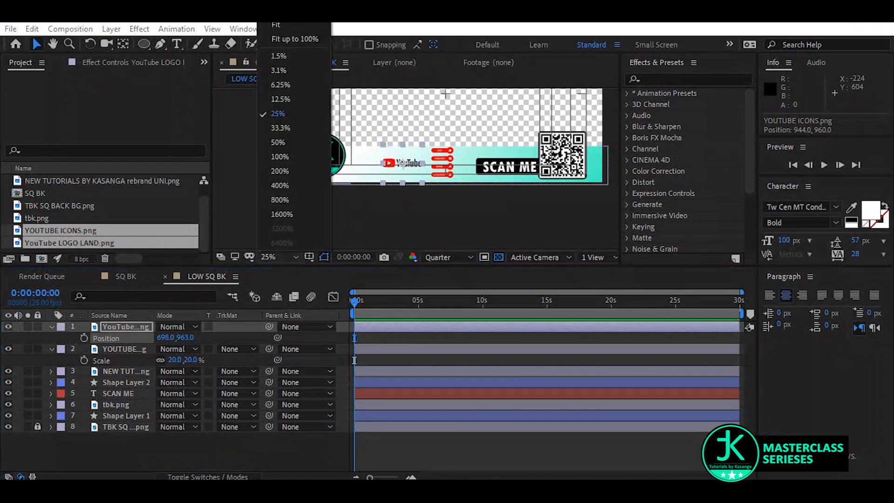
left_click(295, 39)
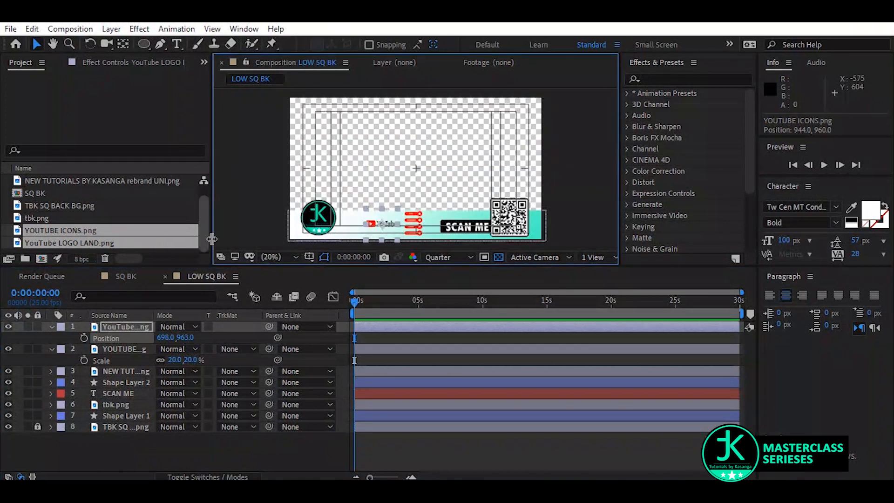
- Switch to Premiere Pro's SQ BCK sequence and place FIN COMP.mp4 on V3 at 00;02;43;05 and TBK SQ BACK.png on V2 beneath it
left_click(389, 442)
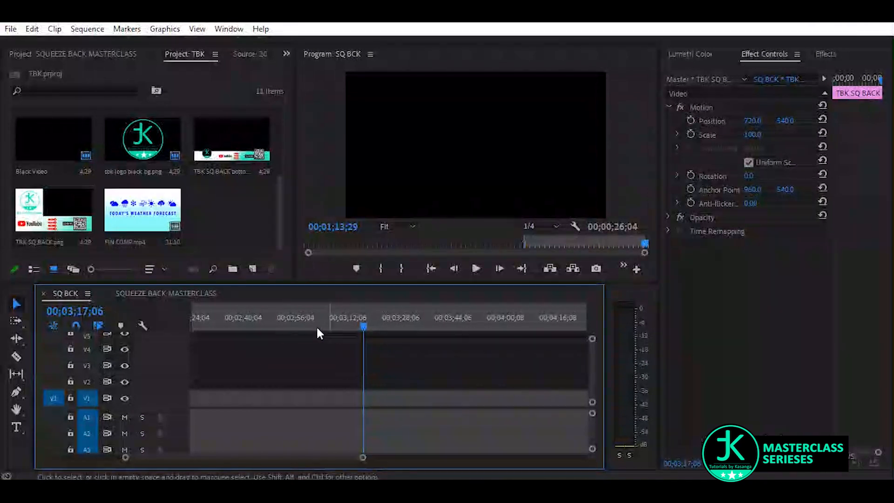
left_click_drag(218, 325, 254, 325)
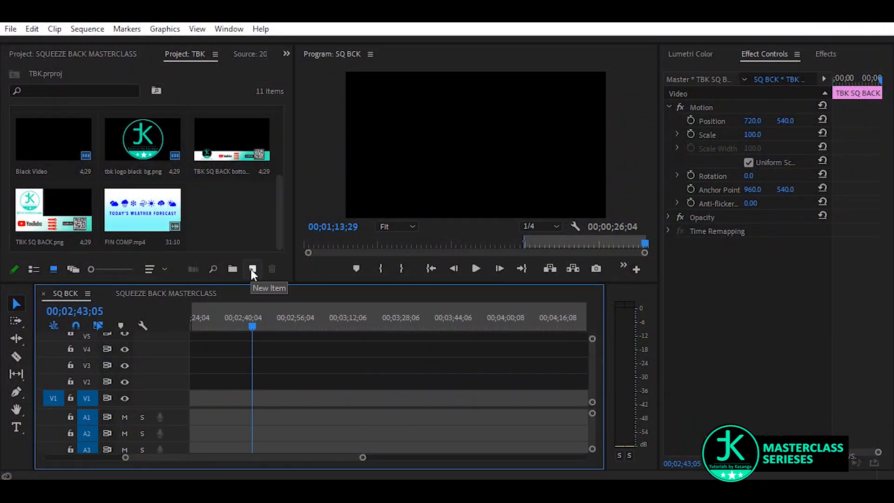
left_click(208, 228)
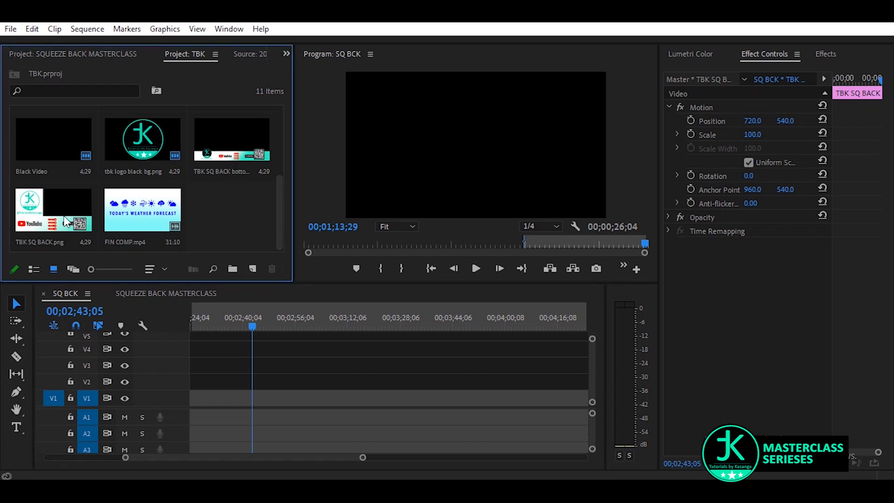
left_click_drag(147, 244, 254, 372)
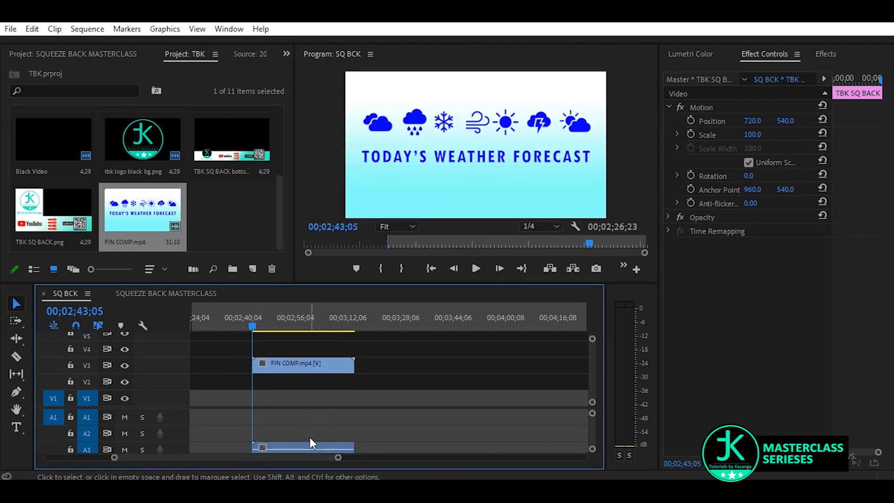
left_click(47, 217)
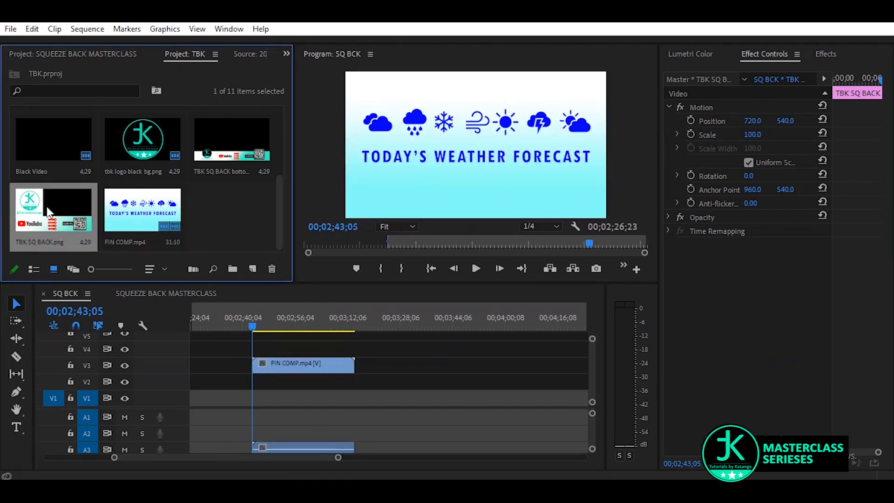
left_click_drag(99, 254, 325, 378)
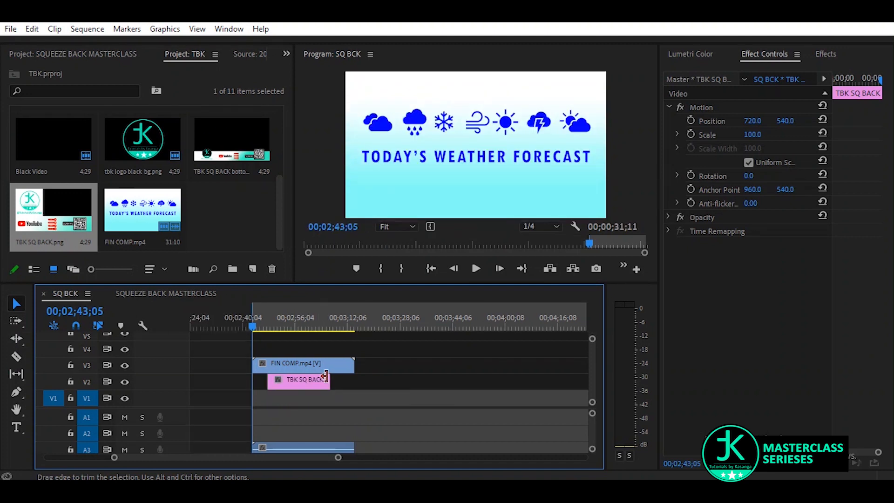
- Start Position and Scale keyframes on the FIN COMP.mp4 clip at 00;02;47;27, where TBK SQ BACK.png begins
left_click(276, 368)
scroll(223, 372, "up", 3)
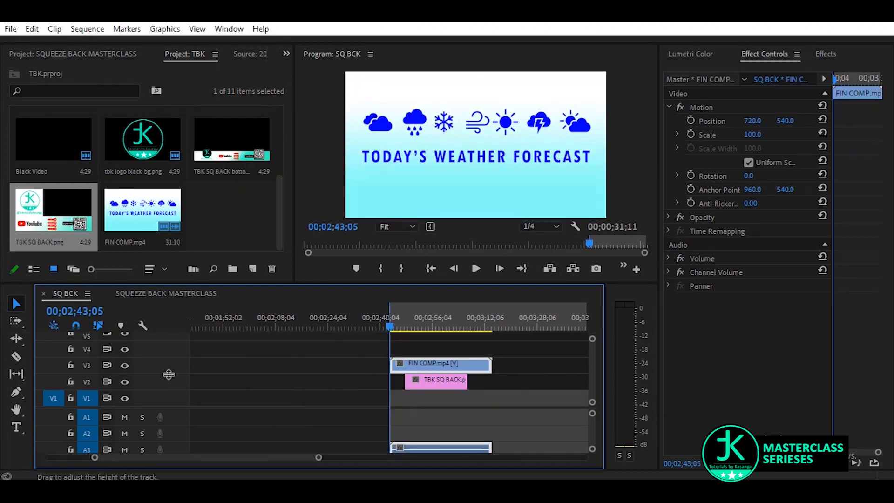
left_click(492, 320)
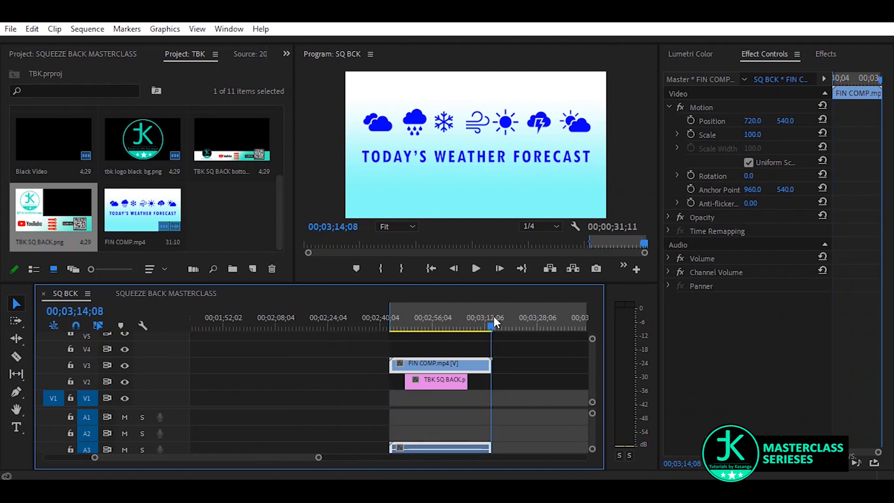
left_click(410, 325)
key("equal")
key("equal")
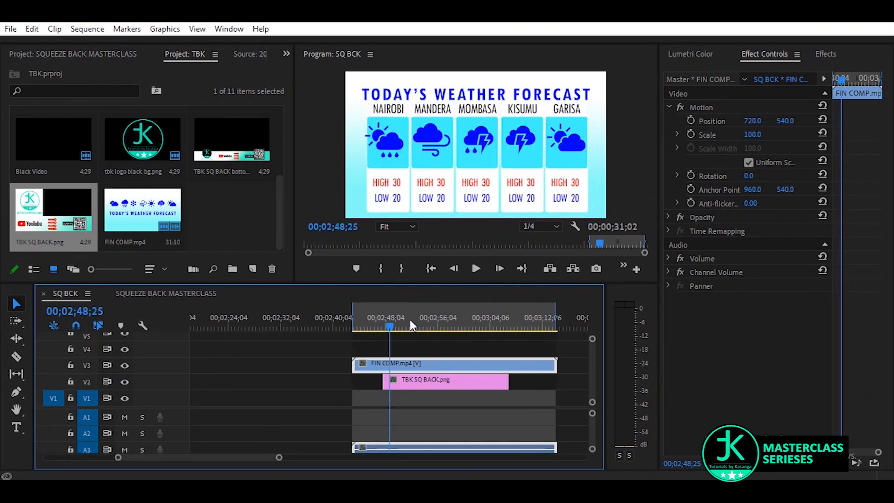
left_click_drag(374, 324, 382, 323)
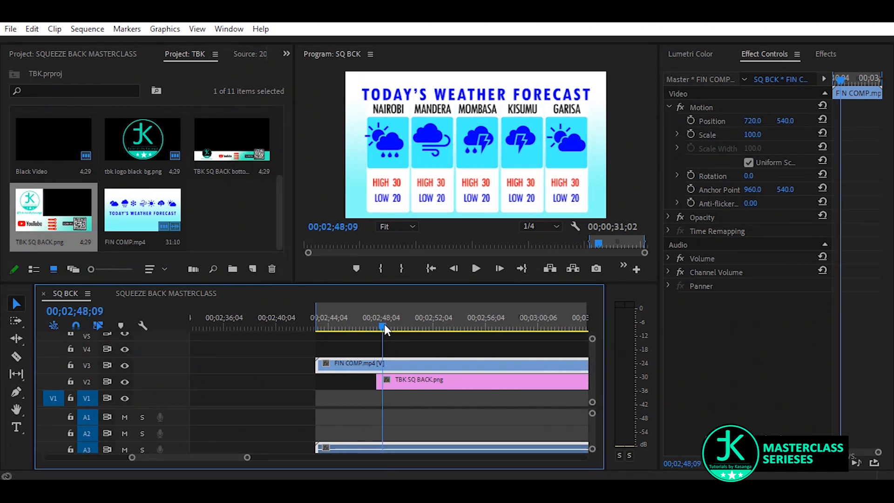
left_click(125, 363)
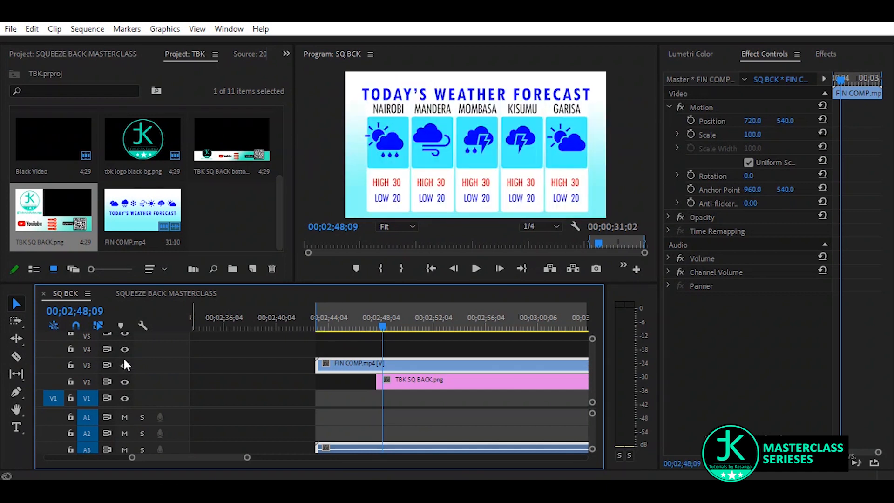
left_click(376, 325)
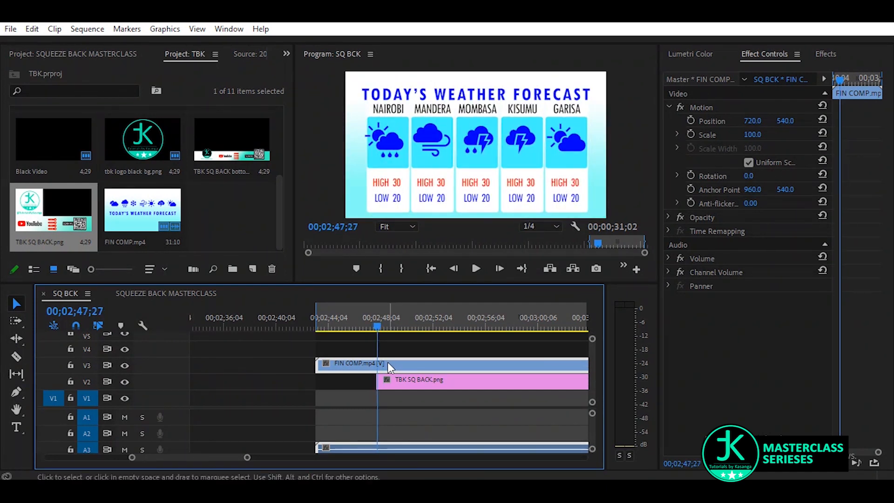
left_click(690, 121)
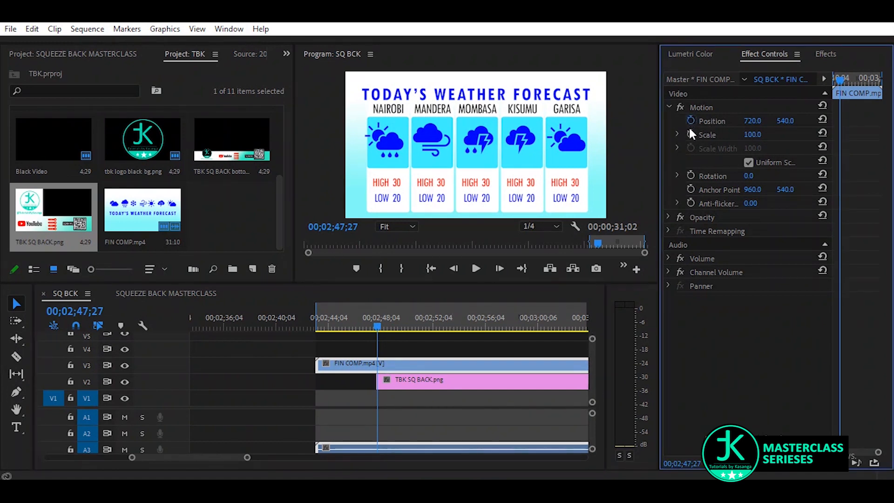
left_click(690, 134)
- Add full-size Position and Scale keyframes to the FIN COMP.mp4 clip at 00;03;07;02, where TBK SQ BACK.png ends
scroll(504, 367, "down", 2)
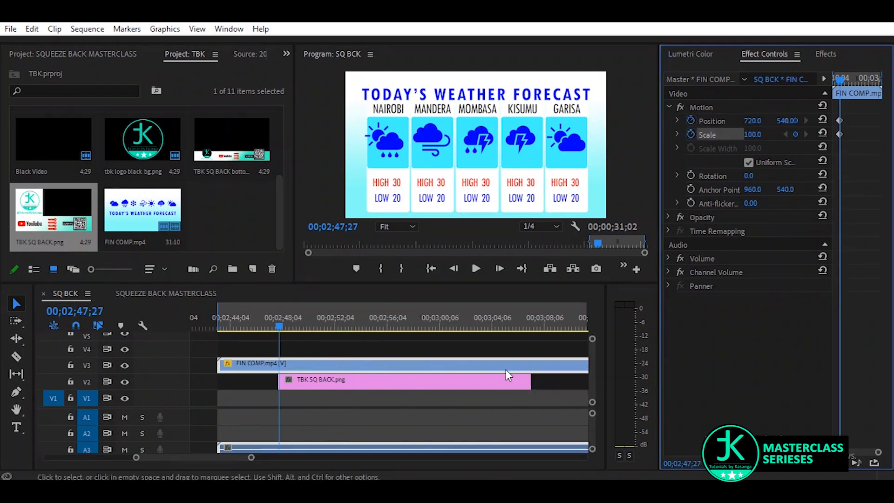
left_click(528, 327)
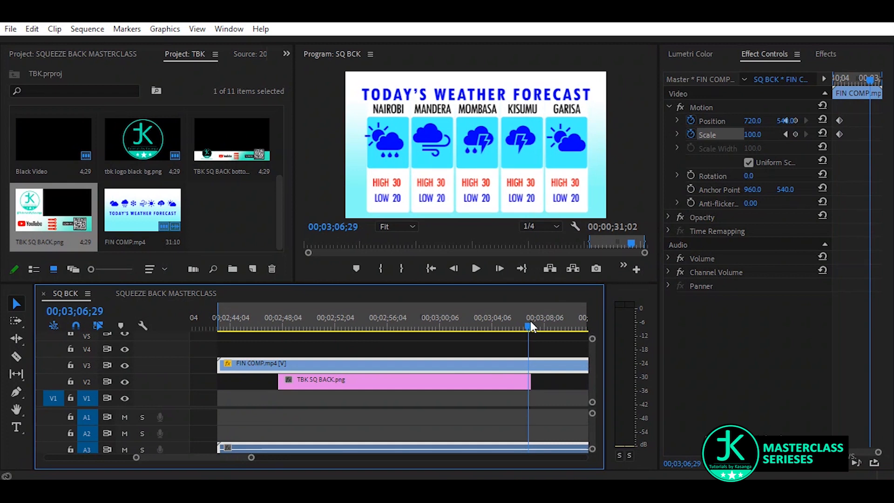
left_click(530, 321)
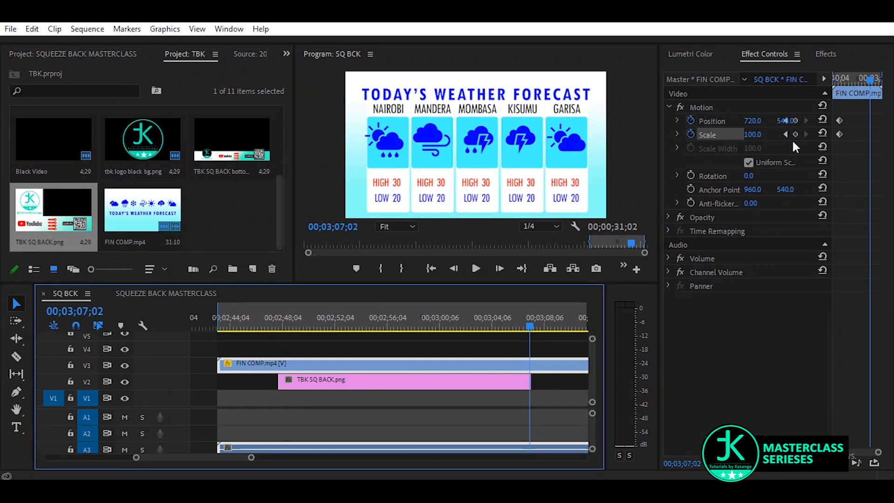
left_click_drag(658, 179, 643, 185)
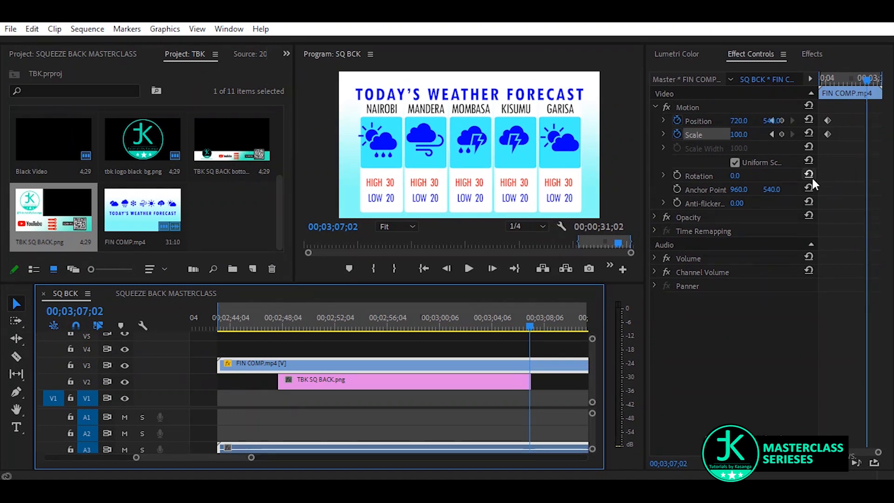
left_click(839, 181)
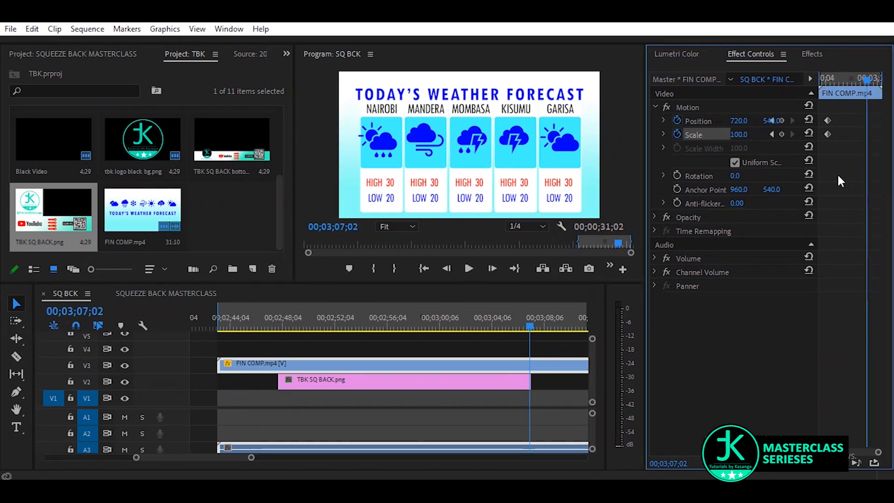
left_click_drag(817, 222, 852, 224)
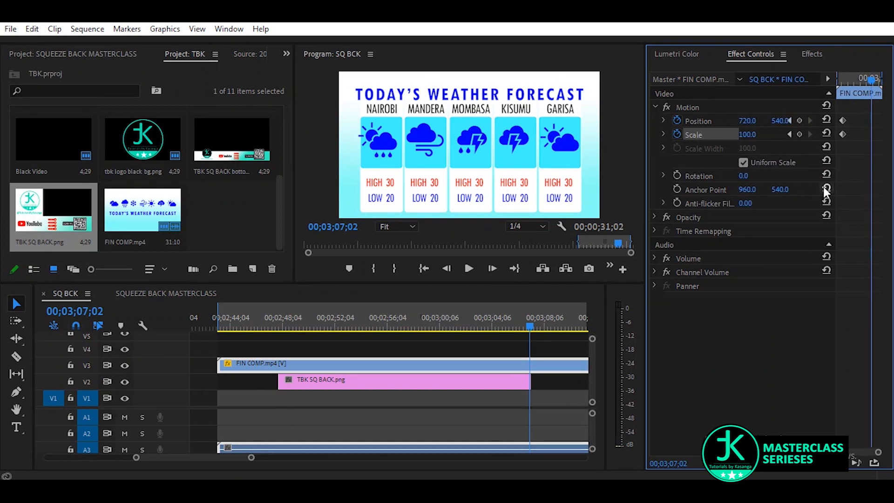
left_click(799, 121)
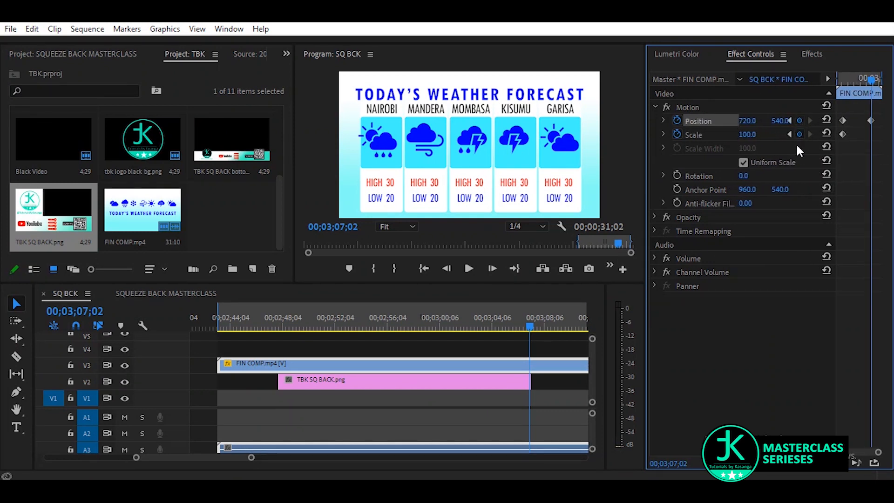
left_click(799, 135)
- At 00;02;49;14, squeeze the FIN COMP.mp4 clip into the graphic's open window with position 974, 352 and scale 65
left_click_drag(285, 325, 300, 320)
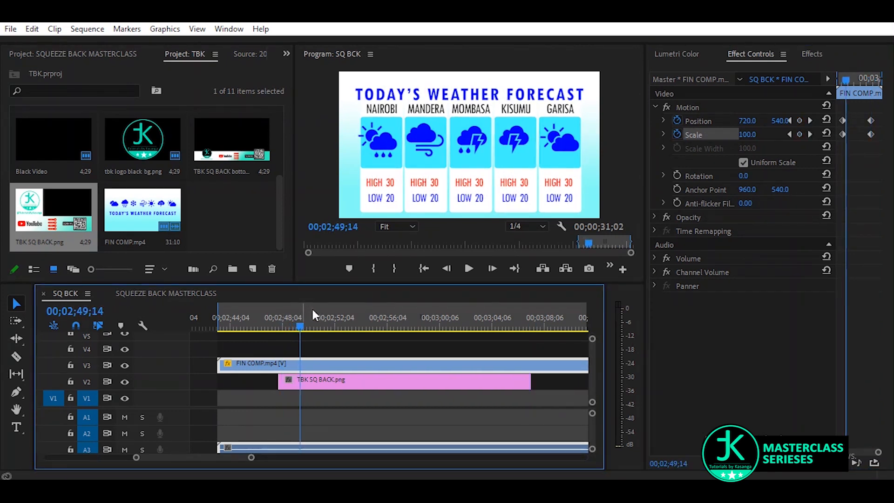
left_click_drag(747, 135, 698, 120)
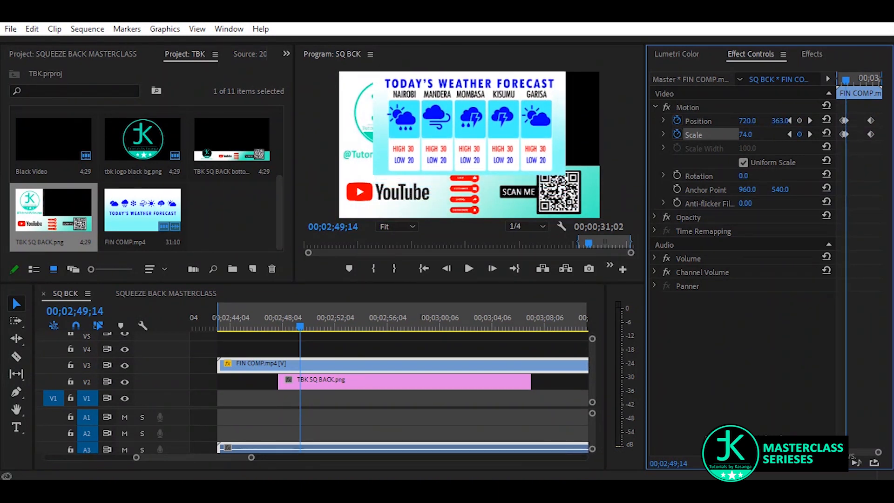
left_click_drag(747, 137, 753, 120)
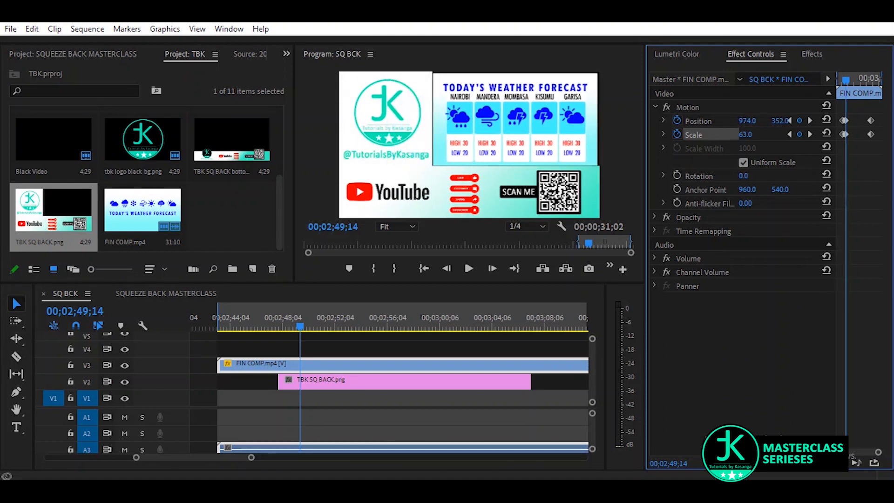
left_click(754, 133)
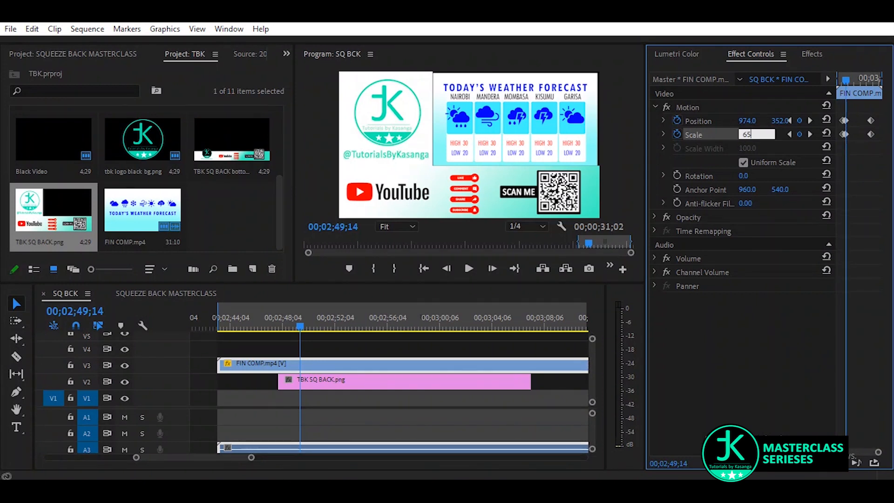
type("65")
key("Return")
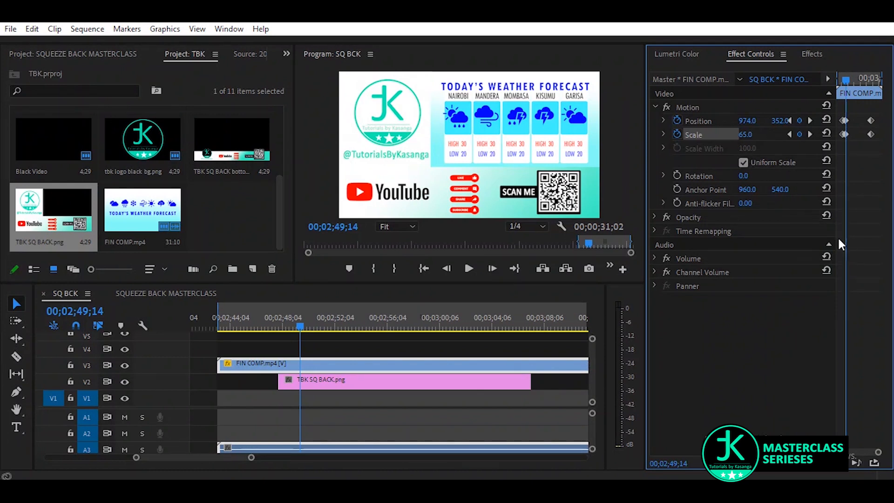
- Copy the squeezed Position and Scale keyframes of the FIN COMP.mp4 clip from 00;02;49;14 to 00;03;06;02
left_click(865, 221)
key("equal")
key("equal")
key("equal")
left_click_drag(864, 116, 851, 149)
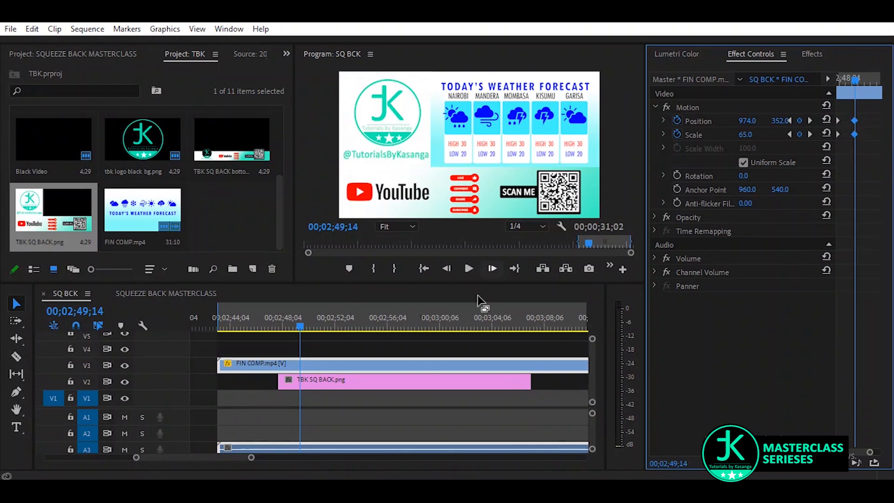
left_click(516, 321)
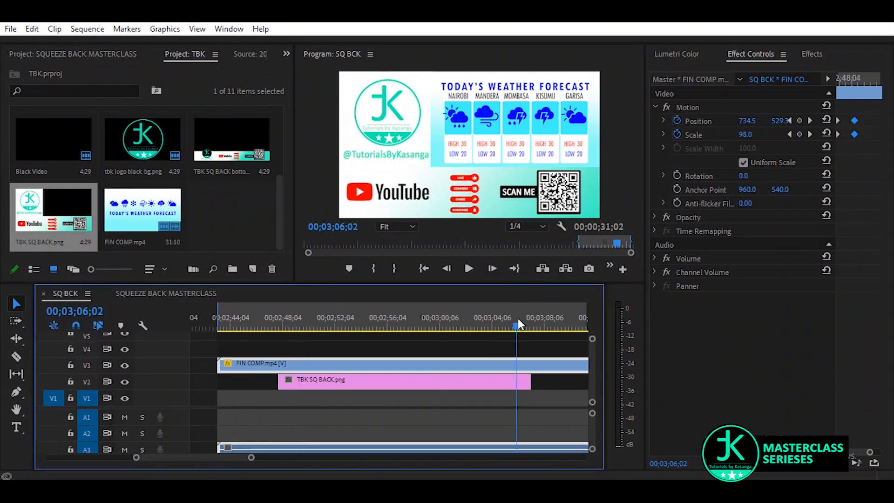
left_click(864, 305)
key("minus")
key("minus")
key("minus")
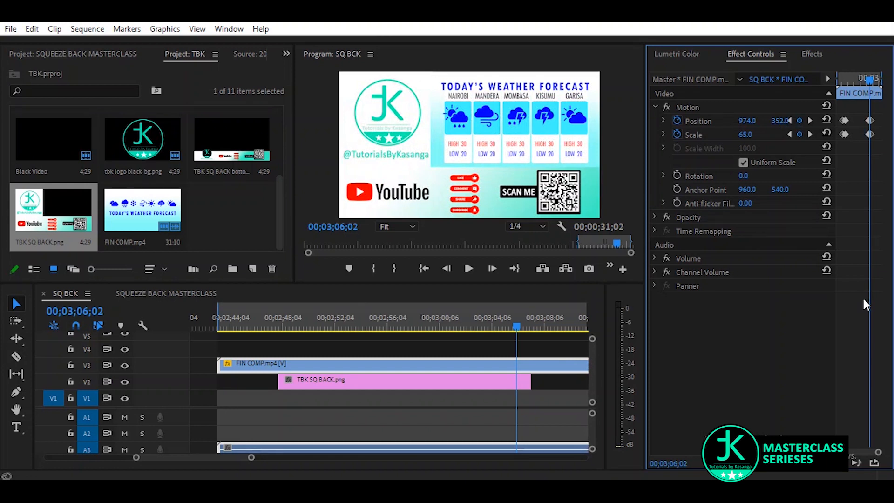
- Play the sequence from 00;02;45;20 through the end of TBK SQ BACK.png to review the squeeze-back animation
left_click(252, 322)
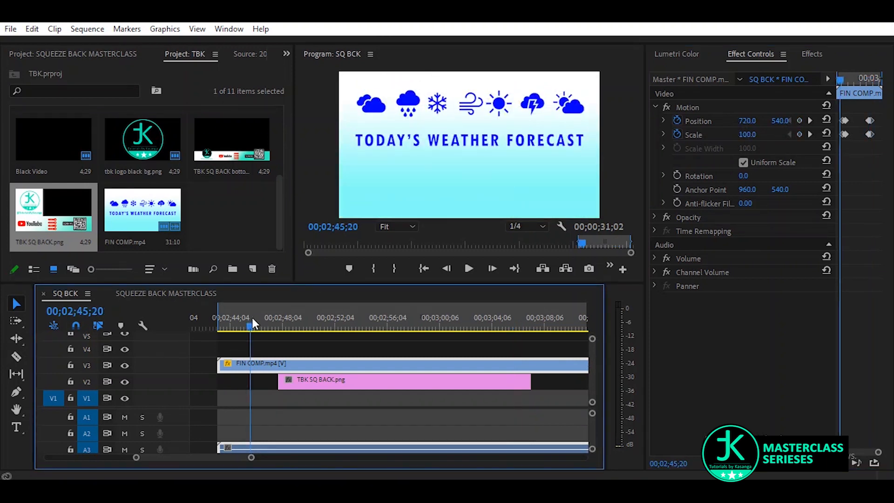
key("space")
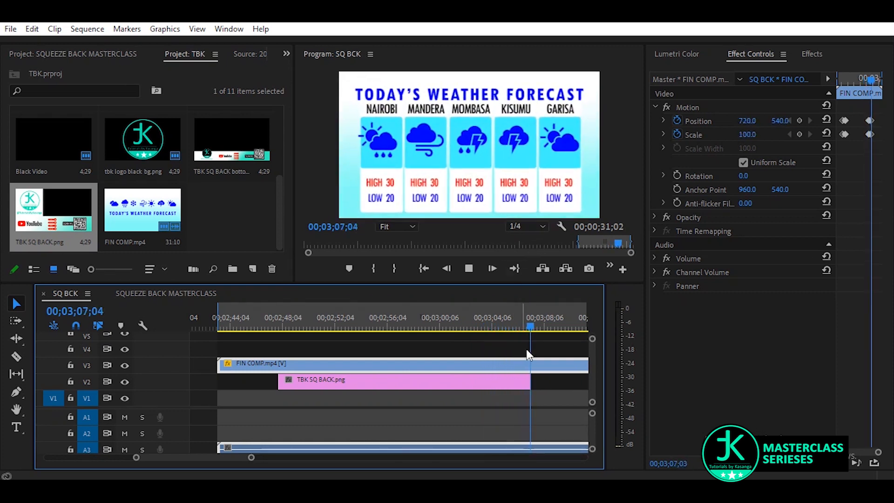
left_click(515, 321)
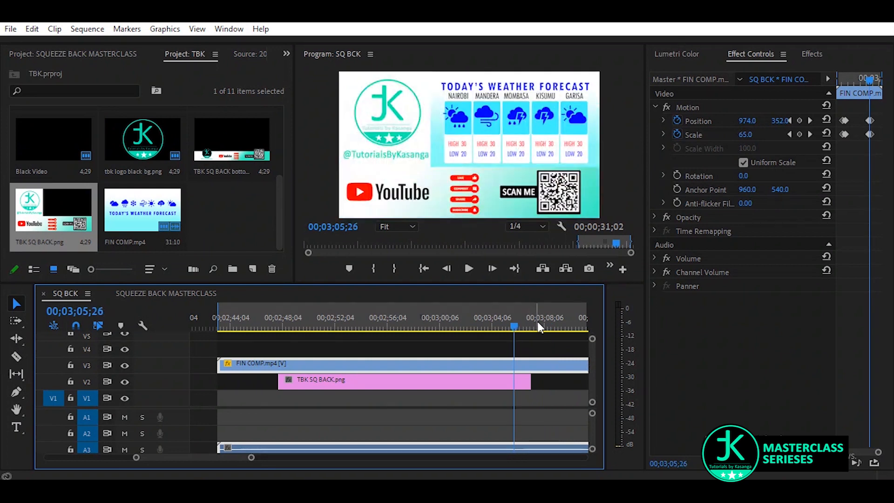
- Place another FIN COMP.mp4 clip on V3 at 00;03;19;06 and mark the sequence range from its start to 00;03;50;03
left_click(550, 321)
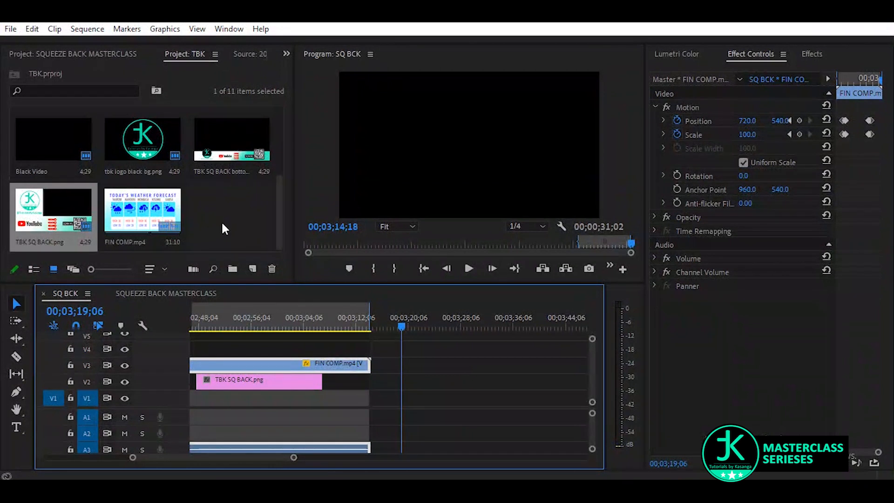
left_click(146, 211)
left_click_drag(146, 215, 404, 372)
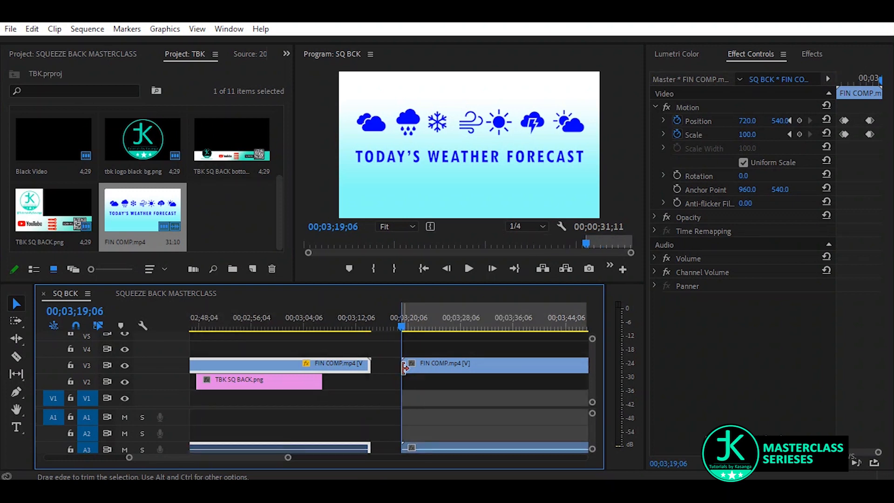
scroll(403, 368, "right", 2)
left_click(507, 322)
key("o")
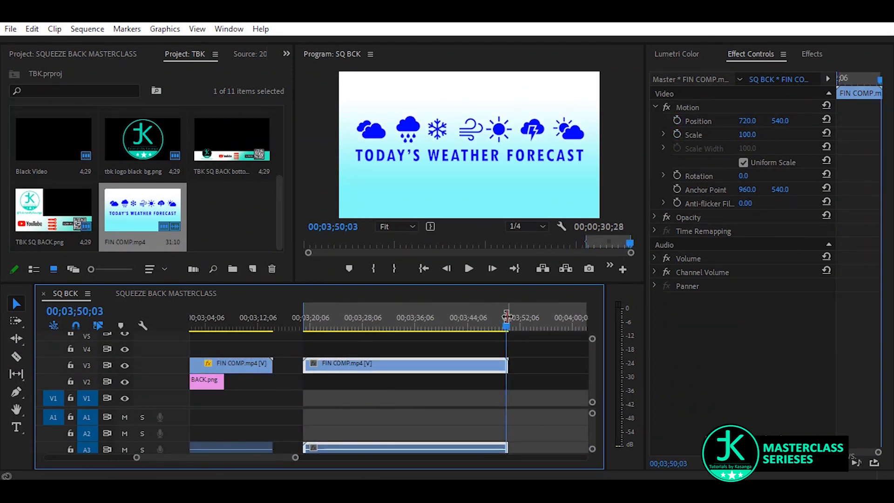
- Place TBK SQ BACK bottom.png on V4 above the second FIN COMP.mp4 clip, spanning 00;03;23;09 to about 00;03;45;15
left_click(241, 140)
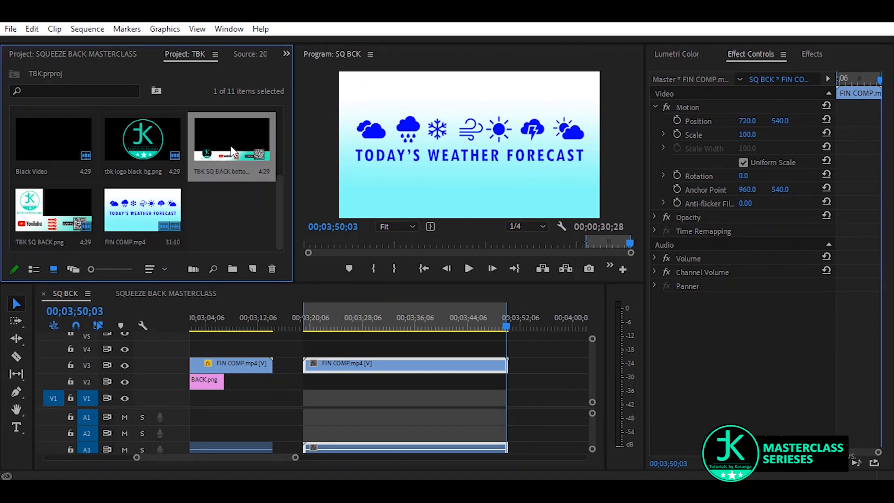
left_click_drag(230, 145, 477, 353)
left_click(339, 326)
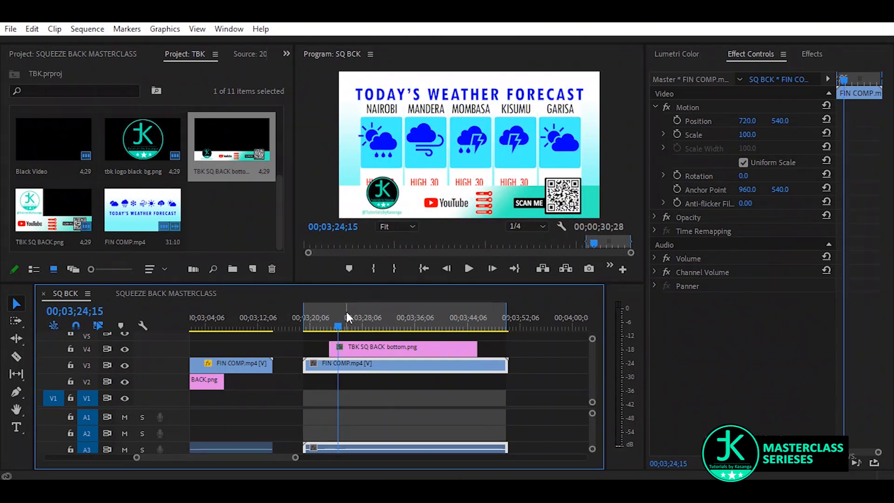
- Add Position keyframes at 720, 540 to the TBK SQ BACK bottom.png clip at 00;03;24;06 and 00;03;44;15
left_click(362, 347)
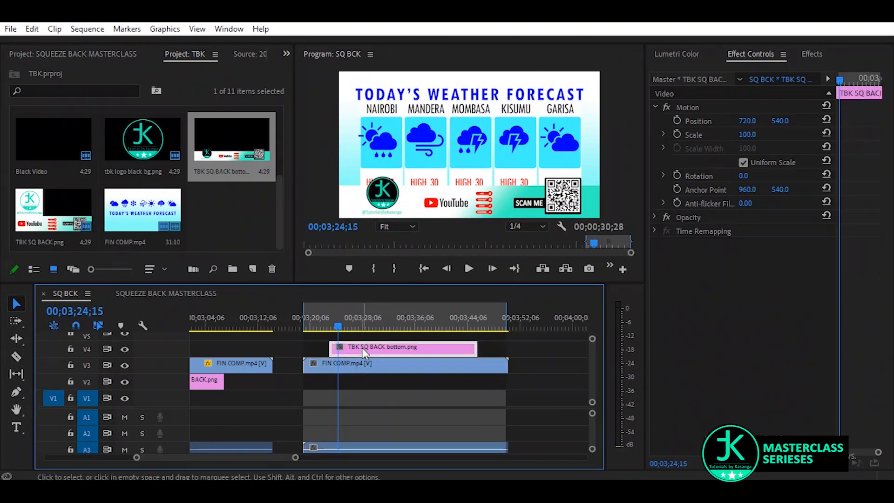
left_click(337, 326)
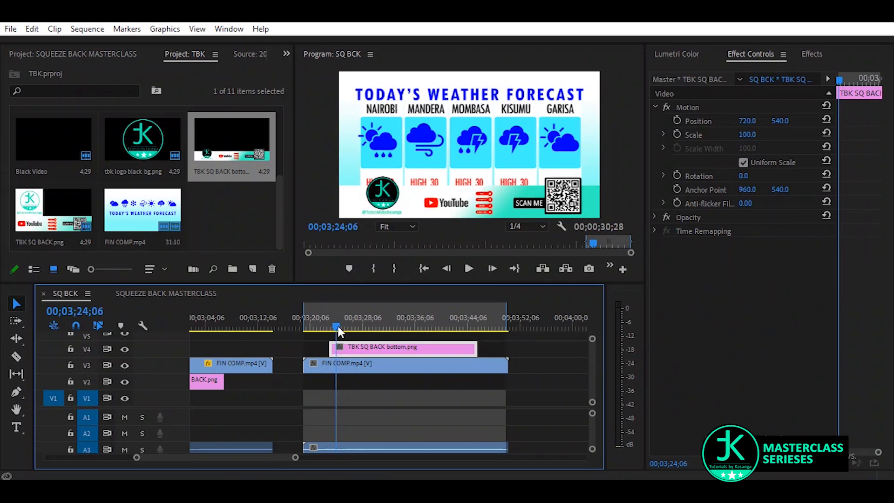
left_click(676, 120)
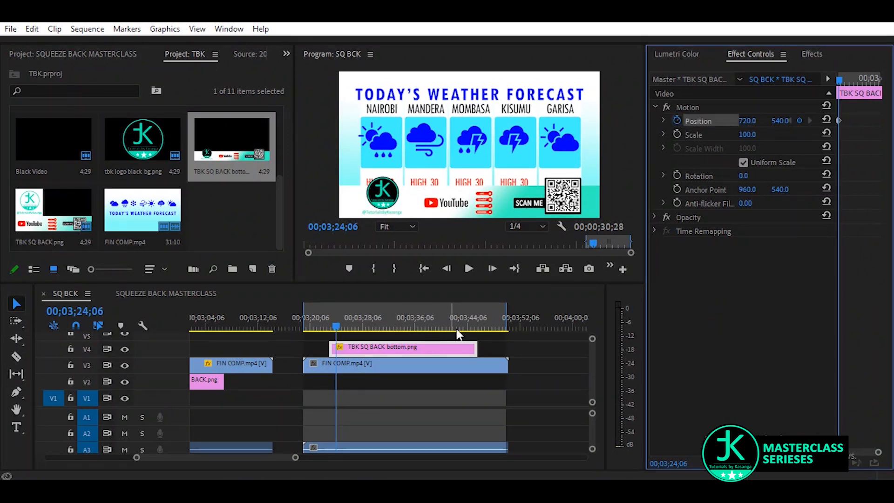
left_click(470, 325)
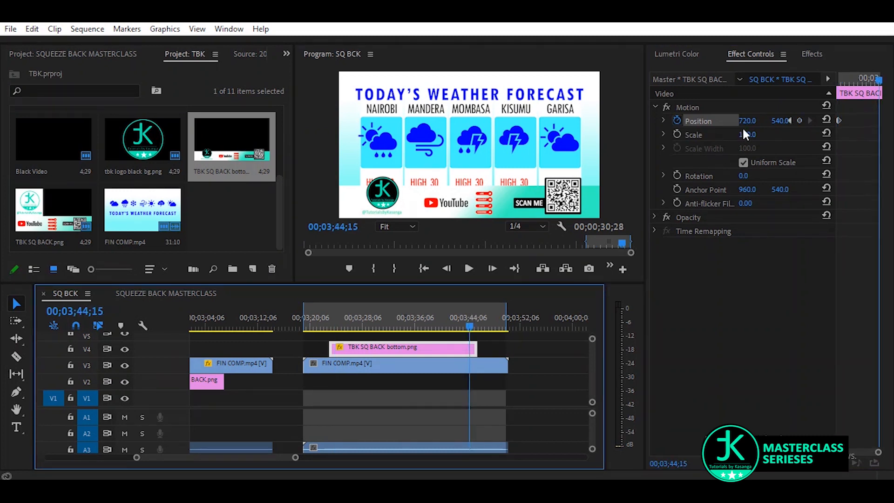
left_click(799, 120)
- Push the bottom graphic below the frame with Position Y 857 at 00;03;23;09 and about 833 at 00;03;45;15
left_click(330, 328)
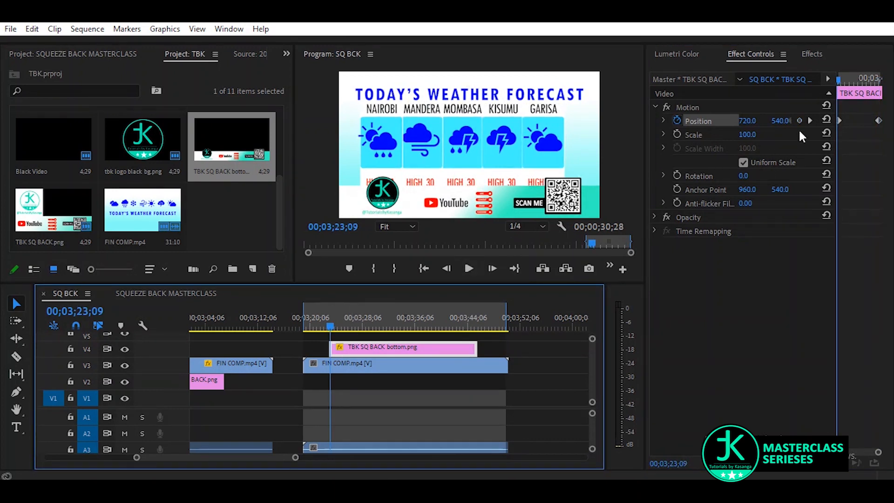
left_click_drag(780, 120, 893, 120)
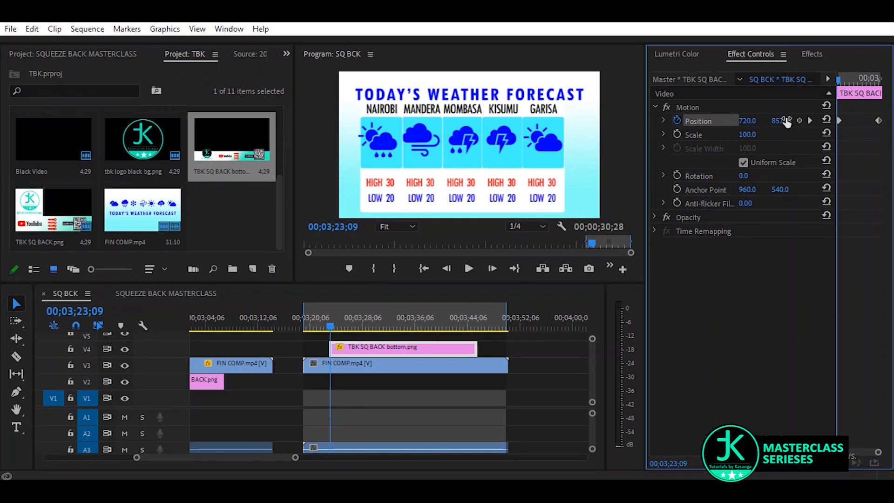
left_click_drag(474, 321, 479, 323)
left_click_drag(779, 121, 850, 122)
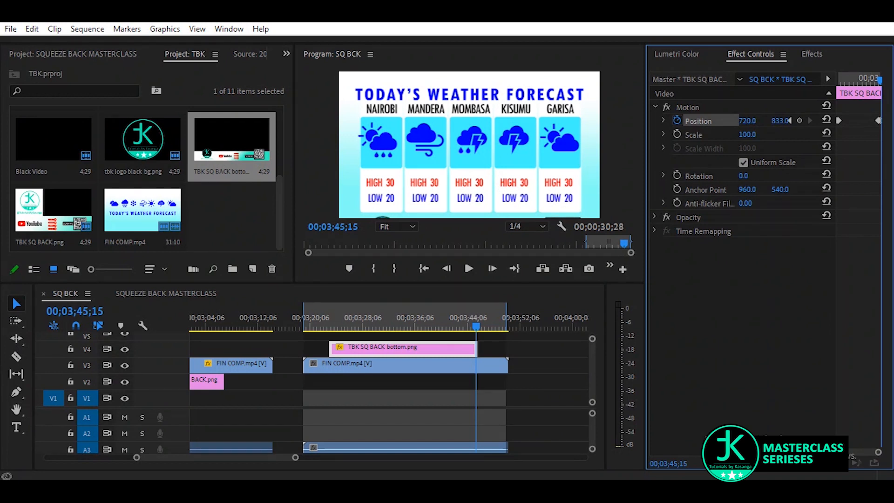
- Play the sequence from just before TBK SQ BACK bottom.png to review the graphic's slide-in
left_click(321, 326)
key("space")
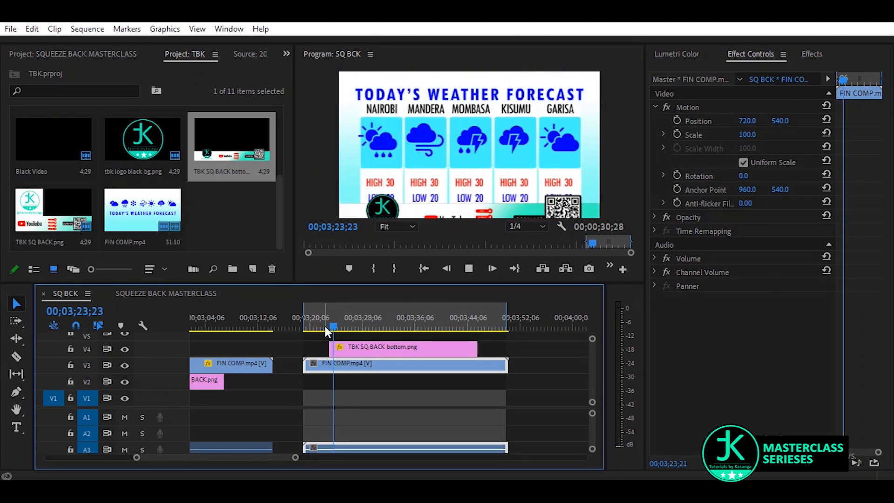
key("space")
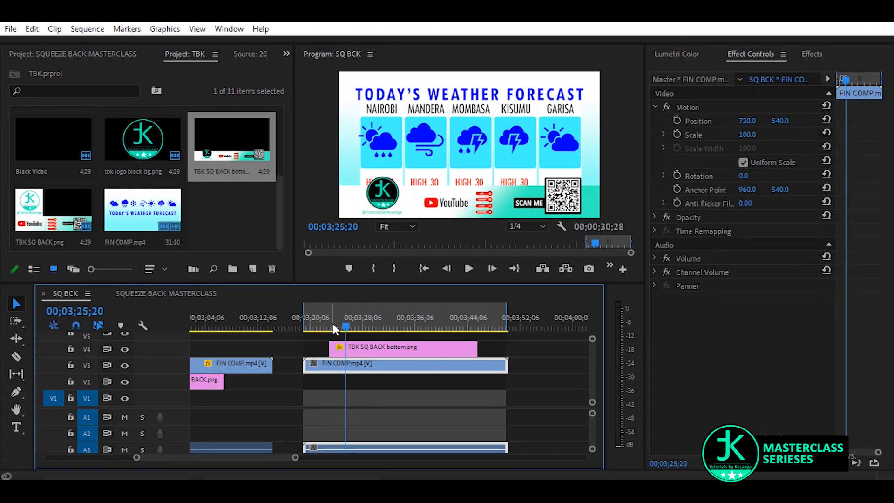
- Start Position and Scale keyframes on the second FIN COMP.mp4 clip at the bottom graphic's 00;03;24;06 keyframe
left_click(397, 350)
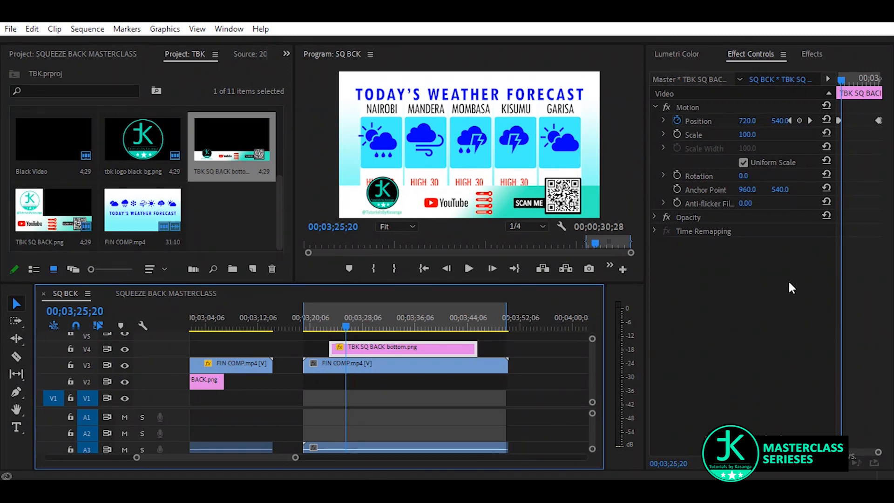
mouse_move(837, 279)
left_mouse_down()
mouse_move(793, 289)
mouse_move(845, 276)
left_mouse_up()
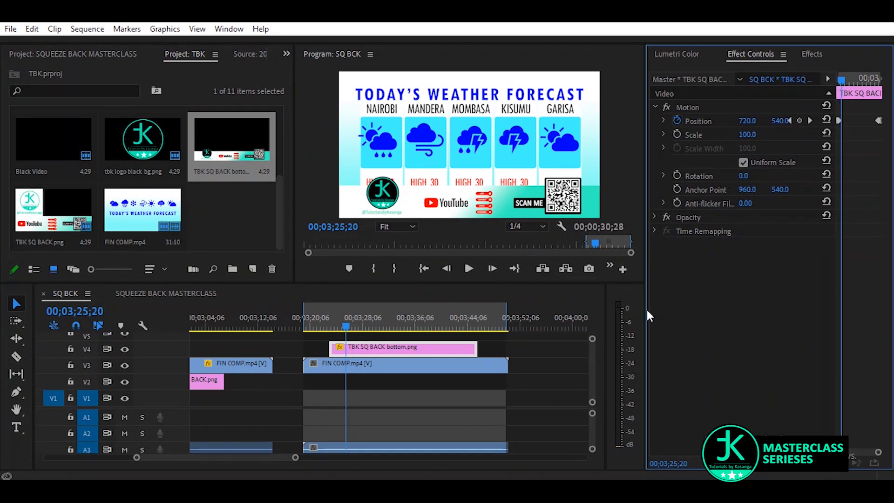
left_click_drag(645, 313, 613, 320)
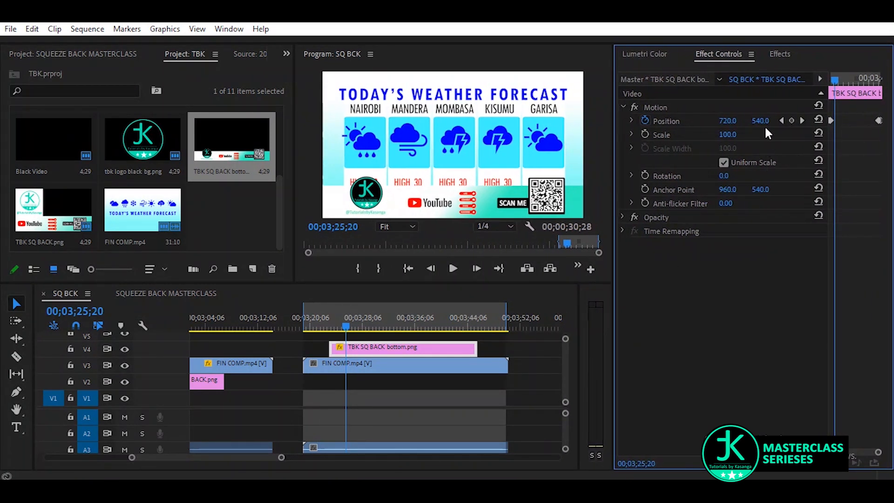
left_click(781, 121)
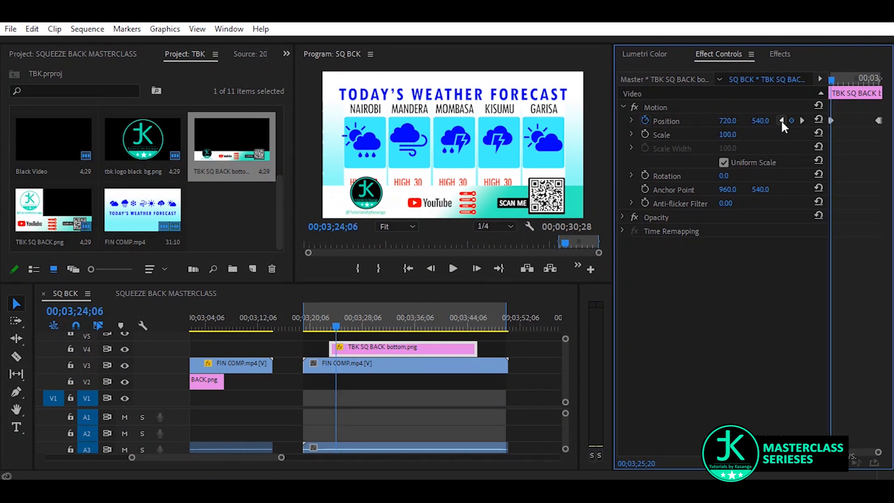
left_click(348, 369)
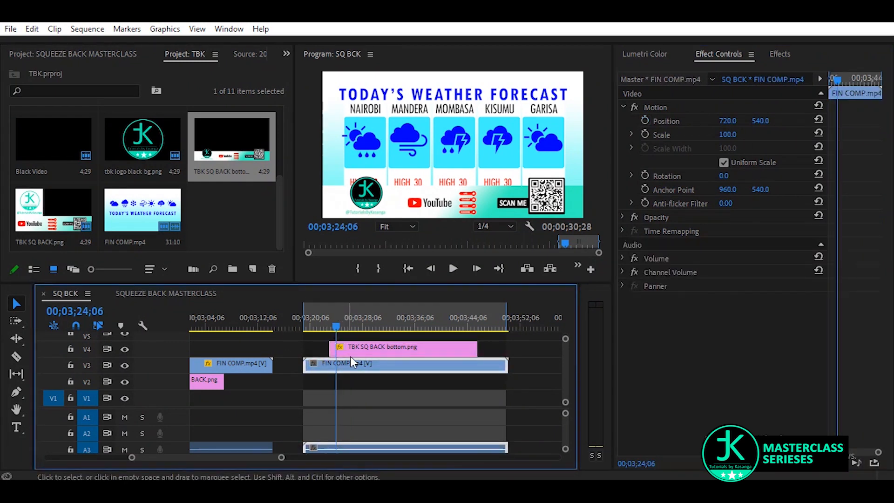
left_click(644, 120)
left_click(644, 135)
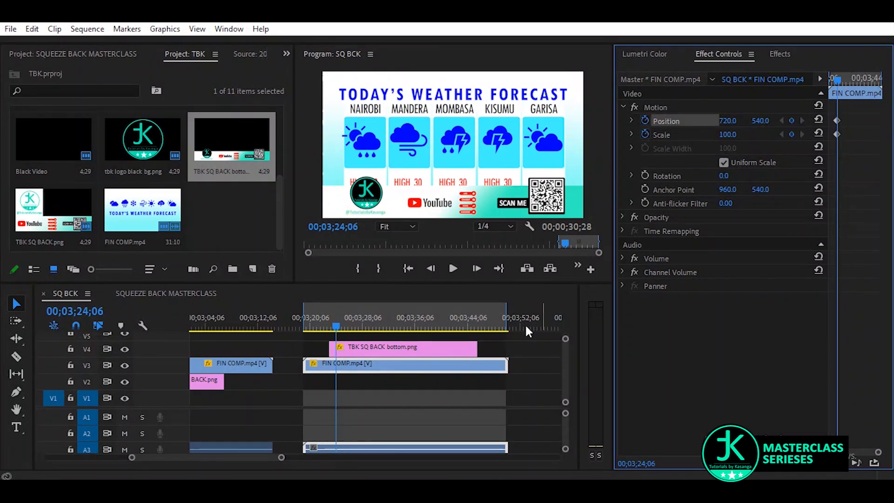
- Add full-size Position and Scale keyframes to the second FIN COMP.mp4 clip at 00;03;23;09, the bottom graphic's first keyframe
left_click(444, 351)
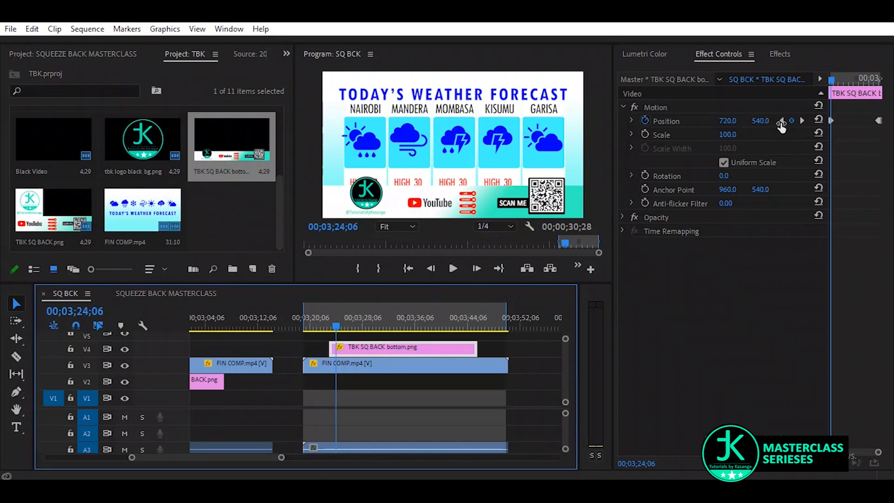
left_click(783, 120)
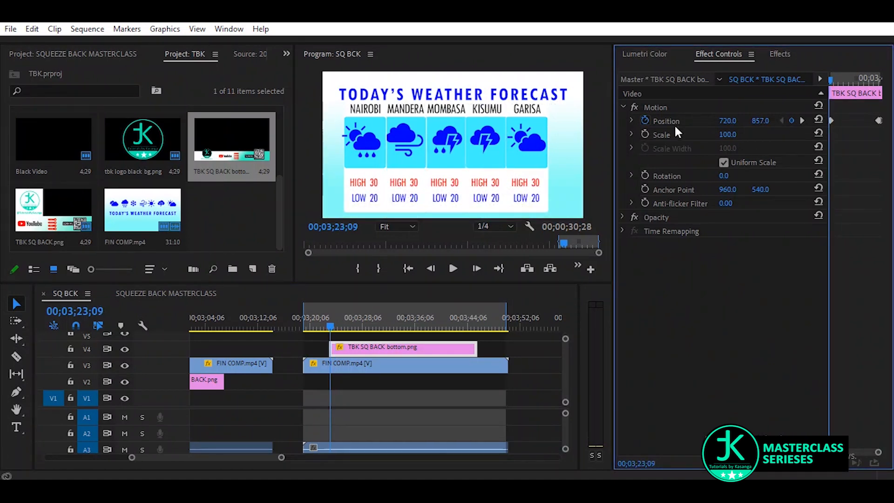
left_click(381, 368)
left_click(791, 121)
left_click(791, 134)
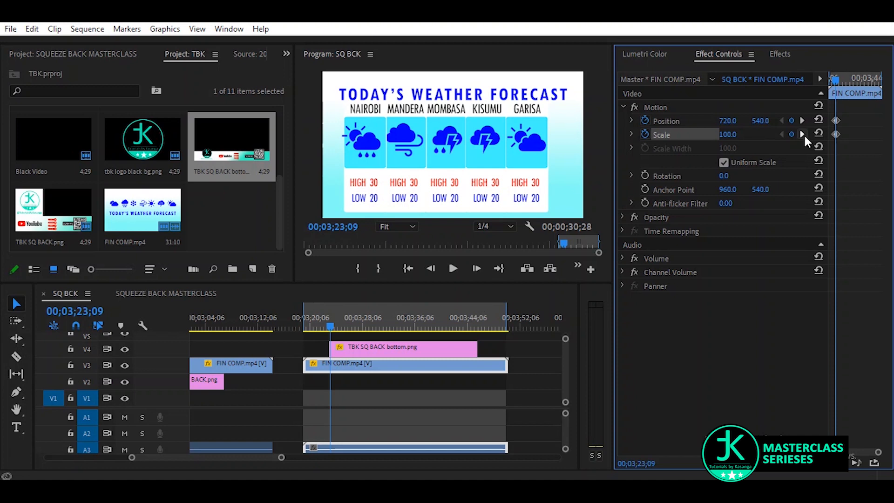
- At 00;03;24;06, set the second FIN COMP.mp4 clip to position 720, 414 and scale 97, and hold these values with keyframes at 00;03;44;15
left_click(802, 134)
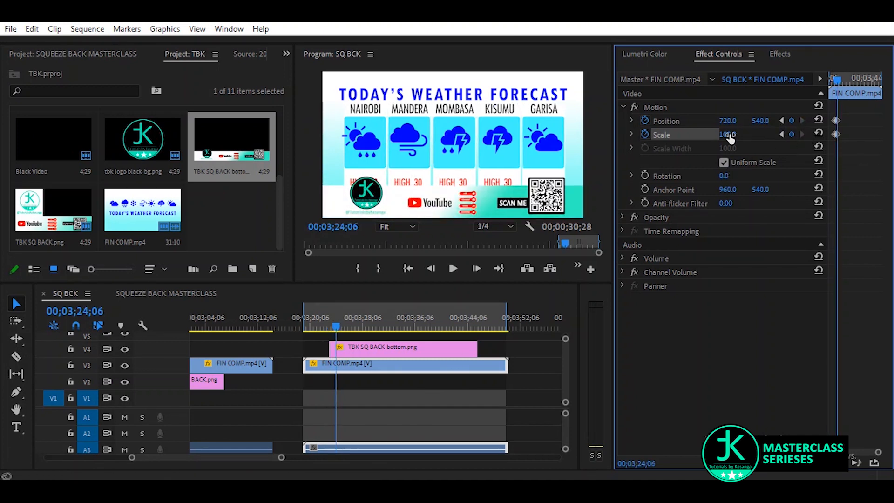
mouse_move(760, 120)
left_mouse_down()
mouse_move(701, 121)
mouse_move(725, 135)
mouse_move(766, 122)
left_mouse_up()
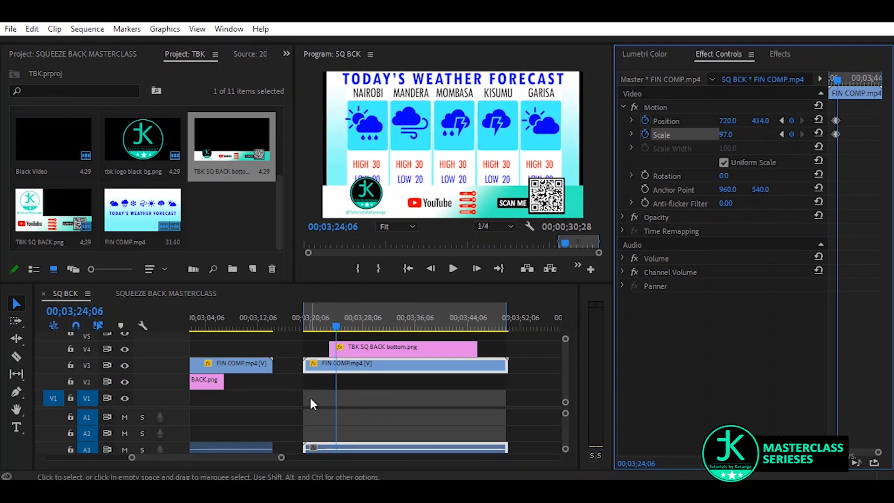
left_click(399, 350)
left_click(801, 119)
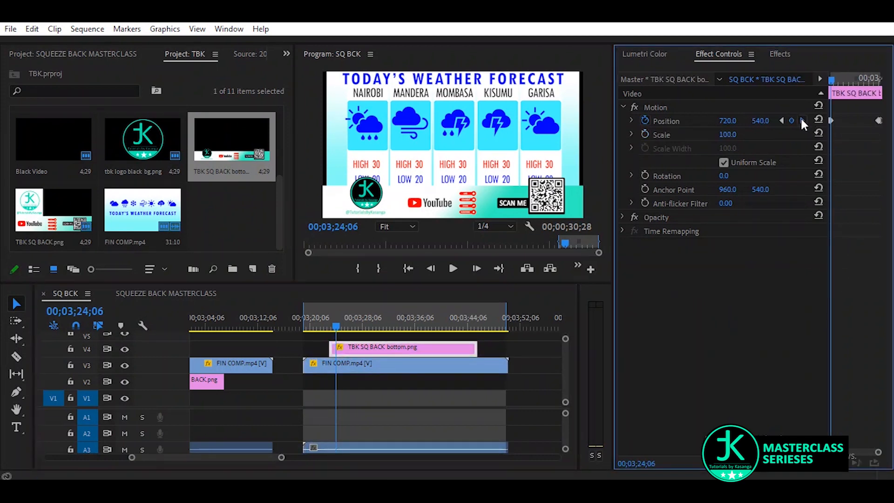
left_click(384, 367)
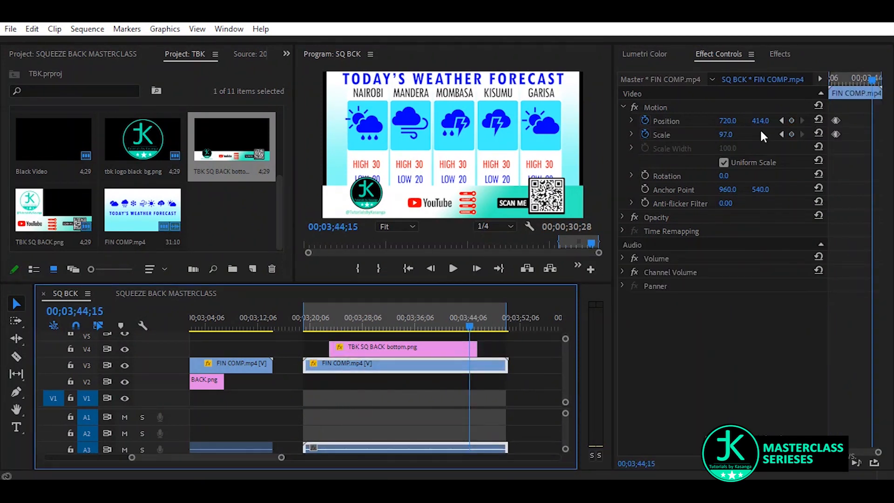
left_click(791, 120)
left_click(791, 134)
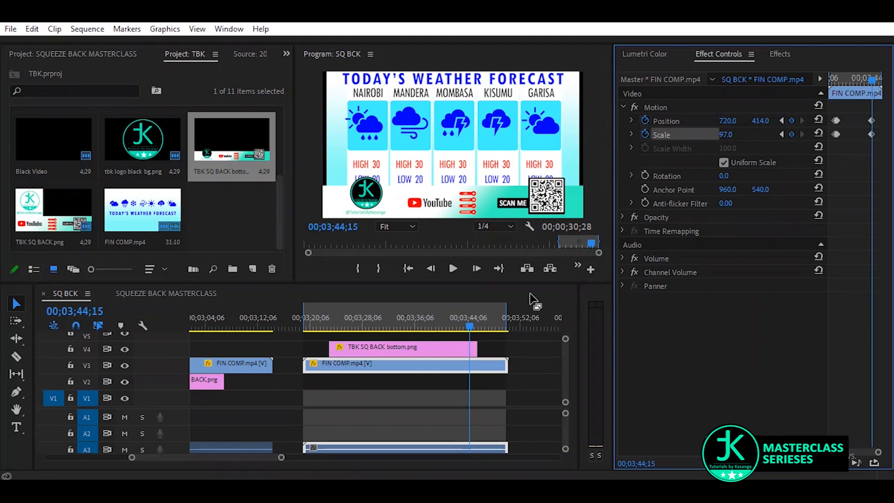
left_click(441, 351)
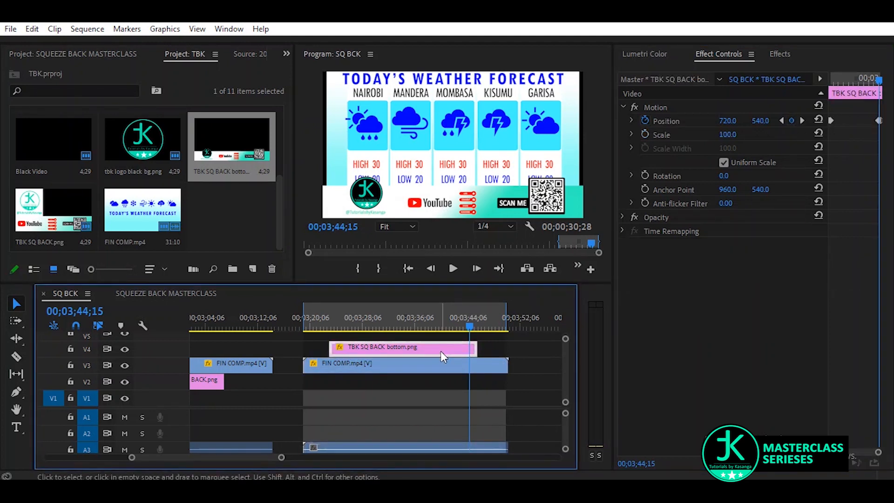
- At 00;03;45;15, the bottom graphic's last keyframe, add Position and Scale keyframes to the second FIN COMP.mp4 clip and reset them to 720, 540 and 100
left_click(802, 121)
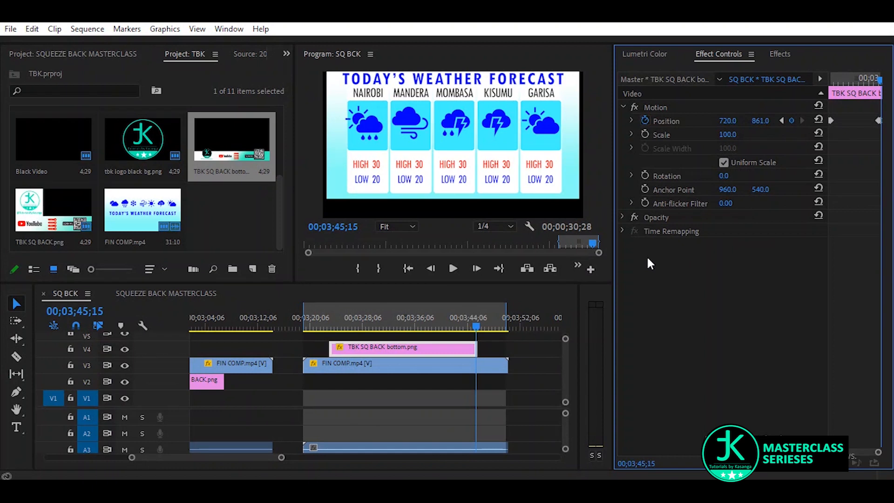
left_click(454, 364)
left_click(792, 121)
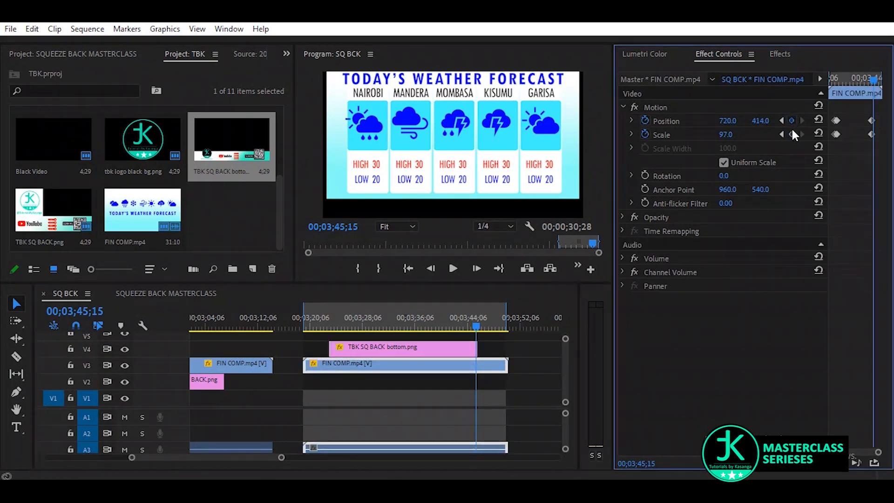
left_click(791, 134)
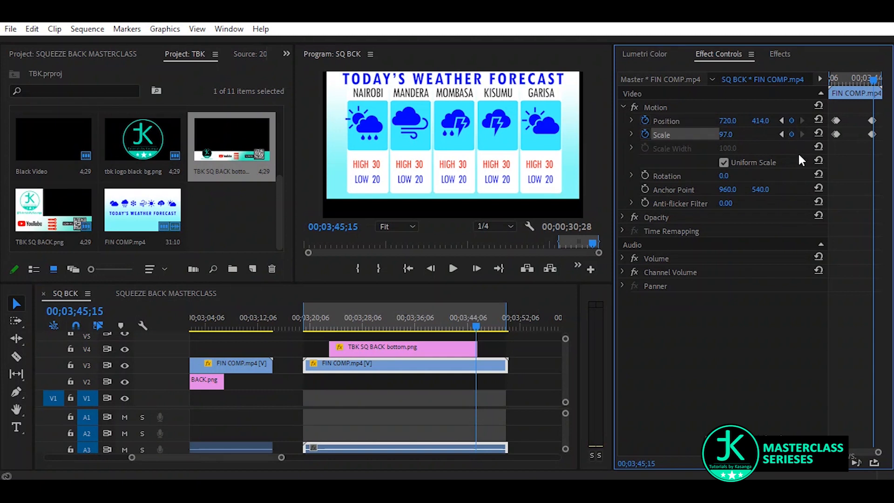
left_click(817, 133)
left_click(817, 119)
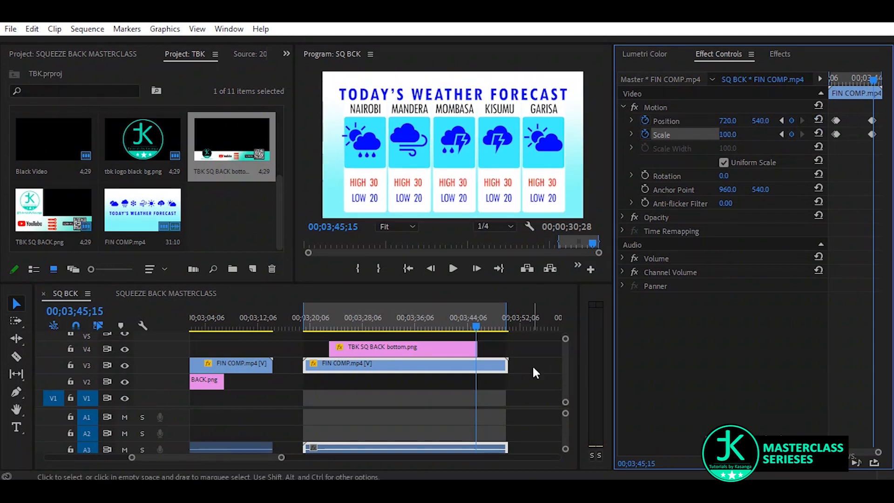
- Play the sequence from 00;03;21;01 to review the bottom graphic's squeeze-back and the video's return to full size
left_click(316, 325)
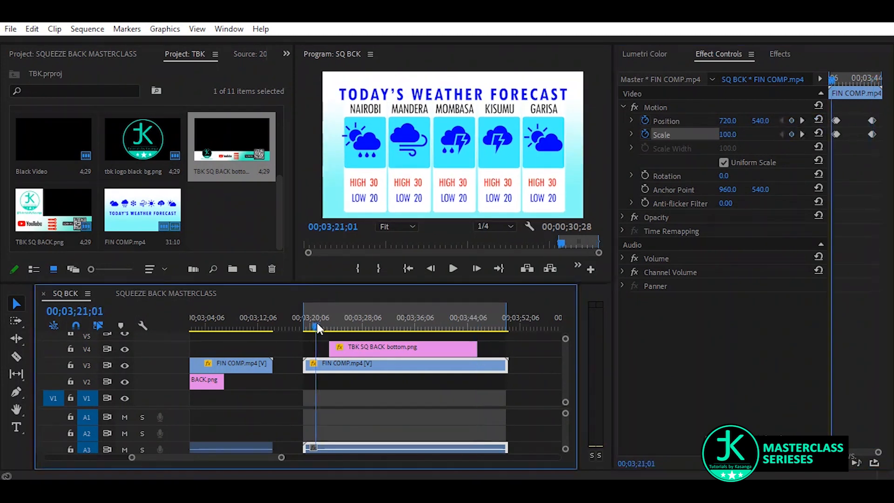
key("space")
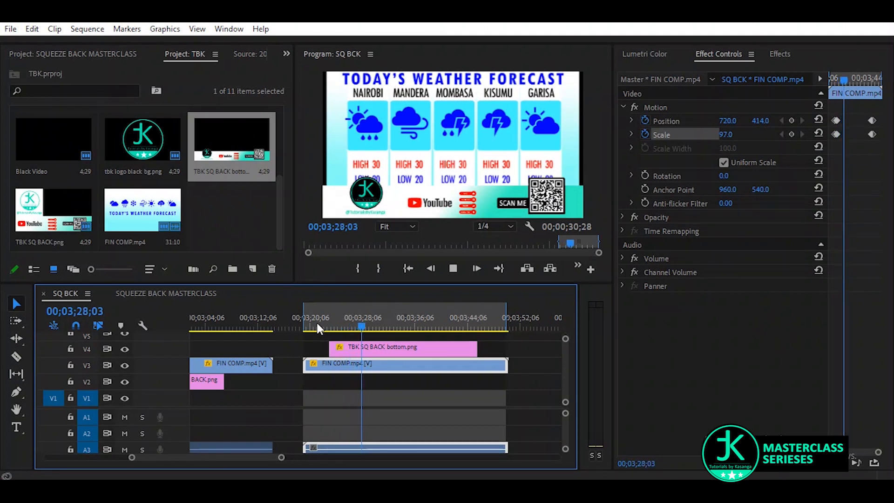
left_click(454, 319)
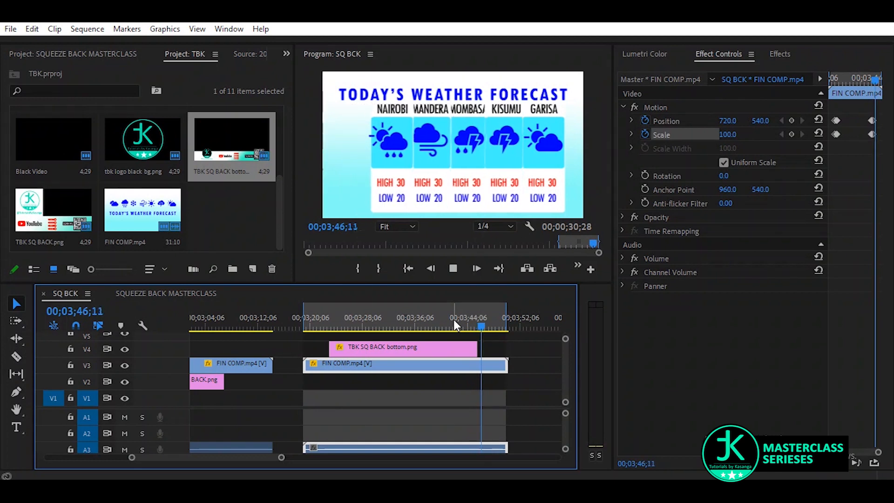
key("space")
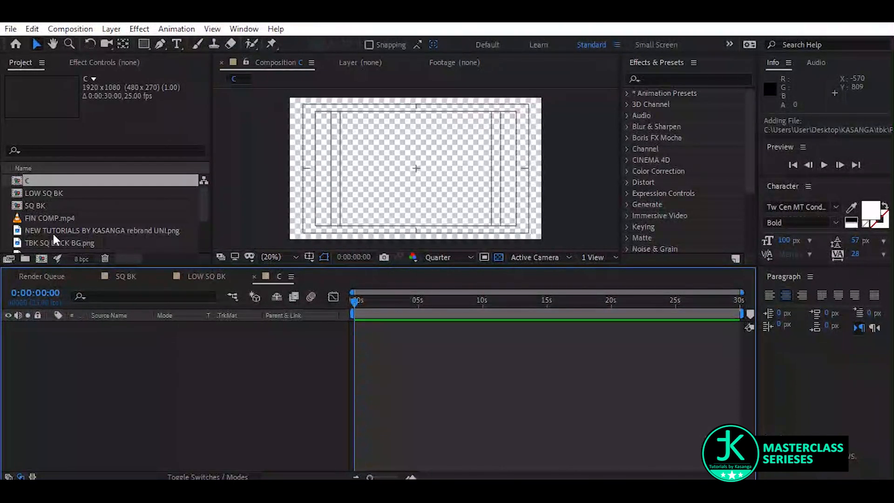
- In After Effects, add FIN COMP.mp4 to composition C and place TBK SQ BACK.png on a layer beneath it
left_click_drag(52, 219, 101, 363)
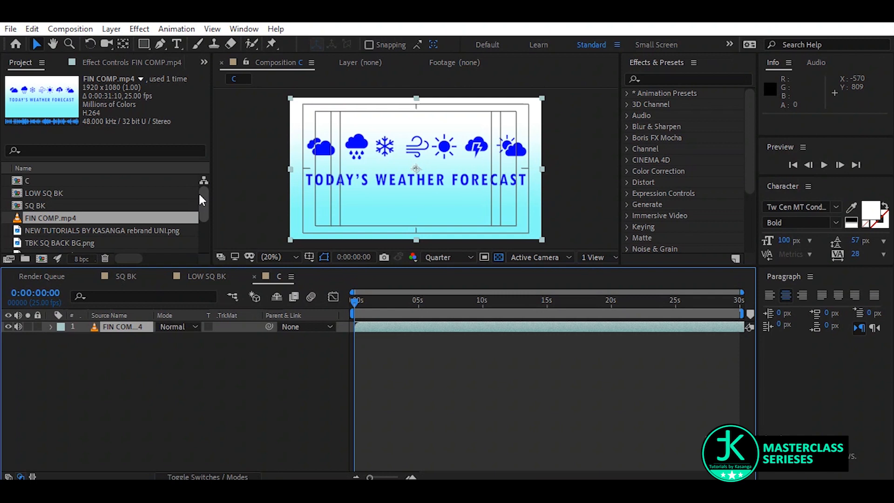
left_click_drag(204, 195, 196, 240)
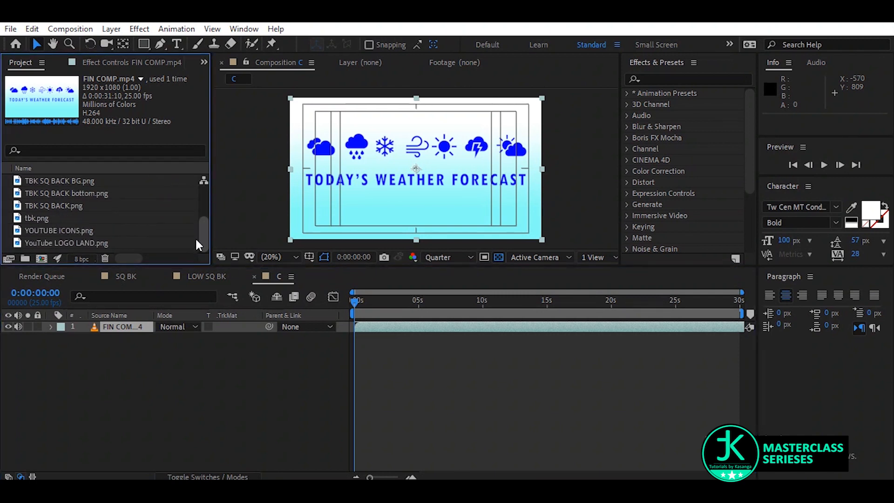
left_click(98, 193)
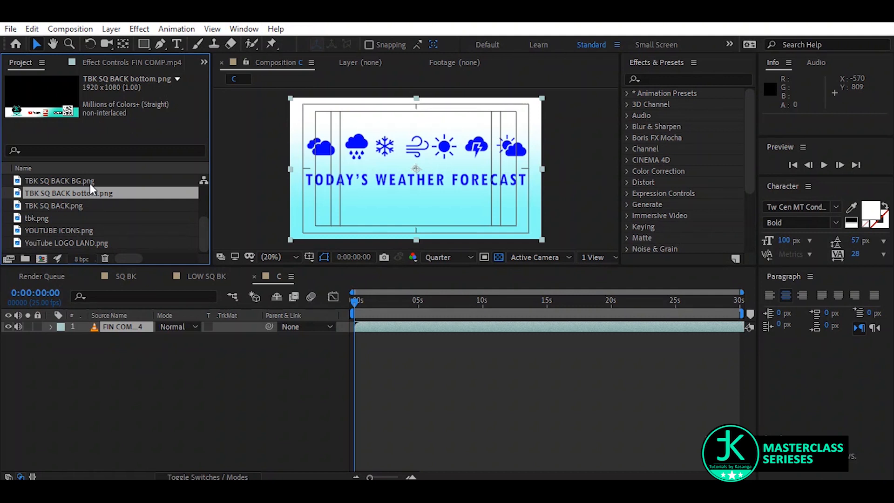
left_click(90, 183)
left_click(84, 205)
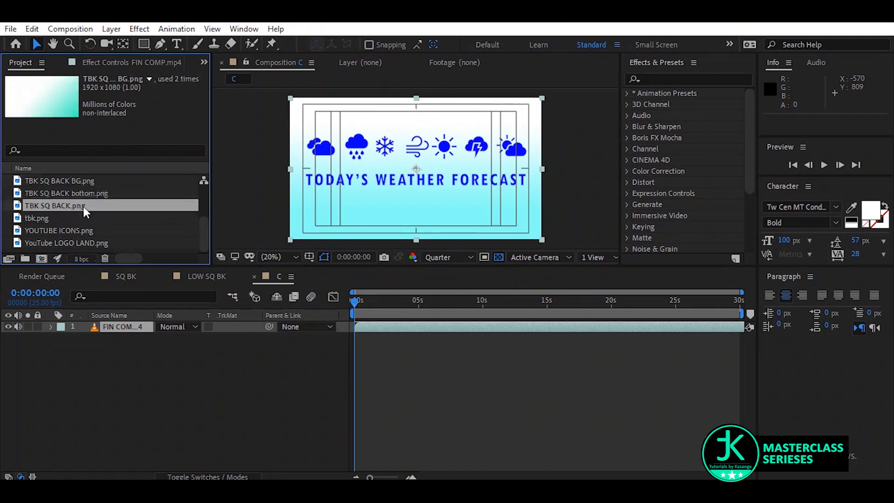
left_click_drag(68, 206, 77, 345)
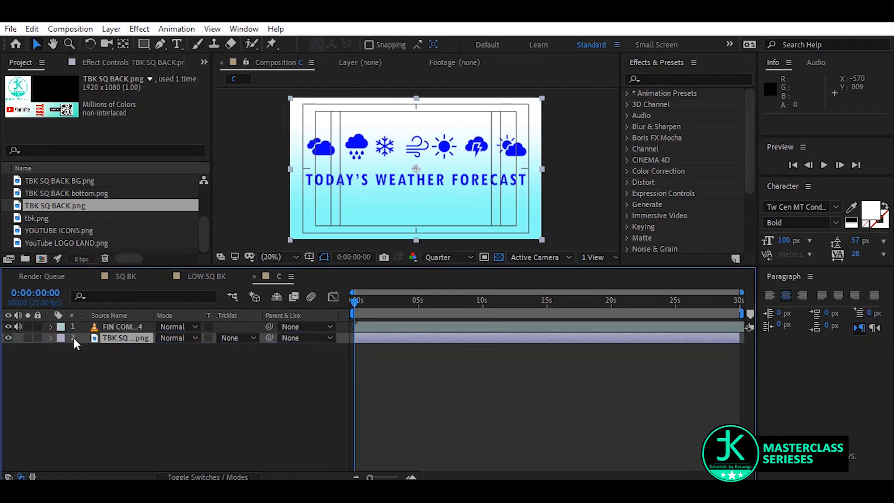
left_click(8, 327)
left_click(9, 327)
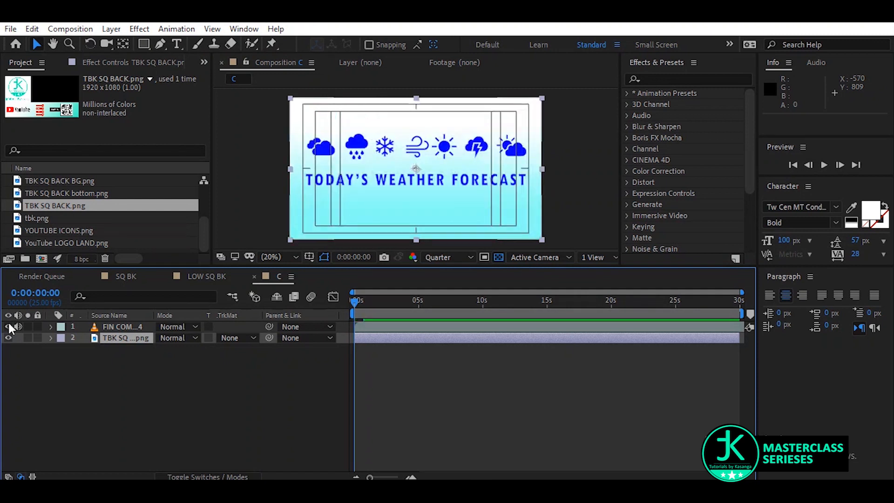
- Start Position and Scale keyframes on the FIN COMP.mp4 layer at 0:00:02:00
mouse_move(367, 300)
left_mouse_down()
mouse_move(754, 311)
mouse_move(513, 302)
mouse_move(324, 309)
mouse_move(413, 311)
mouse_move(380, 307)
left_mouse_up()
left_click_drag(81, 403, 130, 324)
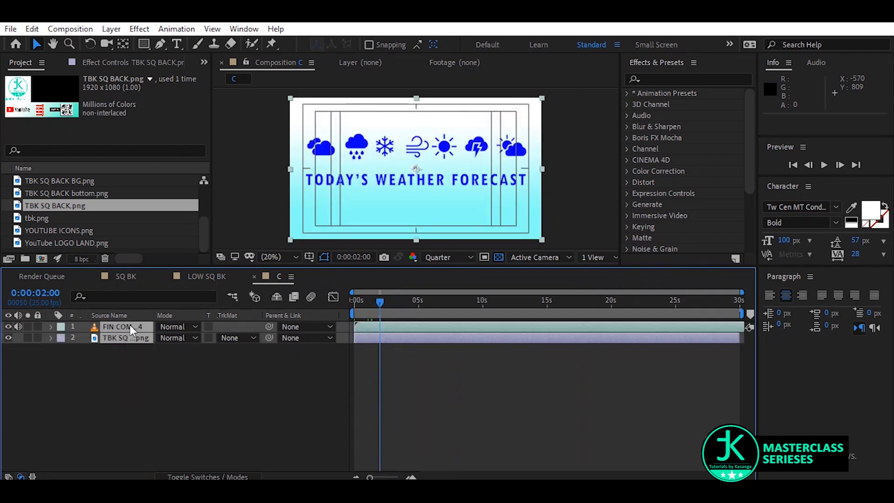
left_click(52, 326)
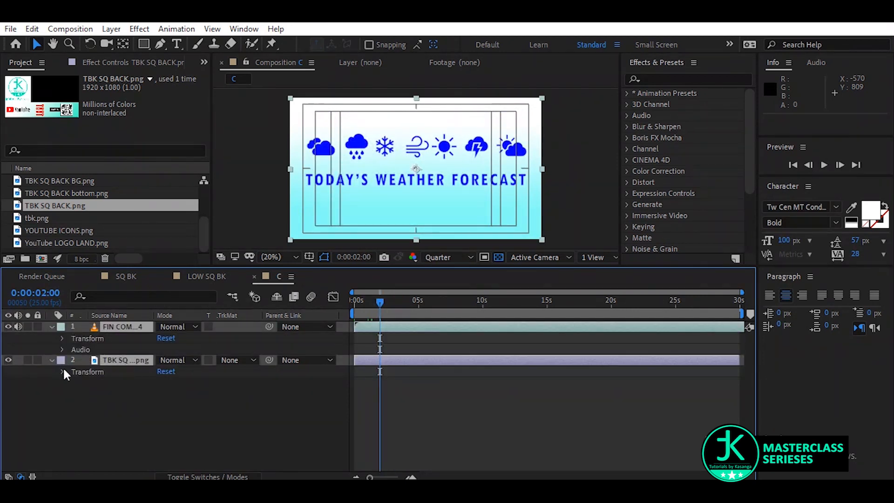
left_click(62, 371)
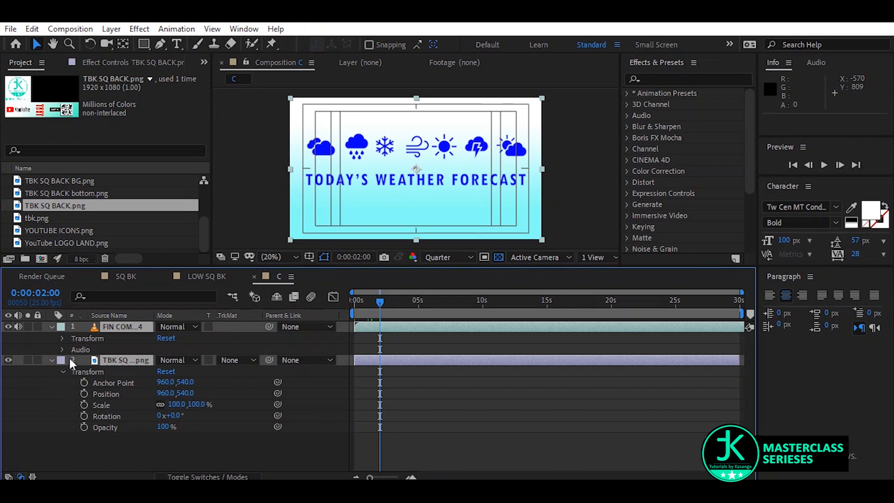
left_click(63, 338)
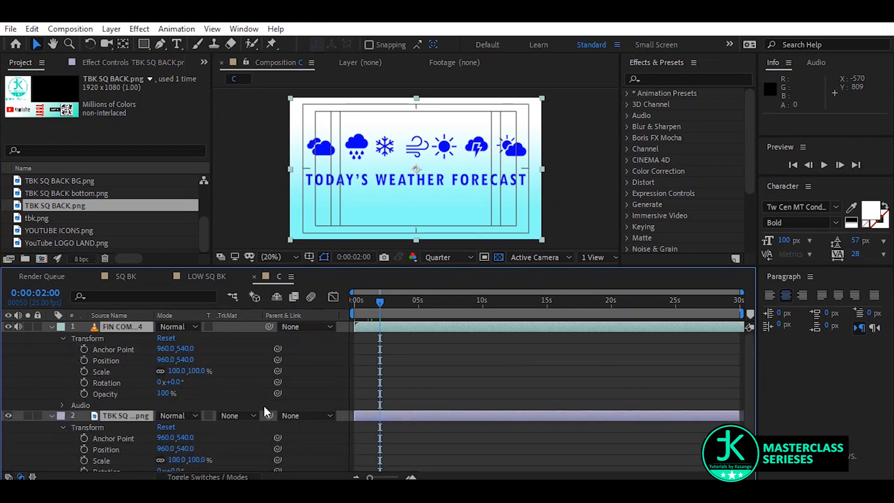
left_click(51, 413)
left_click(71, 359)
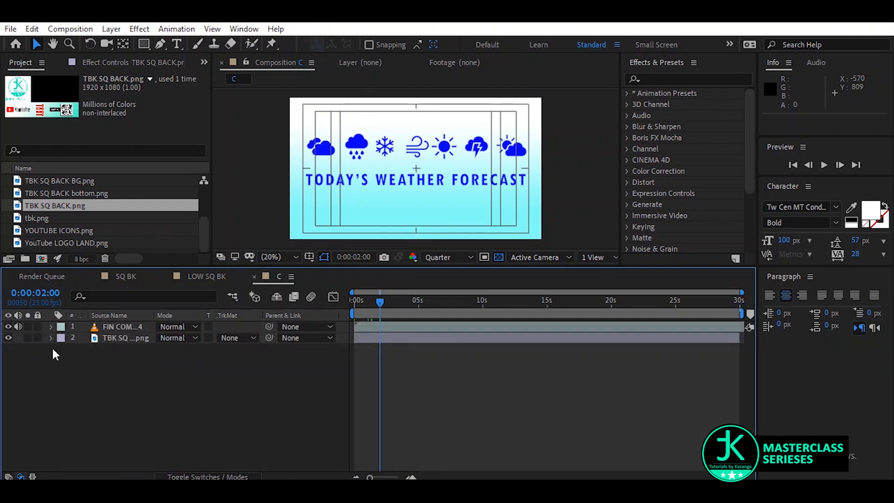
left_click(51, 326)
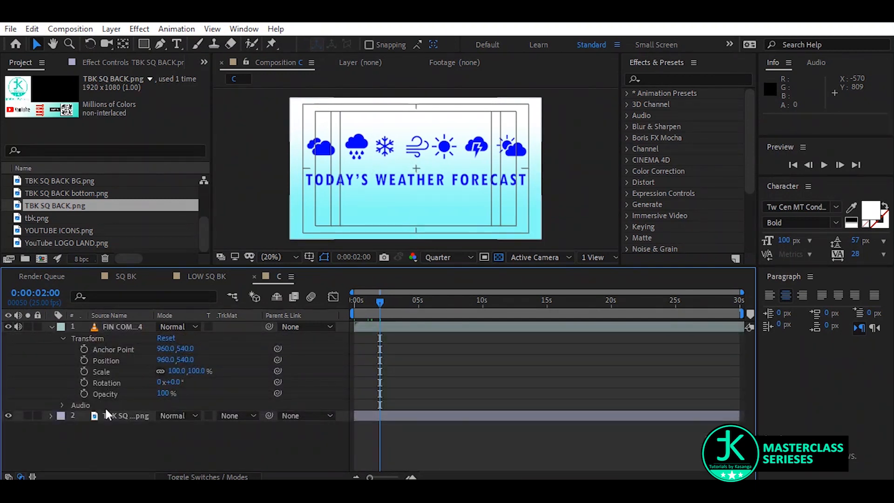
left_click(85, 360)
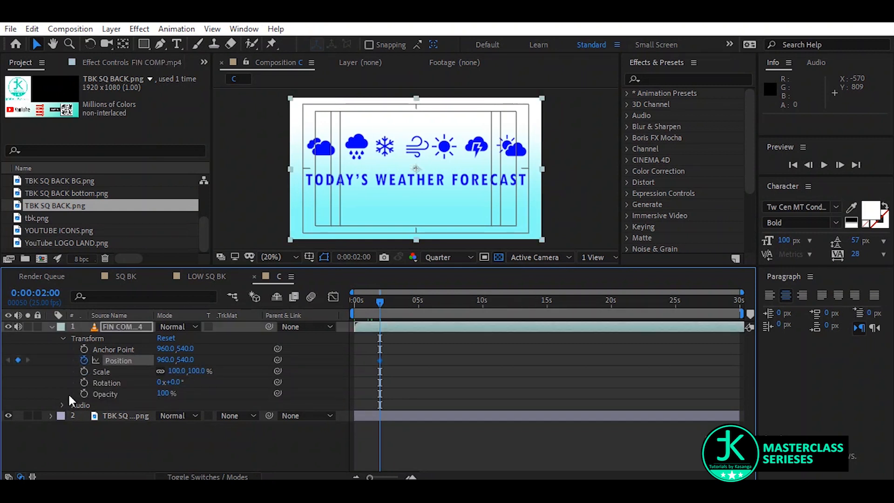
left_click(84, 371)
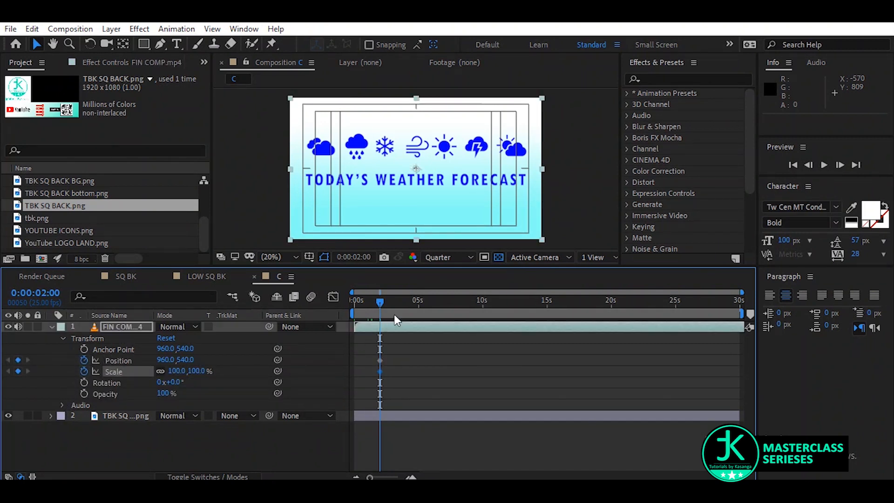
- Add full-size Position and Scale keyframes to the FIN COMP.mp4 layer at 0:00:03:09 and 0:00:26:22
left_click(398, 301)
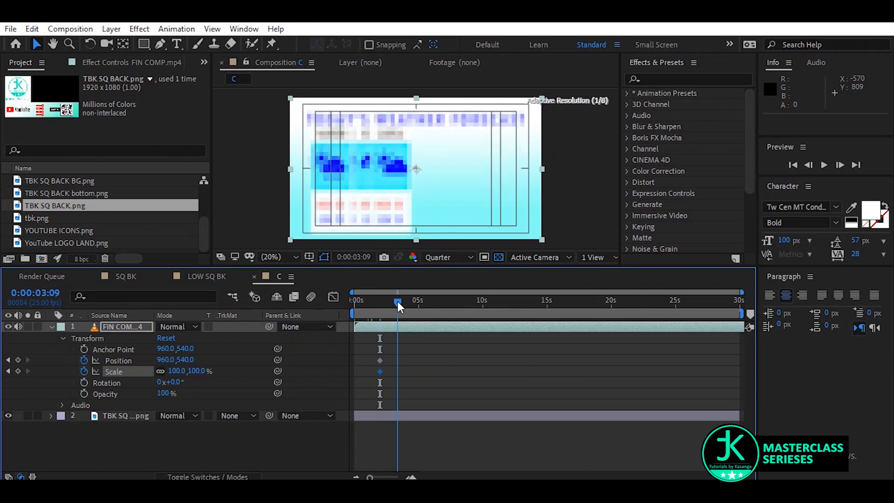
left_click(17, 360)
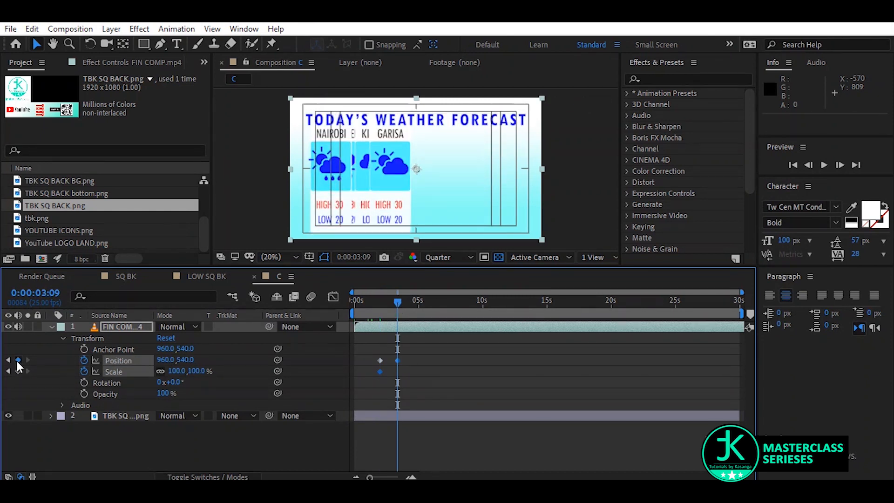
left_click(18, 371)
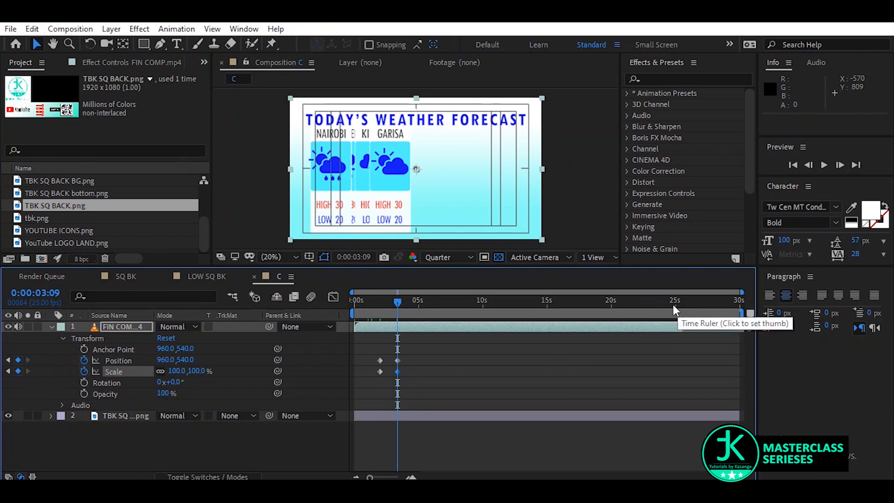
left_click(700, 303)
left_click(19, 359)
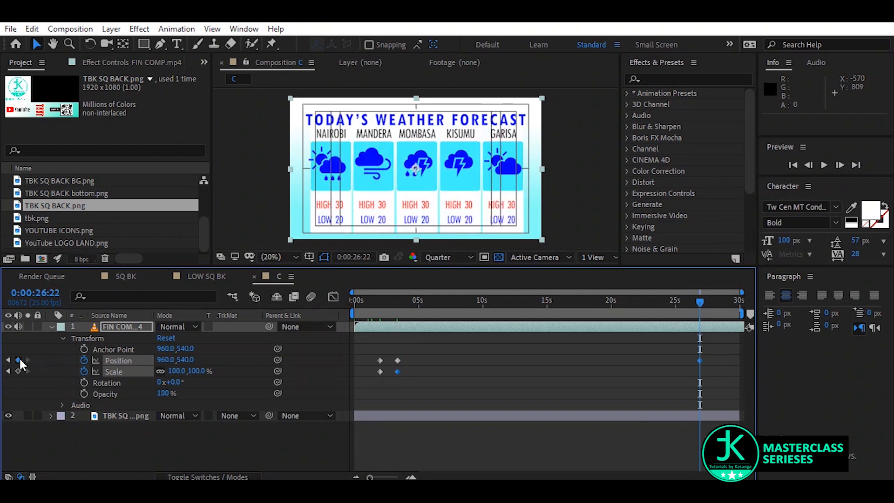
left_click(18, 371)
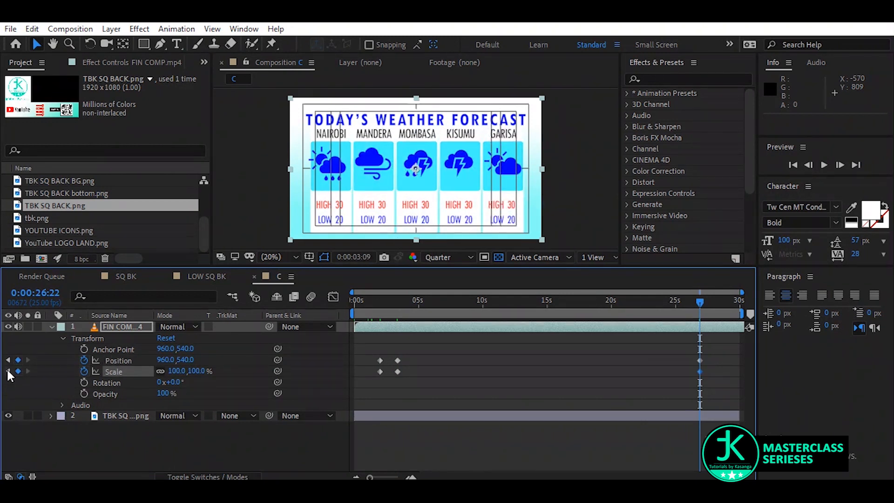
- At the 0:00:03:09 keyframes, set the FIN COMP.mp4 layer's scale to 65% and its position to 1299, 350
left_click(8, 371)
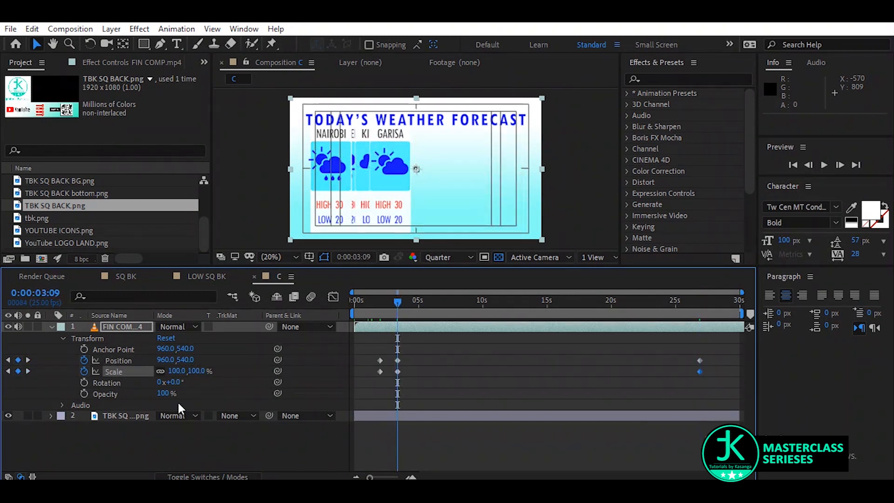
left_click_drag(198, 374, 182, 378)
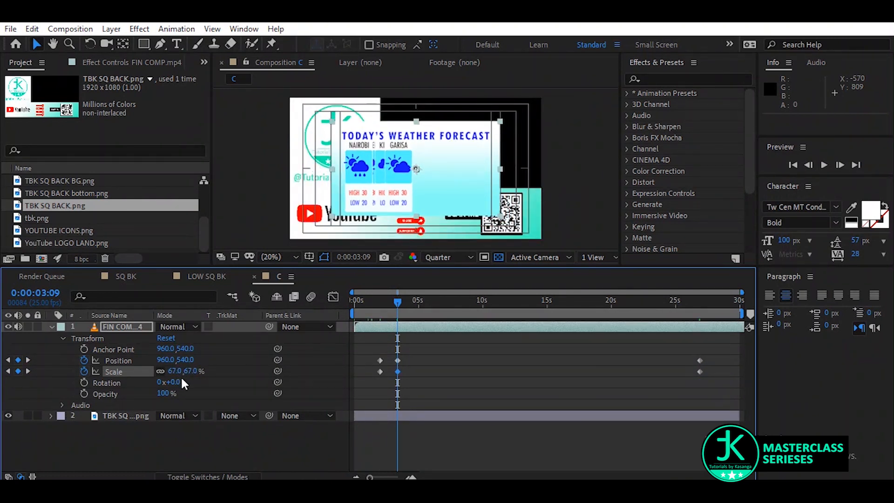
left_click_drag(187, 371, 31, 397)
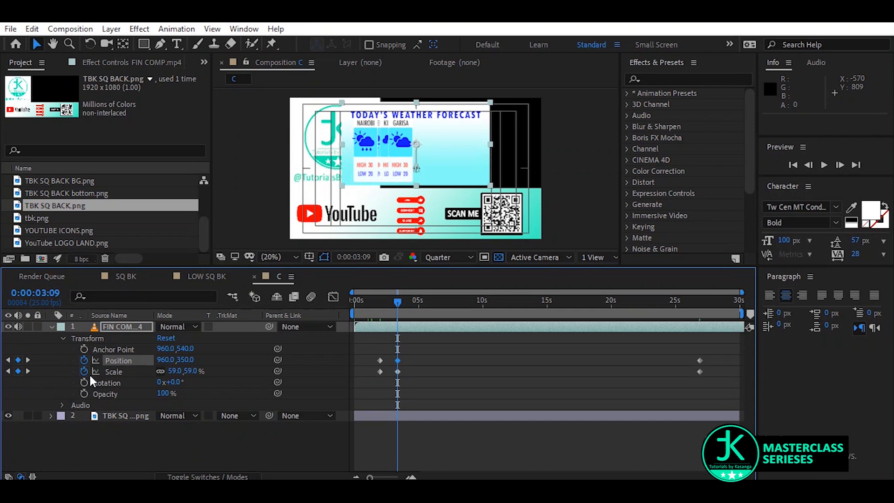
left_click_drag(166, 365, 381, 356)
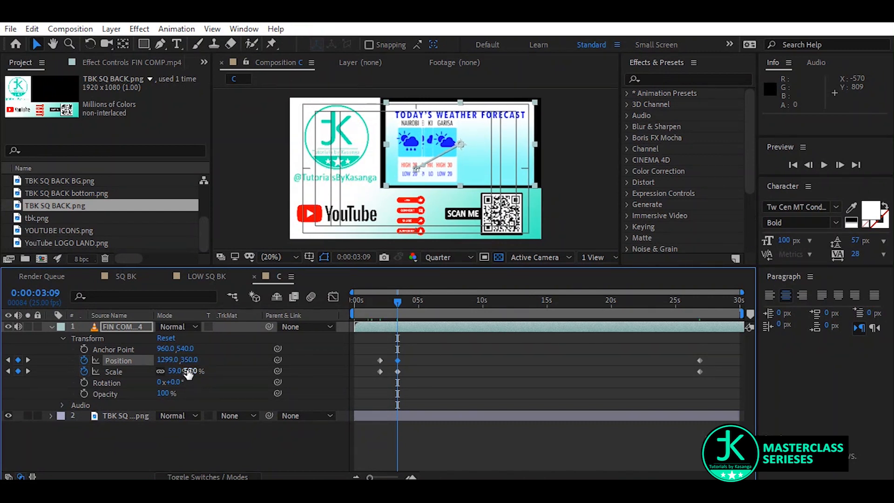
left_click_drag(189, 372, 191, 370)
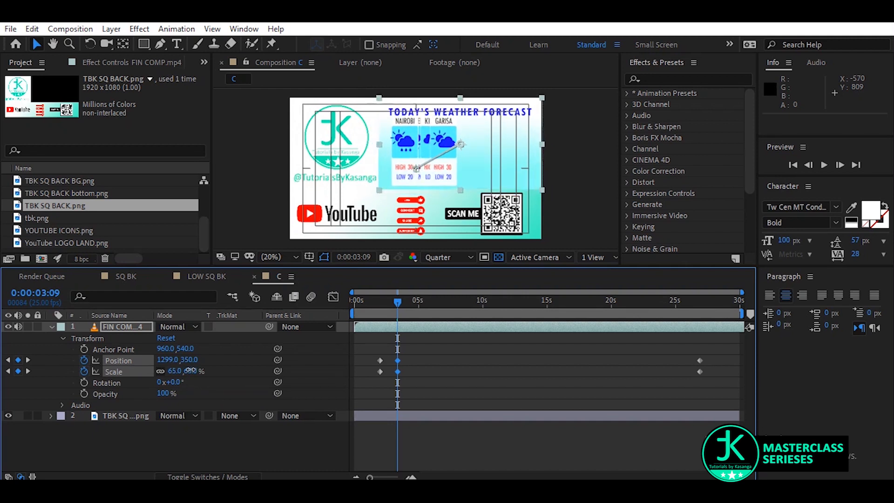
left_click(231, 450)
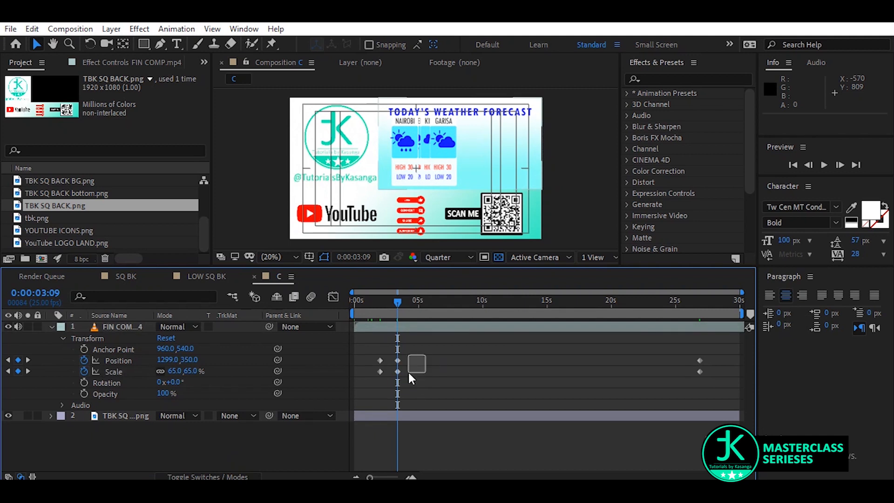
- Copy the FIN COMP.mp4 layer's squeezed Position and Scale keyframes to 0:00:25:10 and move the original pair to 0:00:03:05
left_click_drag(397, 380, 395, 378)
key("ctrl+c")
left_click(680, 301)
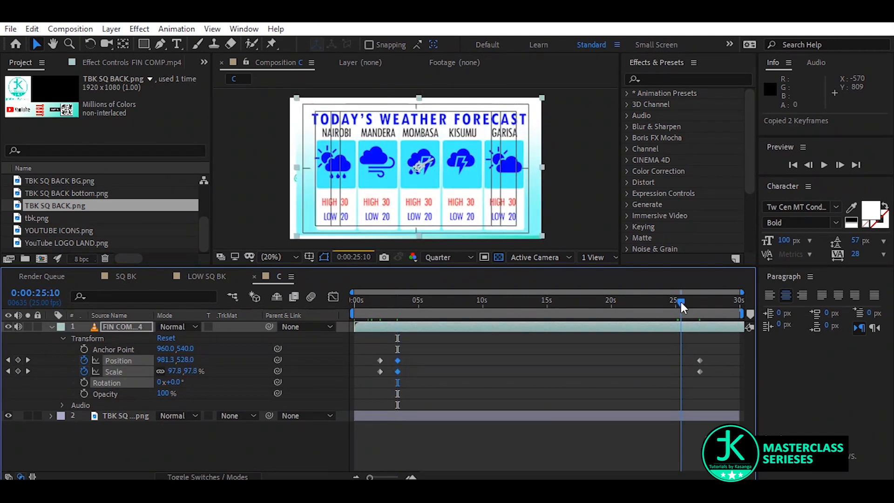
key("ctrl+v")
left_click(372, 301)
left_click_drag(414, 355, 393, 371)
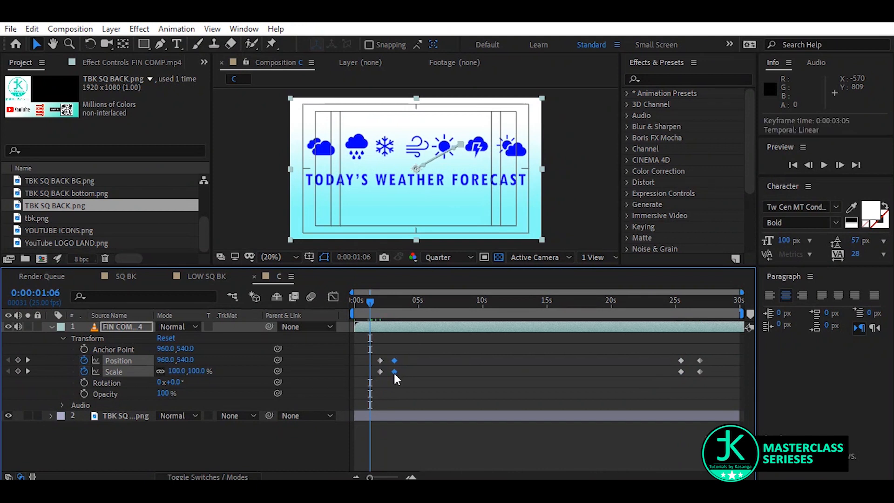
- Move the FIN COMP.mp4 layer's closing squeezed Position and Scale keyframes to about 26 seconds and preview both ends of the animation
left_click_drag(663, 355, 689, 370)
left_click(521, 348)
left_click_drag(361, 299, 337, 303)
key("space")
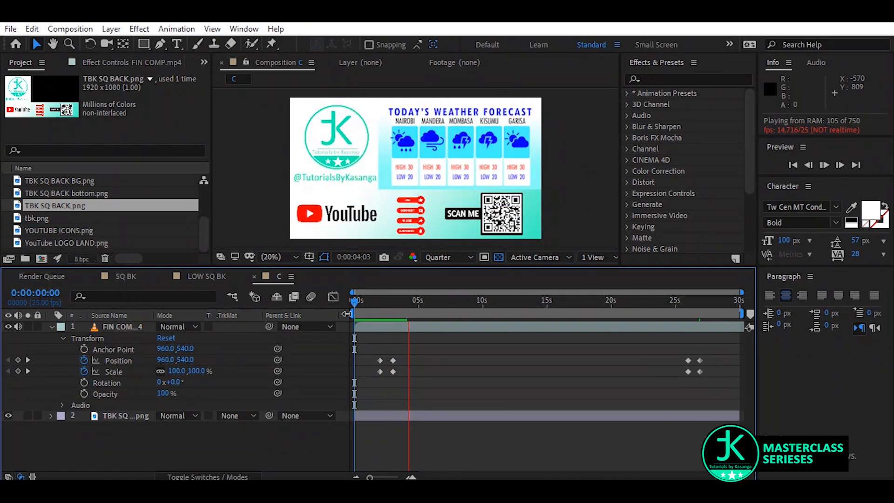
key("space")
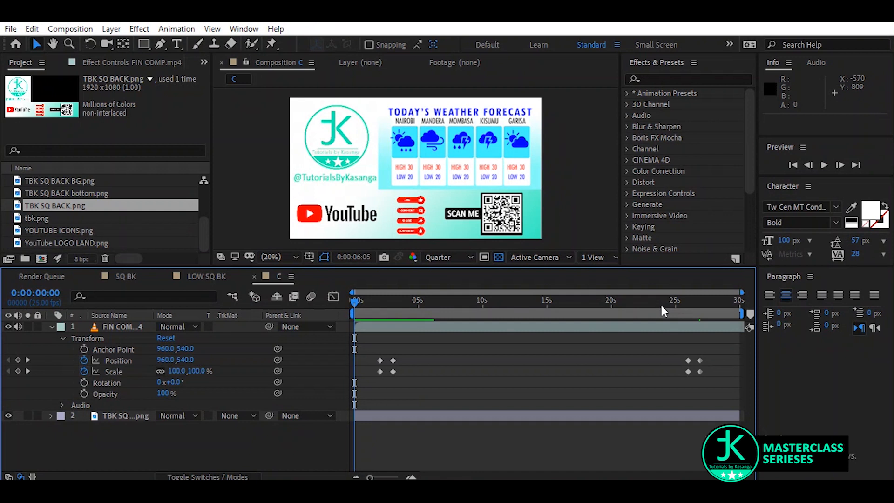
left_click(661, 305)
key("space")
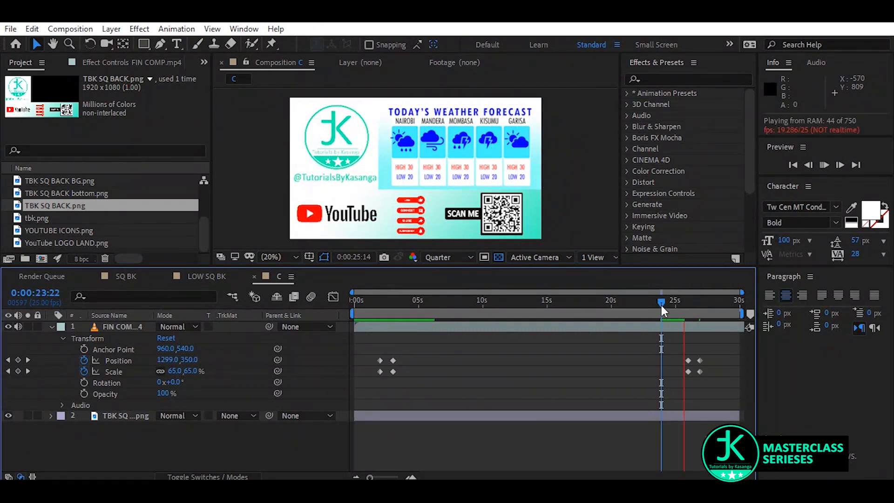
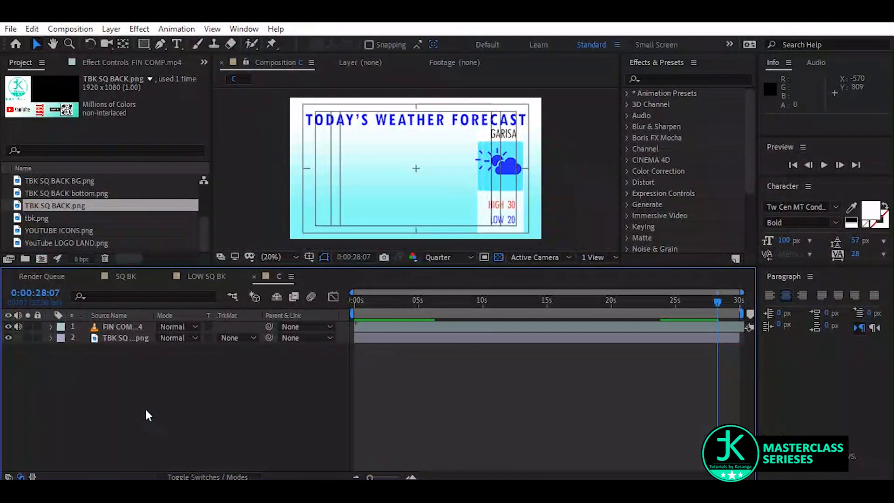
- Hide the two existing layers and mute the video, then add TBK SQ BACK bottom.png and a second FIN COMP.mp4 beneath them
left_click(8, 326)
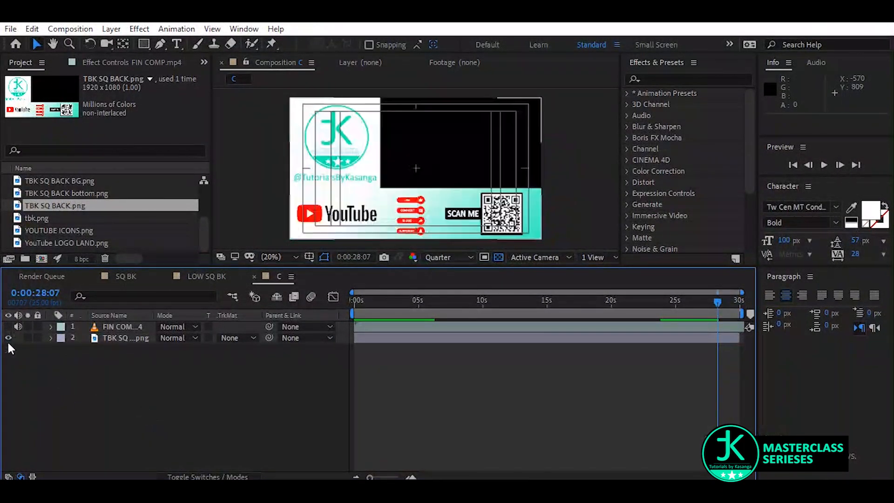
left_click(8, 337)
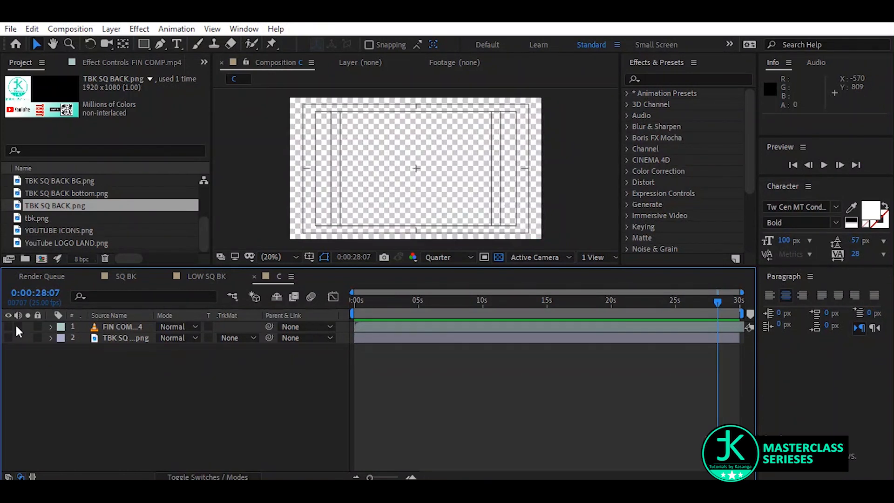
left_click(79, 193)
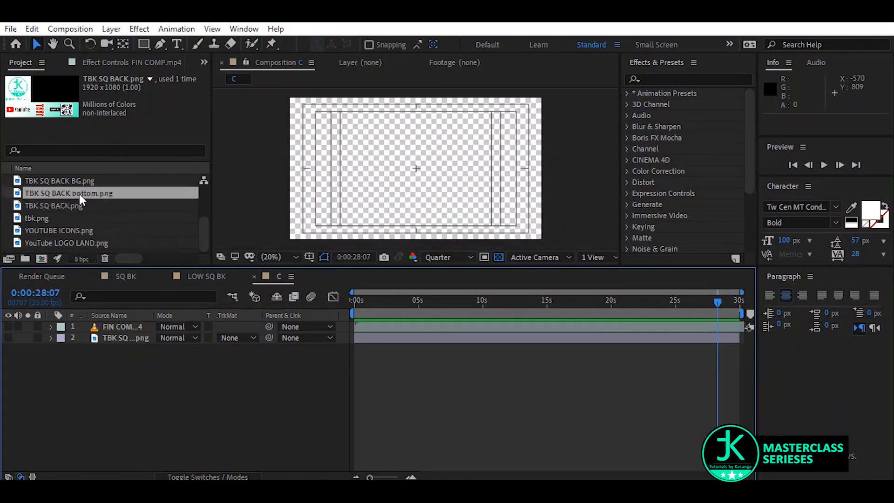
left_click_drag(83, 195, 80, 379)
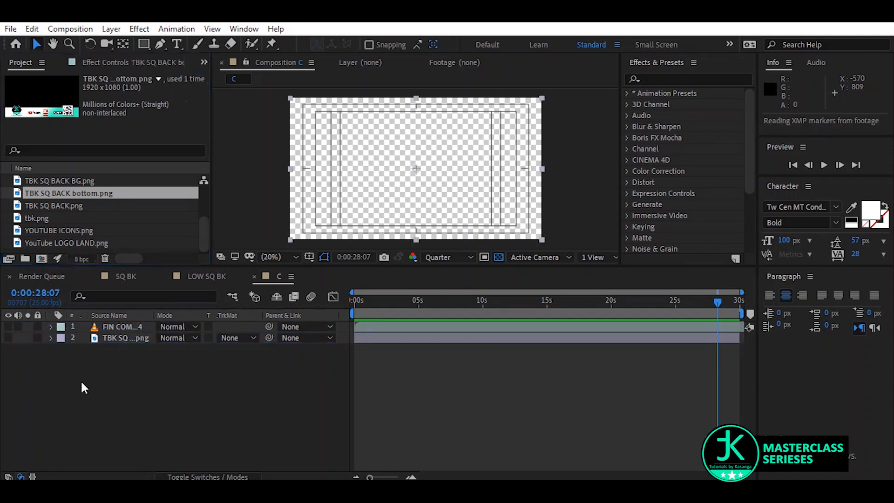
scroll(105, 220, "up", 3)
left_click_drag(61, 220, 62, 384)
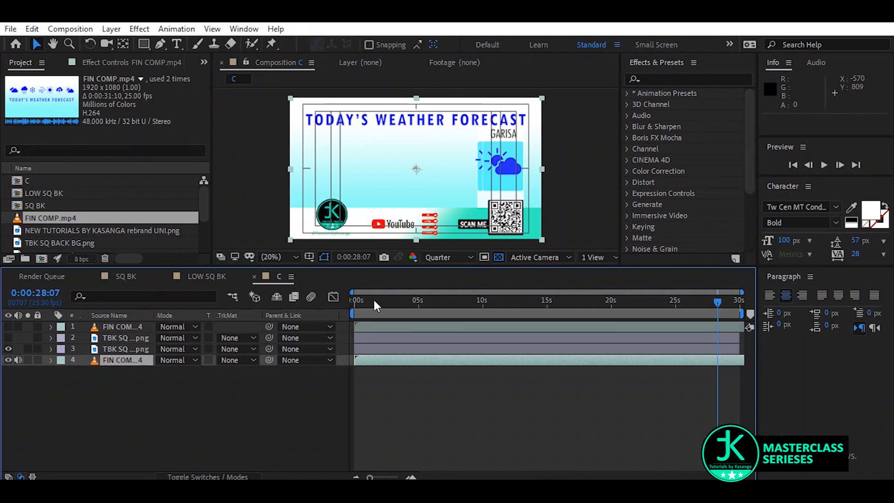
- Start Position and Scale keyframes on the bottom graphic and the second FIN COMP.mp4 layer at 0:00:02:20
left_click_drag(379, 303, 384, 301)
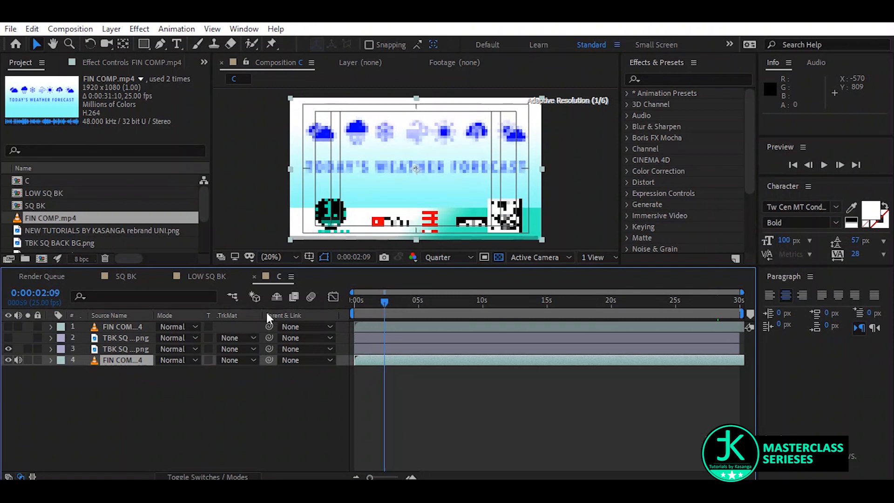
left_click(197, 359)
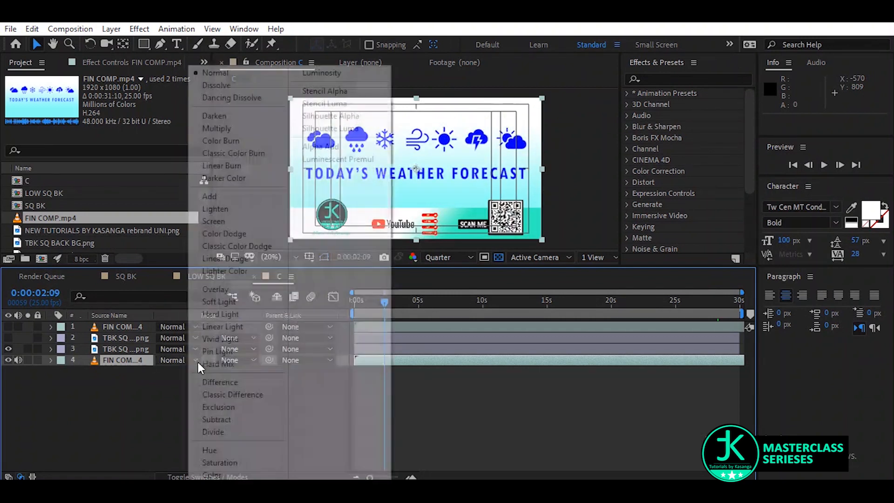
left_click(173, 392)
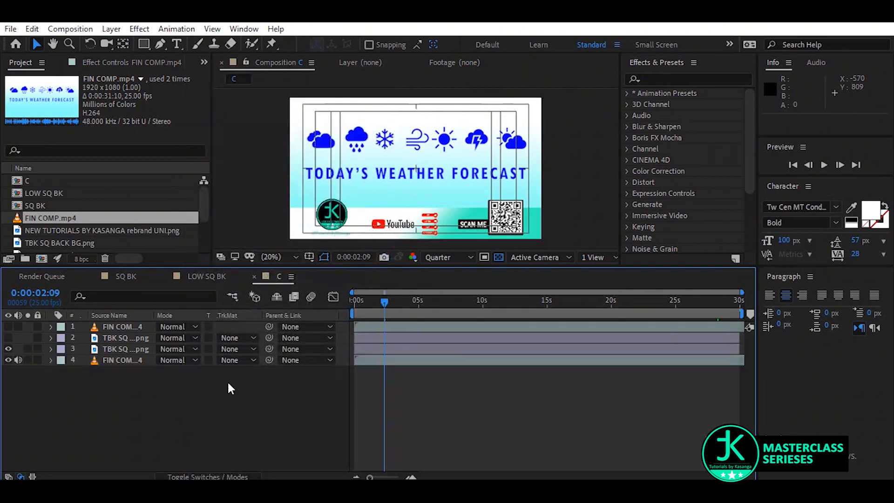
left_click(51, 360)
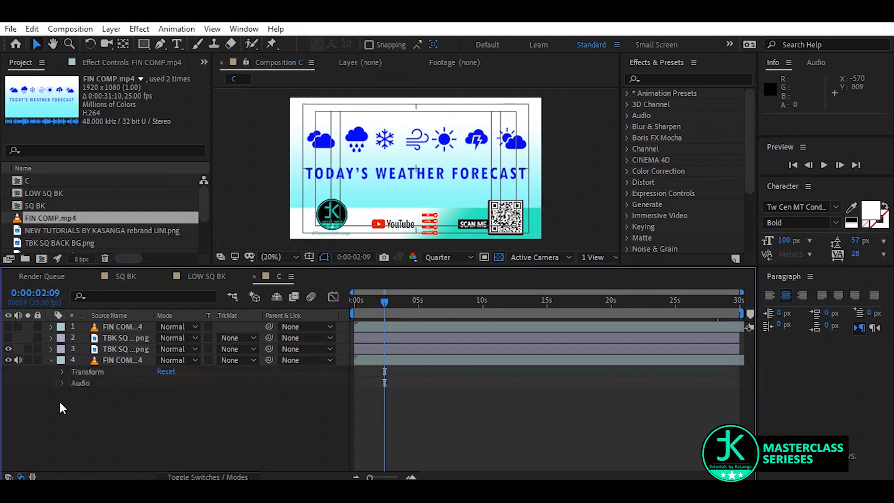
left_click(63, 372)
left_click(50, 349)
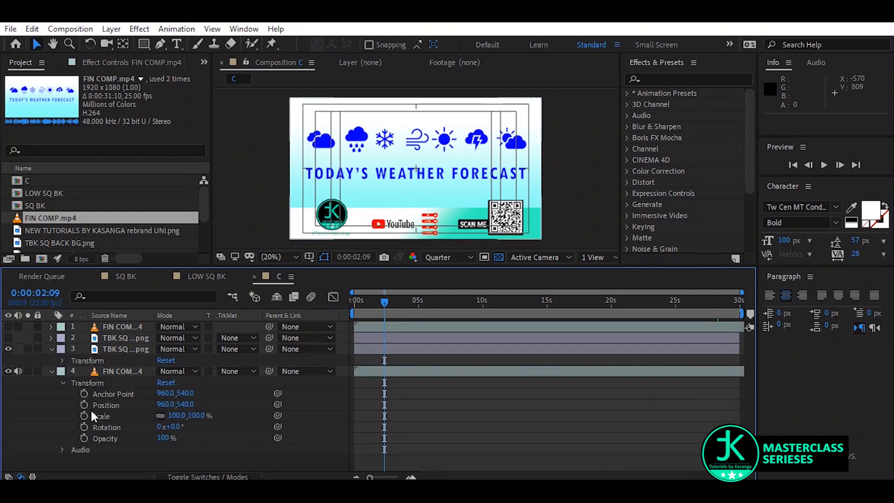
left_click(62, 361)
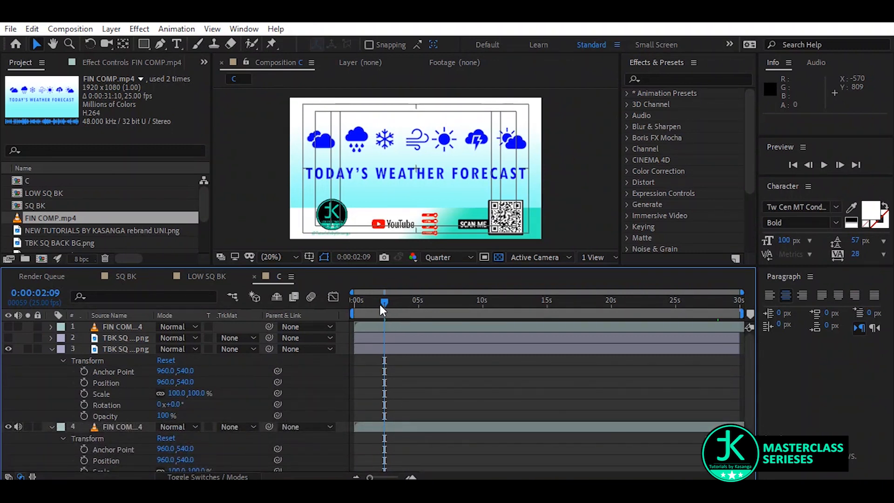
mouse_move(384, 302)
left_mouse_down()
mouse_move(402, 310)
mouse_move(378, 306)
mouse_move(388, 304)
left_mouse_up()
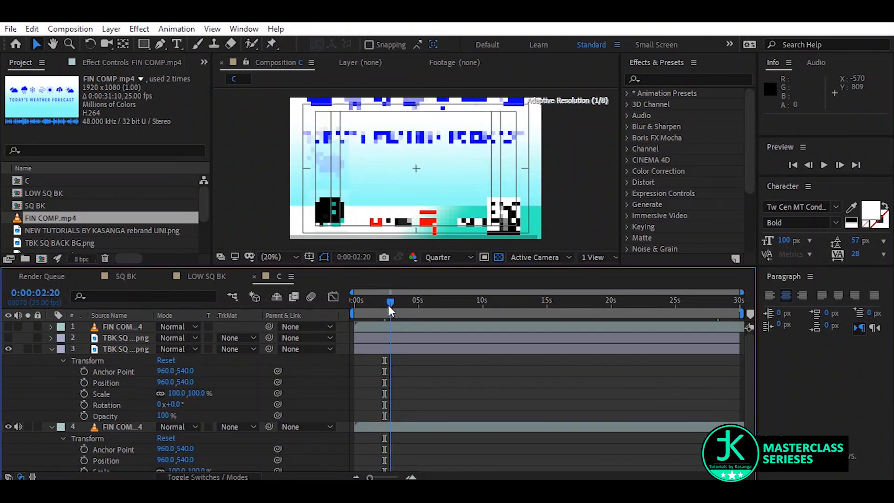
left_click(84, 383)
left_click(84, 393)
left_click(84, 460)
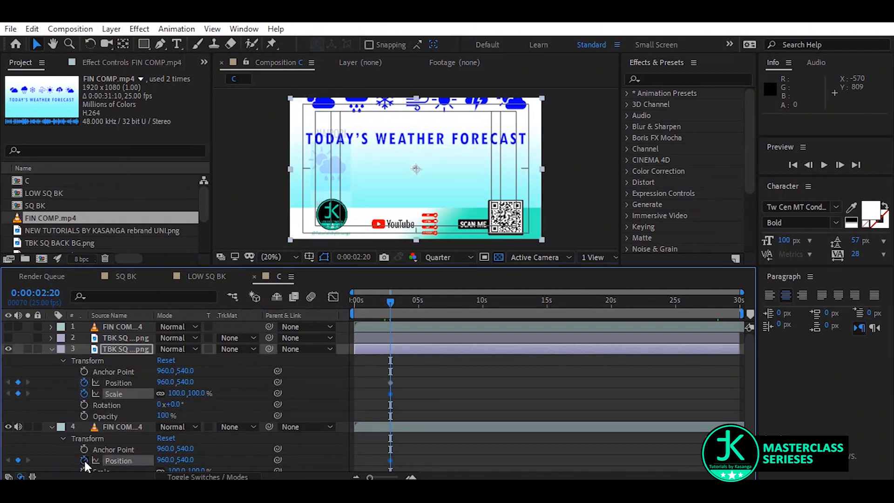
left_click(84, 470)
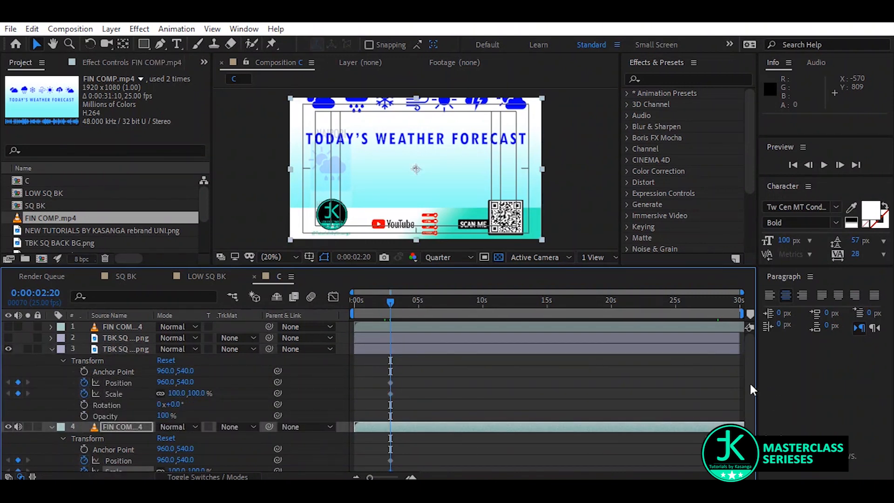
- Add Position and Scale keyframes to both the bottom graphic and the second FIN COMP.mp4 layer at 0:00:04:06
left_click_drag(748, 382, 744, 405)
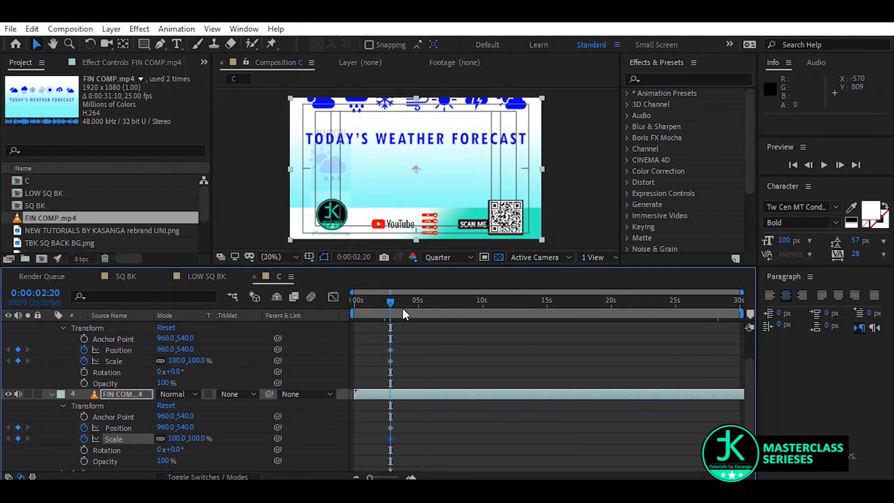
left_click_drag(405, 304, 408, 305)
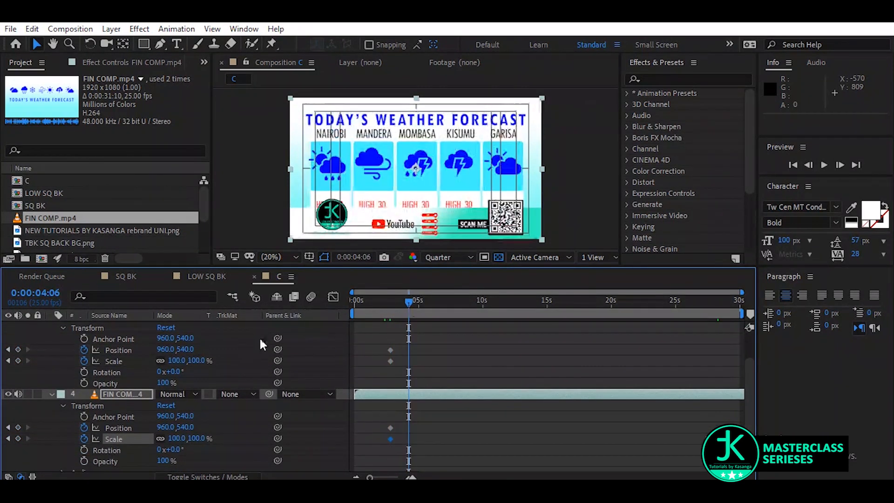
left_click(18, 349)
left_click(19, 360)
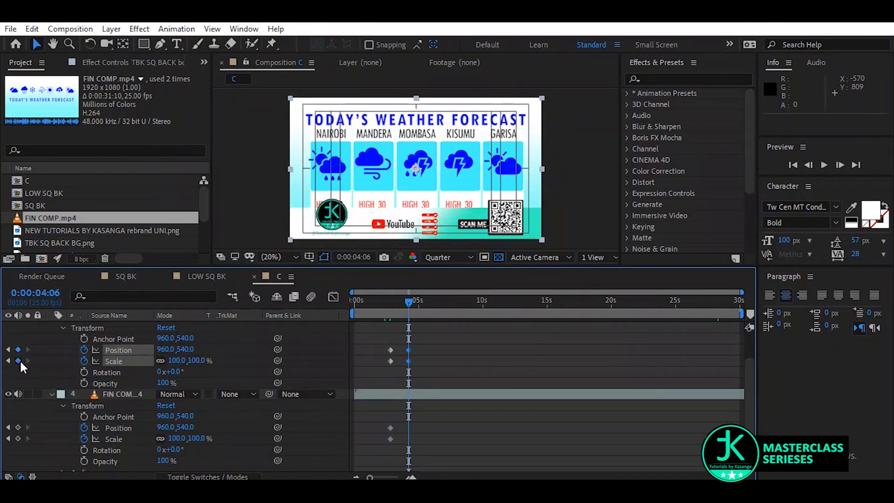
left_click(18, 427)
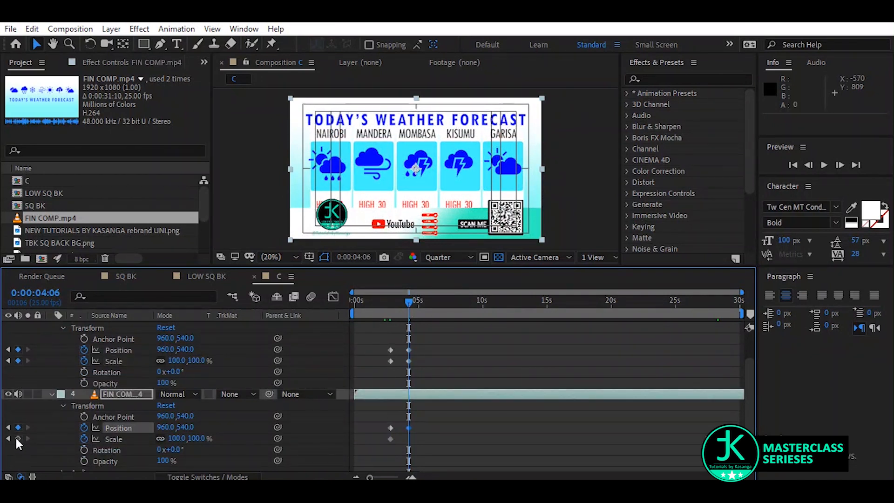
left_click(18, 438)
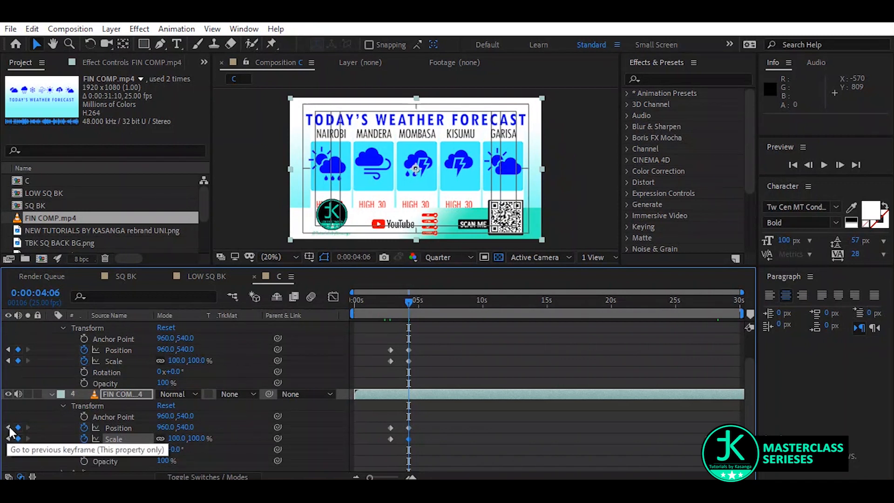
- Set the bottom graphic's position to 960, 843 at 0:00:02:20 and the second video's position to 960, 430 and scale to 98% at 0:00:04:06
left_click(9, 435)
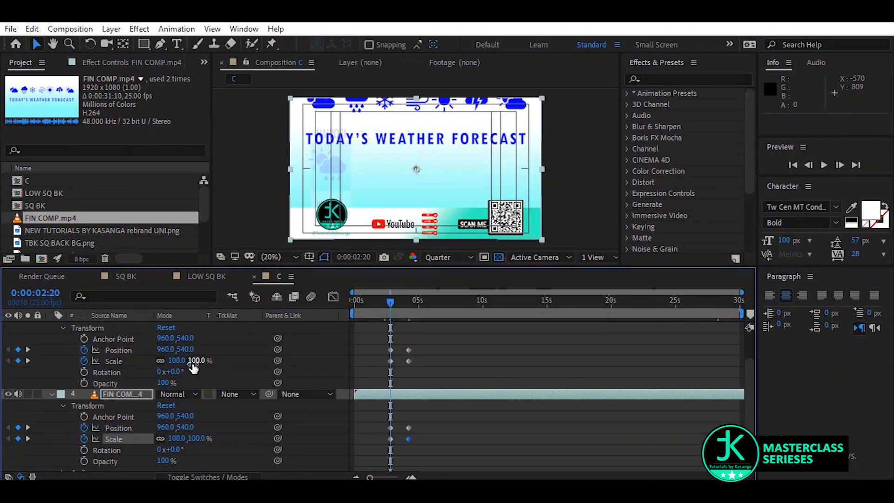
left_click_drag(186, 348, 372, 356)
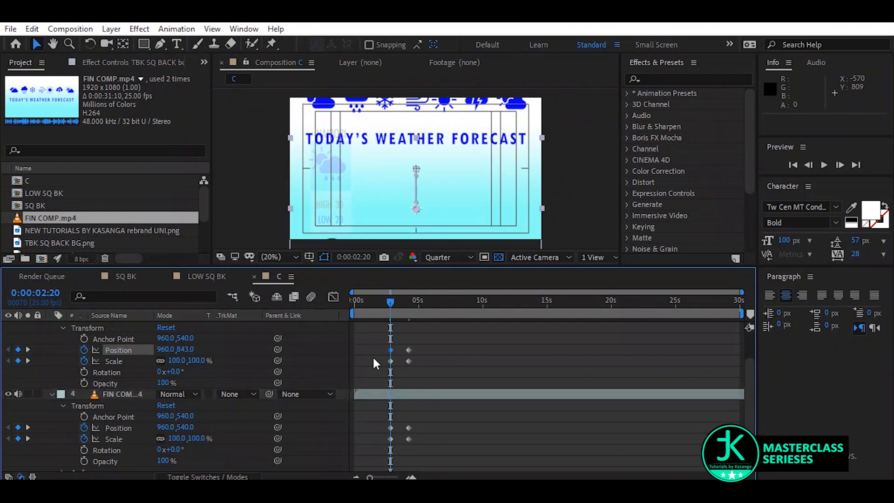
left_click(27, 426)
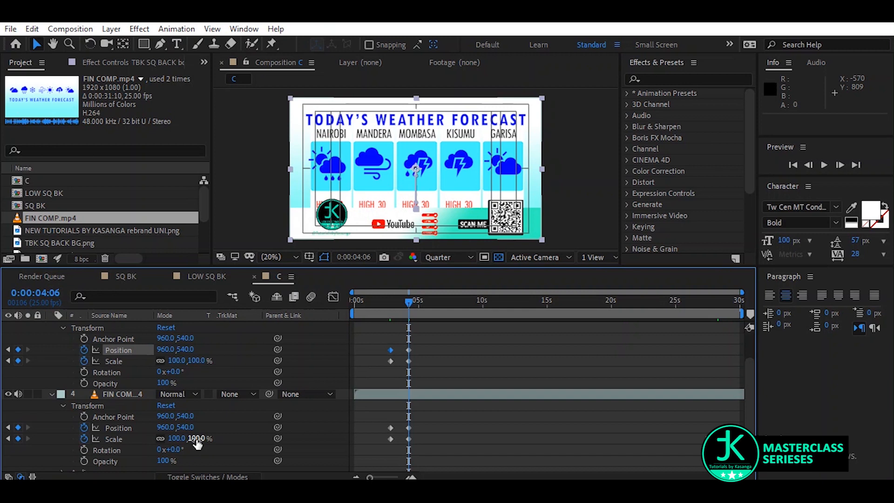
left_click_drag(197, 439, 98, 438)
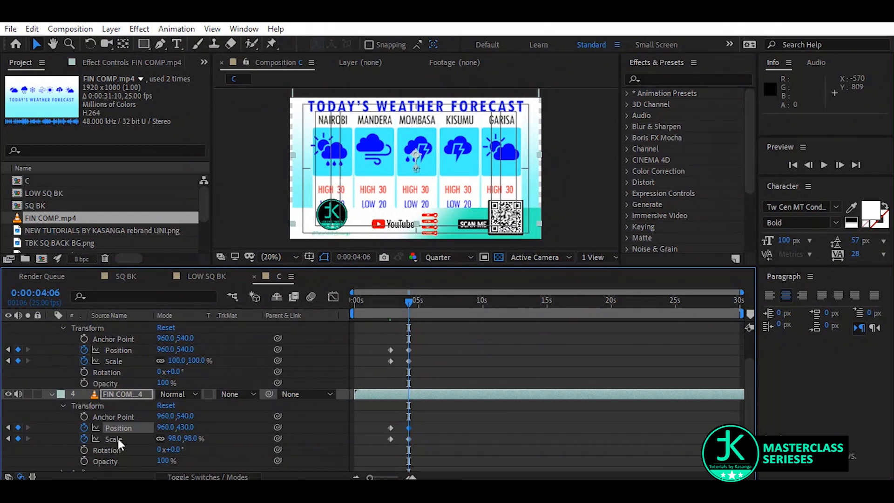
- Add holding Position and Scale keyframes to the bottom graphic and the second FIN COMP.mp4 layer at 0:00:27:04
left_click(713, 304)
left_click(702, 303)
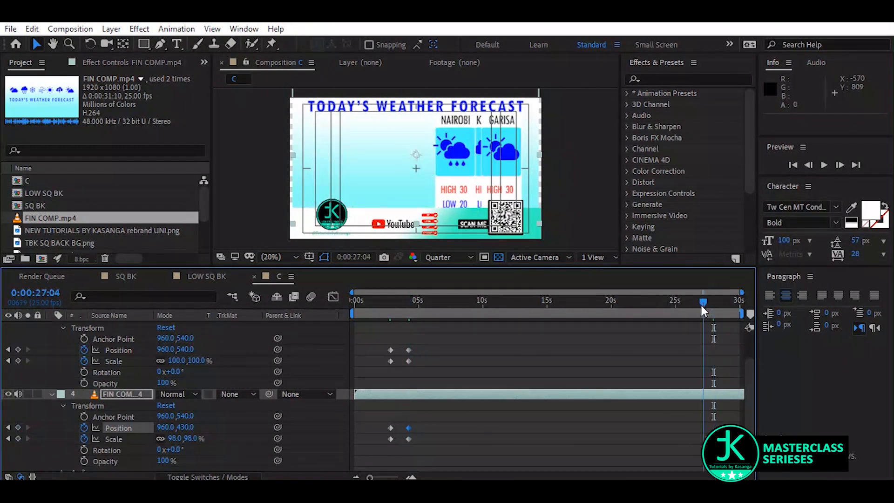
left_click(18, 349)
left_click(18, 360)
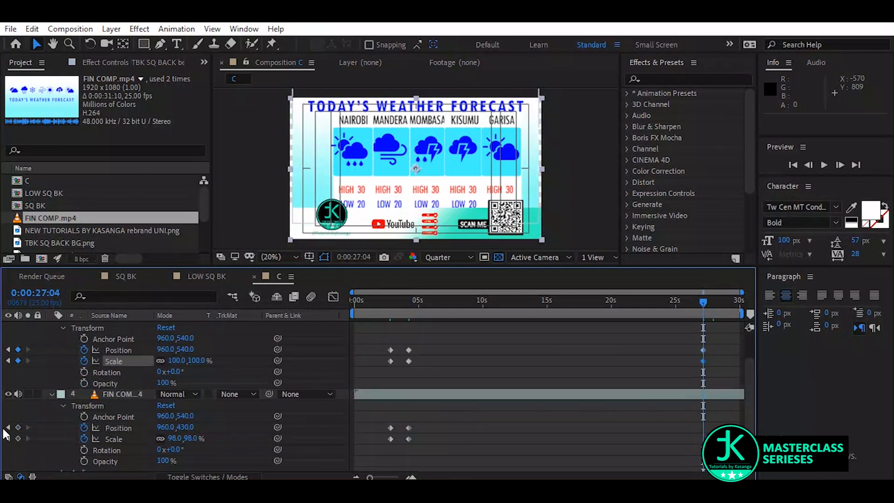
left_click(18, 428)
left_click(18, 438)
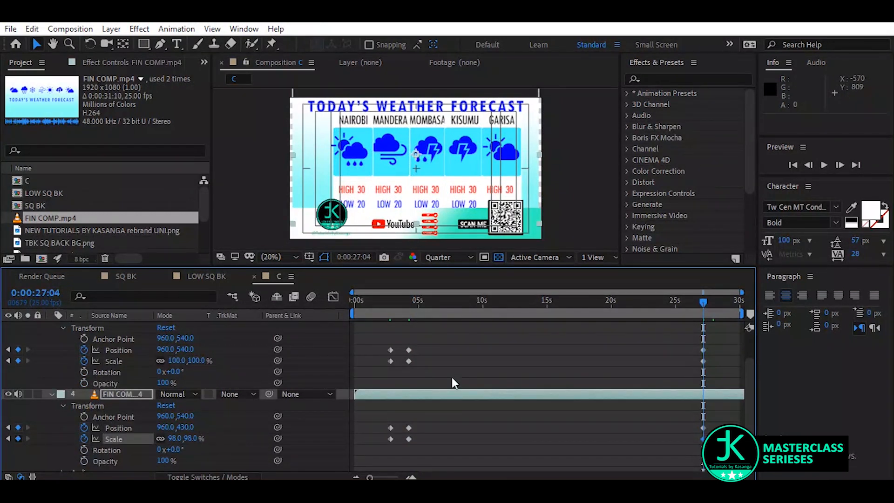
- Copy the 0:00:02:20 Position and Scale keyframes of the bottom graphic and second FIN COMP.mp4 layer to 0:00:28:16
left_click(721, 302)
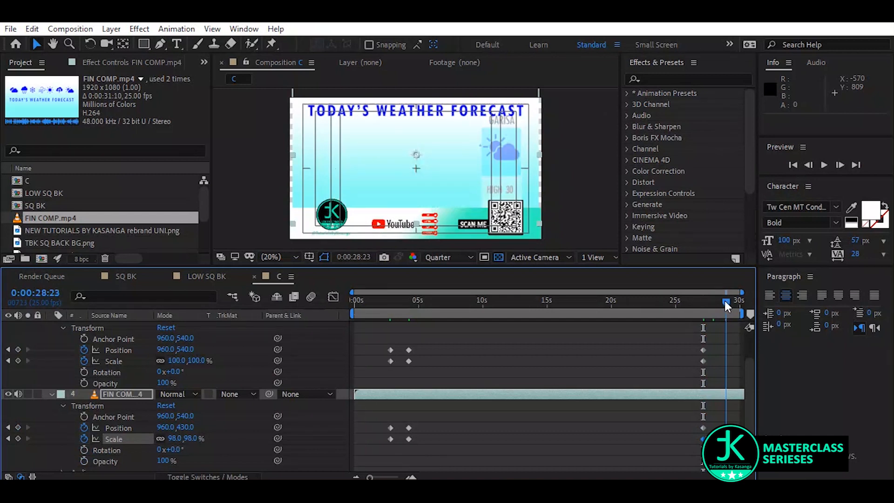
left_click_drag(374, 345, 393, 378)
key("ctrl+c")
key("ctrl+v")
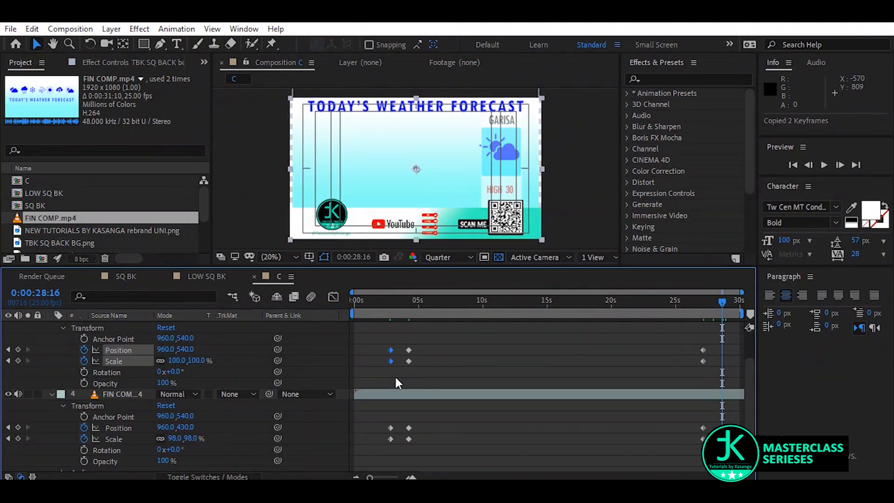
left_click_drag(378, 418, 392, 445)
key("ctrl+c")
key("ctrl+v")
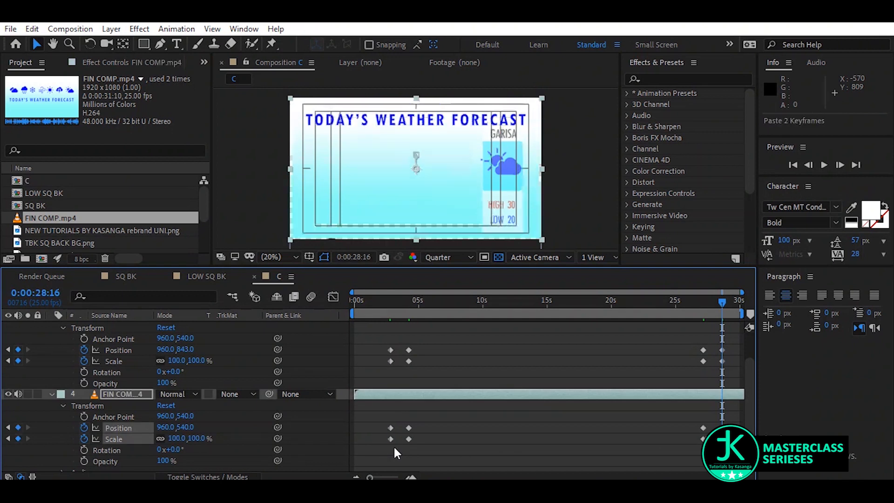
- Save the project and play back the bottom squeeze-back animation from 0:00:02:02, also checking near its end
key("ctrl+s")
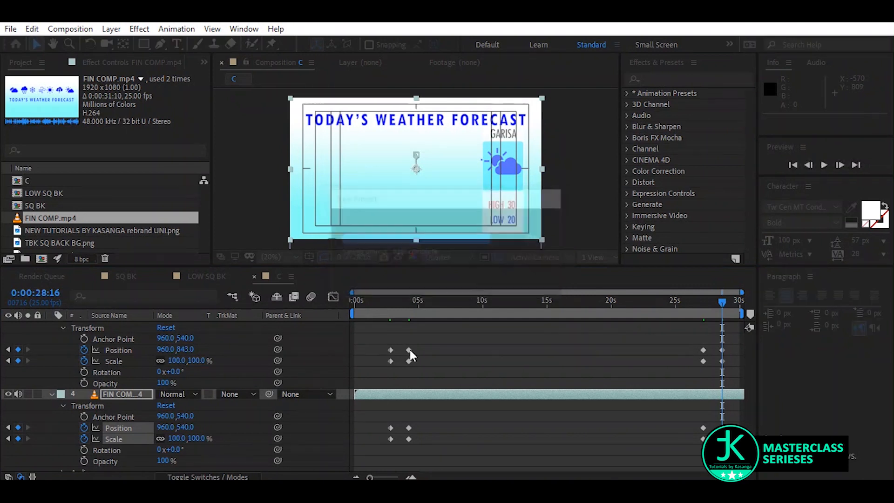
left_click(380, 303)
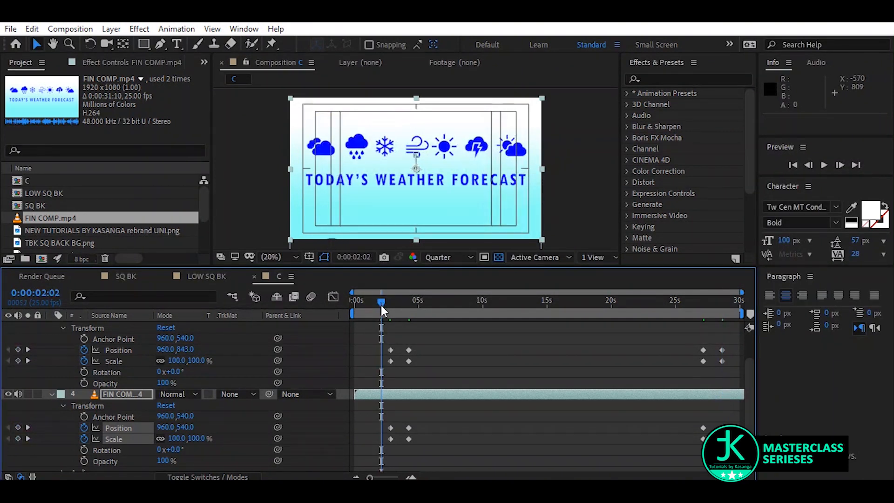
key("space")
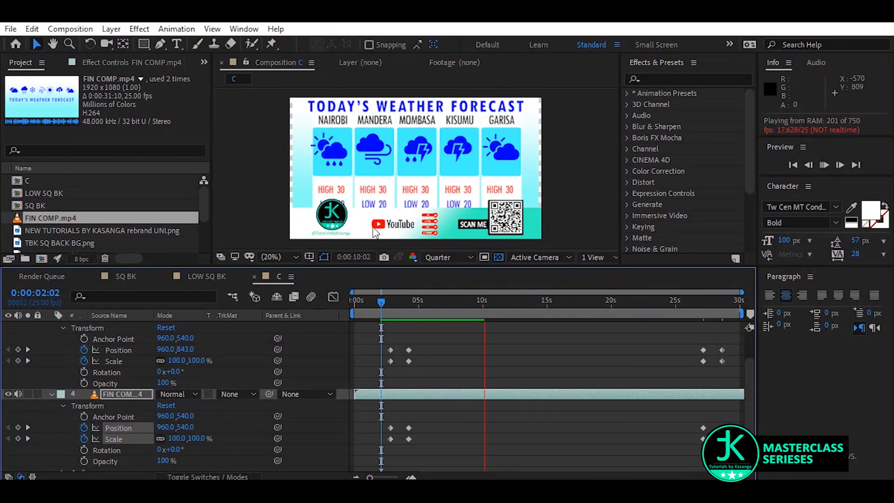
left_click(689, 301)
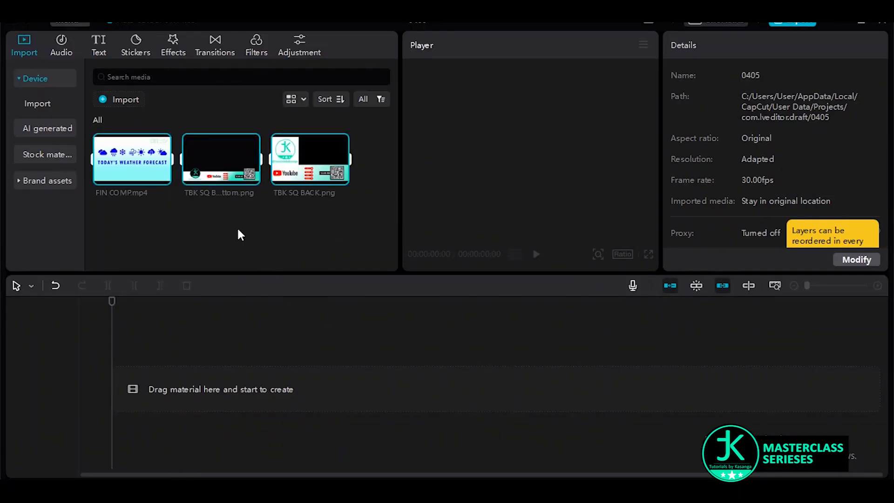
- Switch to CapCut and place FIN COMP.mp4 at the start of the empty timeline
left_click(238, 229)
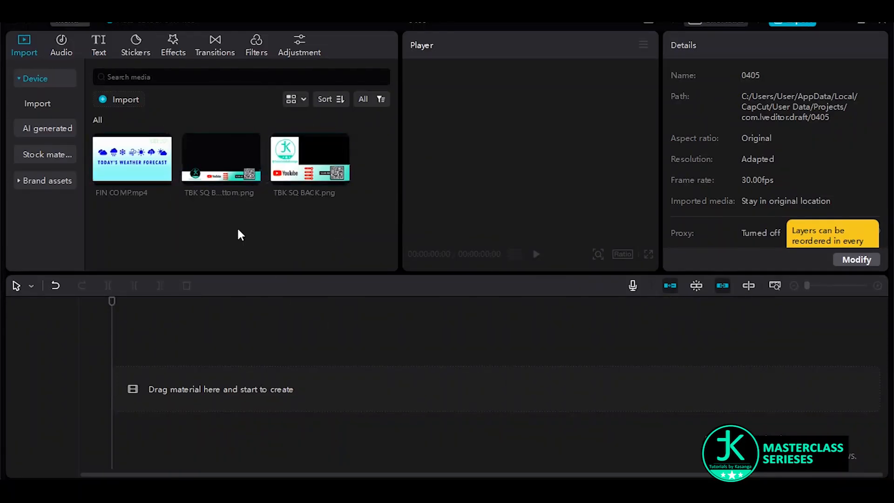
left_click(126, 167)
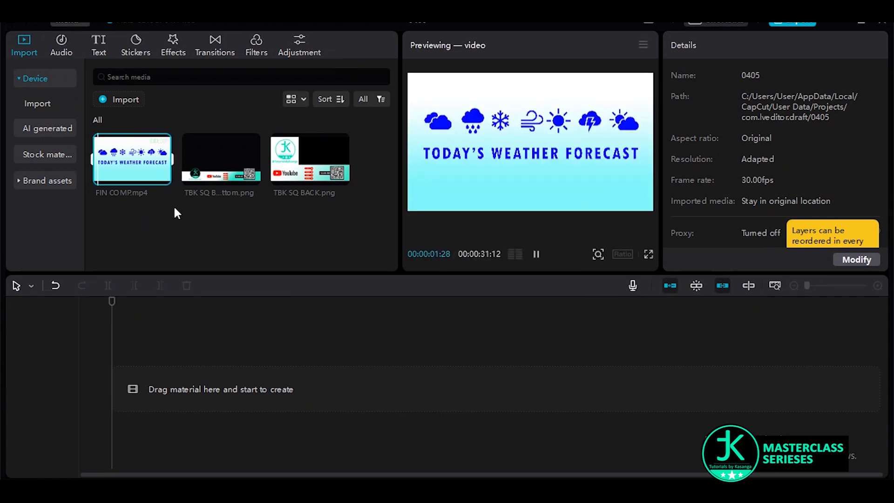
left_click_drag(144, 175, 139, 405)
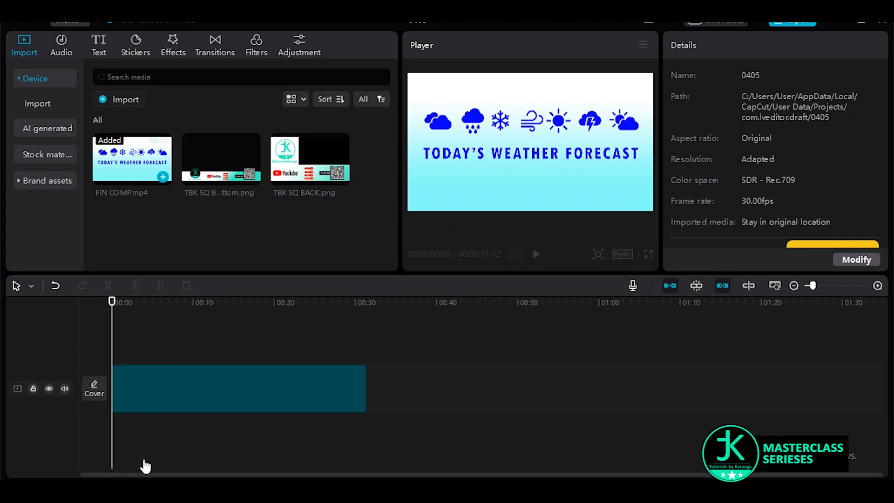
- Add TBK SQ BACK.png on a track beneath FIN COMP.mp4 and extend its duration to 00:00:26:13
left_click(313, 163)
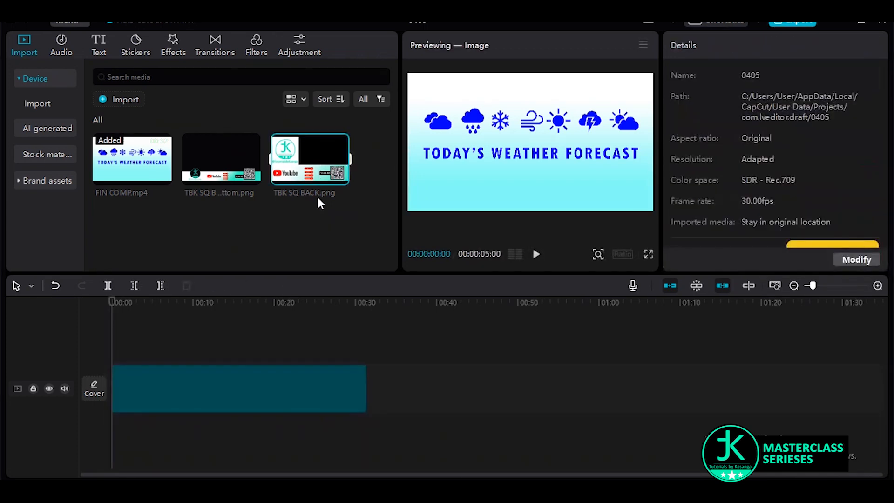
left_click_drag(313, 165, 152, 438)
left_click_drag(166, 353, 149, 452)
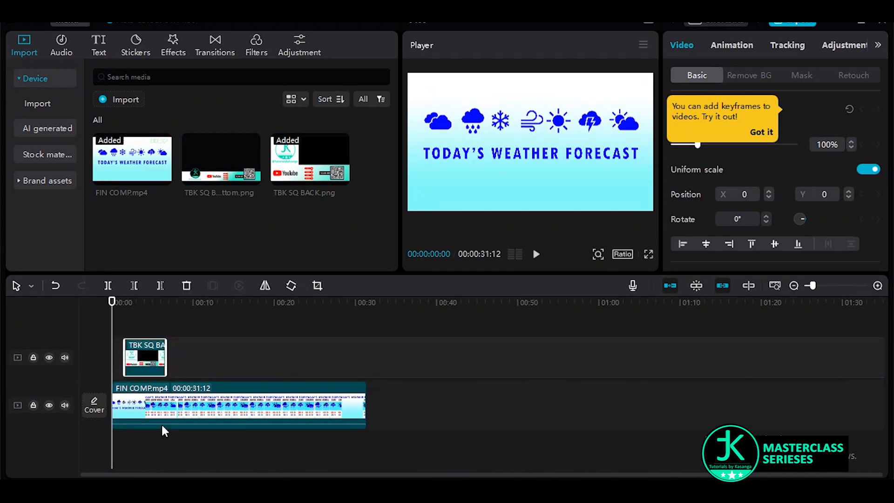
left_click_drag(168, 406, 173, 321)
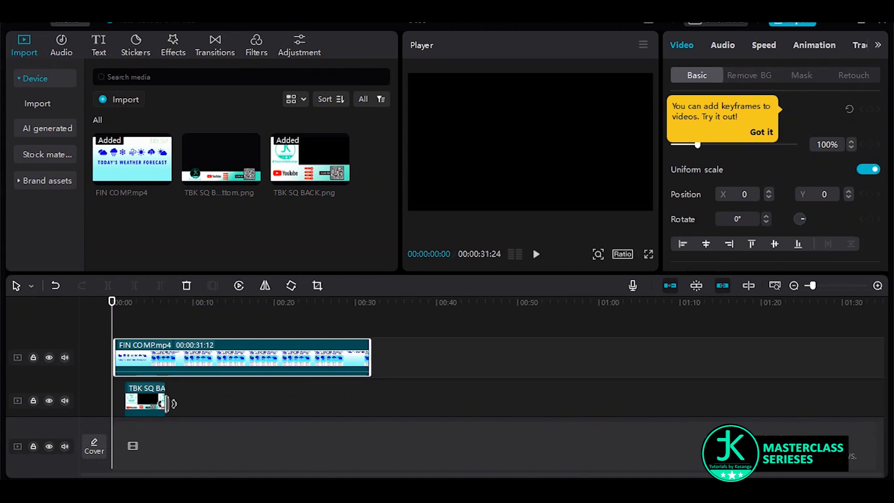
left_click_drag(168, 403, 340, 401)
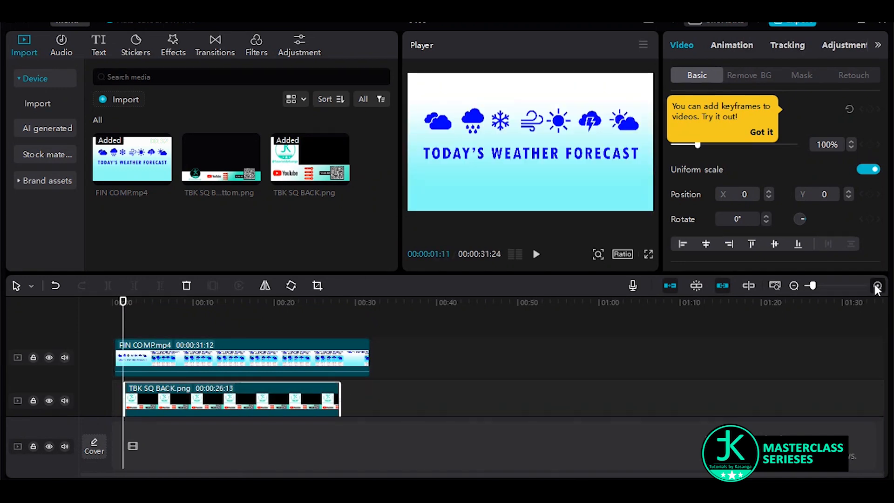
- Add a Transform keyframe to the FIN COMP.mp4 clip at 00:00:01:21
left_click(876, 286)
left_click(877, 287)
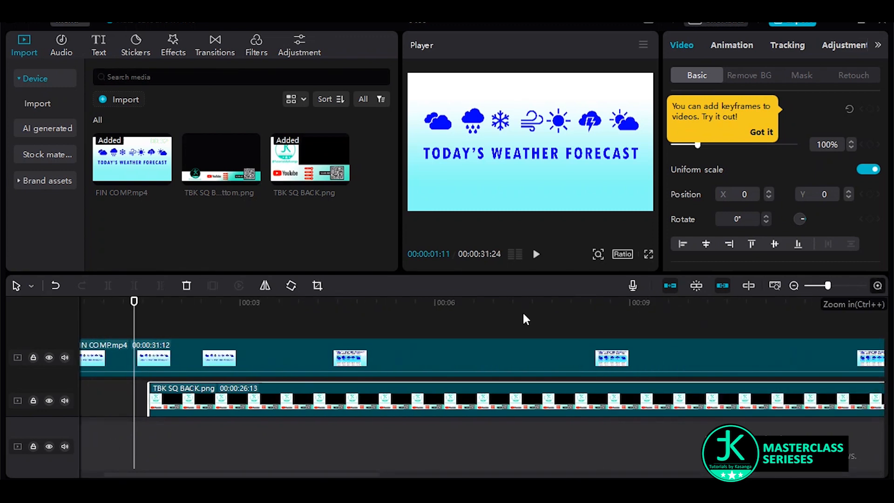
left_click(177, 307)
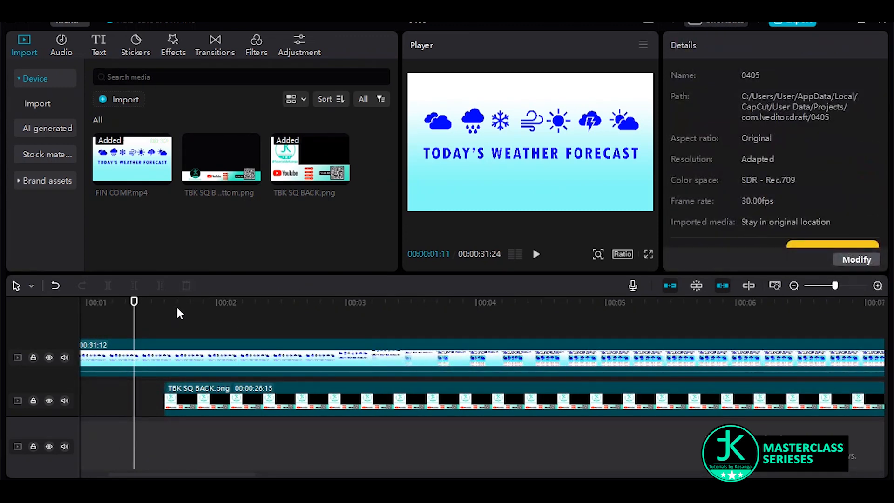
left_click(176, 302)
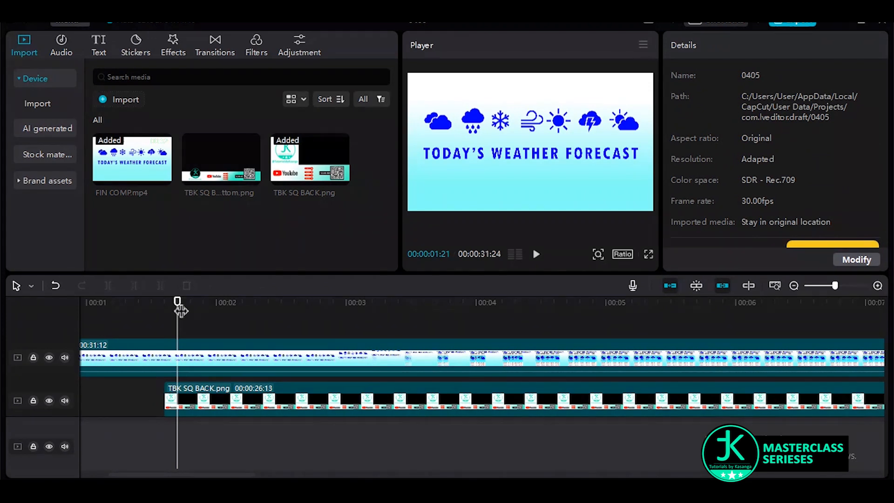
left_click(195, 349)
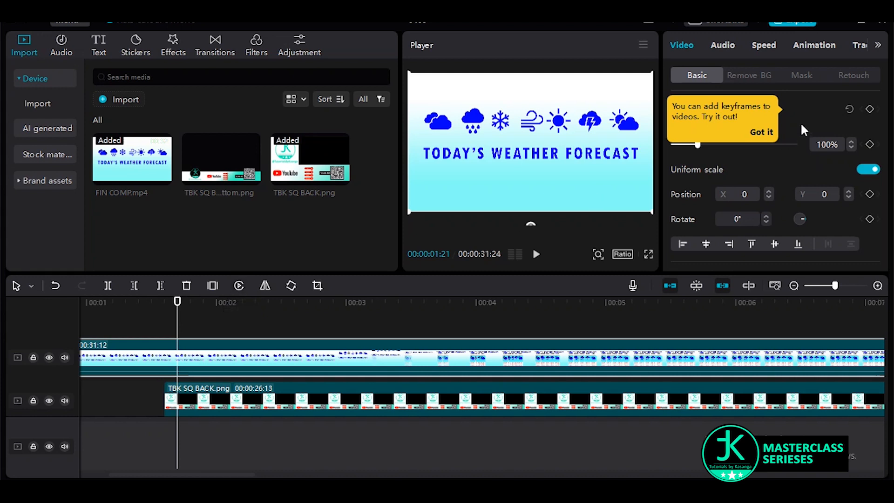
left_click(761, 134)
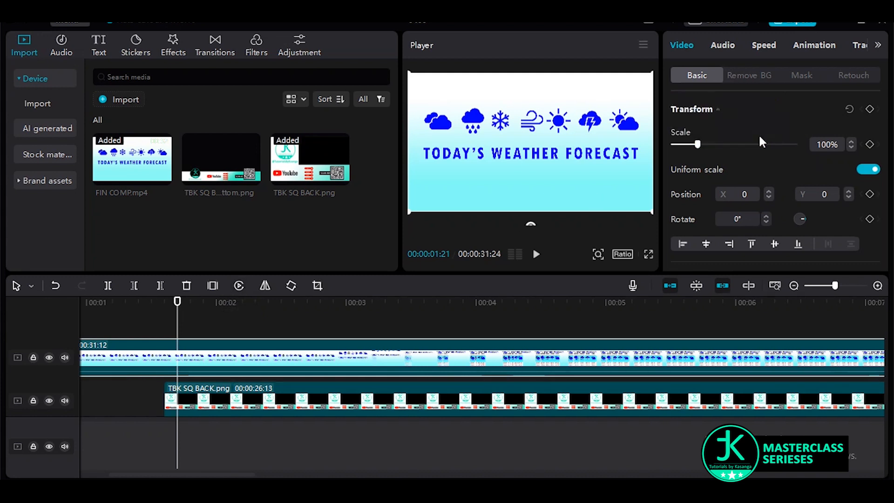
left_click(869, 109)
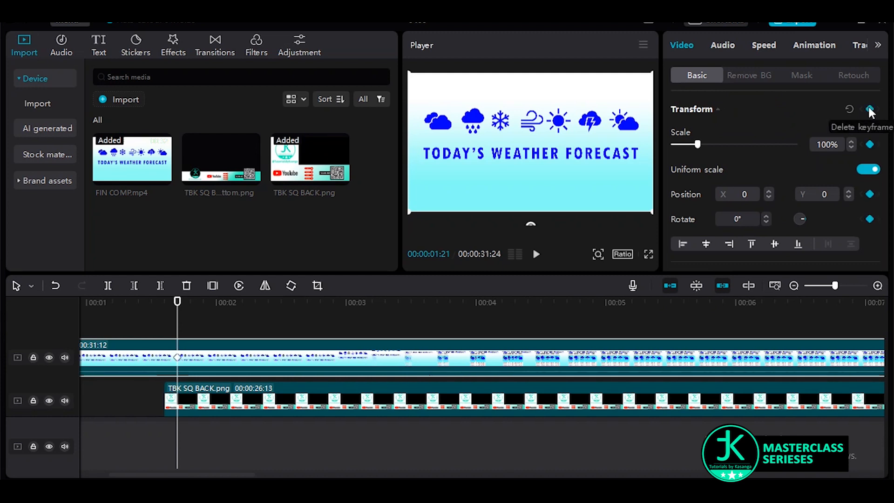
- Keyframe FIN COMP.mp4 at 00:00:01:27 with scale 65% and position 670, 377, fitting it into the graphic's empty corner
left_click(203, 303)
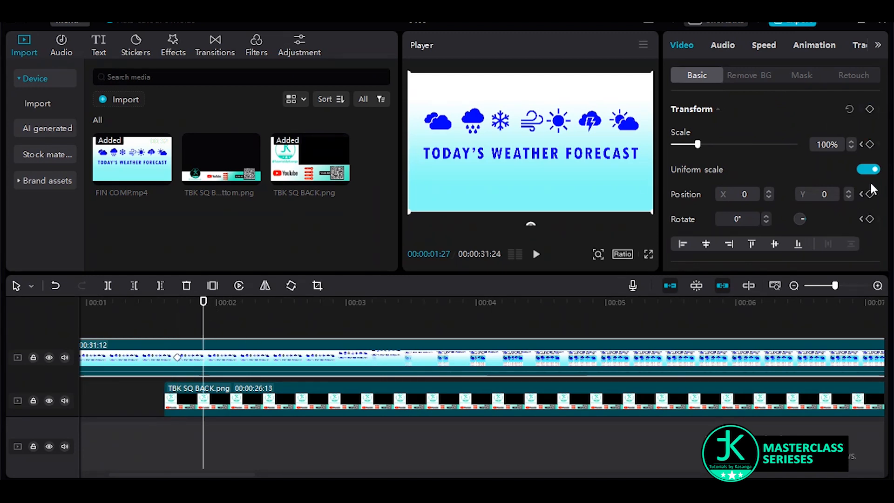
left_click(869, 109)
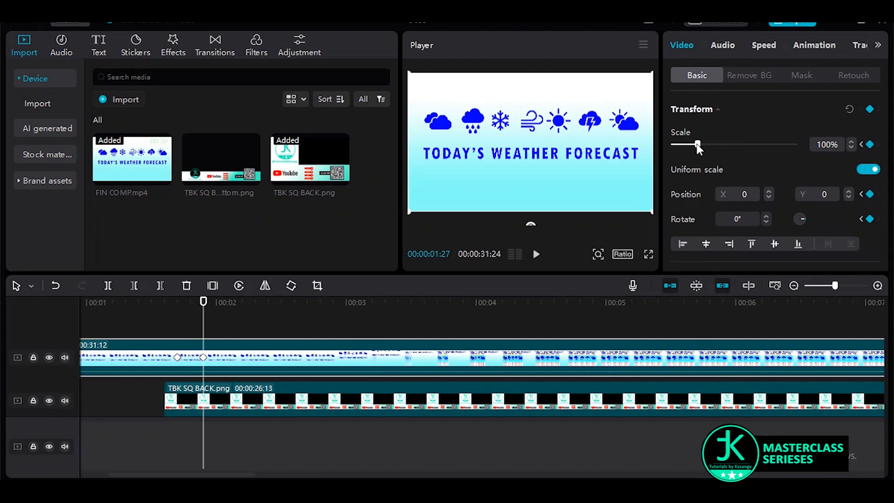
left_click_drag(696, 144, 690, 147)
left_click_drag(583, 177, 617, 147)
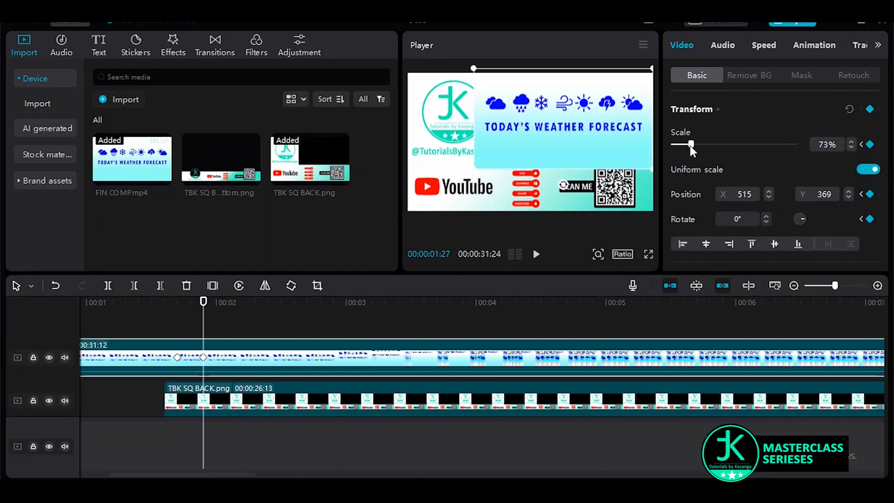
left_click_drag(688, 146, 687, 146)
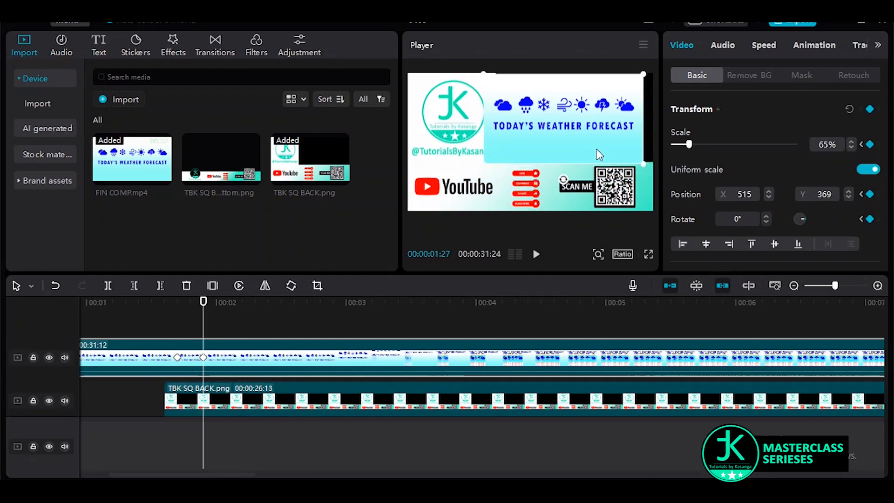
mouse_move(605, 149)
left_mouse_down()
mouse_move(618, 148)
mouse_move(604, 147)
left_mouse_up()
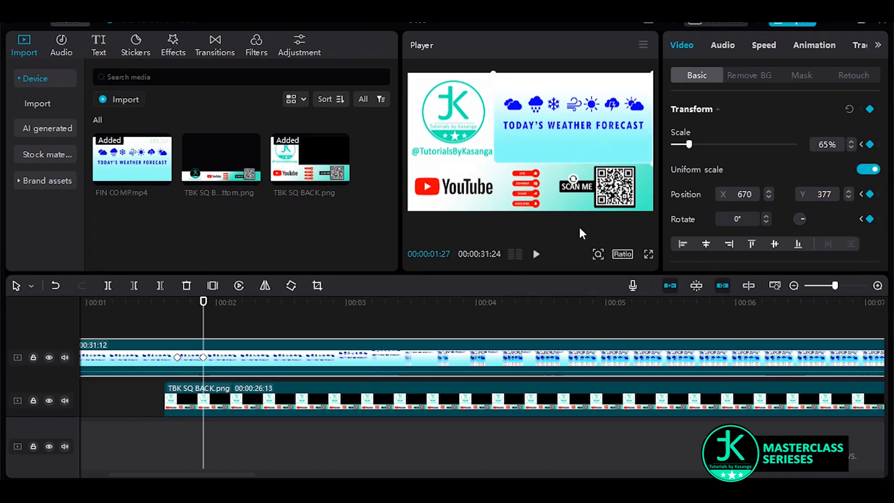
- Play back the opening squeeze of FIN COMP.mp4 from just before its first keyframe
left_click(161, 309)
key("space")
key("space")
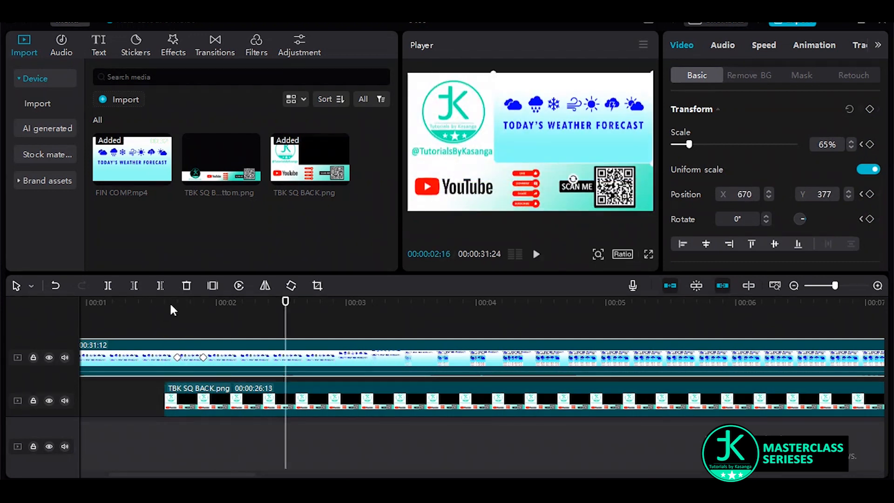
- Add a holding Transform keyframe to FIN COMP.mp4 at 00:00:26:11, before the side graphic ends
left_click(537, 442)
left_click(794, 285)
left_click(793, 285)
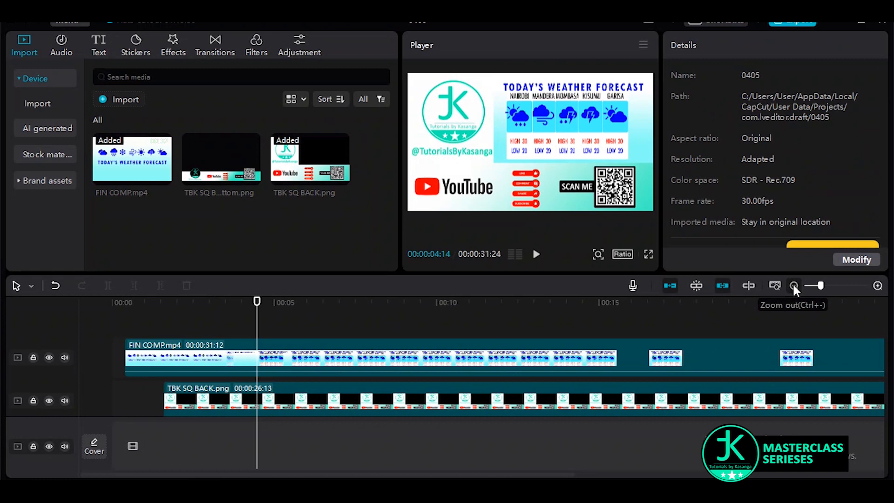
left_click(794, 285)
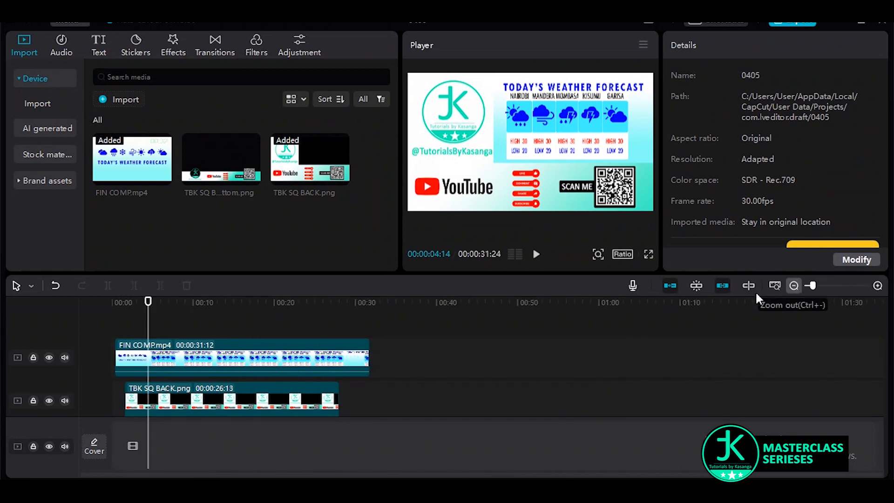
left_click(328, 302)
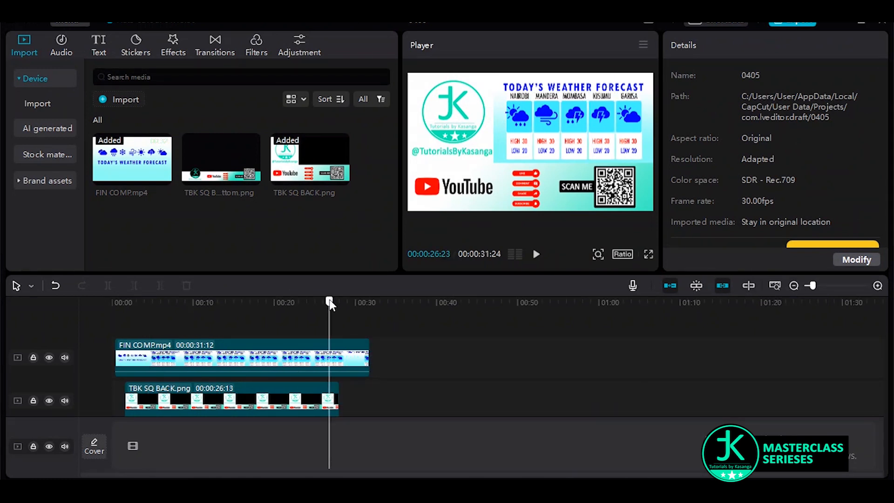
left_click(304, 352)
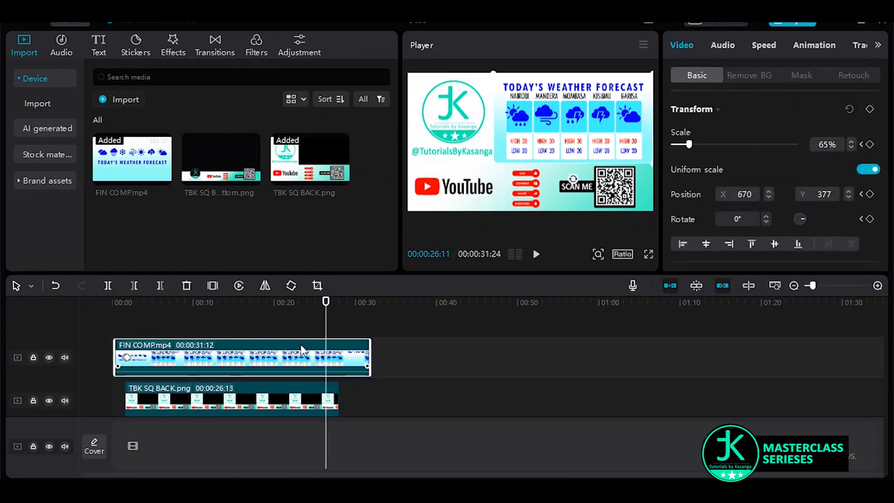
left_click(877, 286)
left_click(877, 286)
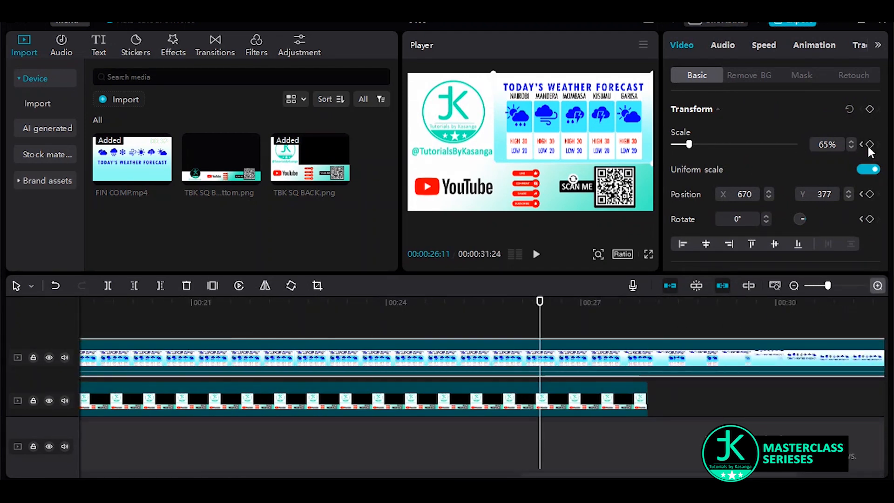
left_click(870, 108)
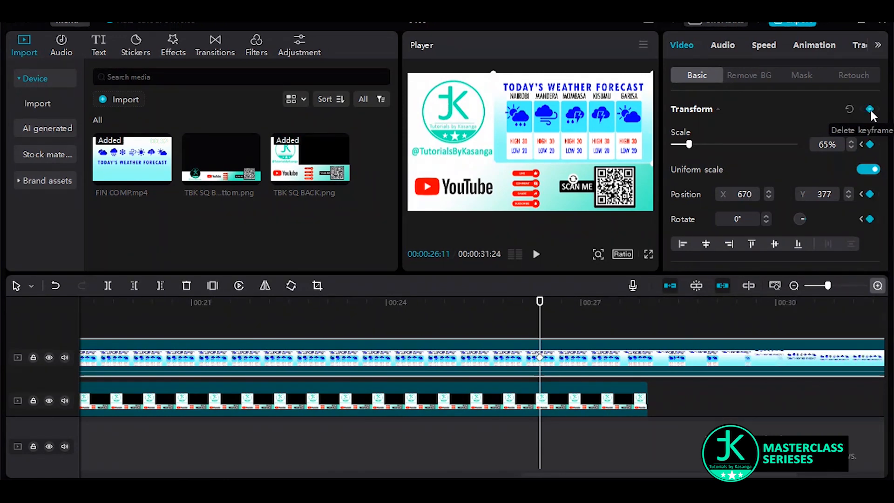
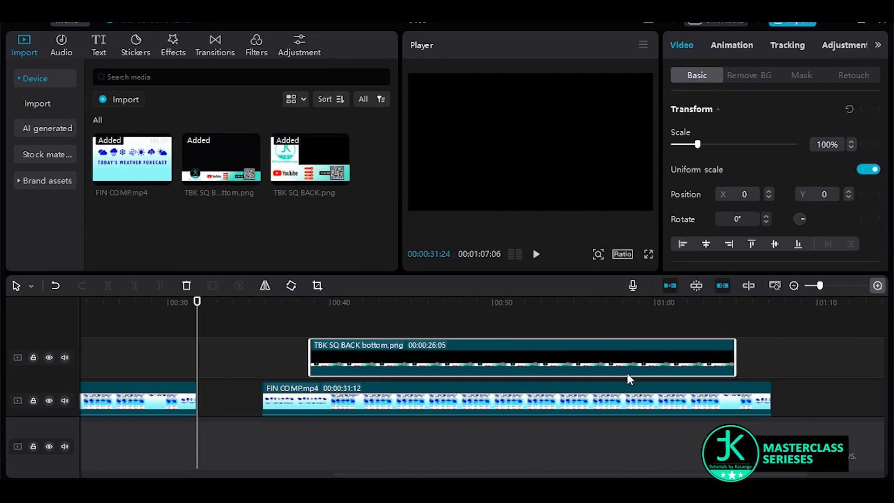
- Extend the start of TBK SQ BACK bottom.png to a 00:00:27:20 duration and add Transform keyframes to it and the second FIN COMP.mp4 at 00:00:38:22
left_click_drag(309, 364, 285, 364)
left_click(286, 306)
left_click_drag(288, 308, 313, 311)
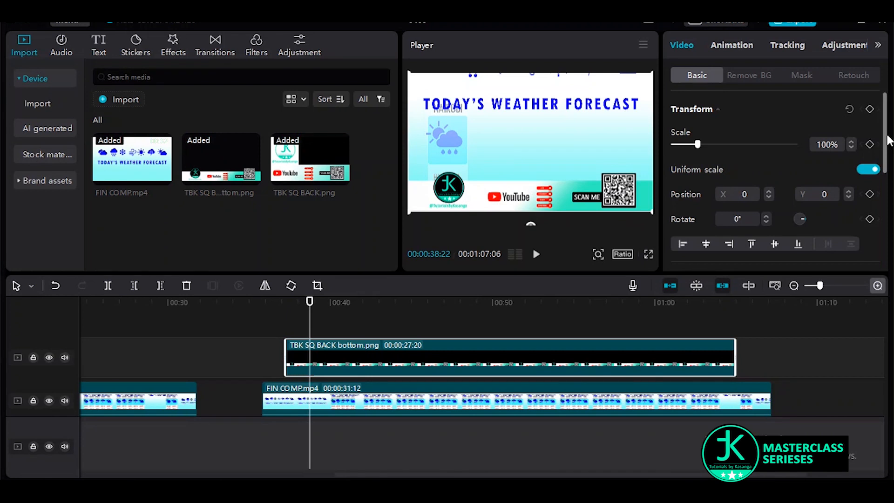
left_click(869, 109)
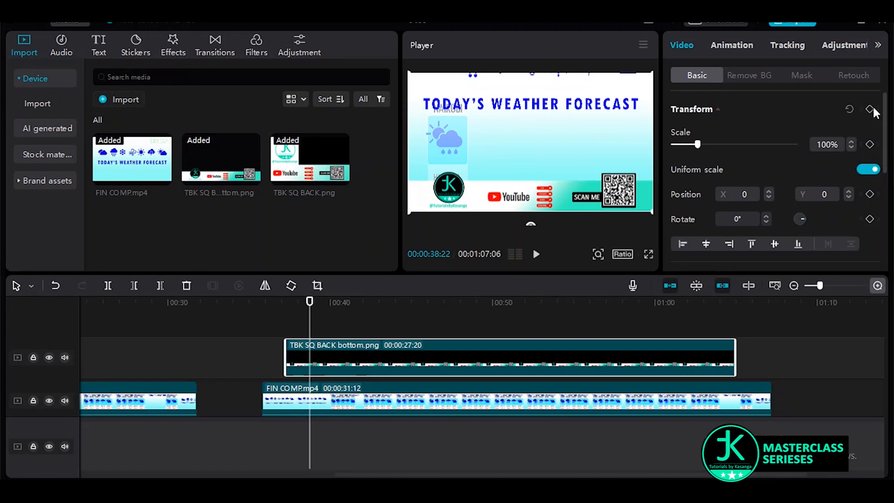
left_click(324, 407)
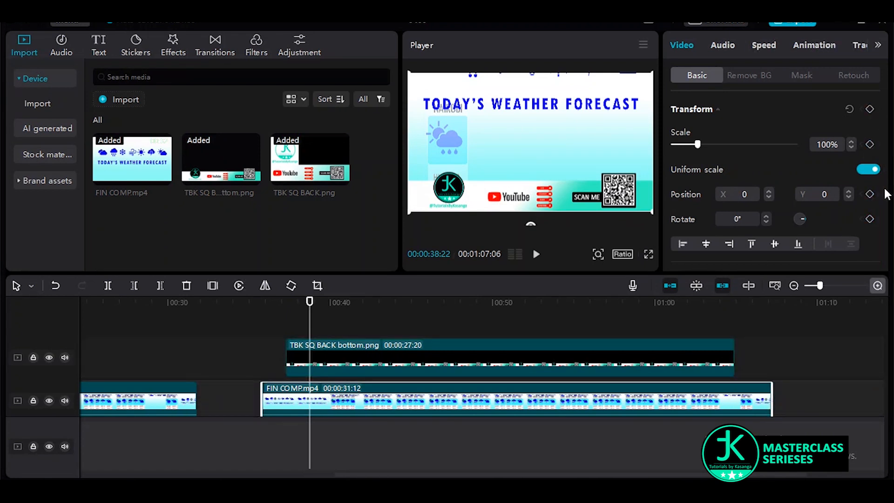
left_click(870, 109)
- Keyframe TBK SQ BACK bottom.png below the frame at 00:00:37:25 with position Y -619, and add a Transform keyframe to the second FIN COMP.mp4 there
mouse_move(300, 302)
left_mouse_down()
mouse_move(293, 302)
mouse_move(299, 309)
left_mouse_up()
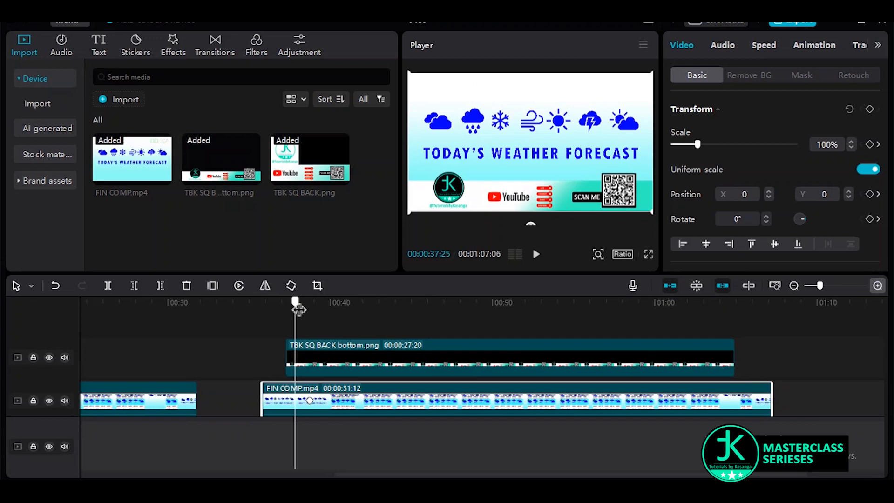
left_click(324, 345)
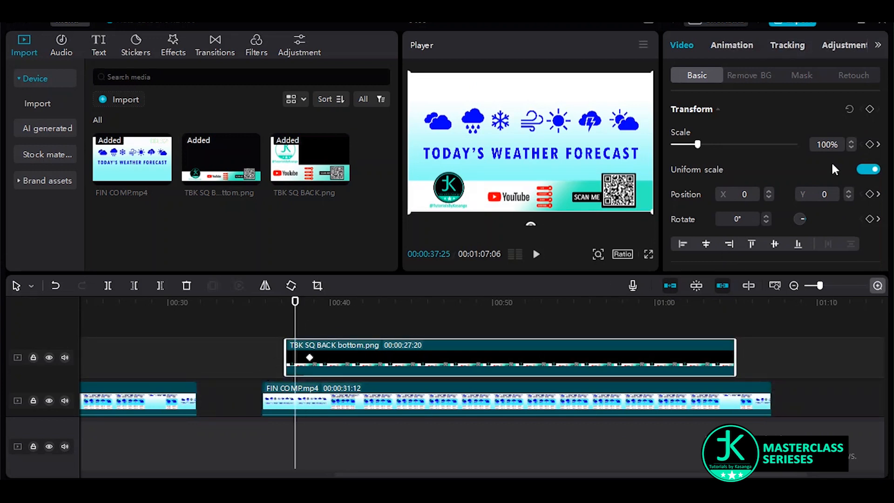
left_click(870, 110)
left_click(849, 197)
left_click(849, 199)
left_click(849, 199)
left_click(849, 199)
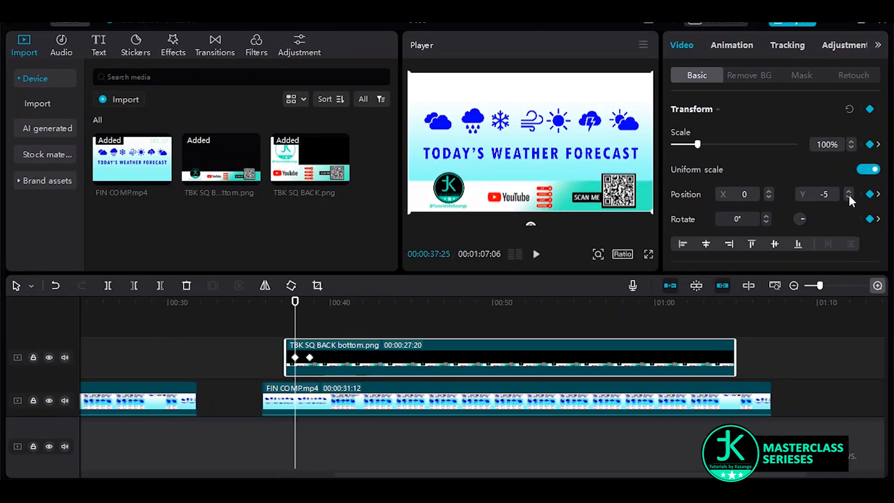
left_click_drag(495, 204, 499, 240)
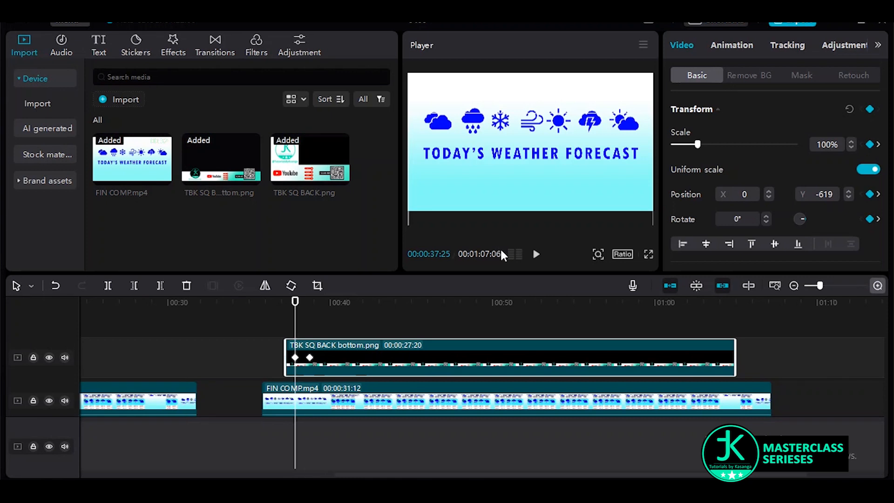
left_click(404, 389)
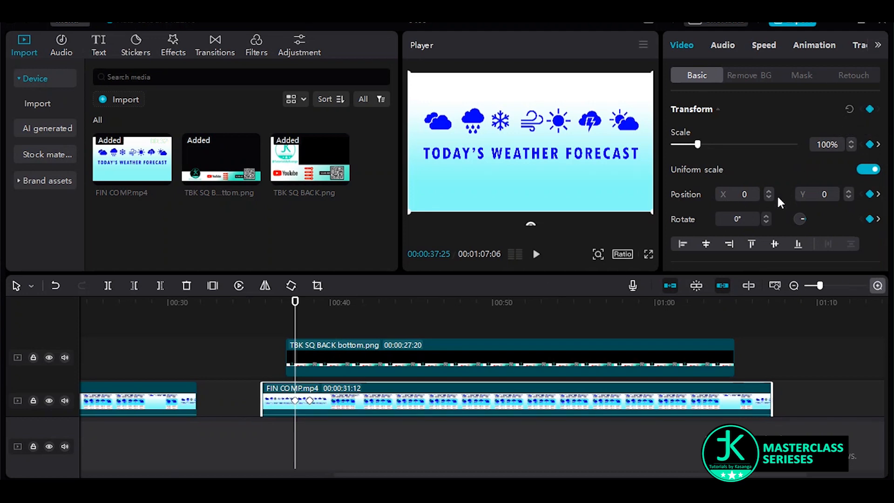
left_click(878, 145)
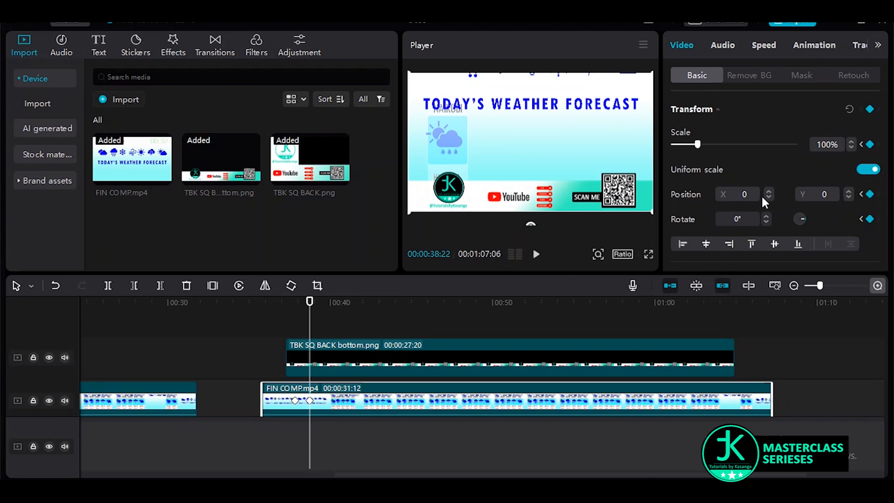
left_click(367, 355)
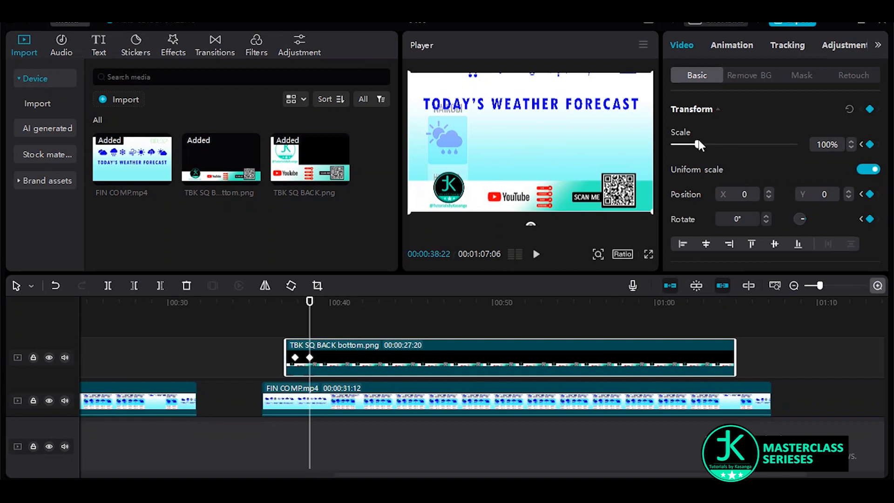
left_click_drag(700, 145, 693, 145)
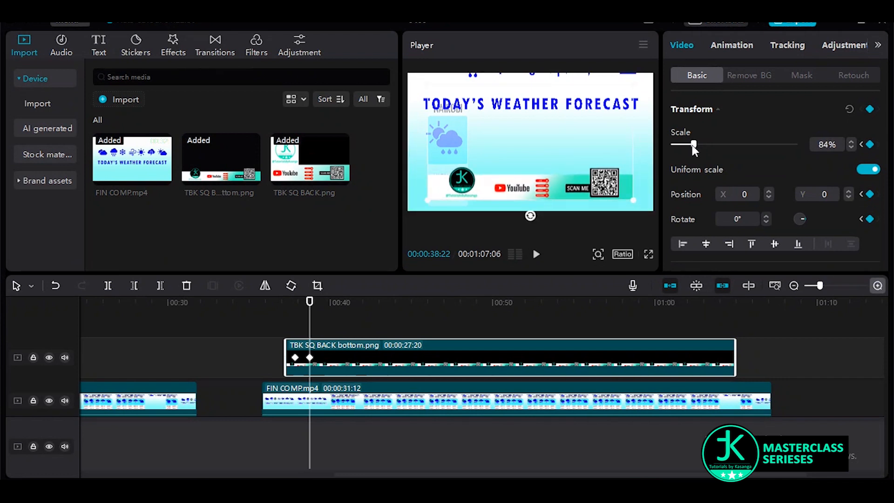
key("ctrl+z")
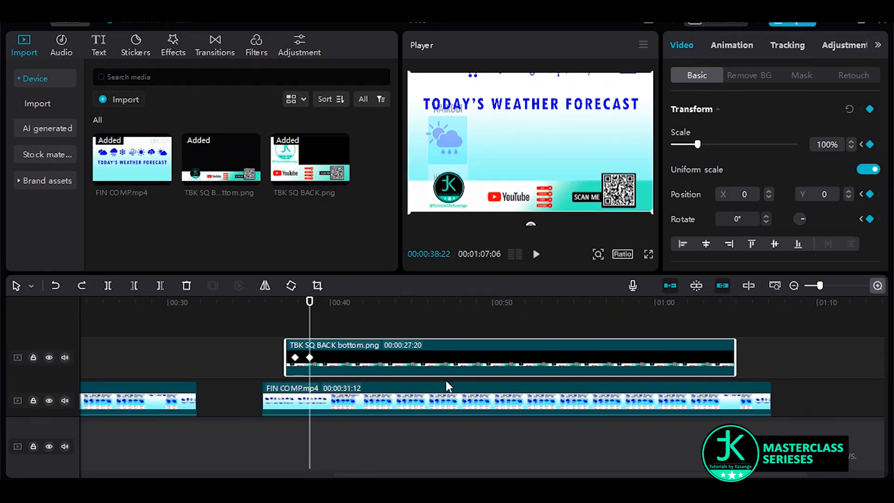
- Set the second FIN COMP.mp4's keyframe at 00:00:38:22 to scale 95% and position Y 251, checking the fit against the forecast cards
left_click(264, 408)
left_click_drag(700, 147, 698, 149)
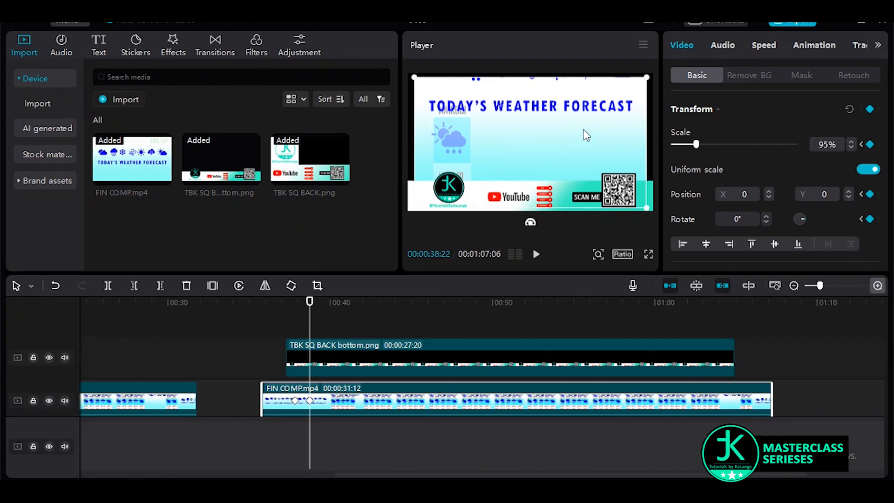
left_click_drag(586, 126, 567, 137)
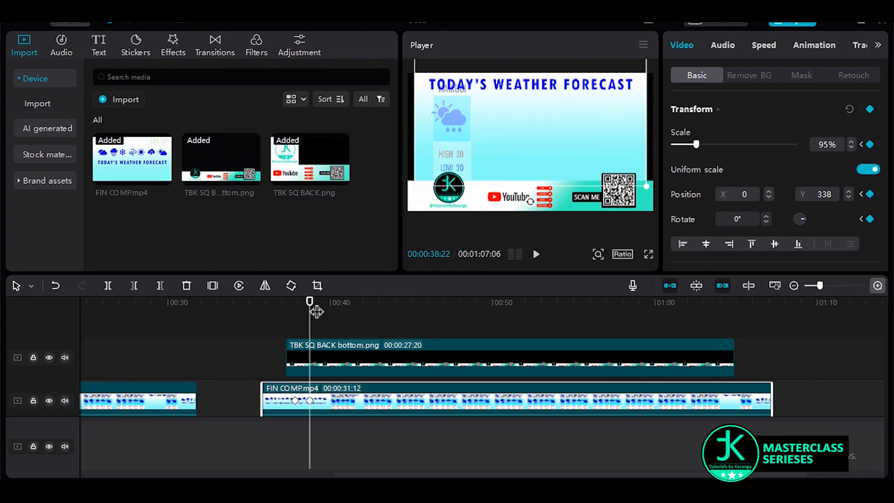
left_click_drag(309, 302, 318, 301)
left_click(361, 303)
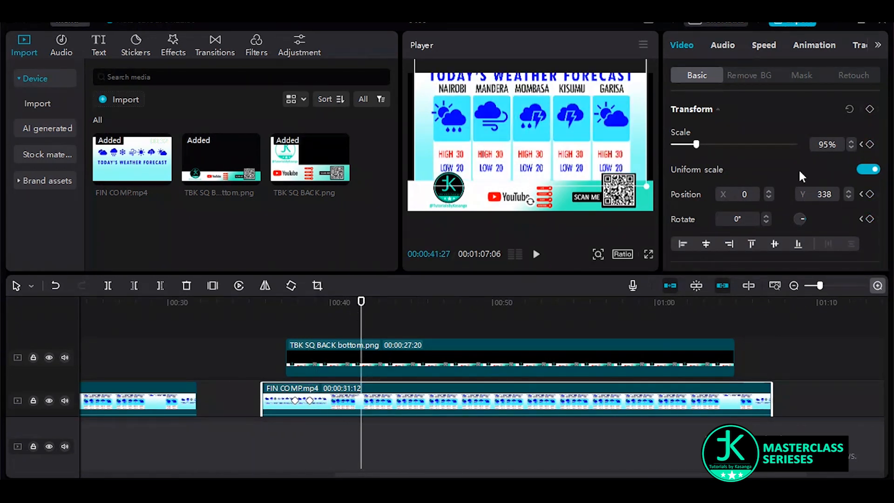
left_click(861, 145)
left_click_drag(577, 123, 580, 132)
left_click(408, 302)
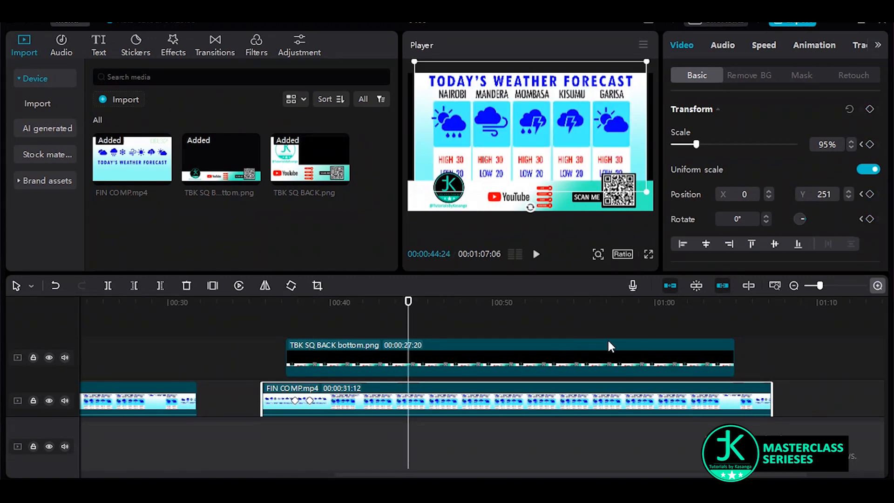
- Add holding Transform keyframes to the second FIN COMP.mp4 and TBK SQ BACK bottom.png at 00:01:02:01
left_click(687, 301)
left_click(869, 110)
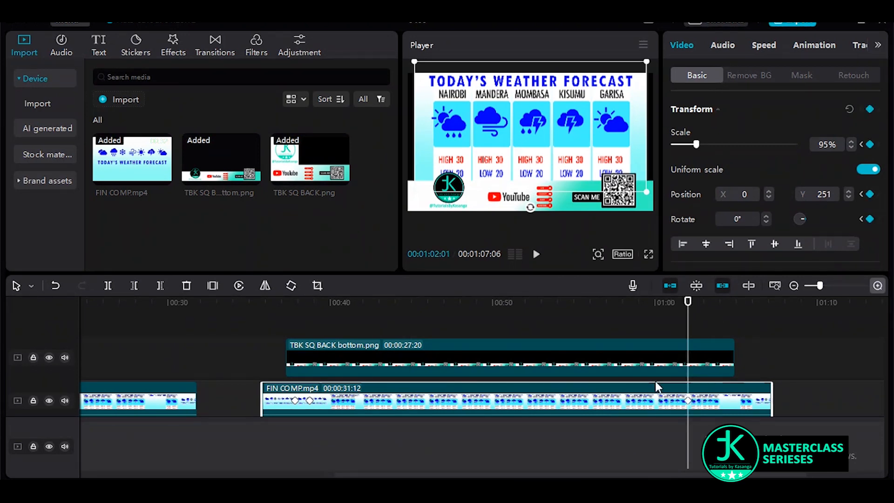
left_click(662, 356)
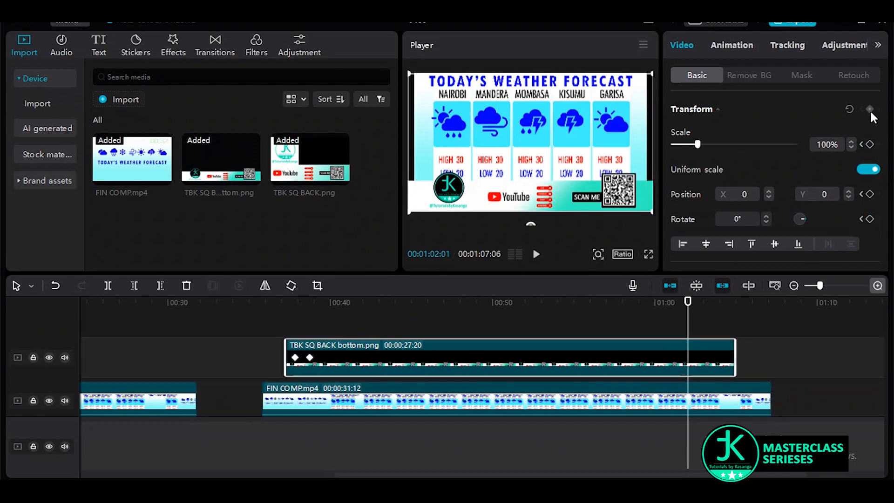
- At 00:01:03:02, move TBK SQ BACK bottom.png below the frame and keyframe FIN COMP.mp4 back to scale 100% and position Y 0
left_click(705, 303)
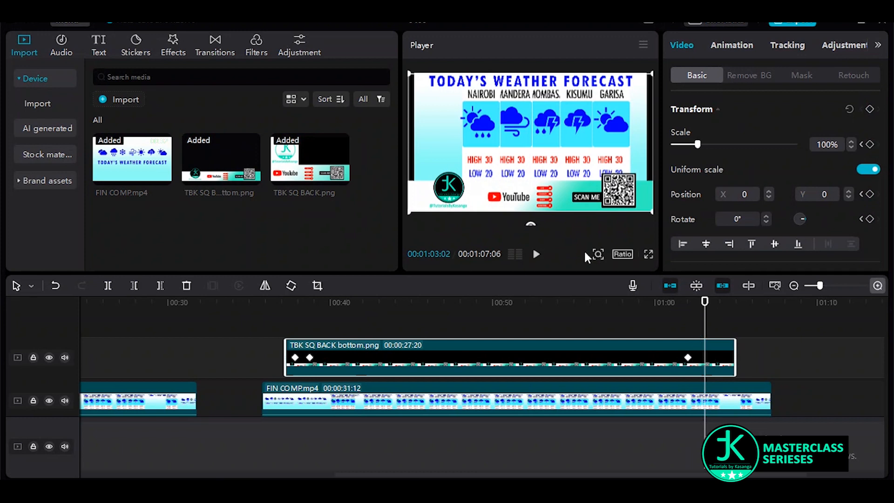
left_click_drag(543, 139, 543, 184)
left_click(672, 395)
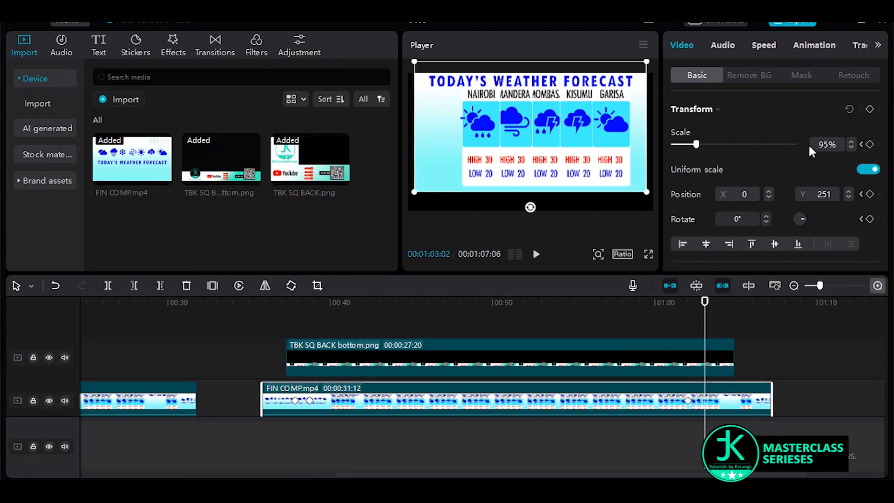
left_click(830, 143)
type("100")
key("Return")
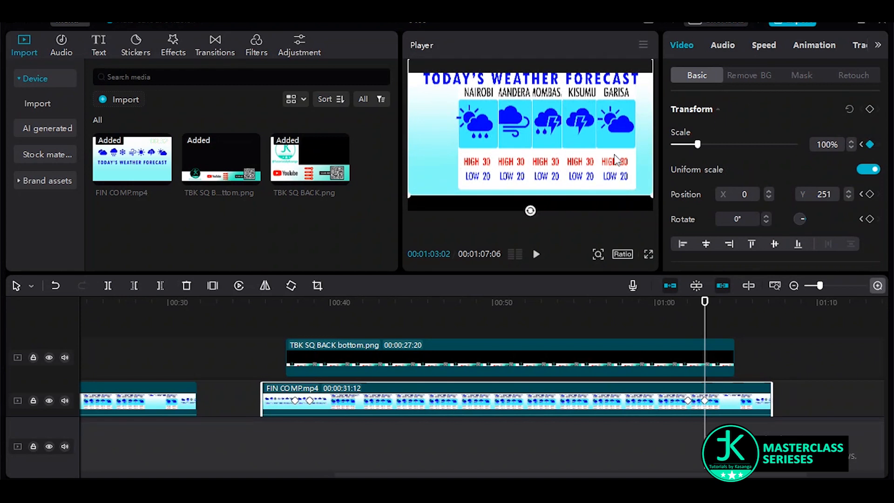
left_click_drag(818, 195, 837, 192)
type("0")
key("Return")
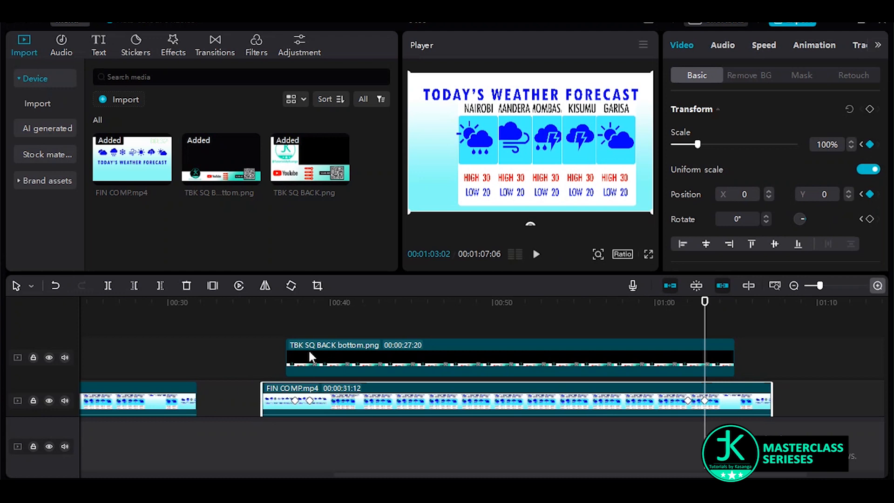
- Play back the bottom squeeze from just before its first keyframe and check its ending near 00:01:00
left_click(274, 303)
key("space")
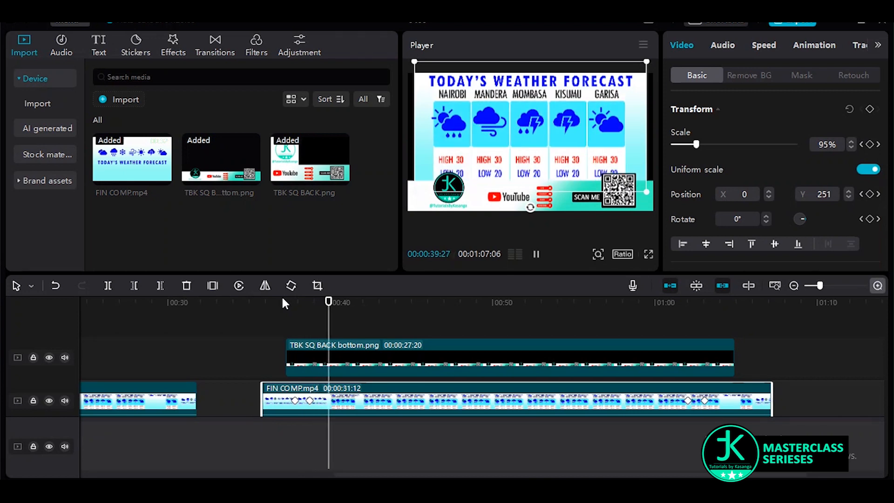
left_click(666, 304)
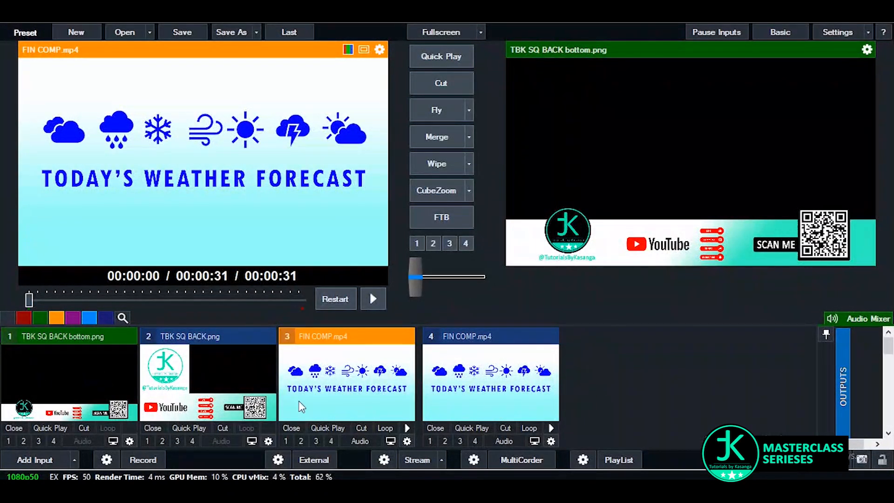
- Switch to vMix and assign input 3 FIN COMP.mp4 to layer 1 of the TBK SQ BACK.png input
left_click(226, 373)
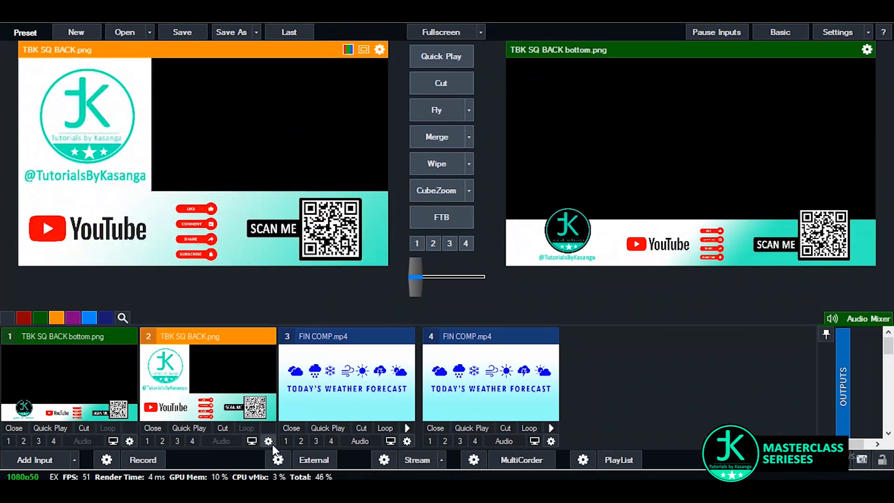
left_click(269, 443)
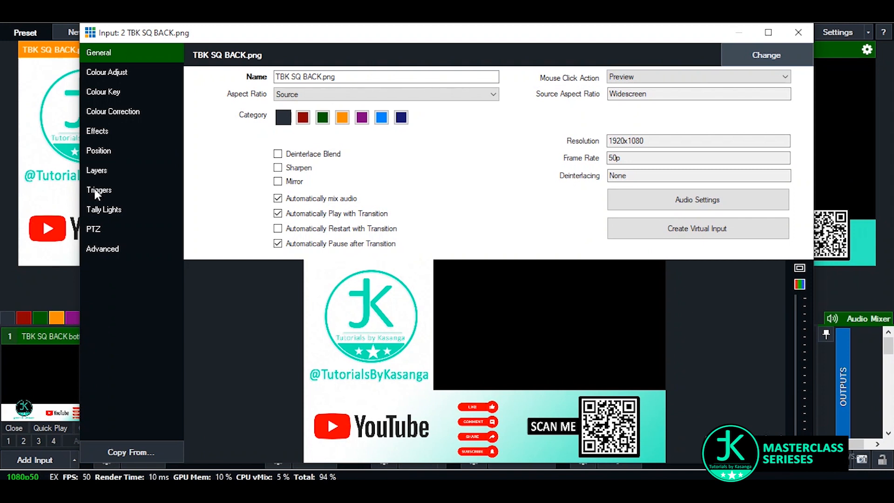
left_click(104, 169)
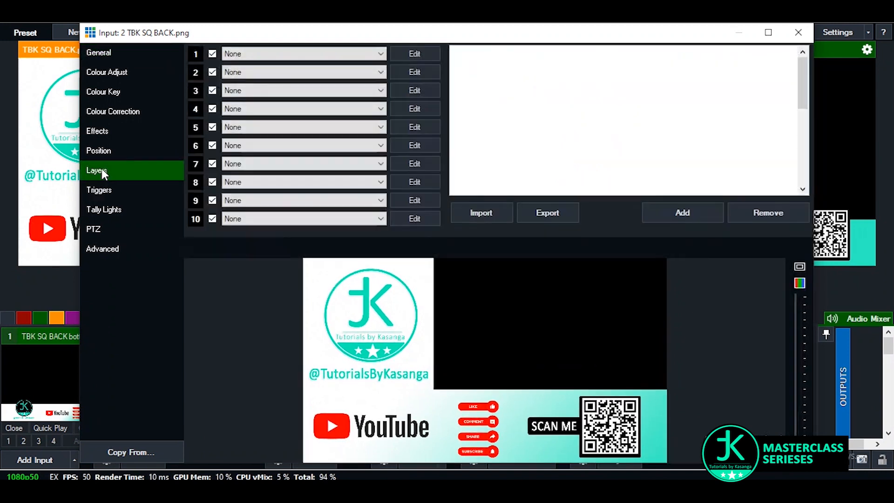
left_click(264, 54)
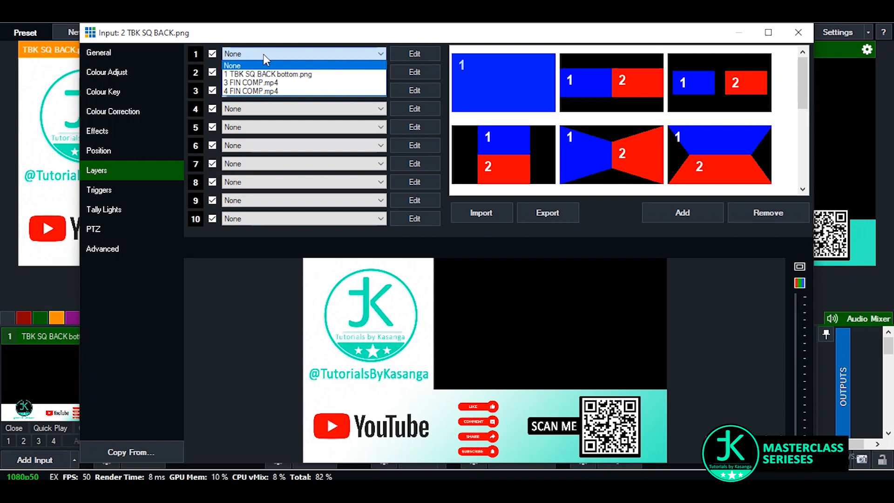
left_click(252, 83)
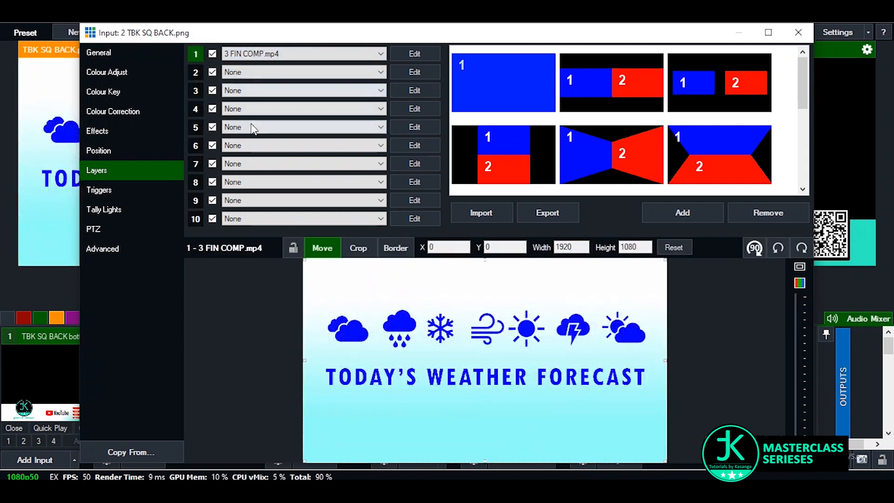
- Fit the FIN COMP.mp4 layer into TBK SQ BACK.png's empty corner with Zoom 0.6385, Pan X 0.36 and Pan Y 0.355
left_click(422, 53)
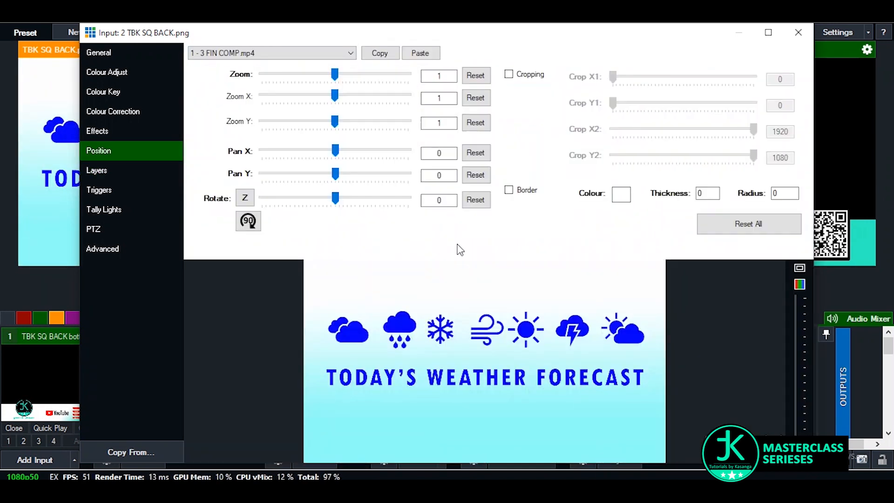
left_click_drag(335, 76, 317, 87)
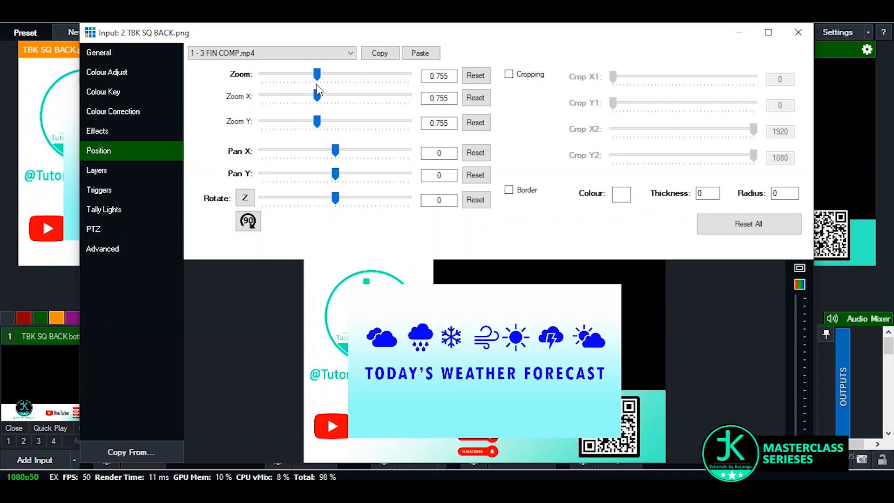
left_click_drag(334, 150, 347, 150)
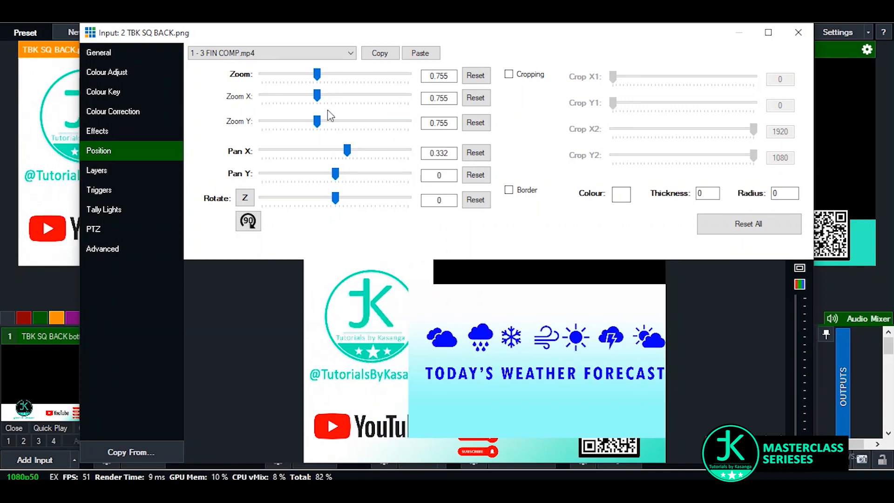
left_click_drag(317, 74, 309, 78)
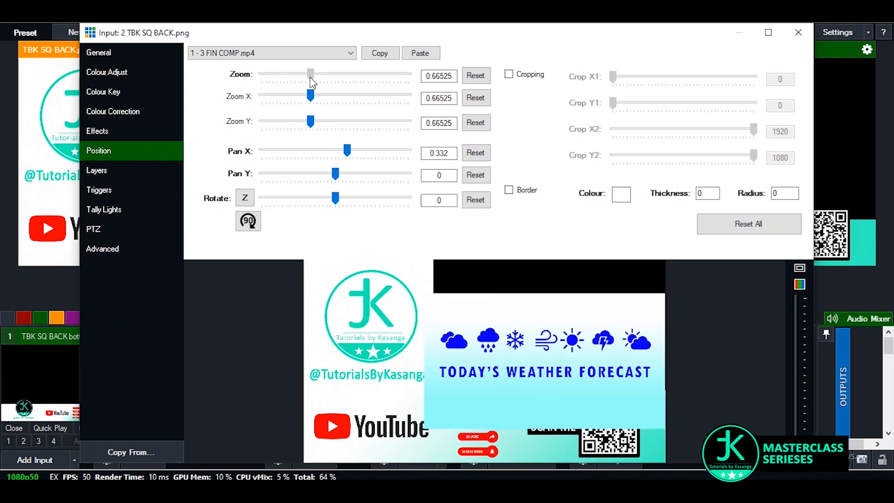
left_click_drag(339, 180, 351, 153)
left_click_drag(353, 156, 347, 153)
left_click_drag(307, 80, 306, 80)
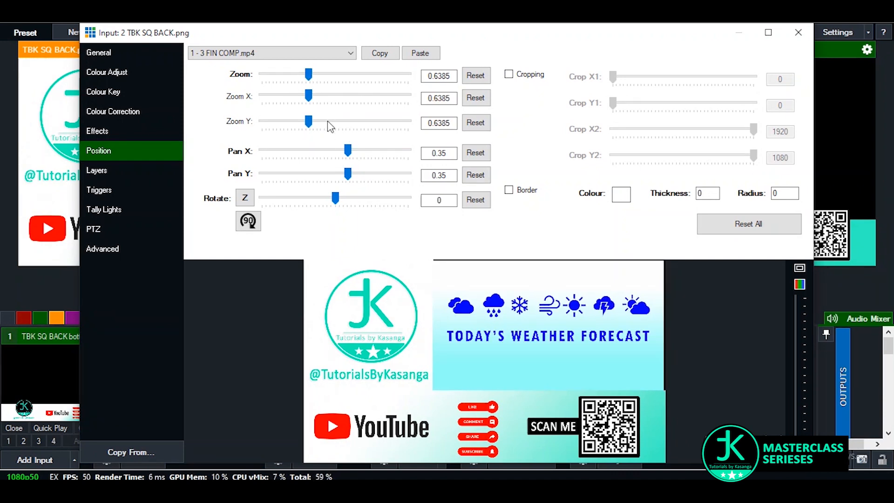
left_click(370, 156)
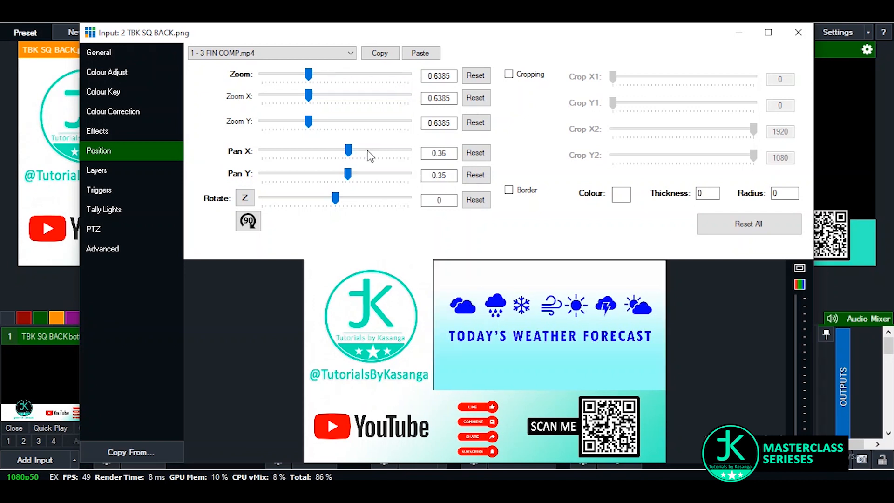
left_click(371, 180)
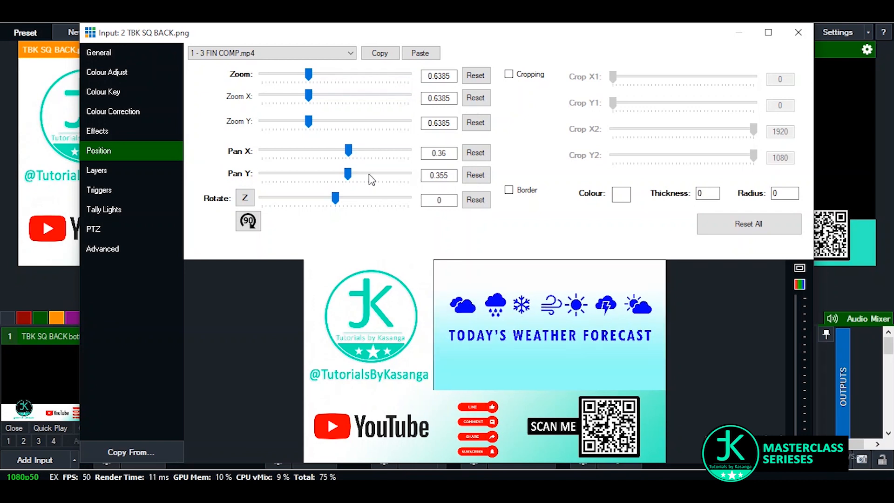
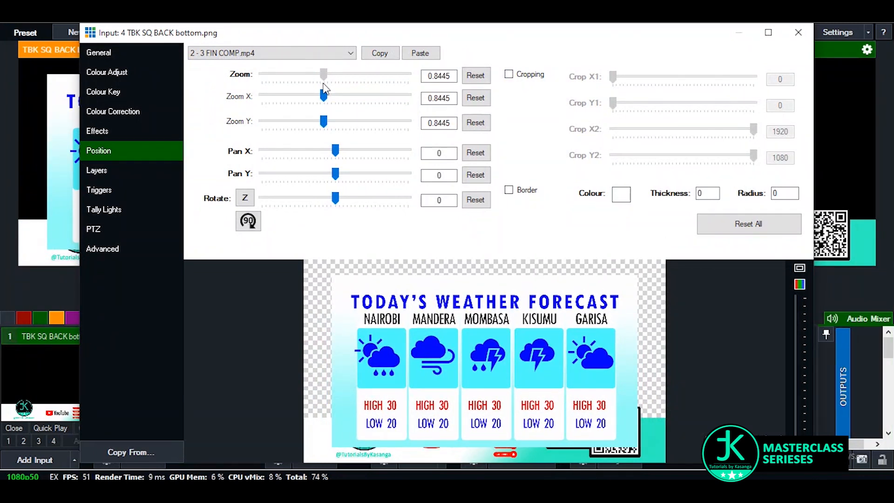
- Set the bottom layout's FIN COMP.mp4 layer to Pan Y 0.17 and Zoom 0.90725, and overlay input 1 TBK SQ BACK bottom.png as layer 3
left_click_drag(336, 174, 341, 176)
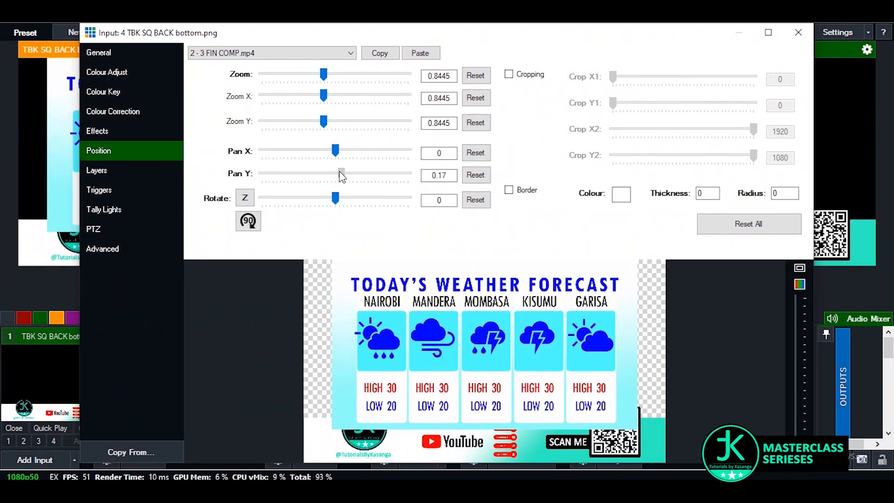
left_click_drag(323, 75, 328, 75)
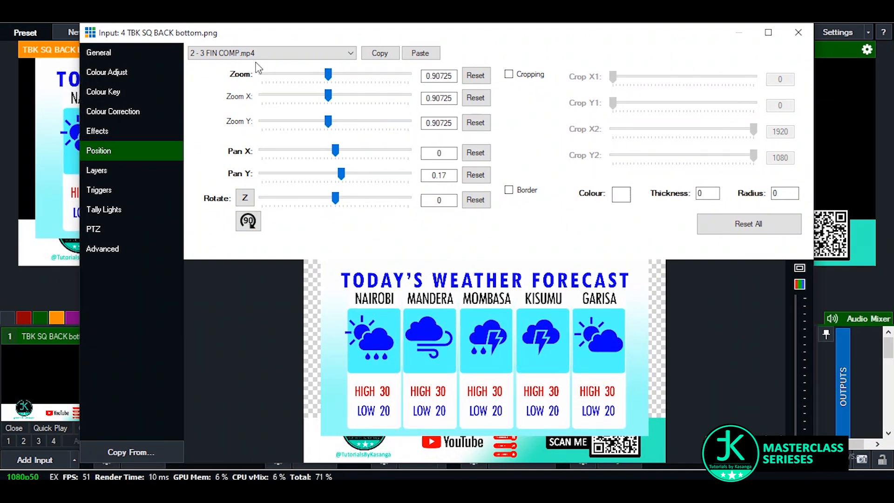
left_click(113, 173)
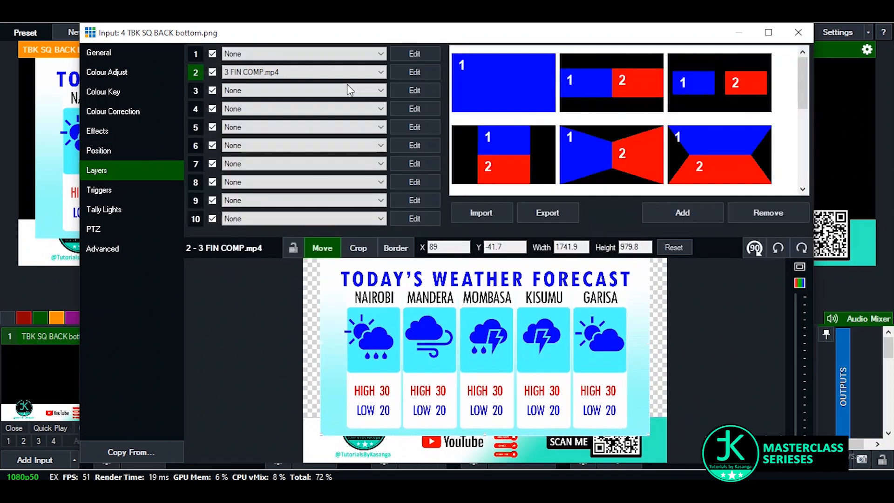
left_click(297, 91)
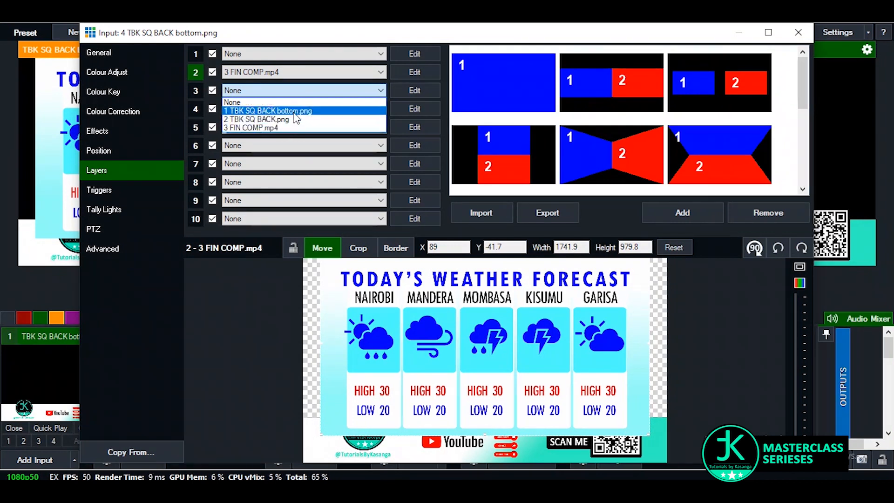
left_click(294, 111)
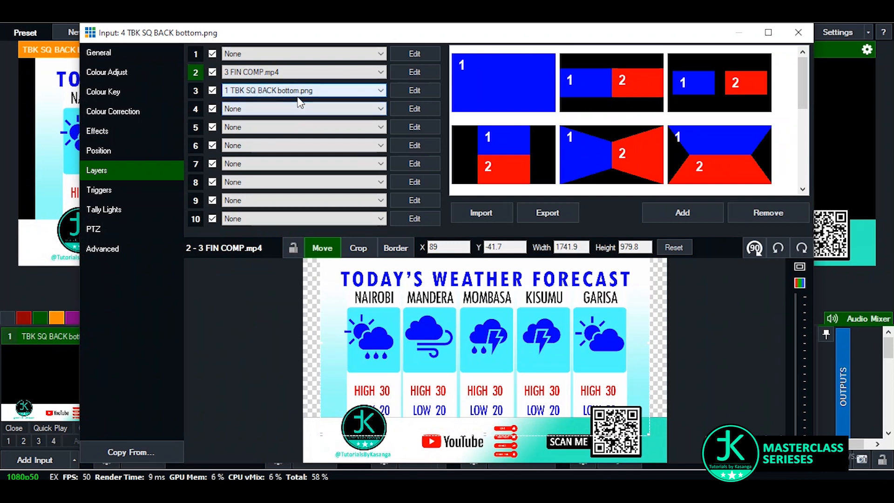
left_click(799, 33)
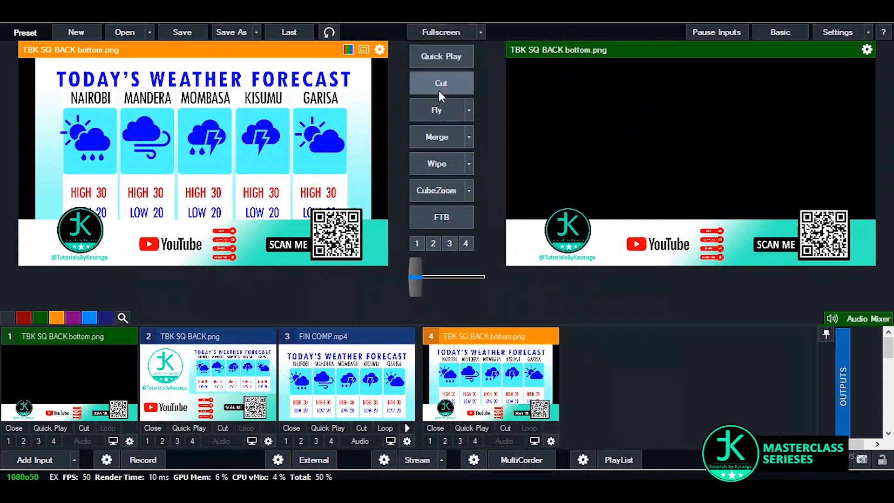
- Cut FIN COMP.mp4 to the output, and test Merge transitions back and forth between it and input 4 TBK SQ BACK bottom.png
left_click(327, 382)
left_click(455, 86)
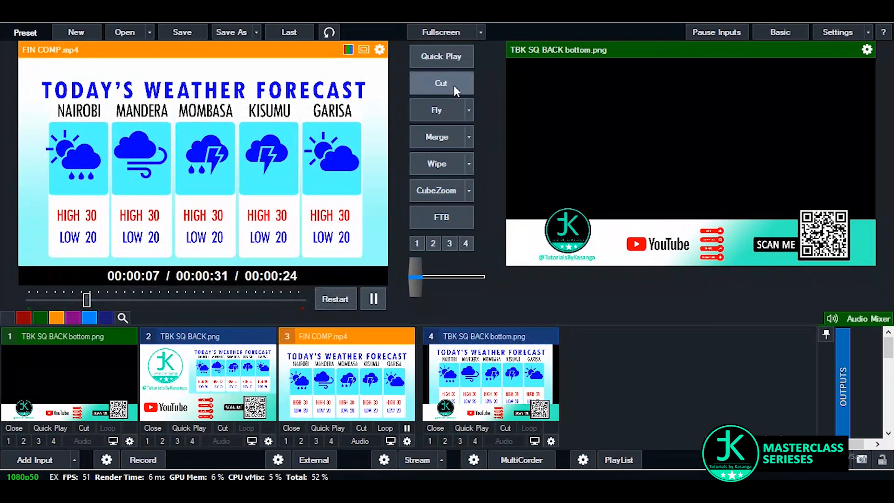
left_click(480, 392)
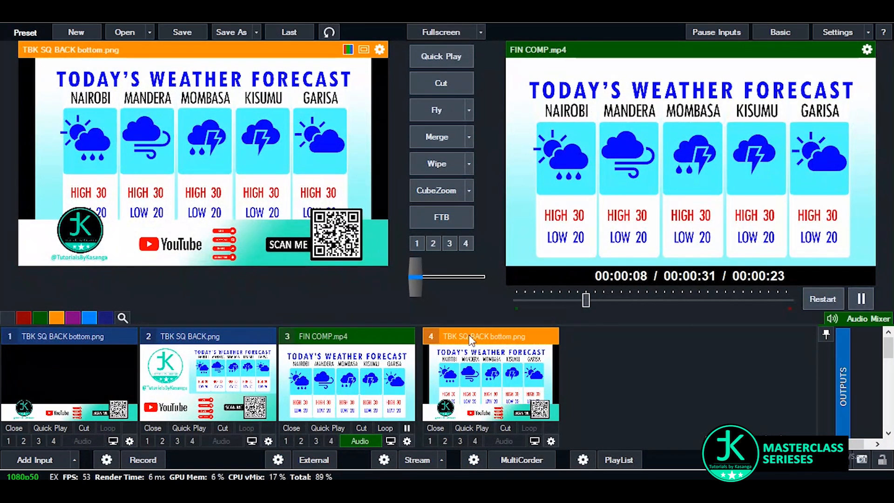
left_click(441, 138)
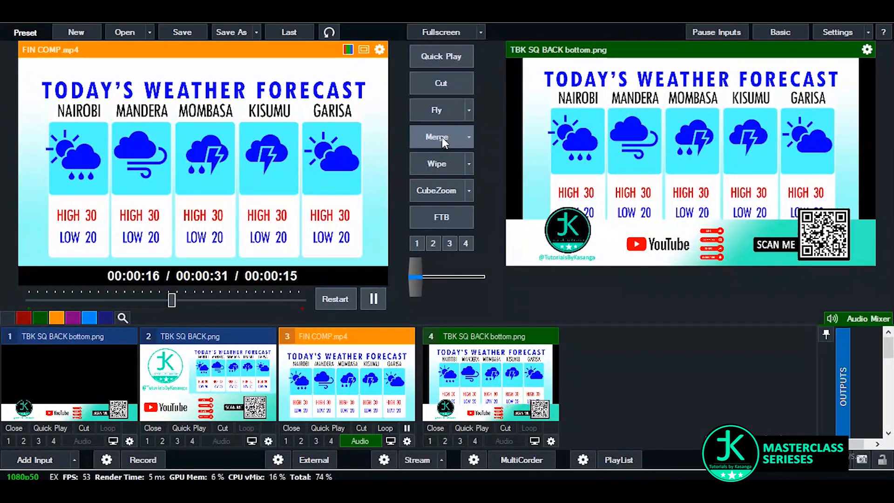
left_click(442, 137)
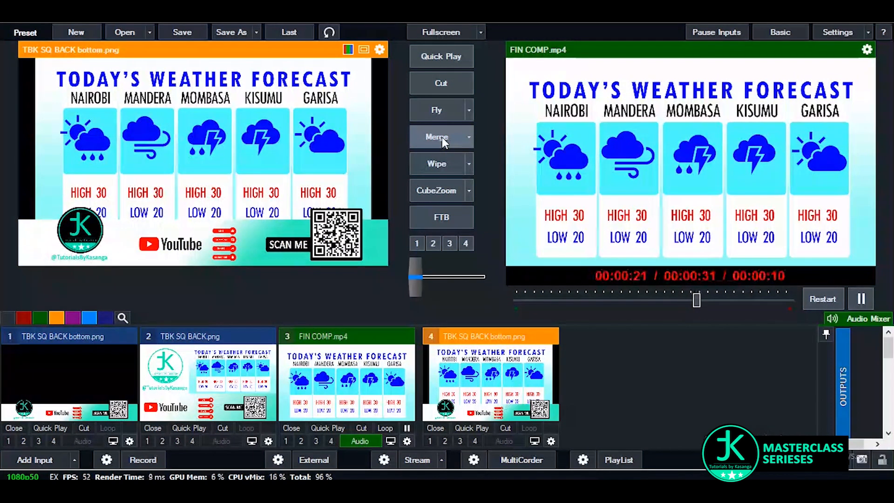
left_click(442, 137)
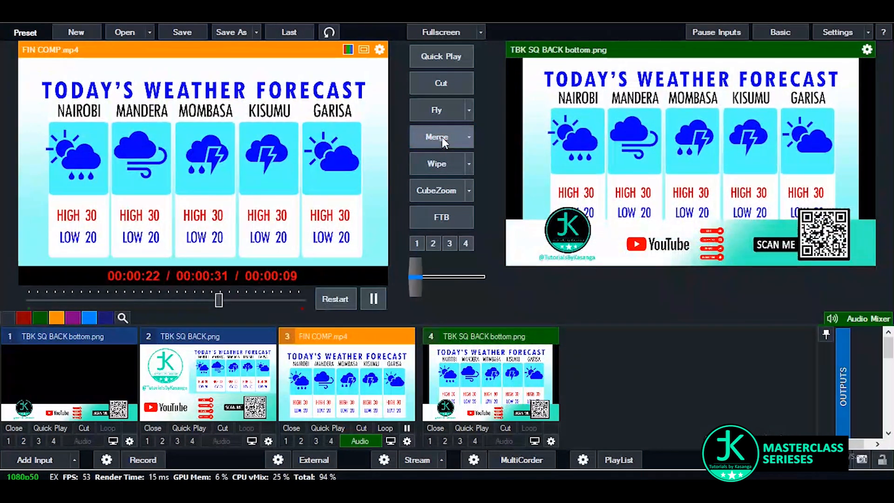
left_click(443, 137)
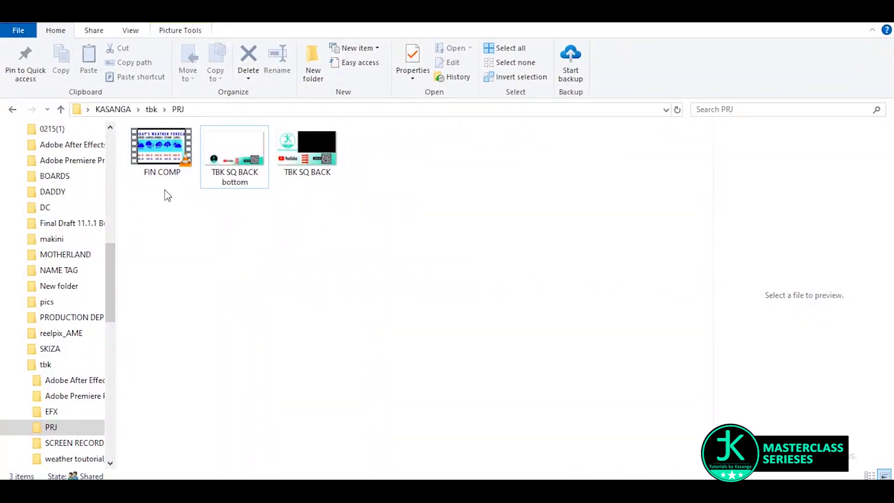
- Add FIN COMP, TBK SQ BACK bottom and TBK SQ BACK from the PRJ folder to OBS Studio's Scene, with TBK SQ BACK.png as the lowest source
left_click_drag(164, 189, 348, 135)
left_click_drag(176, 171, 291, 361)
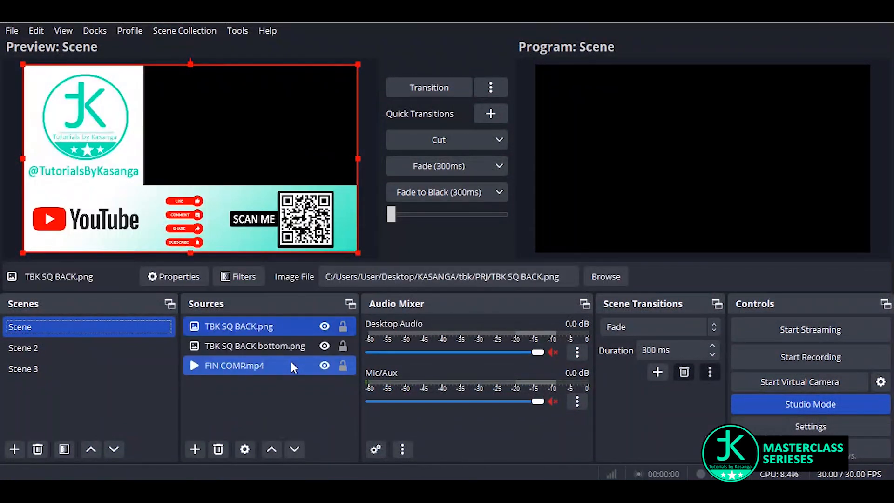
left_click(287, 410)
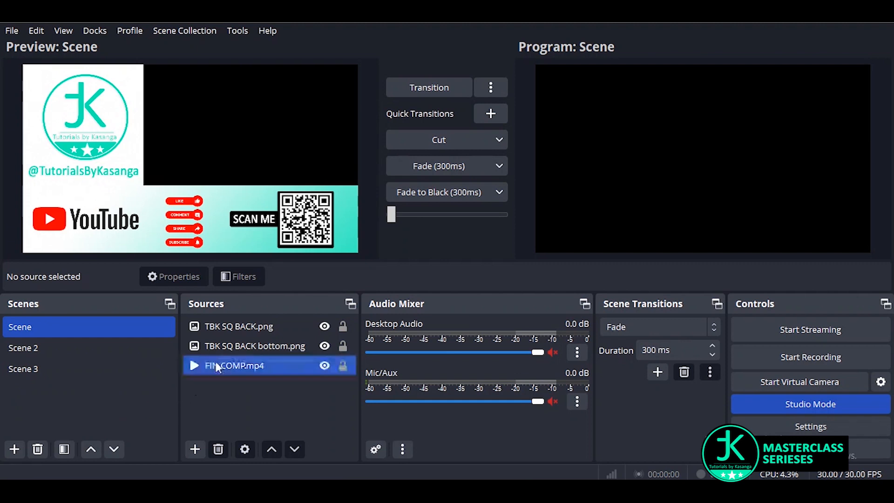
left_click(247, 329)
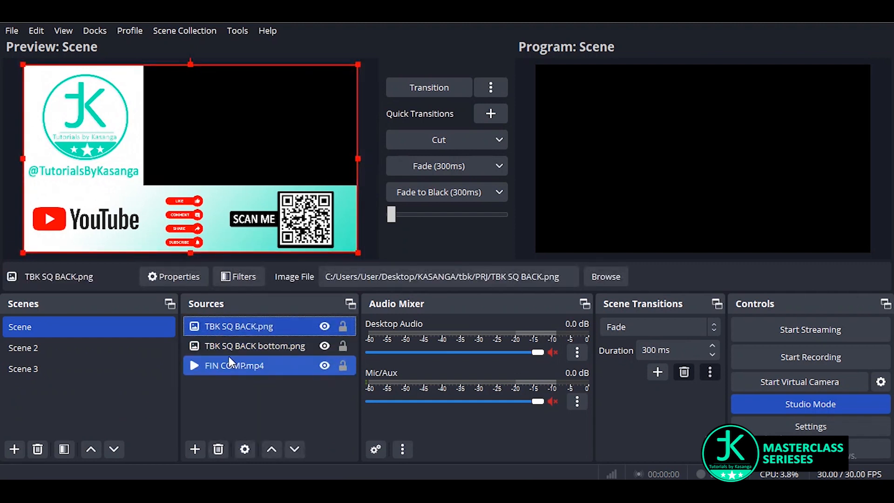
left_click_drag(233, 334, 234, 377)
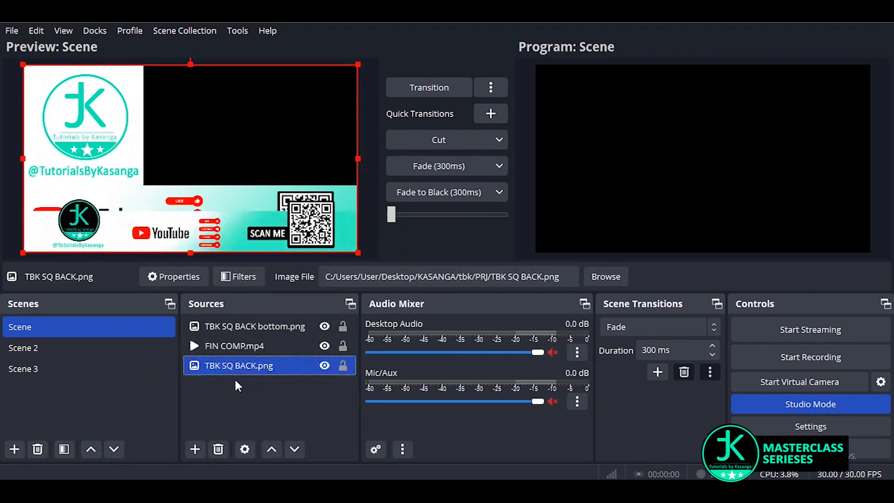
- Remove the TBK SQ BACK bottom.png source from Scene
left_click(248, 327)
left_click(254, 345, "ctrl")
left_click(259, 347, "ctrl")
key("Delete")
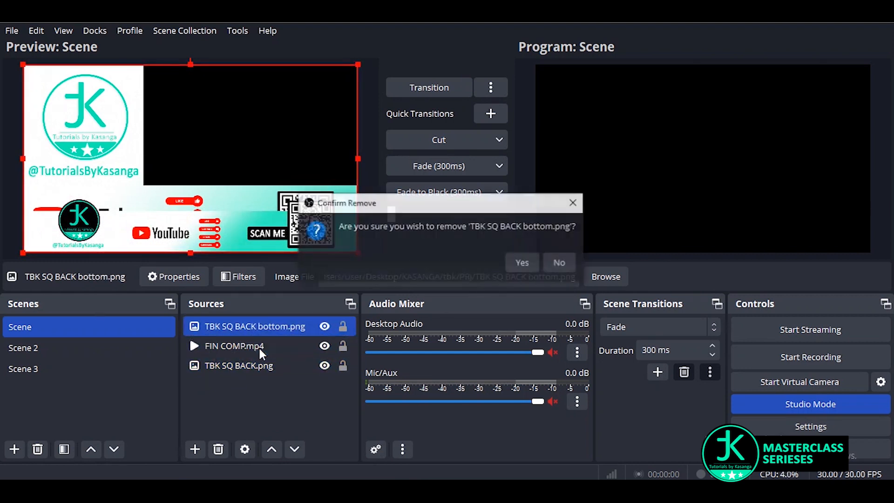
left_click(522, 262)
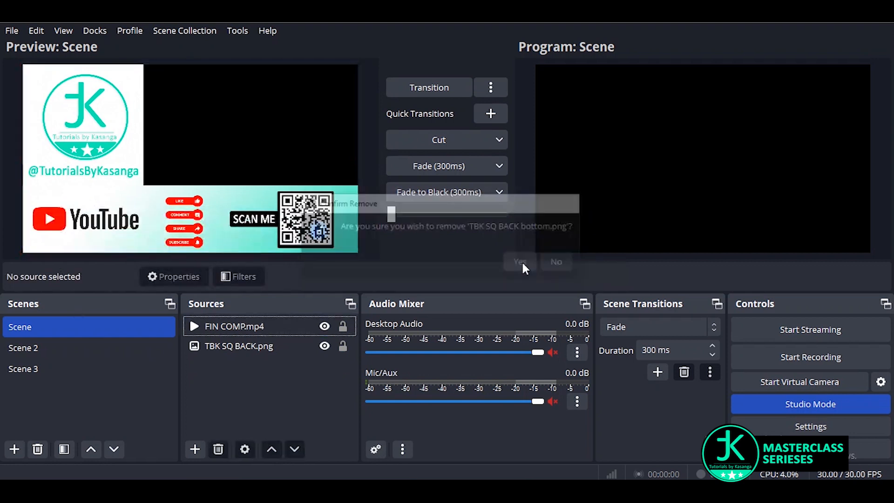
- Select FIN COMP.mp4 and manually transition Scene all the way to the program output
left_click(246, 330)
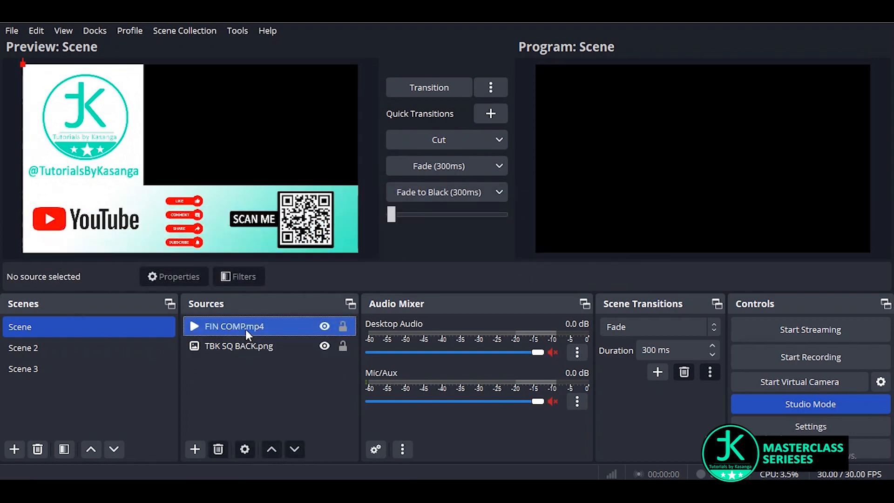
left_click(253, 352, "ctrl")
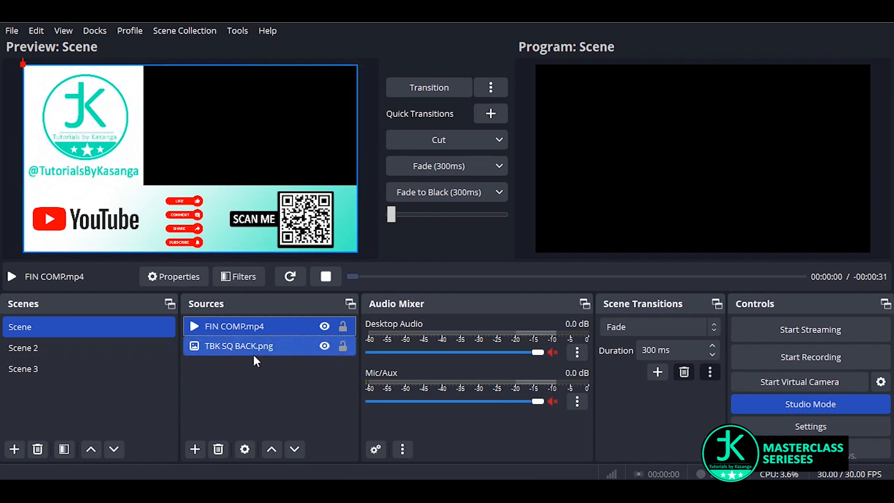
left_click(254, 351, "ctrl")
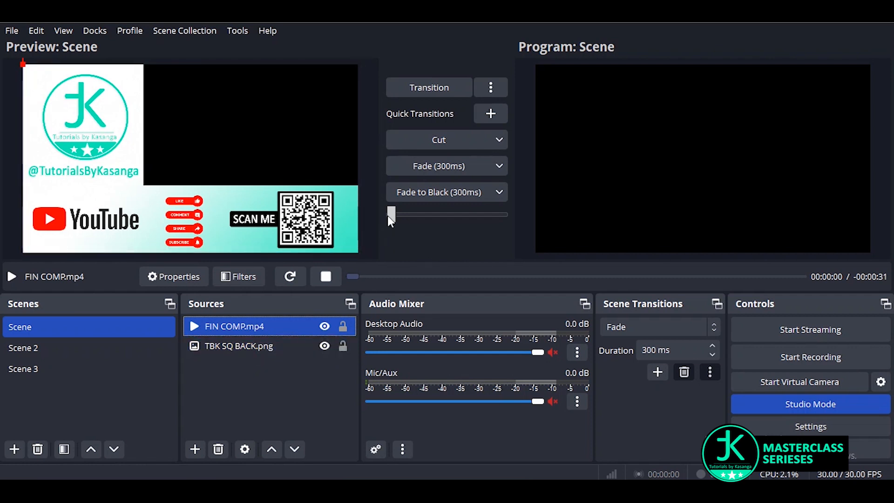
left_click_drag(389, 216, 506, 222)
- Scale FIN COMP.mp4 down into TBK SQ BACK.png's empty corner, leaving about 693 px between it and the frame's left edge
left_click(249, 349, "ctrl")
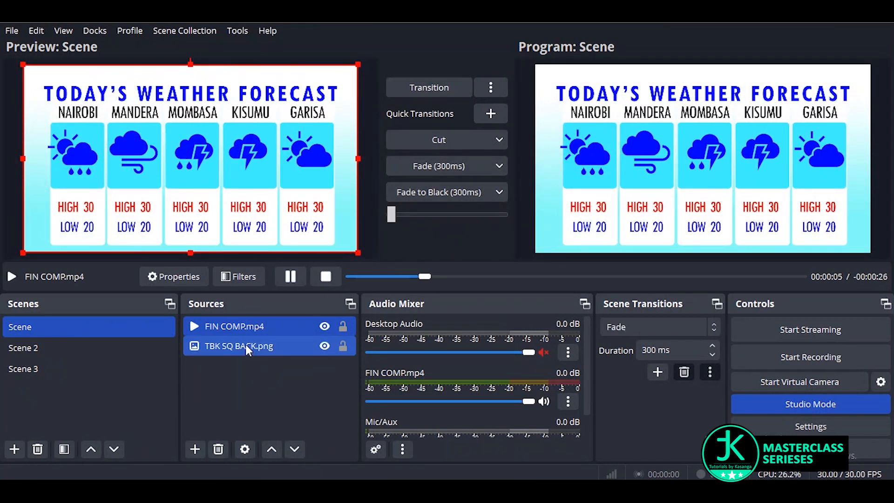
left_click(244, 346, "ctrl")
left_click_drag(25, 253, 165, 186)
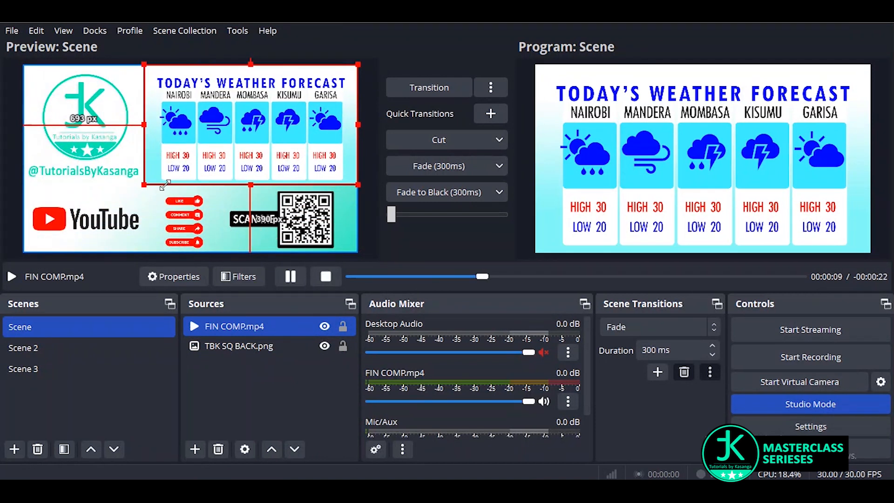
left_click(232, 422)
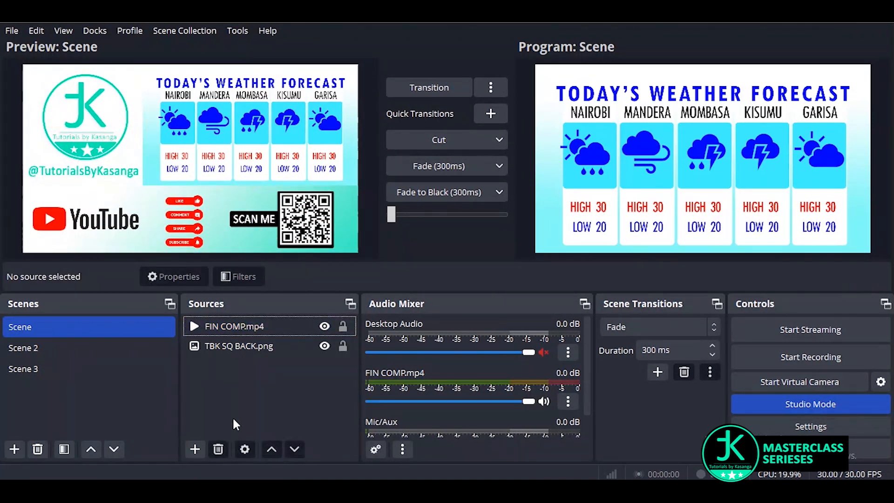
- Look at the empty Scene 2, return to Scene and cut its squeeze-back layout to the program output
left_click(47, 348)
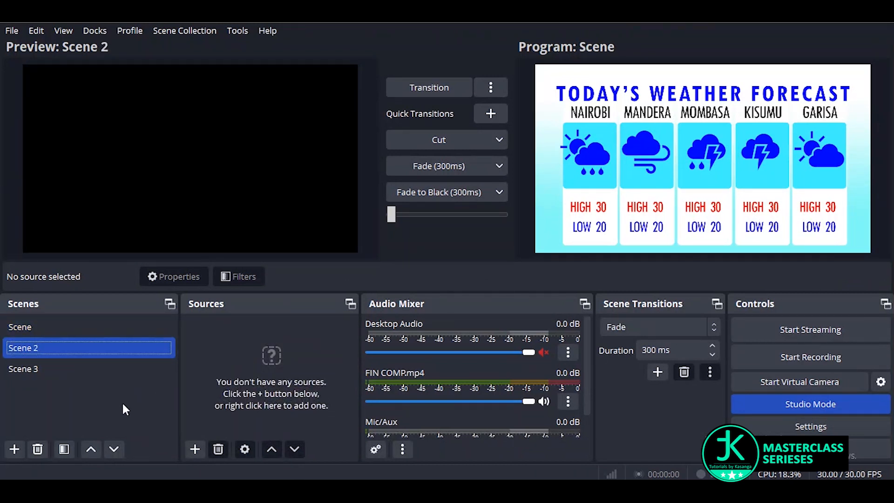
left_click(88, 328)
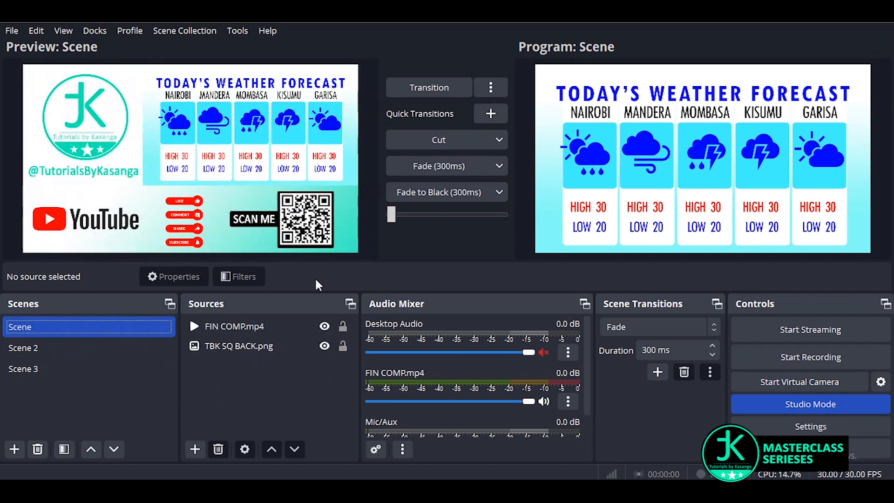
left_click(449, 142)
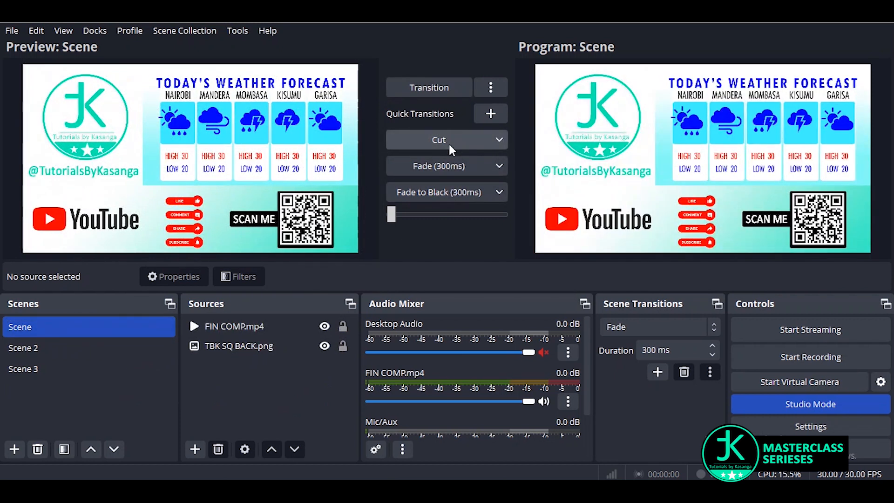
- Add FIN COMP.mp4 from the PRJ folder as a source in Scene 2 and check its properties without changing them
left_click(58, 350)
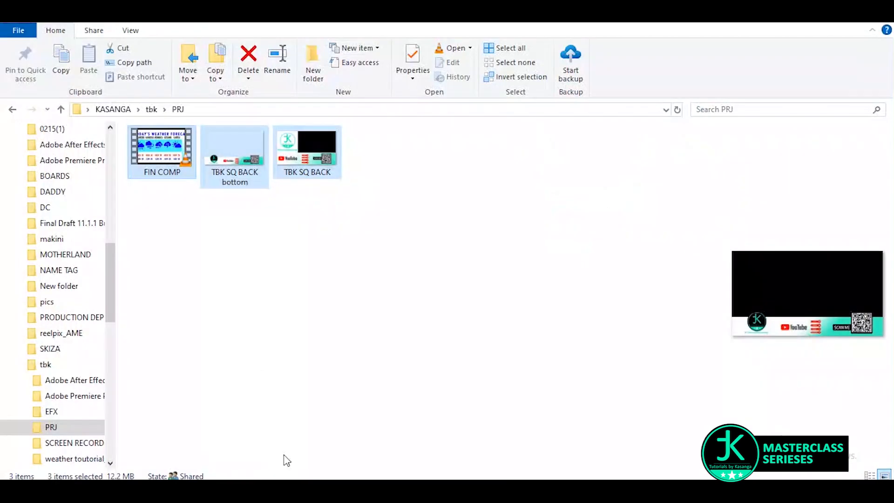
left_click(196, 186)
left_click(154, 173)
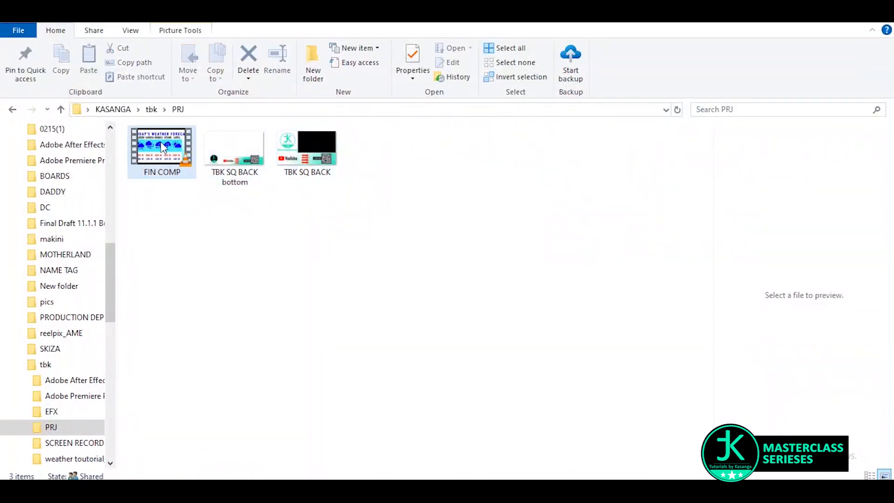
left_click_drag(154, 167, 690, 502)
left_click_drag(656, 466, 218, 363)
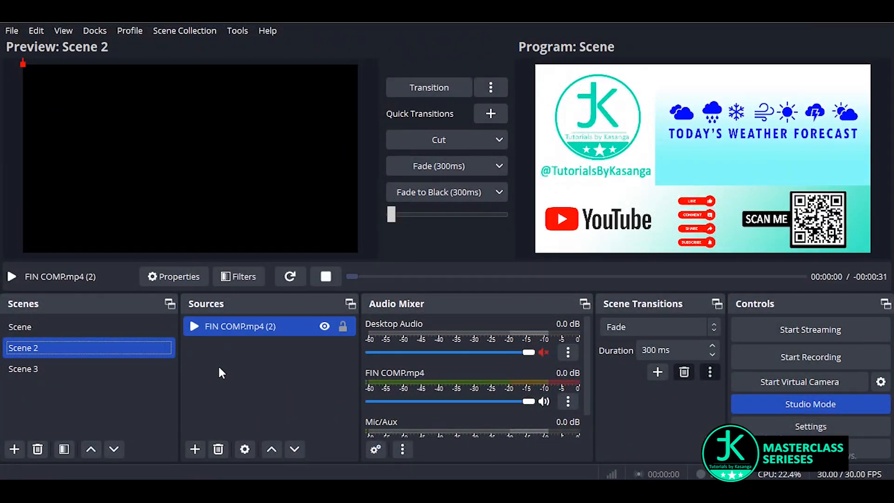
double_click(220, 327)
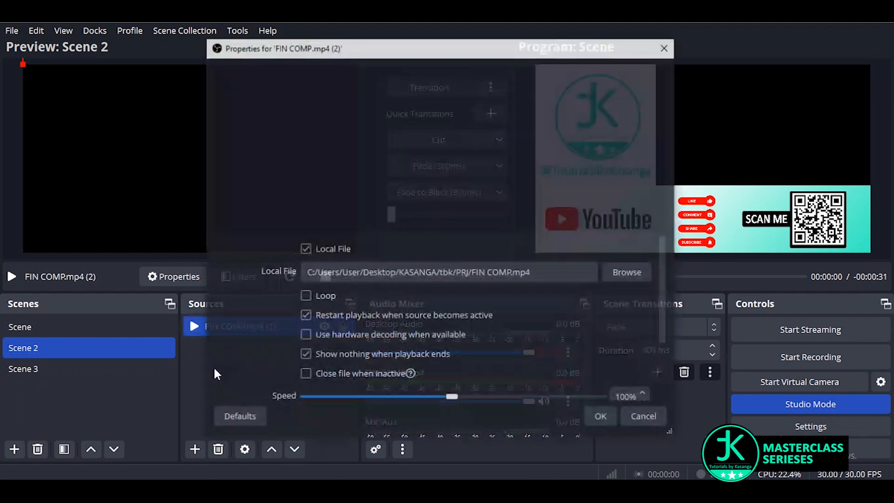
left_click(643, 423)
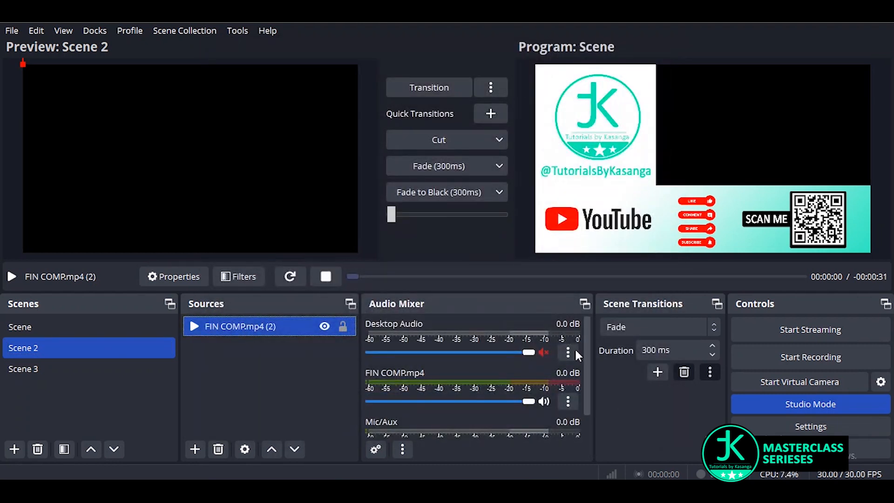
- Cut the program output repeatedly between Scene 2's full-frame FIN COMP.mp4 and Scene's squeeze-back layout to test the switch
left_click(436, 142)
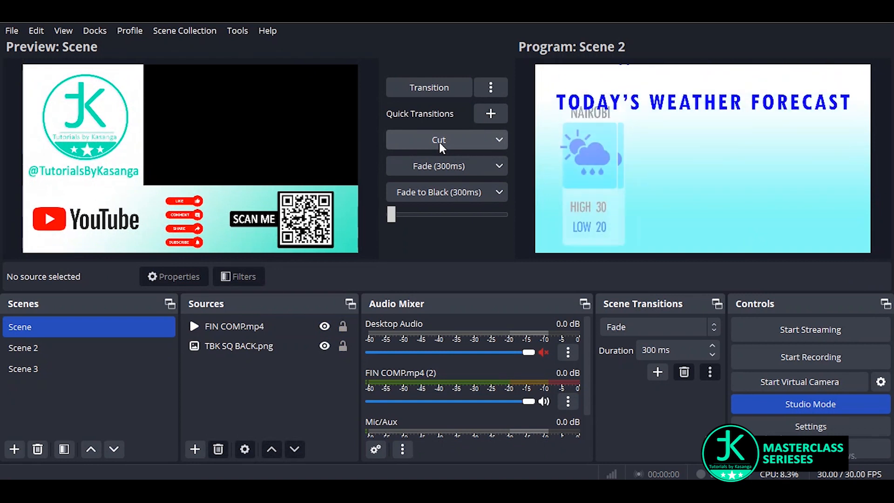
left_click(439, 140)
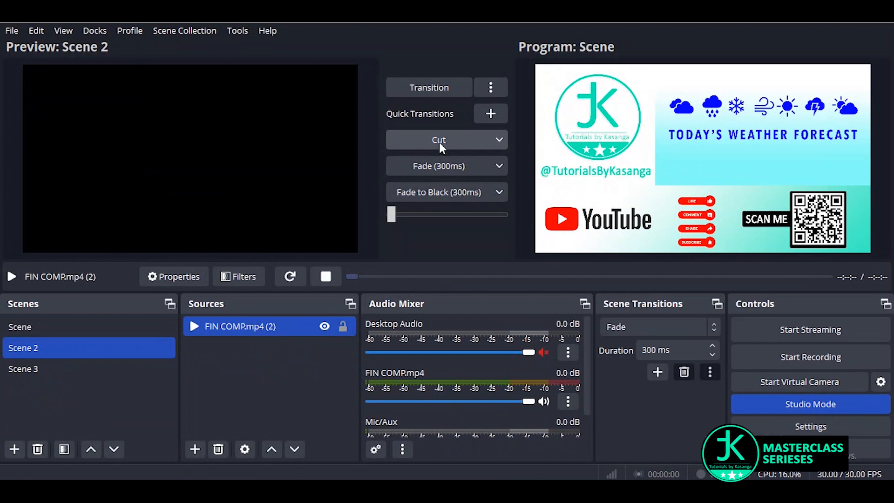
left_click(439, 142)
left_click(438, 140)
left_click(438, 141)
left_click(439, 142)
left_click(439, 141)
left_click(438, 140)
left_click(438, 140)
left_click(439, 140)
left_click(438, 141)
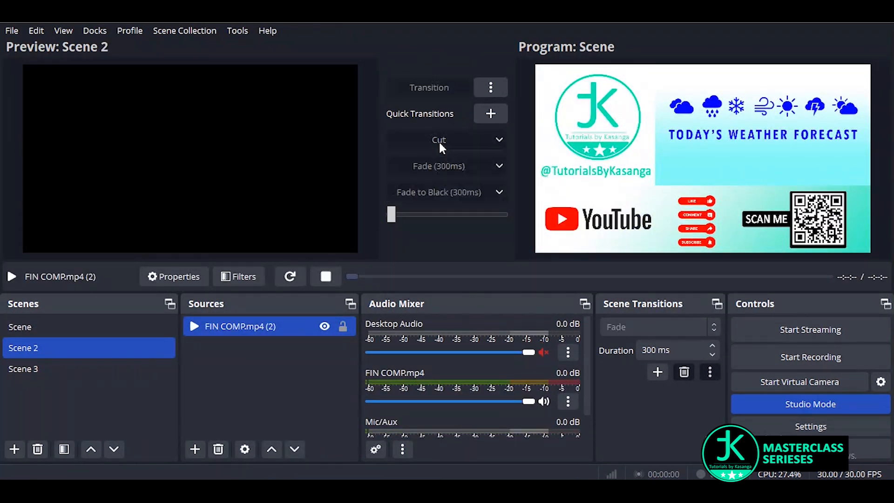
left_click(194, 326)
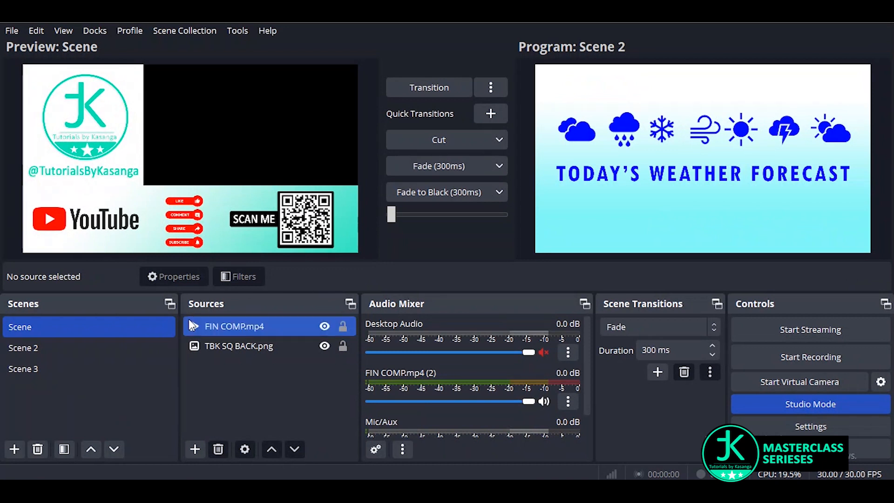